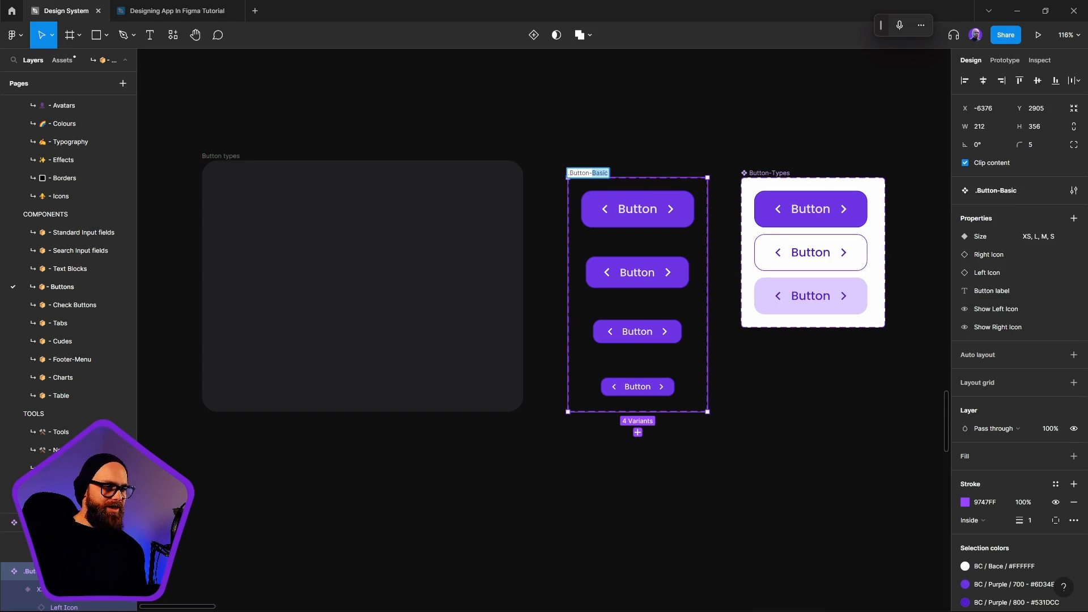
Rename the Button-Types component set as Button-Style
left_click(652, 167)
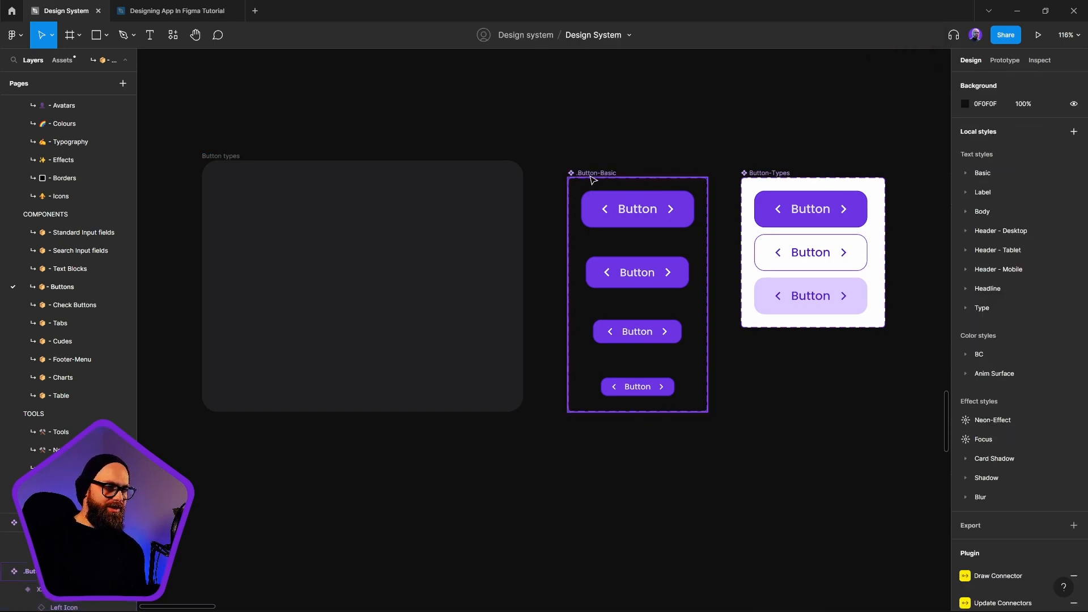
left_click(568, 284)
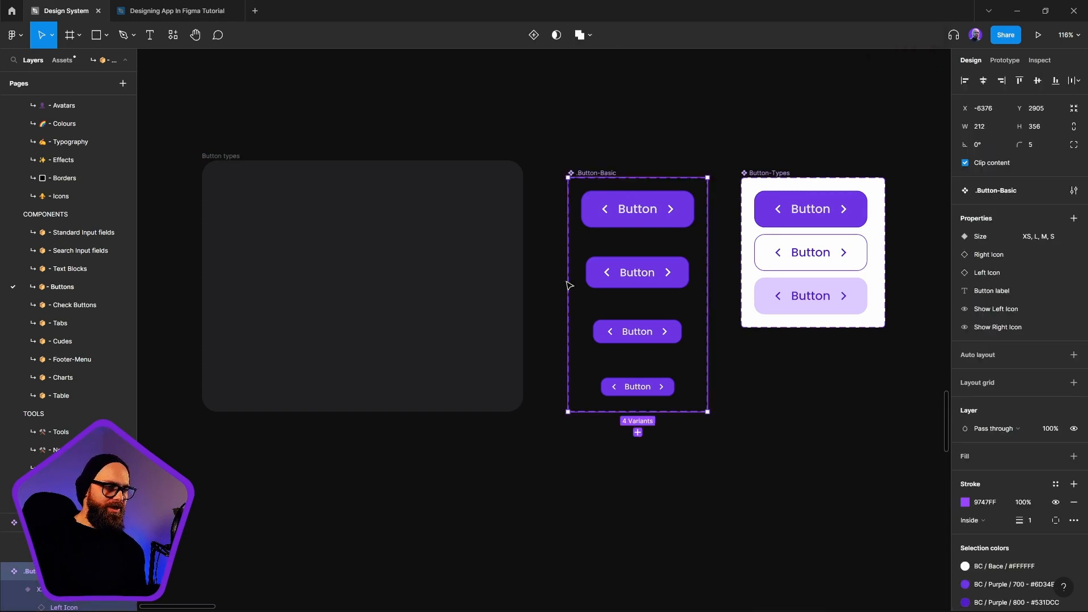
left_click(862, 376)
left_click(782, 173)
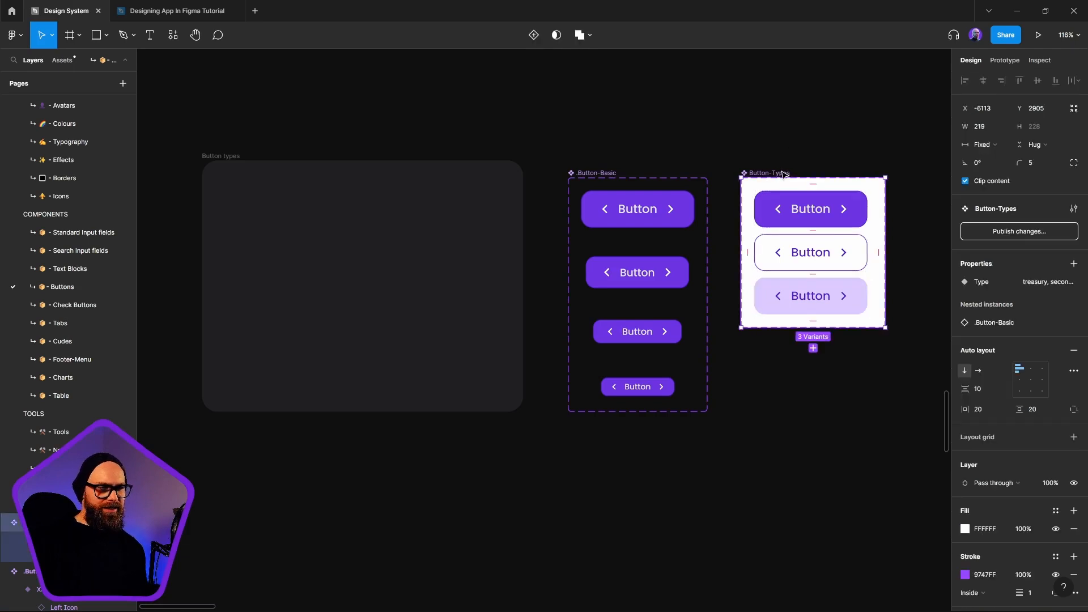
double_click(780, 174)
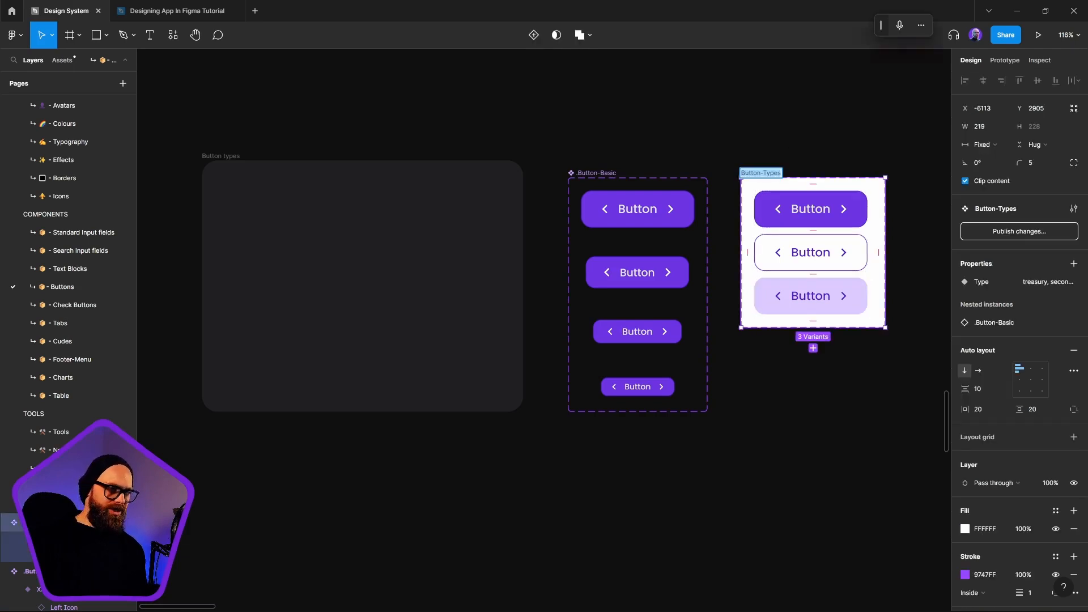
double_click(780, 174)
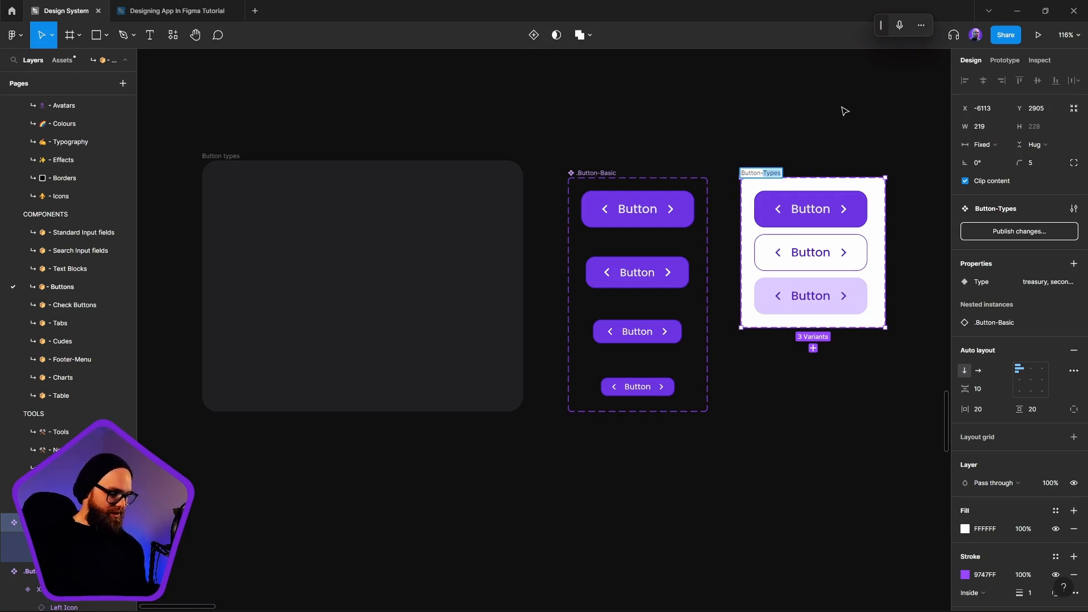
type("S")
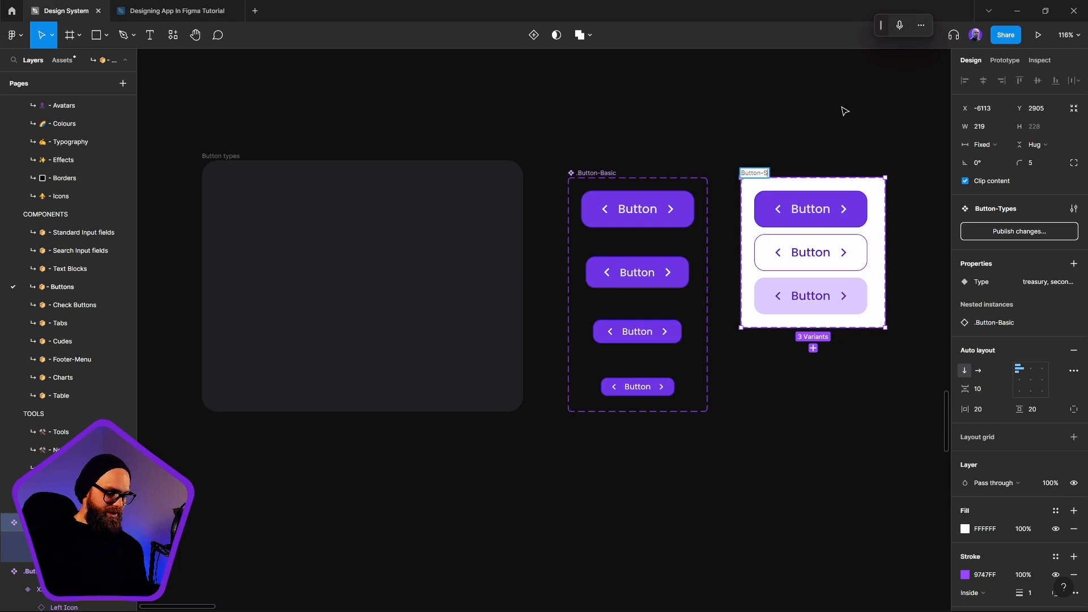
type("tyle")
key("Return")
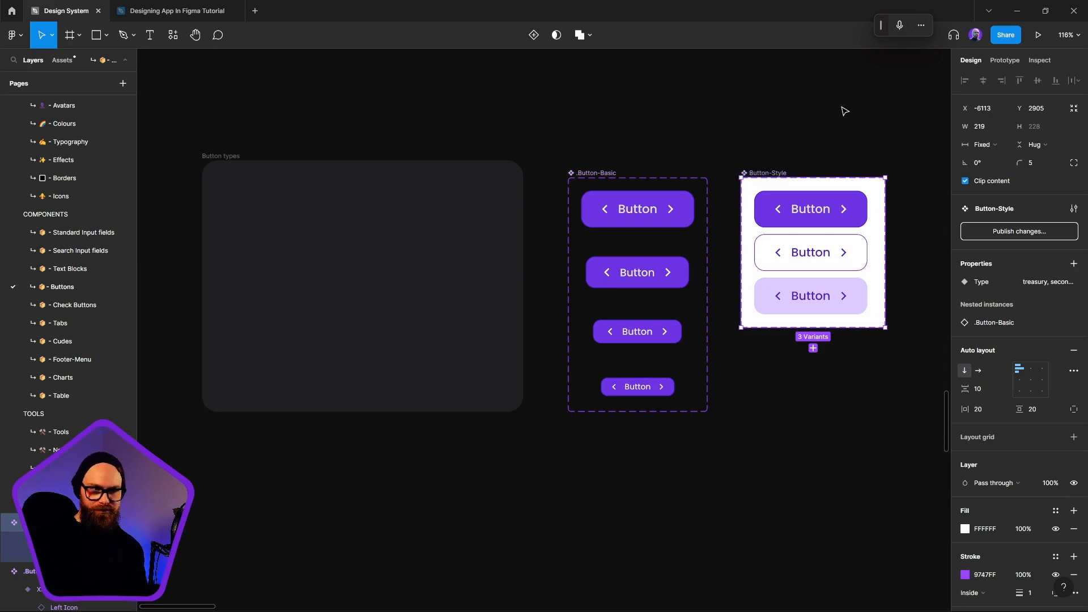
Examine the primary, secondary and treasury variants of Button-Style and the .Button-Basic component set
left_click(834, 156)
left_click(769, 171)
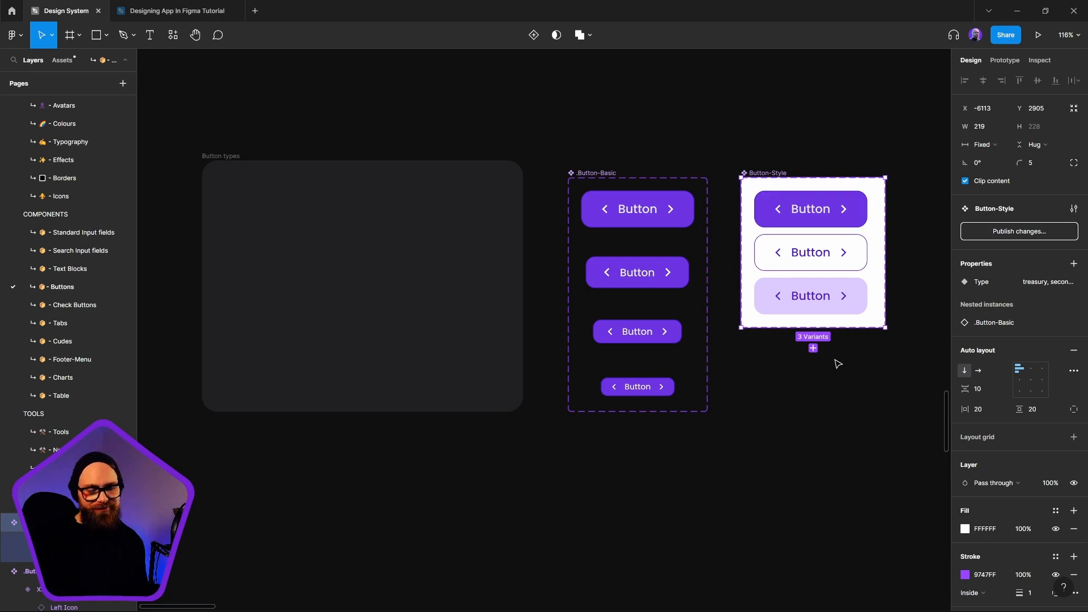
left_click(841, 225)
left_click(832, 259)
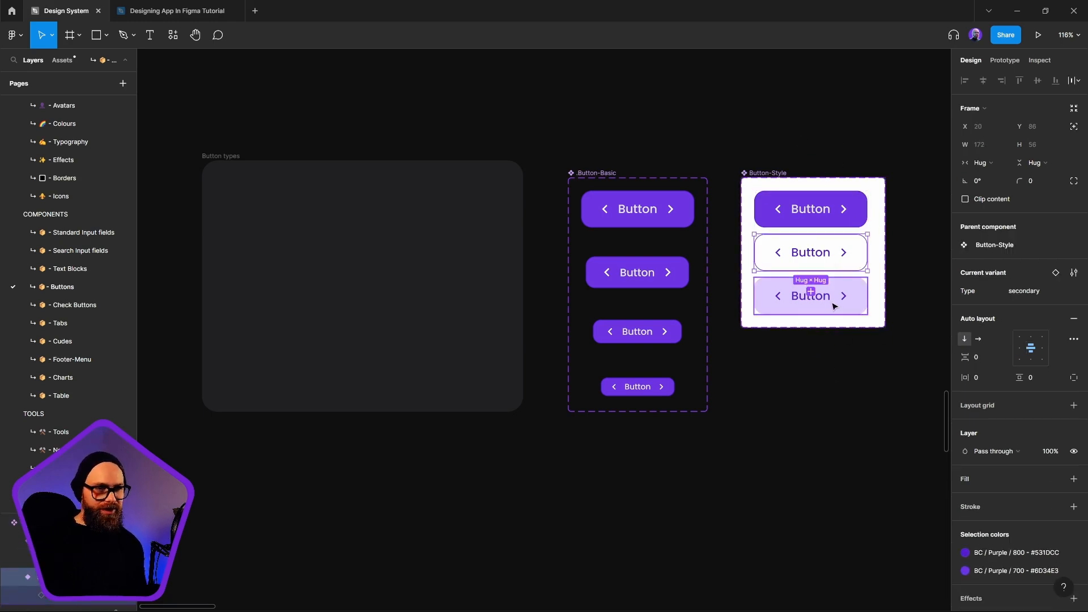
left_click(835, 304)
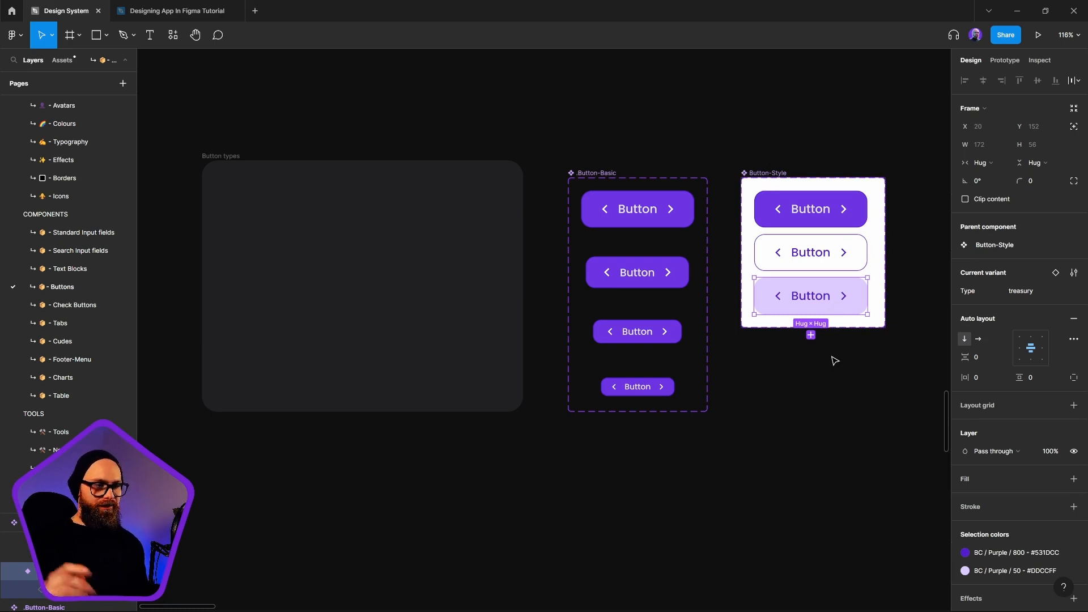
left_click(835, 386)
left_click(596, 185)
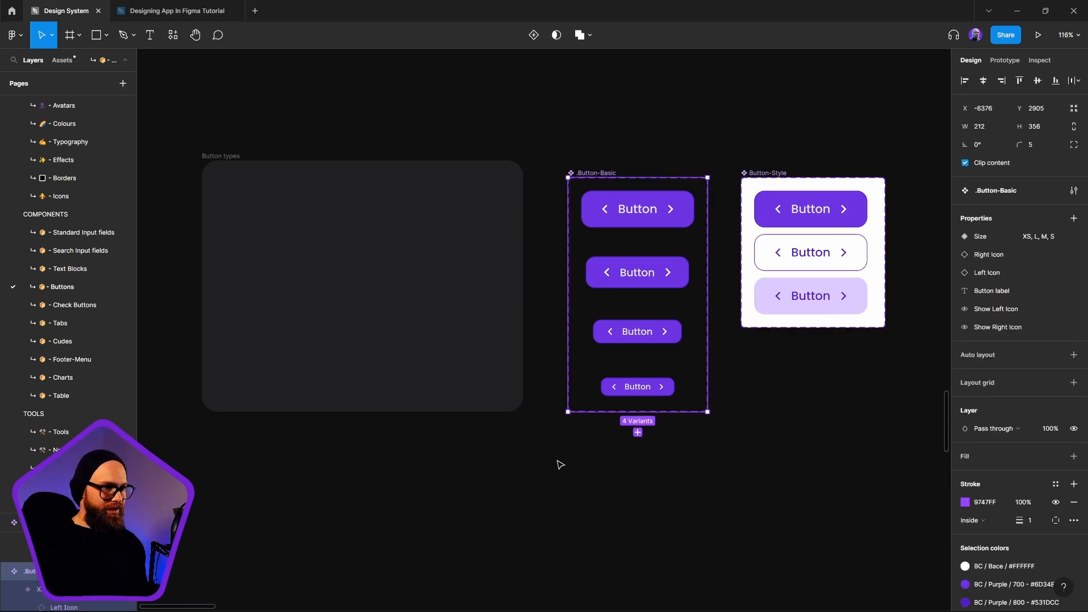
Move the .Button-Basic component set into the empty Button types frame
left_click(369, 233)
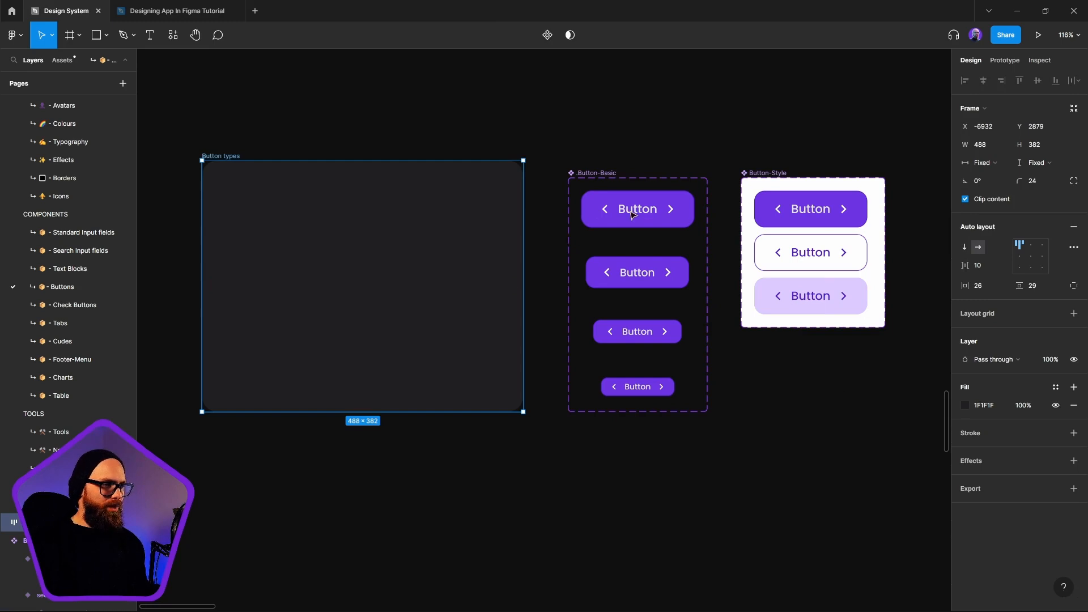
left_click_drag(369, 205, 372, 208)
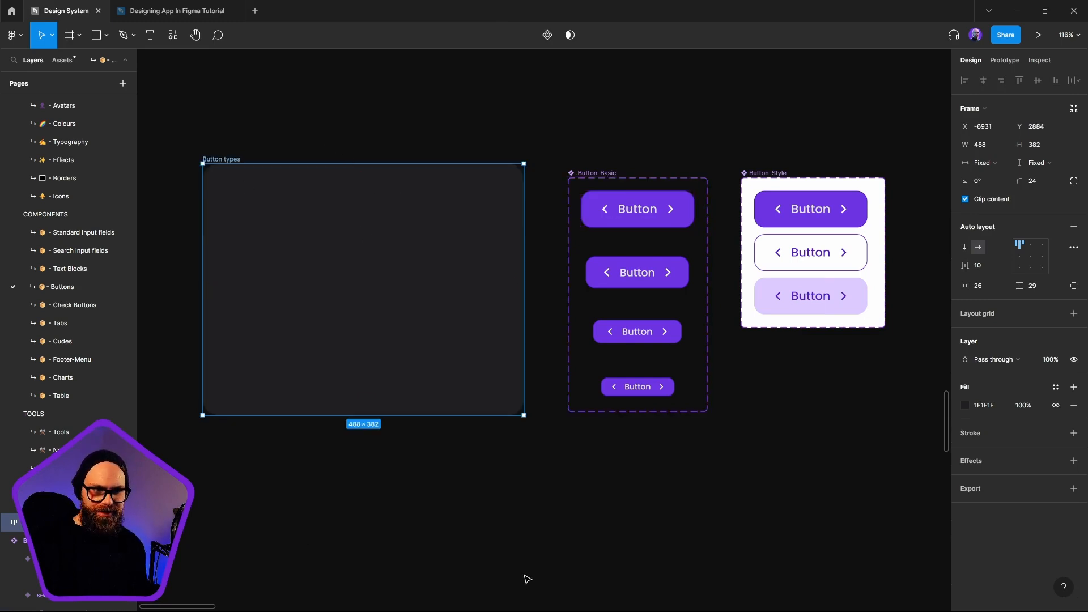
left_click(718, 536)
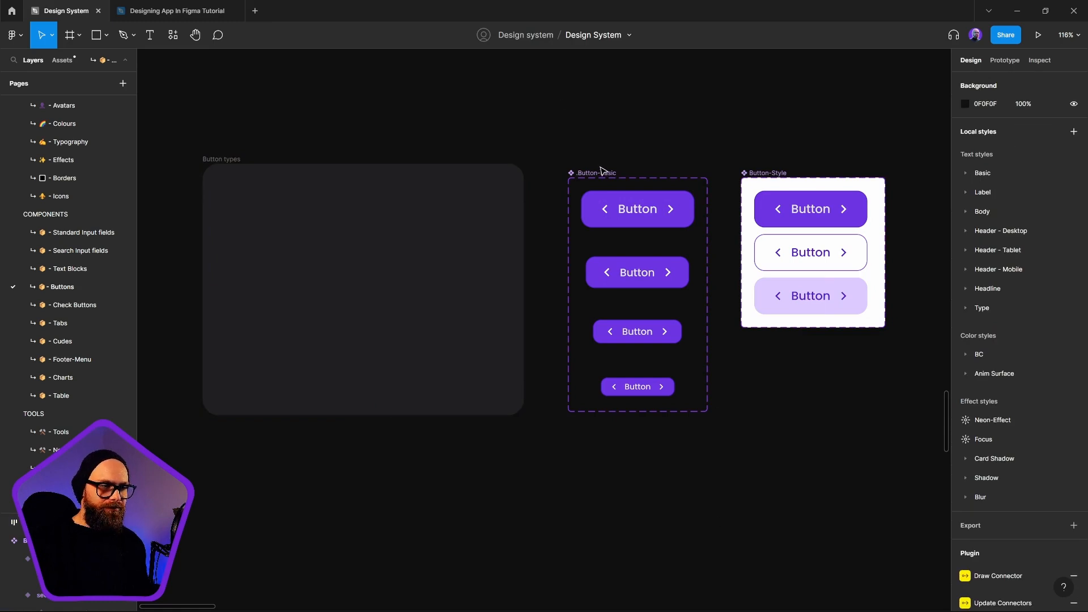
left_click(816, 187)
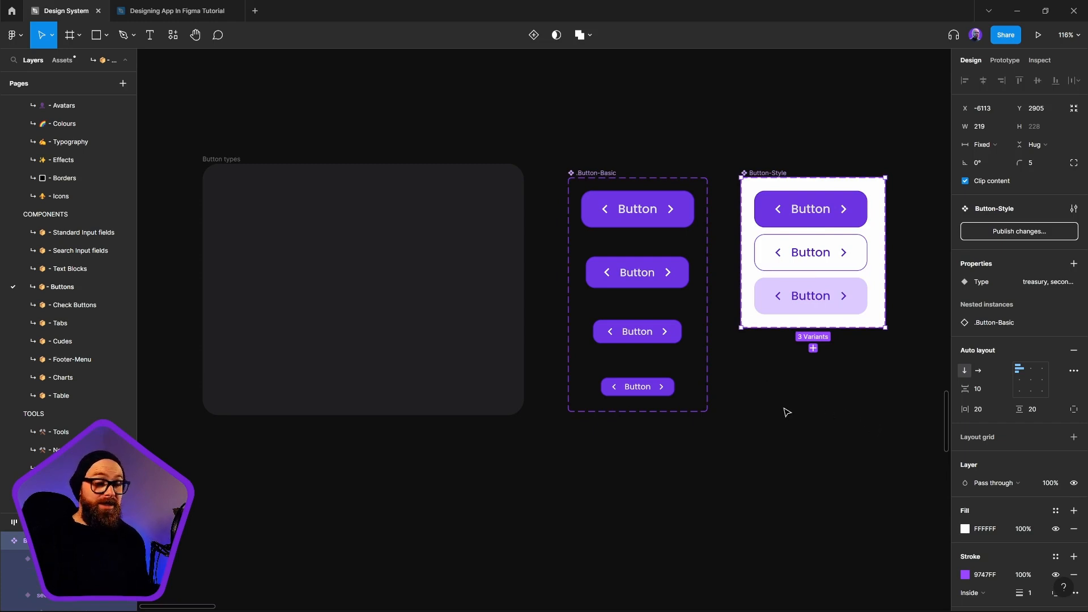
left_click(790, 467)
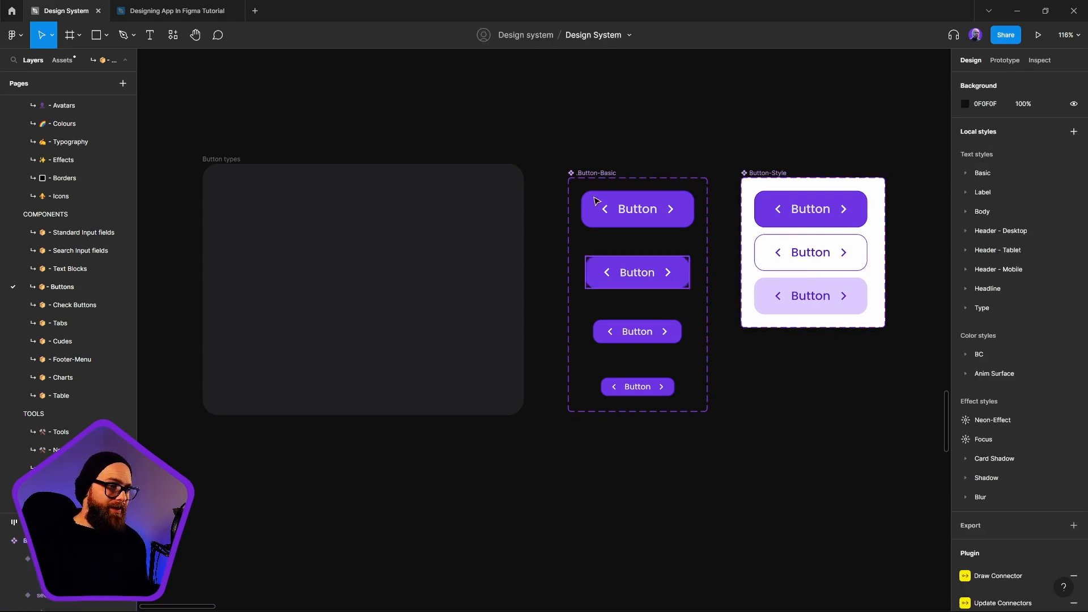
left_click_drag(586, 173, 281, 191)
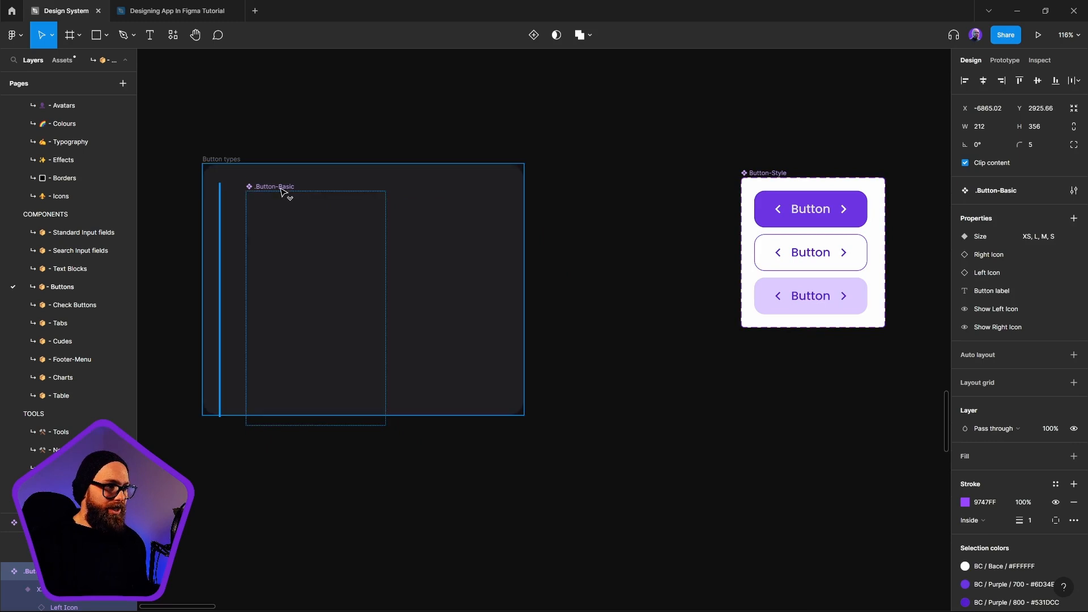
Set the Button types frame's height and width to hug contents and move the frame closer to the Button-Style set
left_click(513, 405)
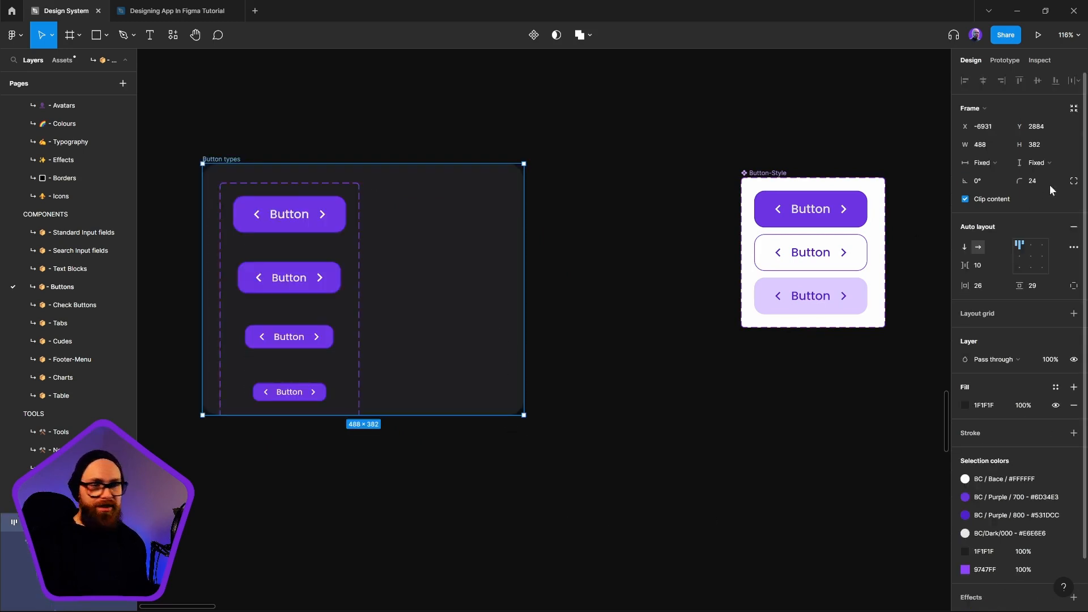
left_click(1050, 164)
left_click(1033, 176)
left_click(982, 163)
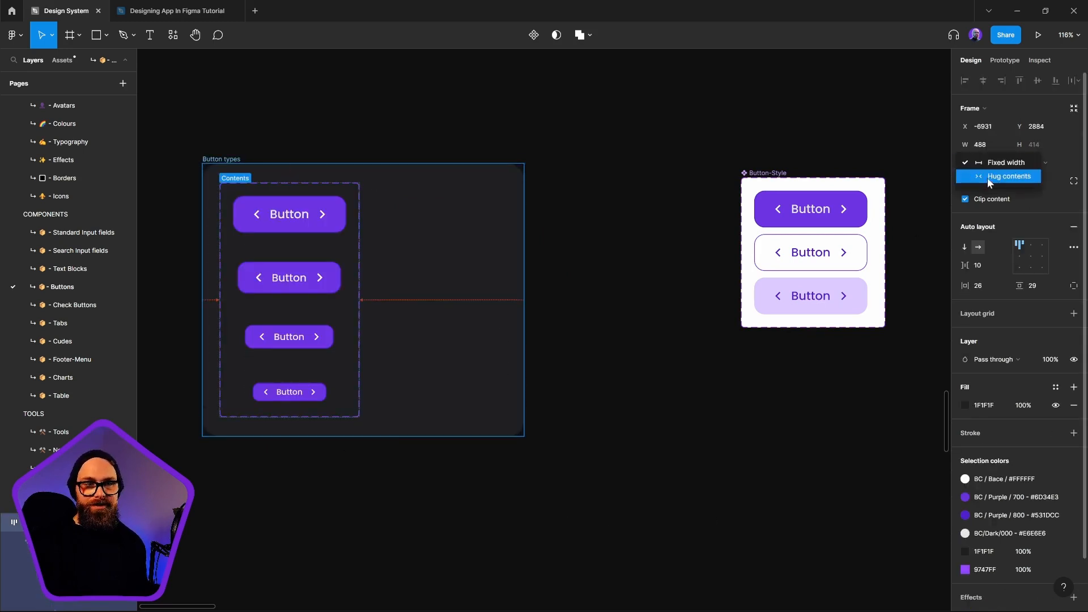
left_click(987, 178)
left_click(534, 469)
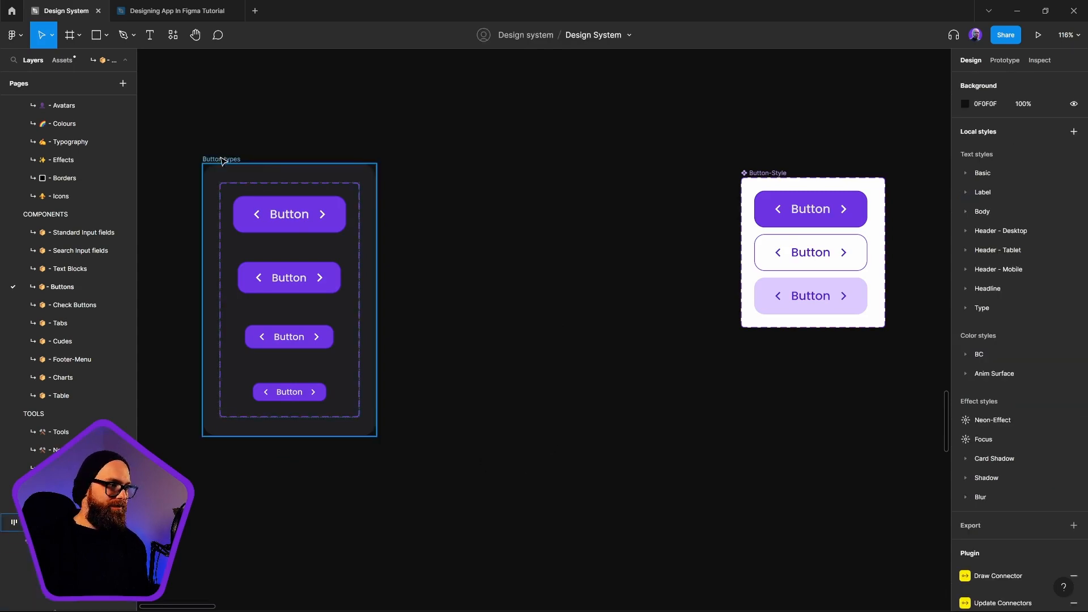
left_click_drag(221, 159, 435, 152)
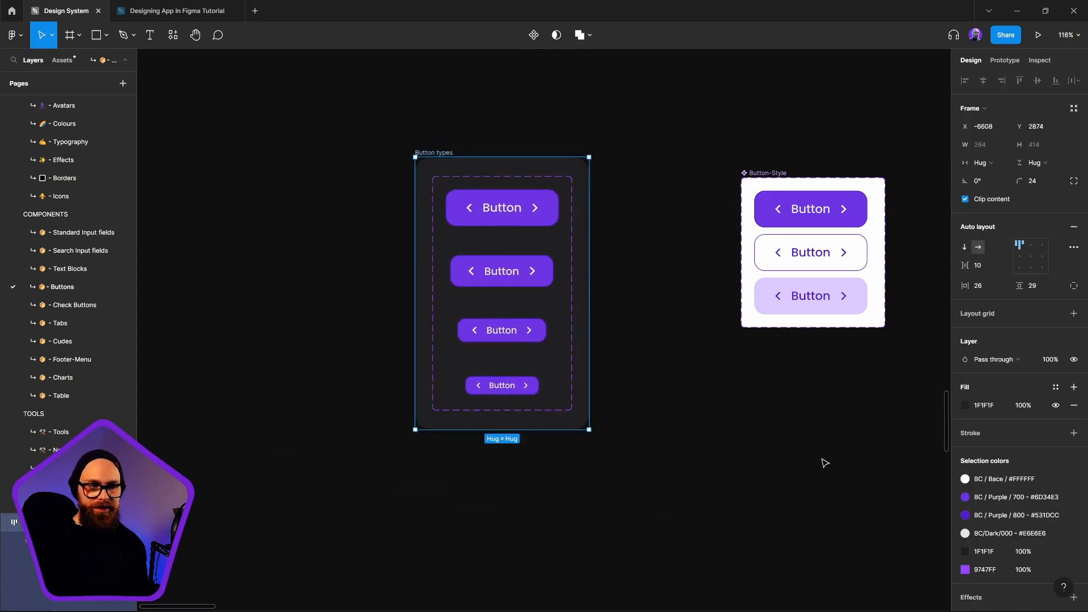
Create an instance component property named Type for the nested .Button-Basic instances in all three Button-Style variants
left_click(770, 224)
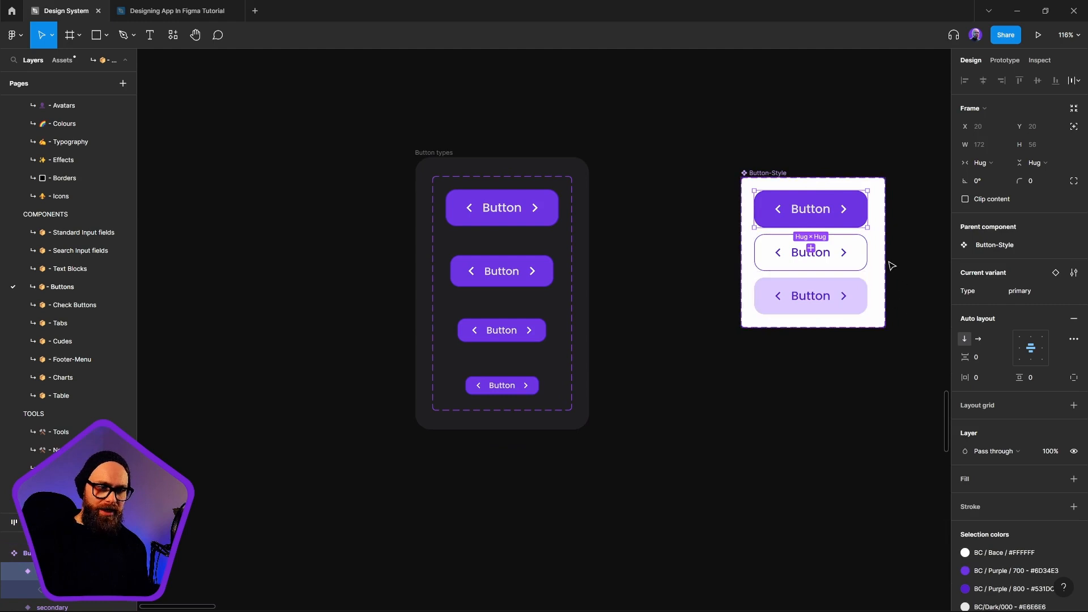
key("Escape")
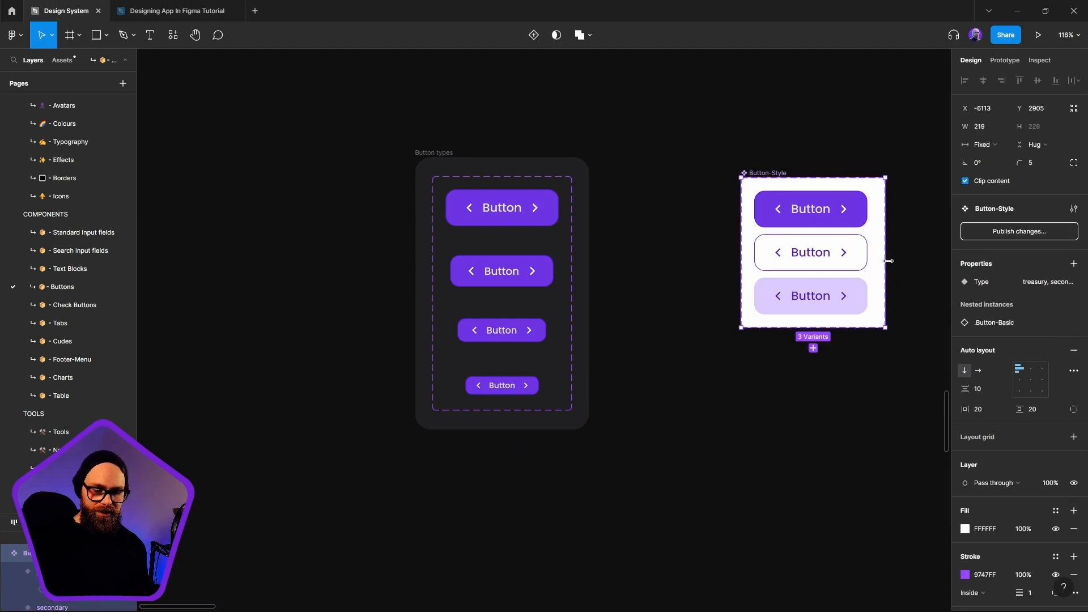
key("Return")
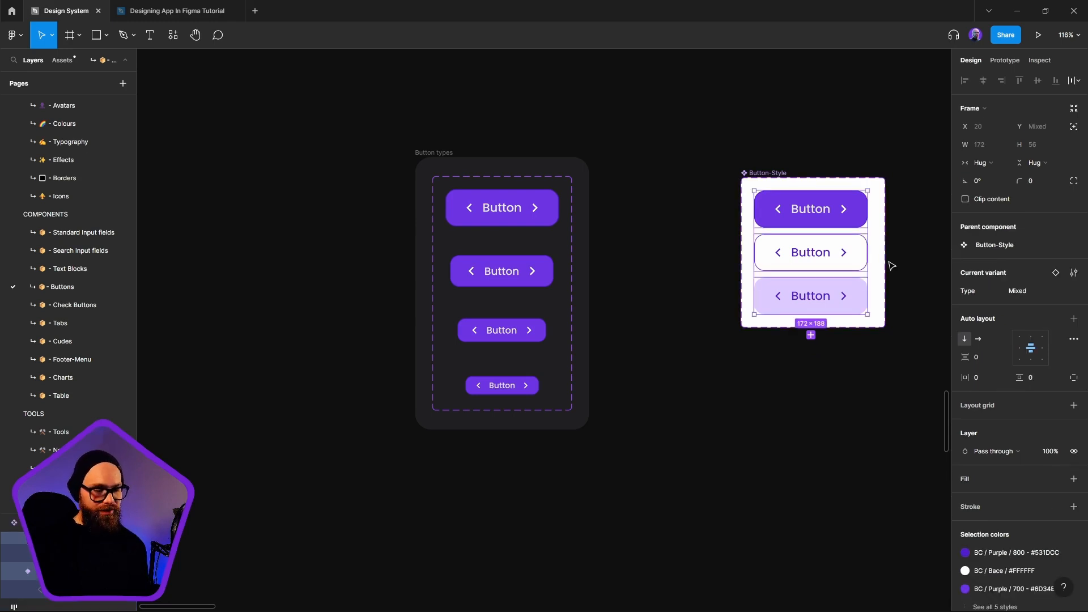
key("Return")
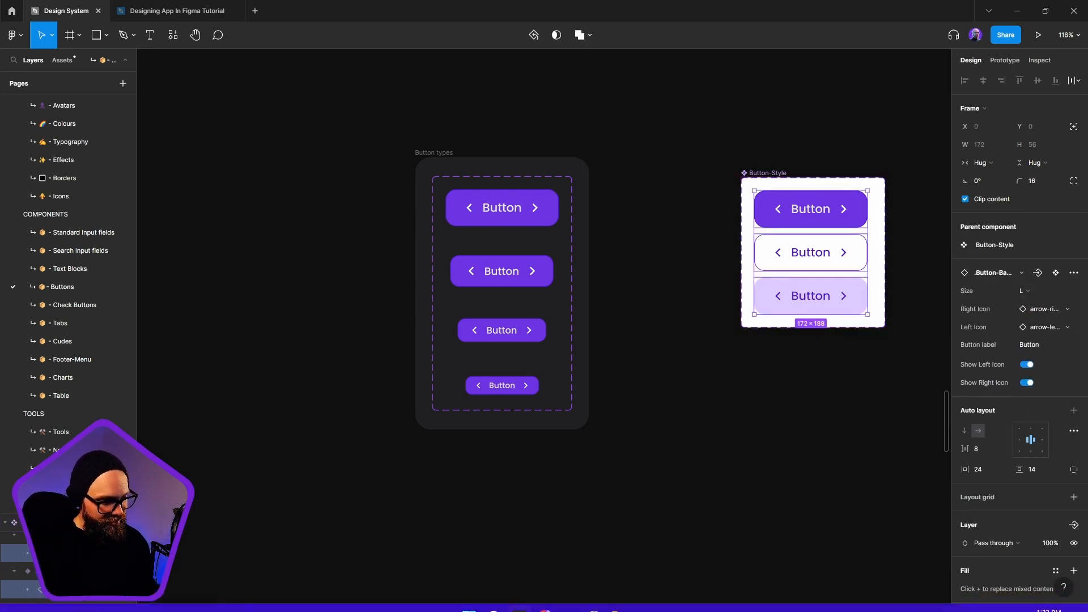
left_click_drag(105, 499, 105, 136)
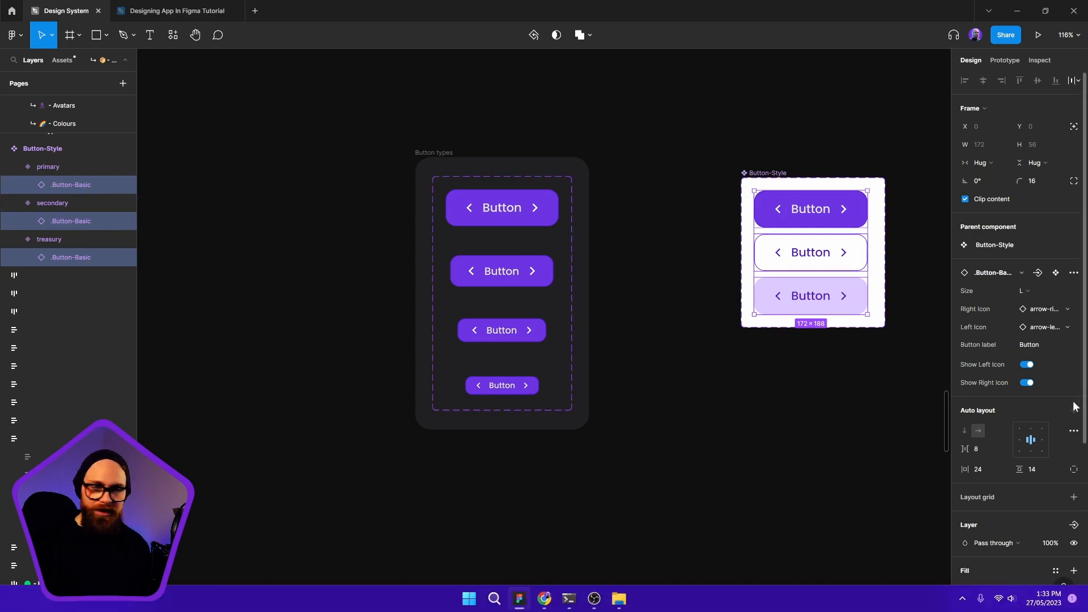
left_click(1040, 273)
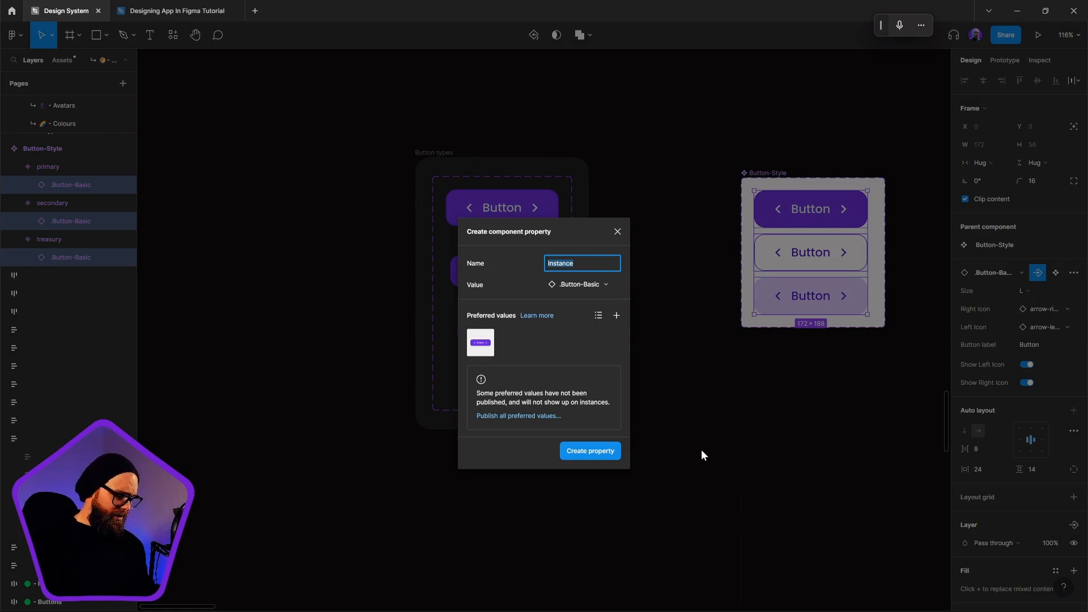
type("Bu")
key("BackSpace")
key("BackSpace")
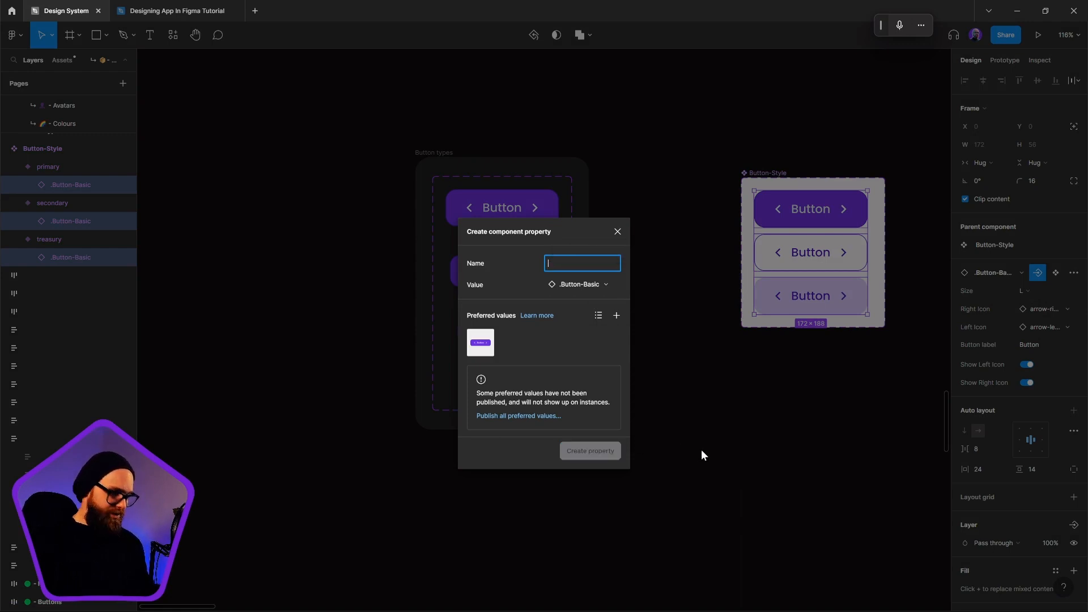
type("Type")
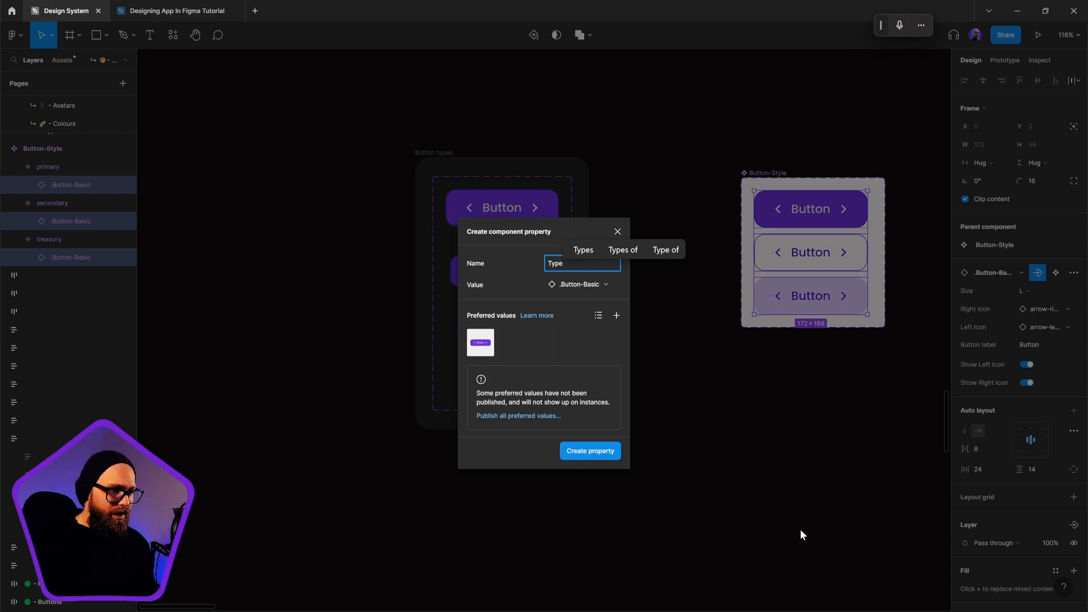
left_click(578, 451)
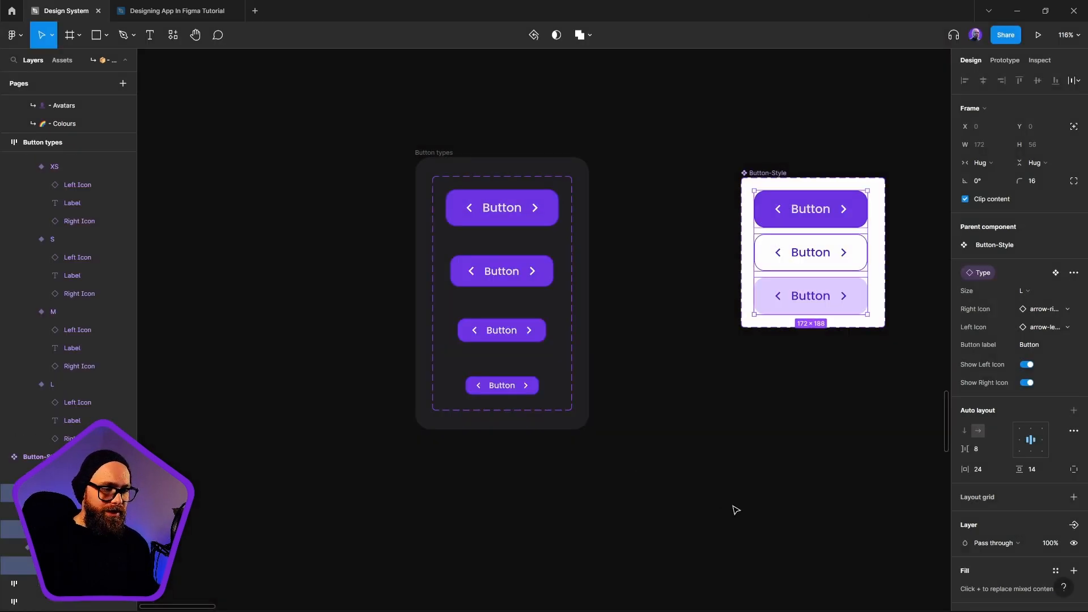
left_click(777, 493)
Centre the auto layout content of the Button types frame and set its horizontal padding, vertical padding and item spacing to 24
left_click(491, 205)
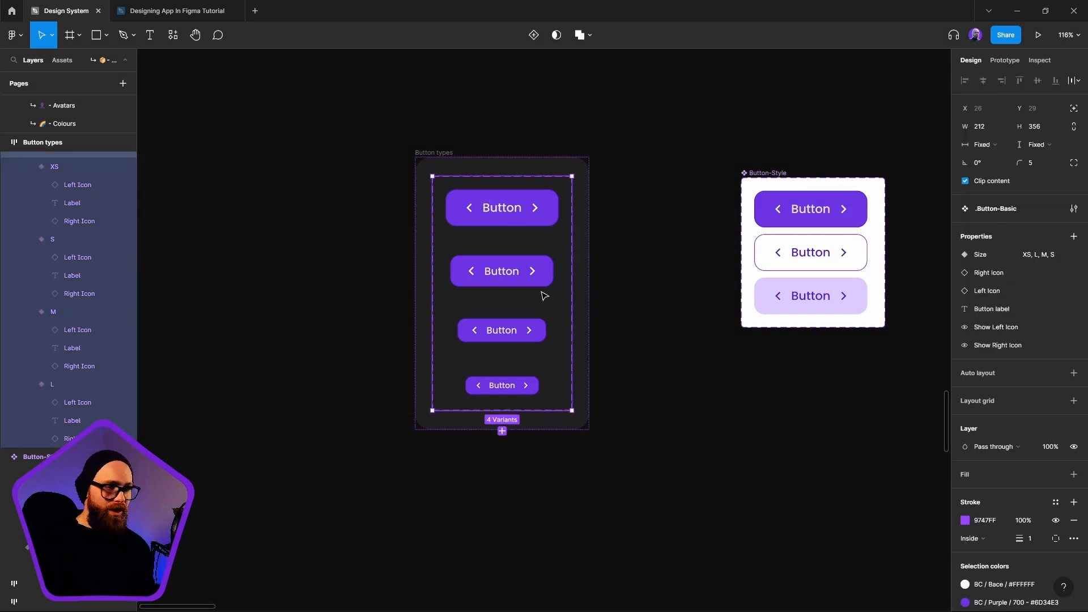
left_click(436, 153)
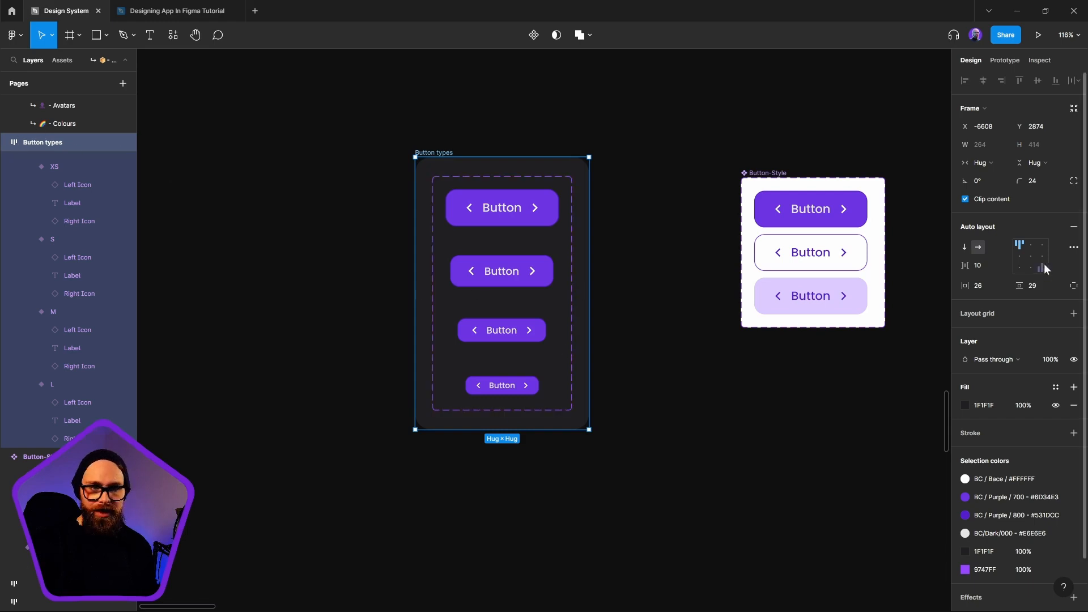
left_click(997, 286)
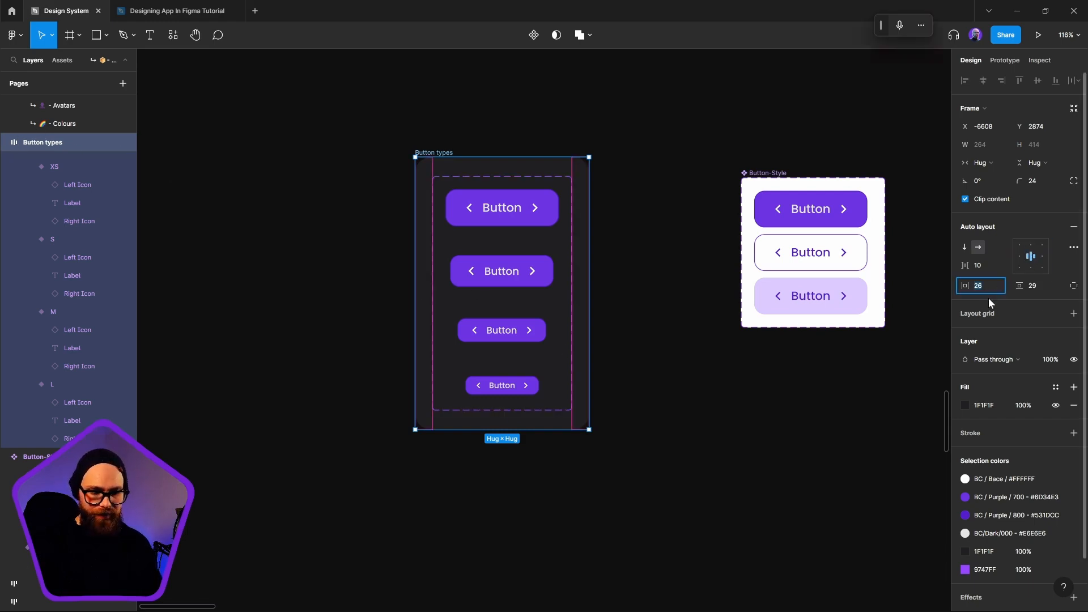
type("24")
left_click(1030, 282)
type("24")
left_click(992, 270)
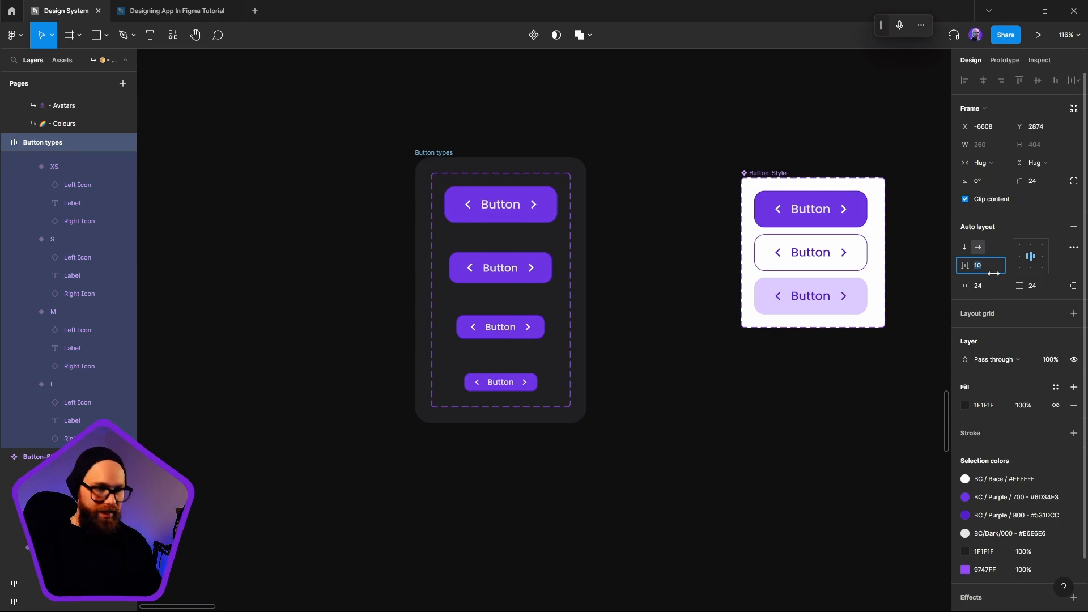
type("24")
key("Return")
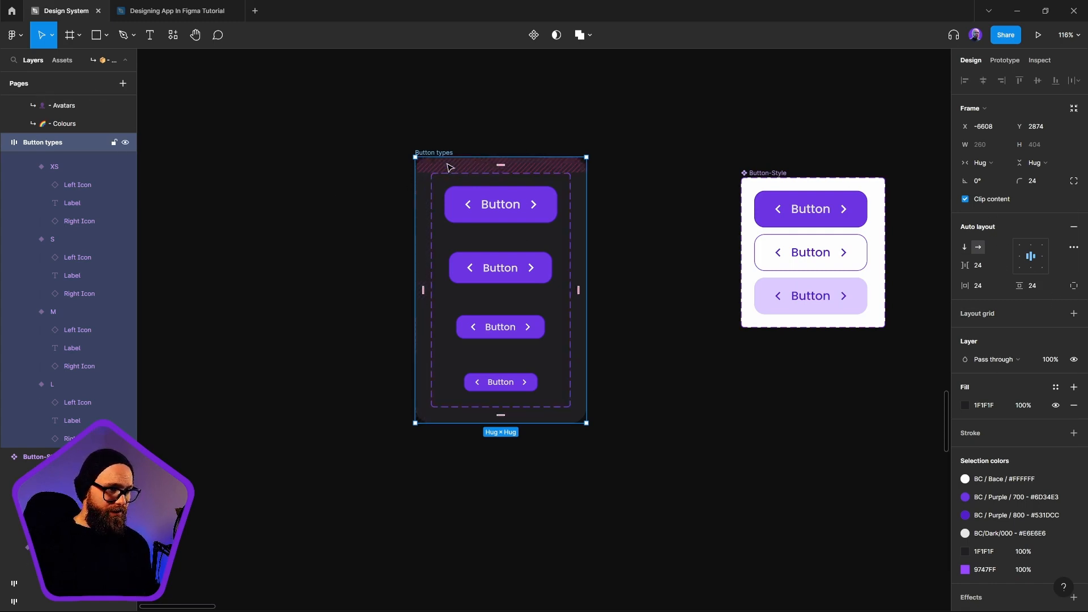
Add a solid 1F1F1F fill to the .Button-Basic component set to match the Button types frame background
left_click(523, 393)
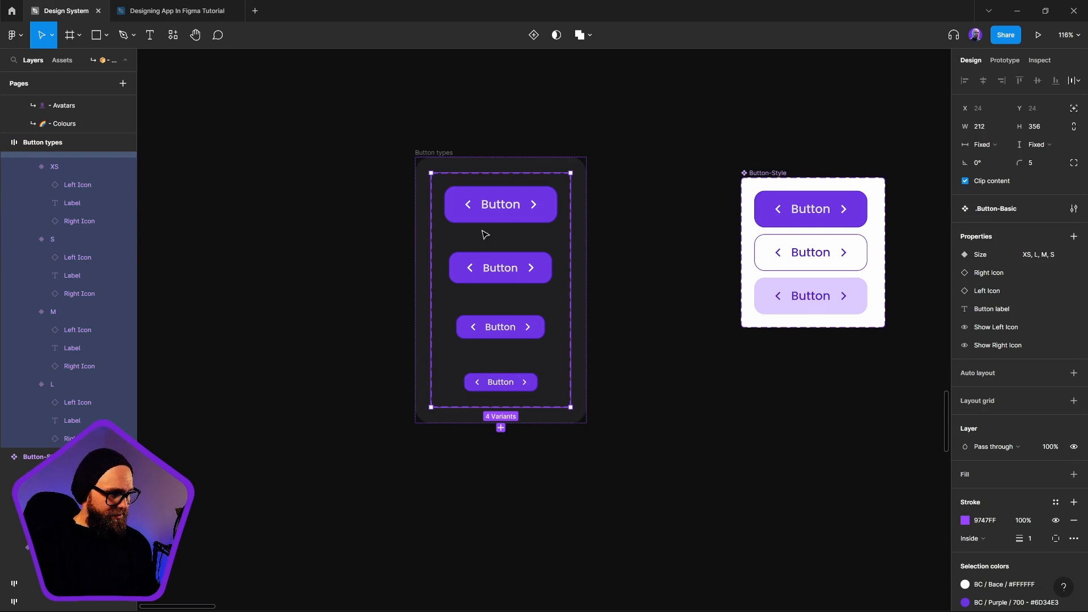
left_click(1073, 475)
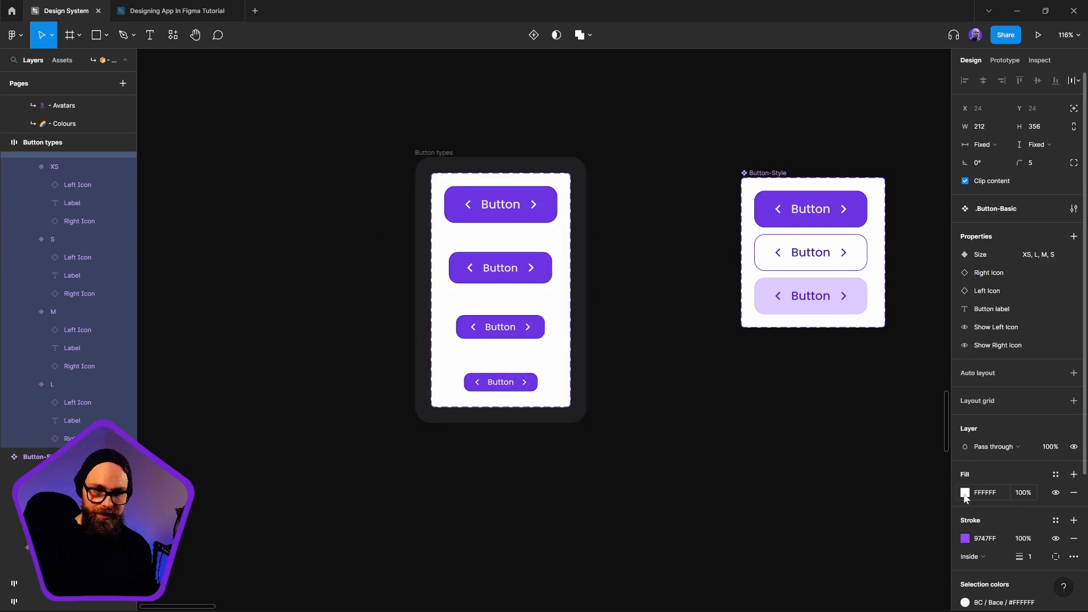
left_click(966, 492)
left_click(832, 485)
left_click(896, 103)
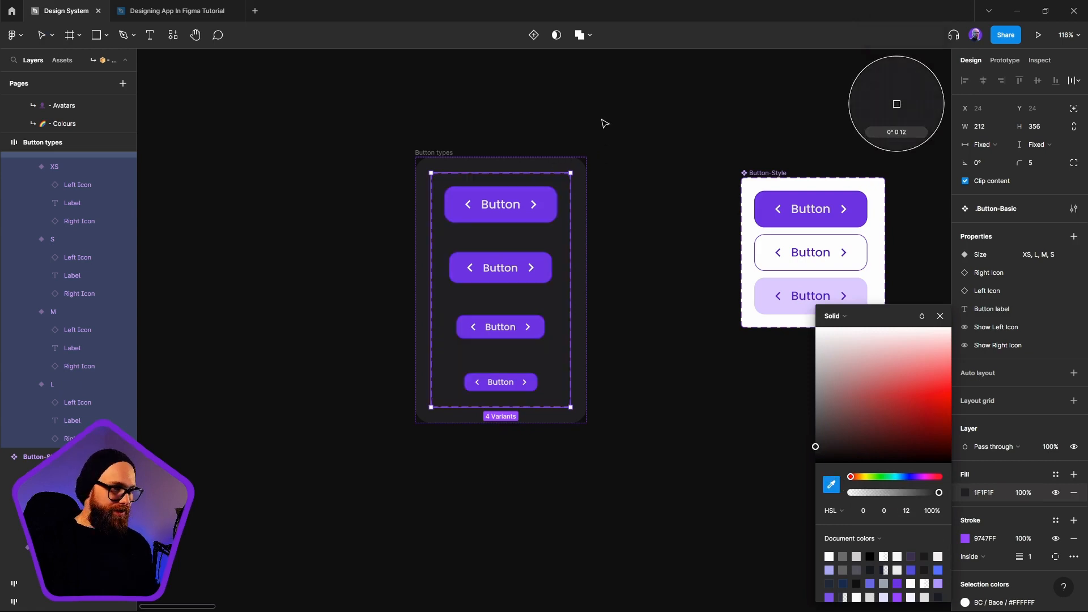
left_click(941, 316)
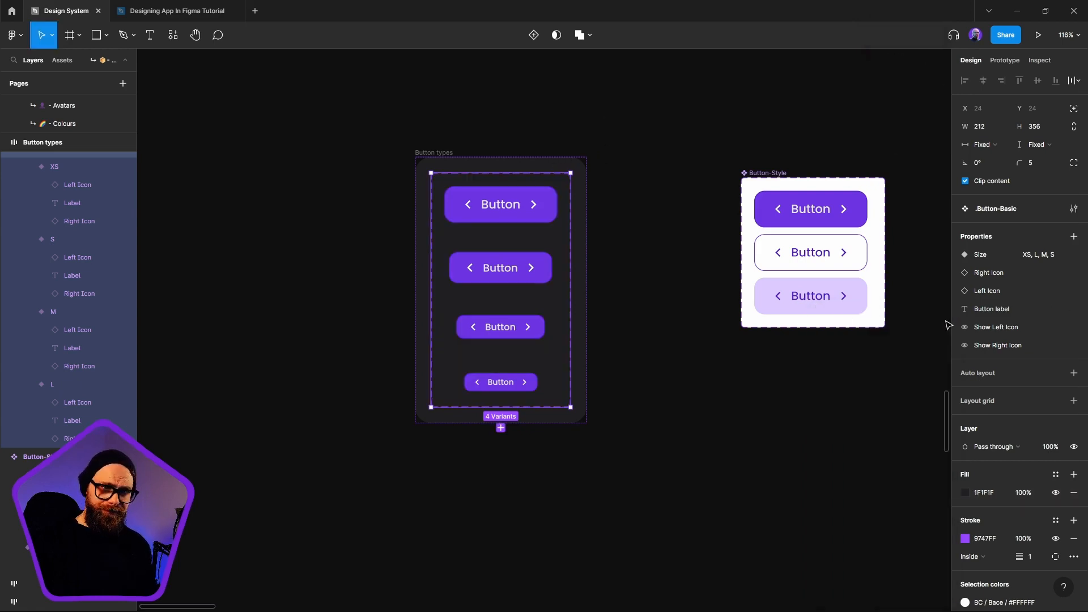
left_click(663, 309)
left_click(469, 165)
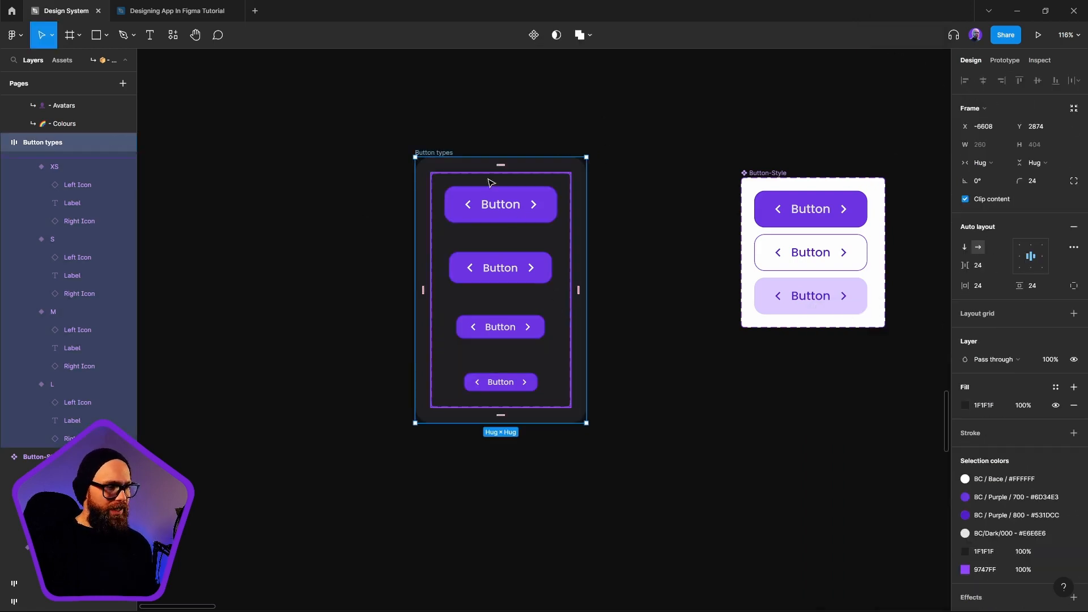
Place an instance of the primary Button-Style variant below the component set and open the choices of its Type instance property
left_click(833, 224)
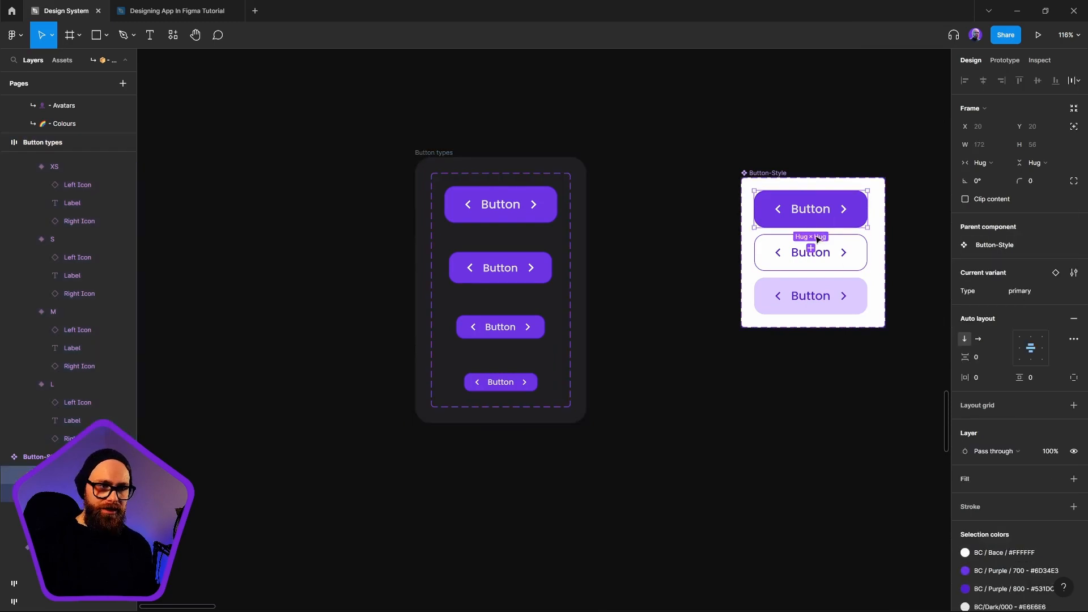
key("ctrl+v")
left_click(816, 489)
left_click(814, 396)
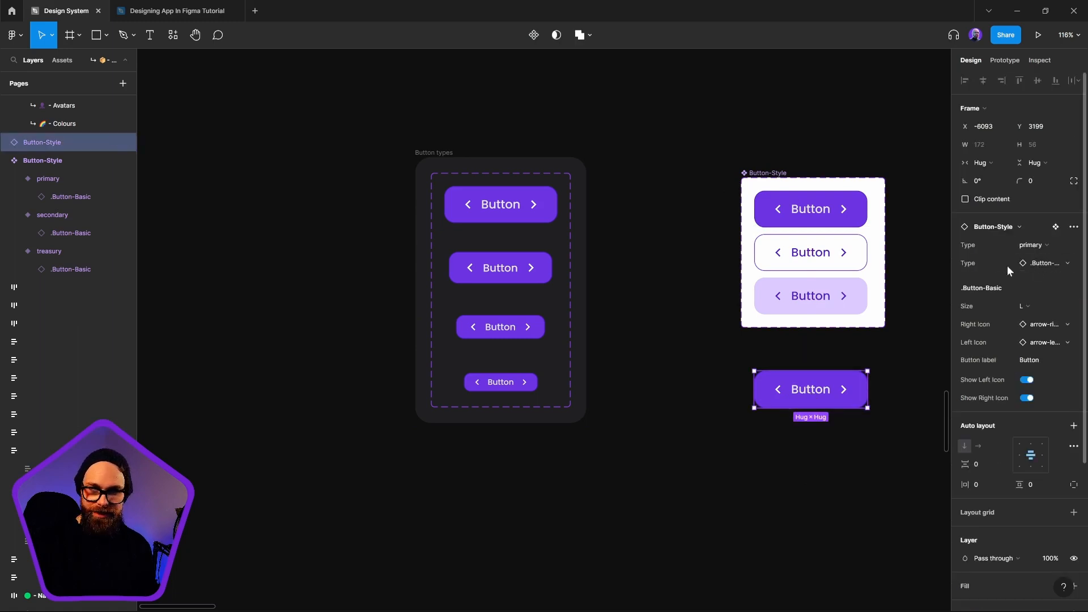
left_click(1039, 264)
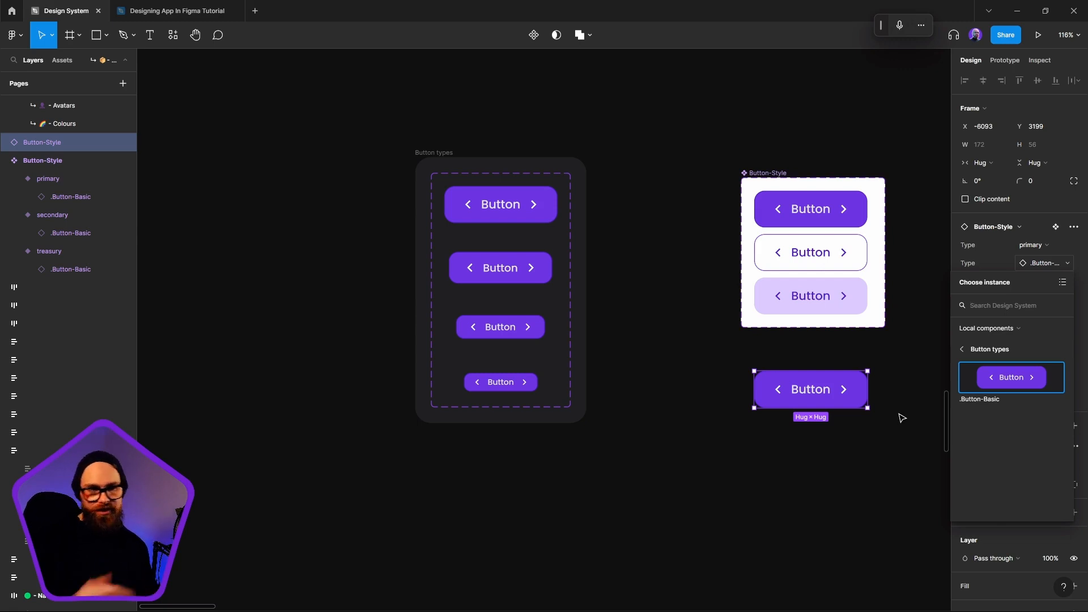
left_click(442, 186)
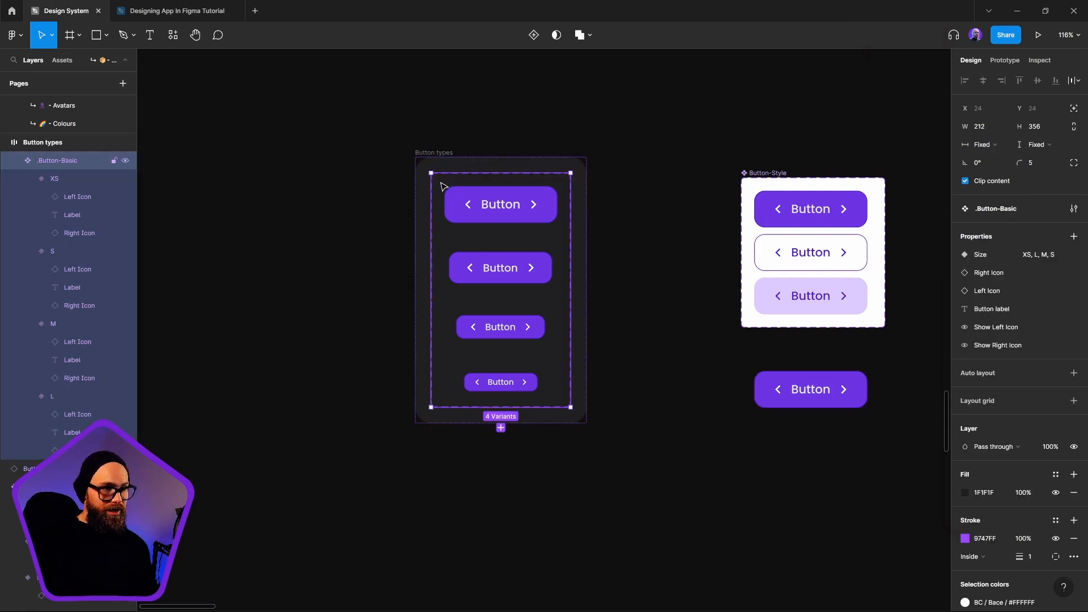
left_click(848, 391)
left_click(720, 410)
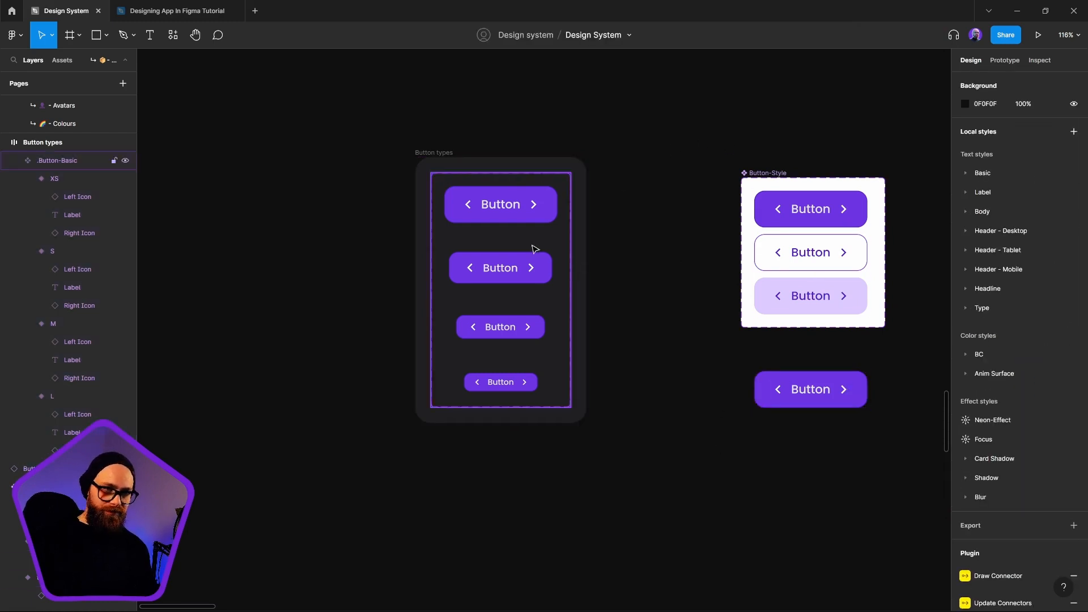
Rename the variant property of the Button-Style component set to Style
left_click(756, 188)
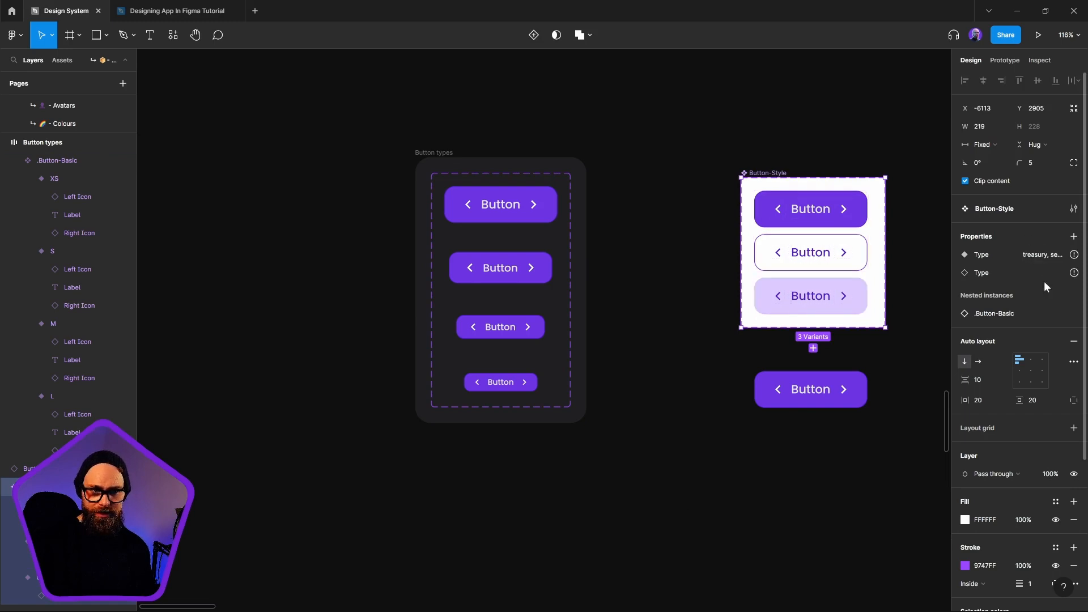
double_click(984, 256)
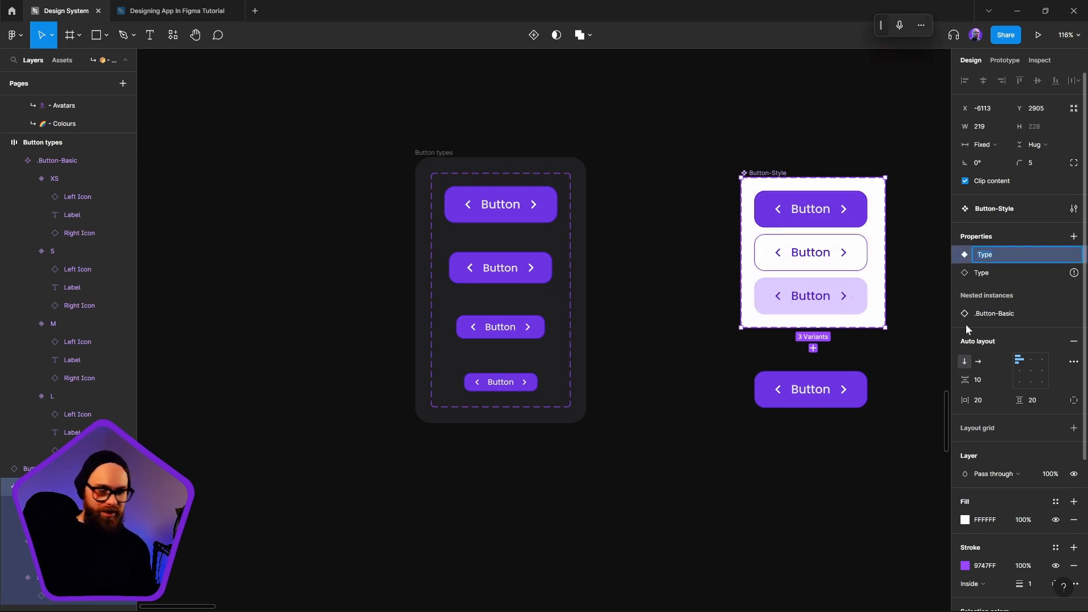
key("BackSpace")
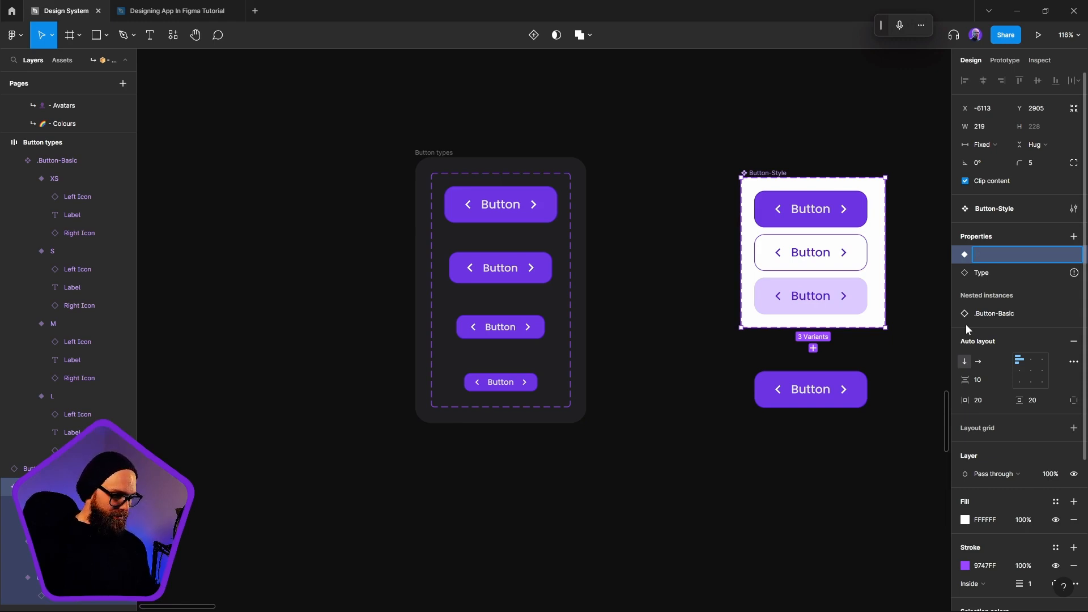
type("Sty")
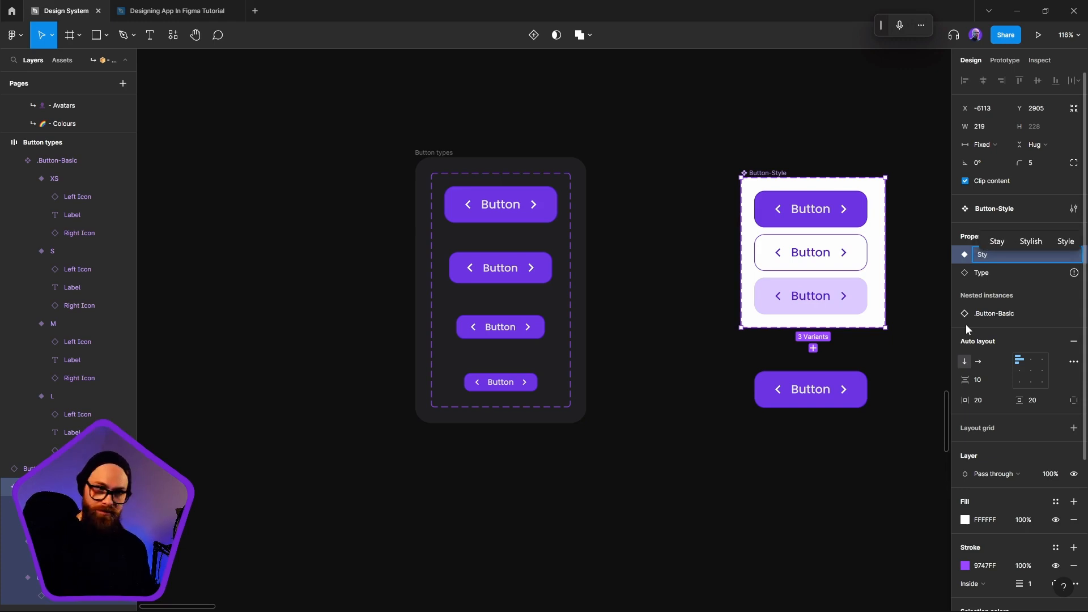
key("BackSpace")
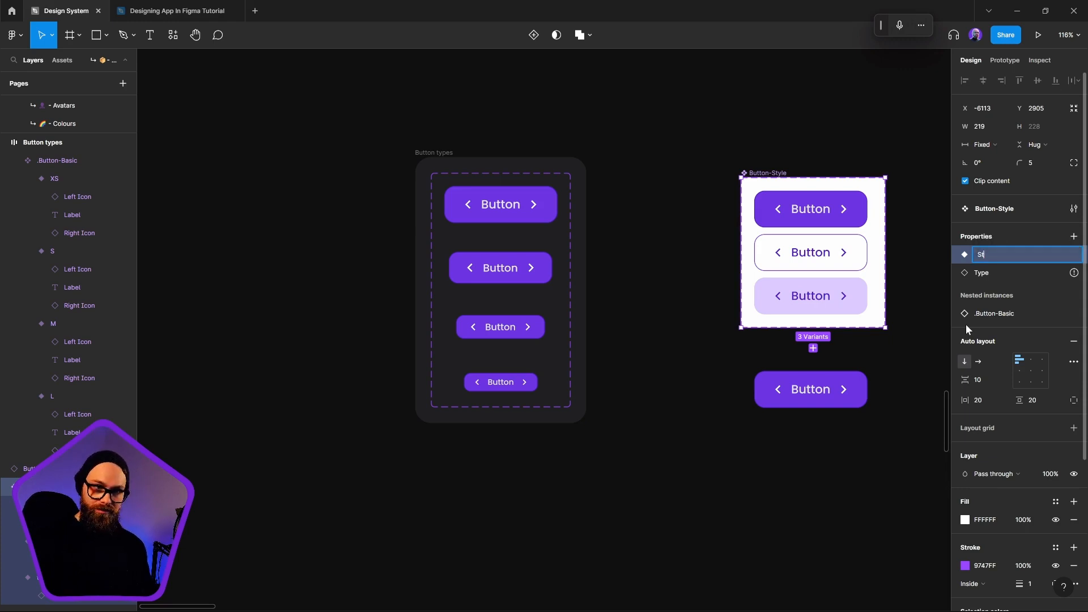
type("Style")
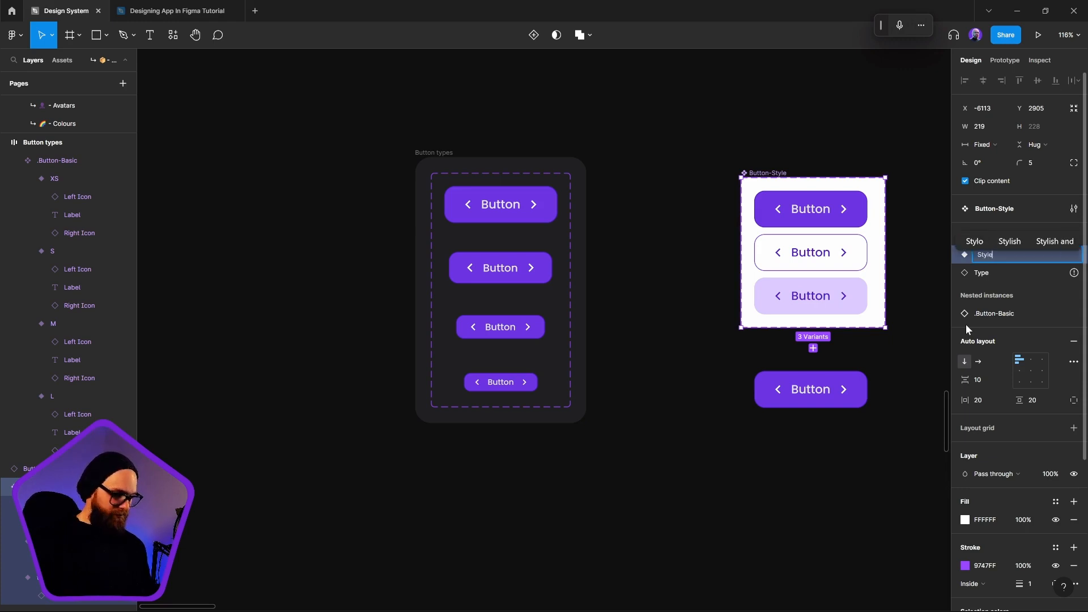
key("Return")
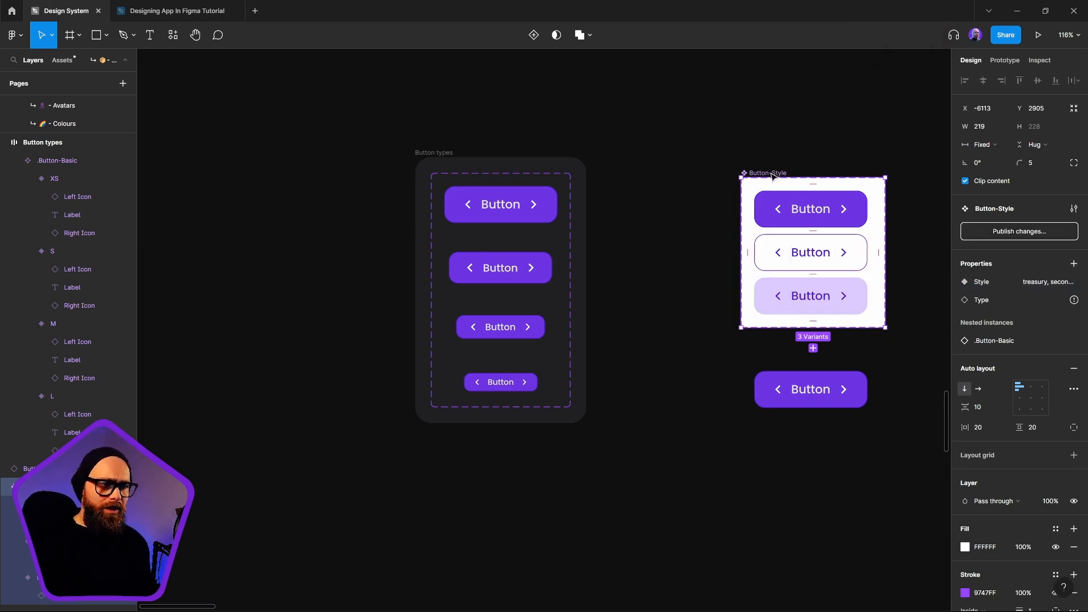
left_click(683, 470)
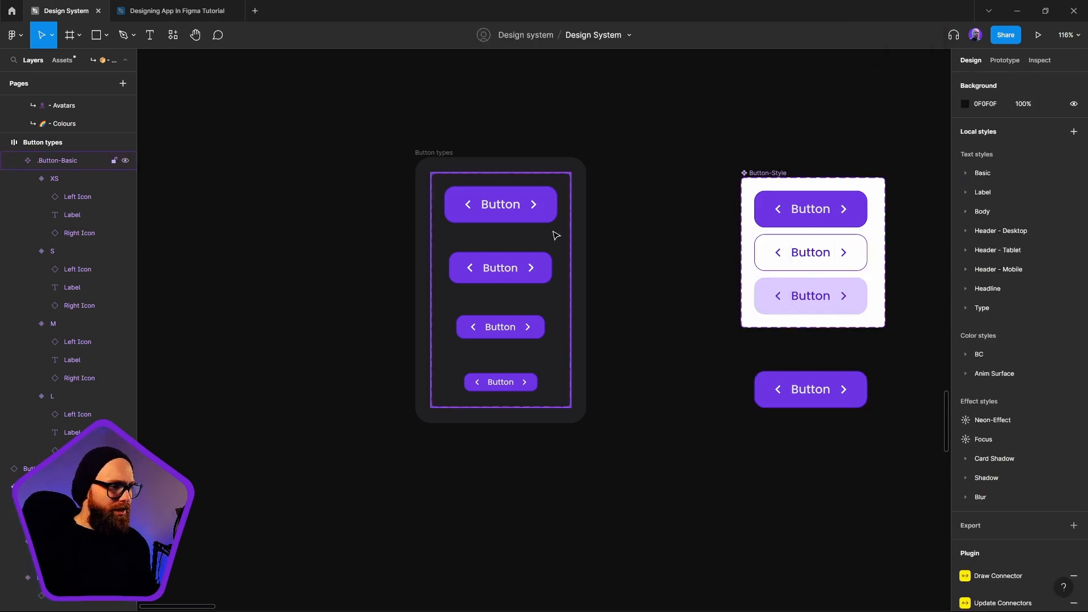
Delete the test button instance below the Button-Style component set
left_click(782, 404)
key("Delete")
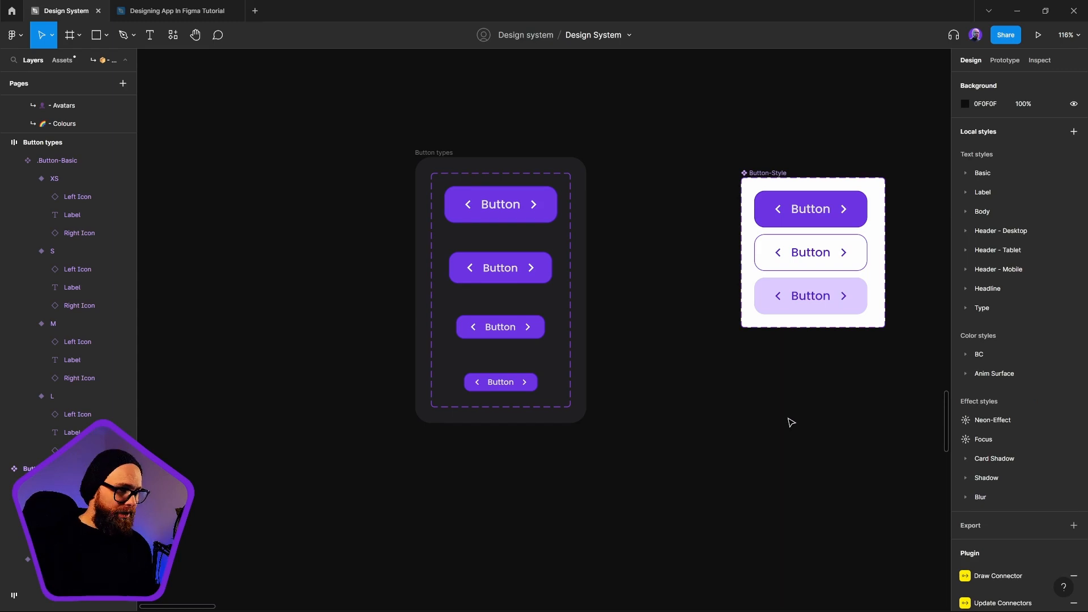
Try duplicating the .Button-Basic component set inside the Button types frame and moving the frame away from the Button-Style set
left_click(465, 187)
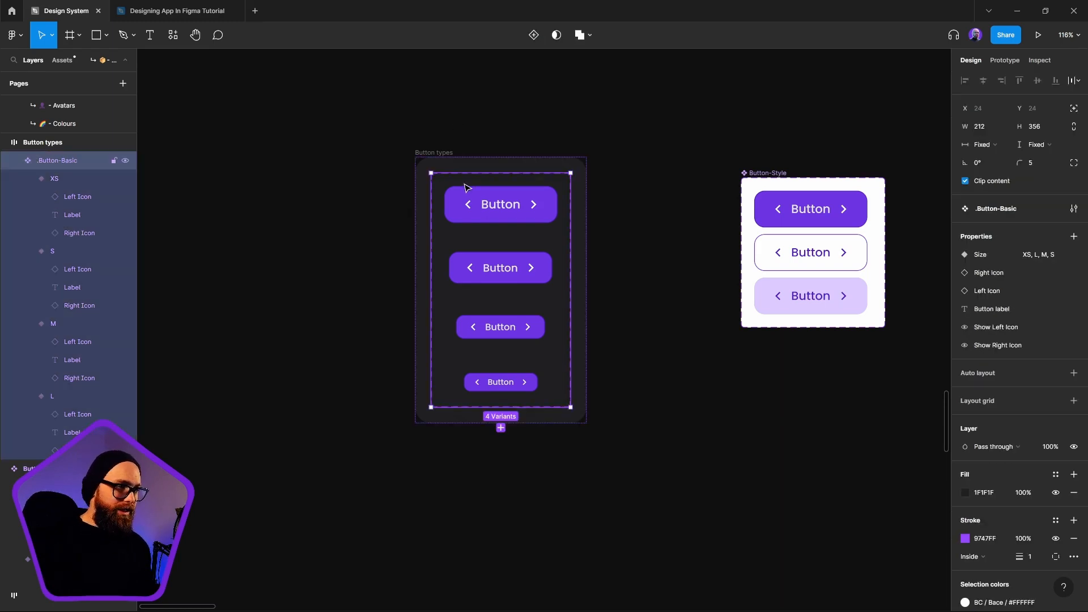
left_click(17, 163)
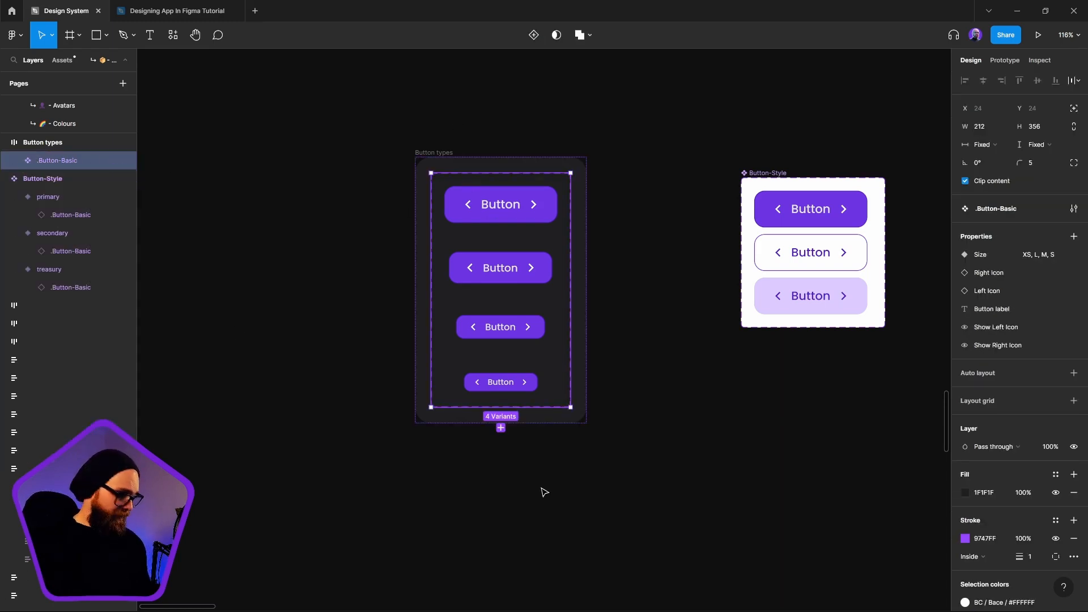
key("ctrl+d")
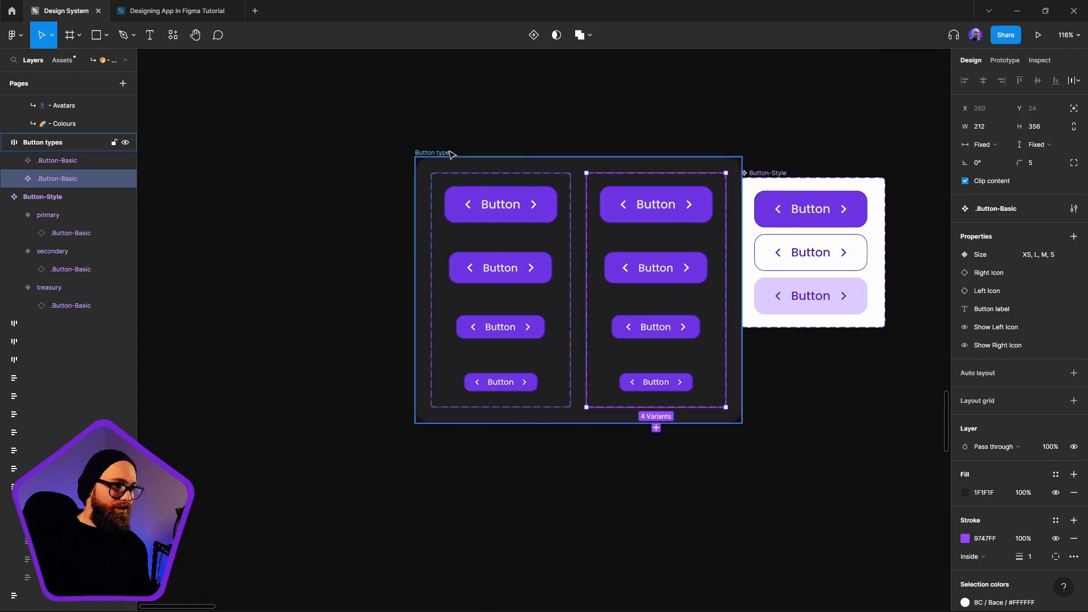
left_click_drag(446, 153, 363, 156)
key("ctrl+z")
key("ctrl+z")
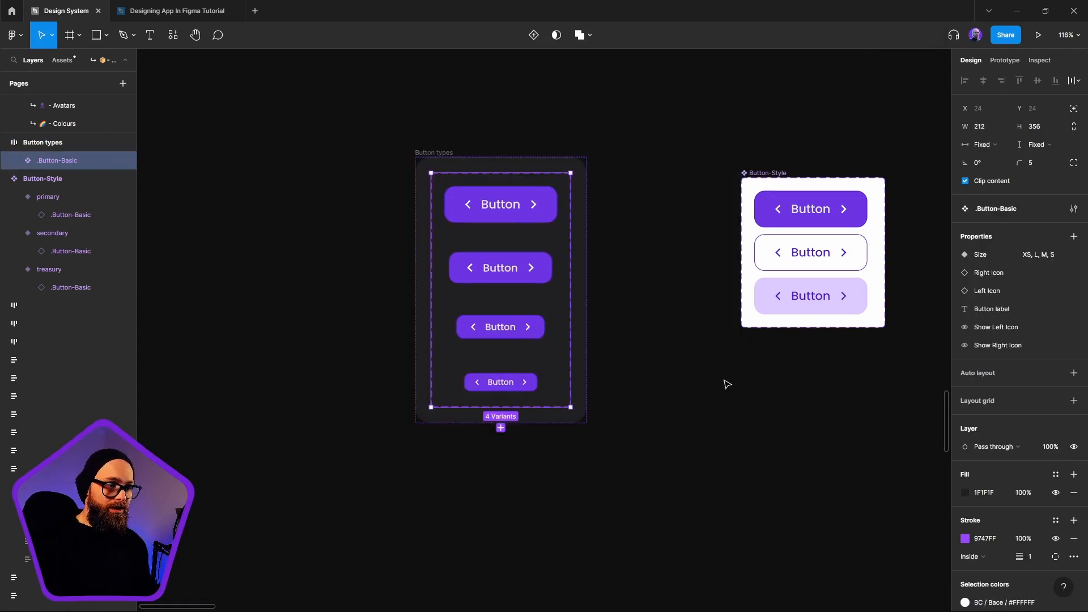
key("Escape")
Examine the width and height of the left and right icons in the XS variant of .Button-Basic
scroll(506, 376, "up", 10)
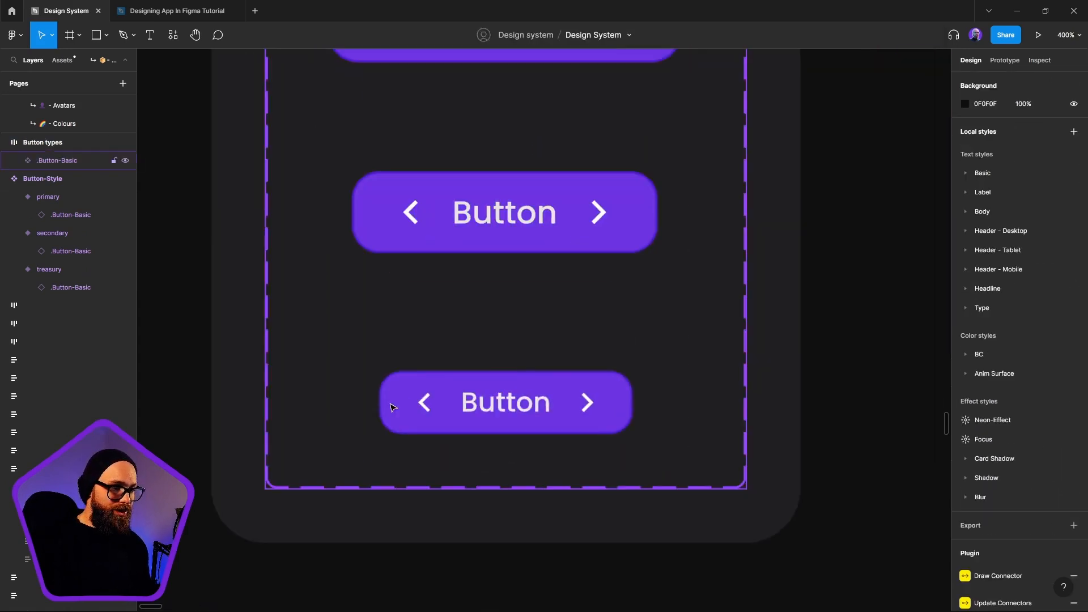
left_click(460, 477)
left_click(470, 488)
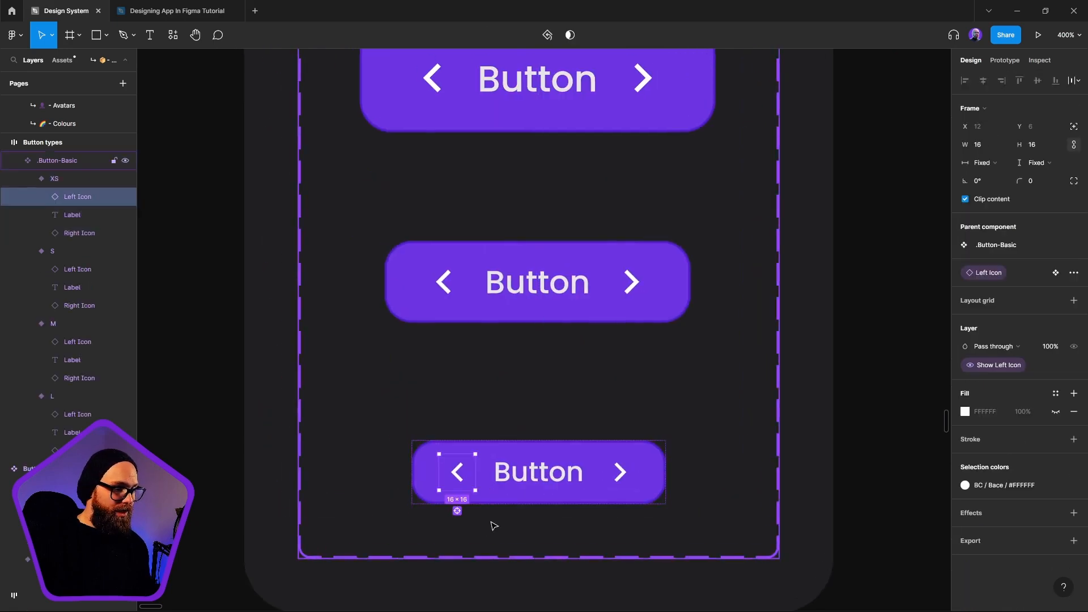
left_click(621, 475, "shift")
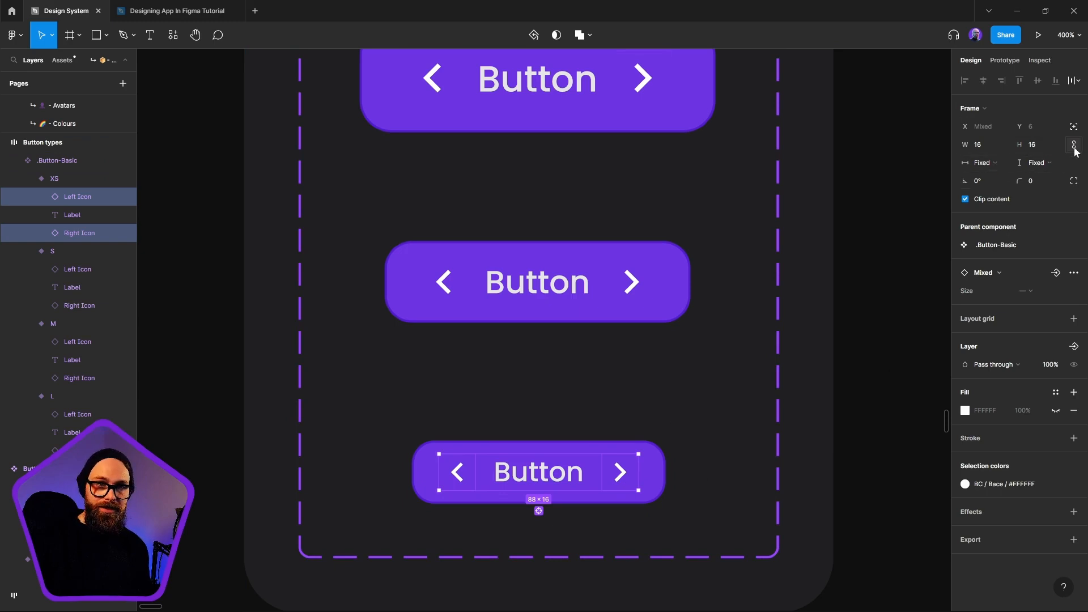
left_click(1043, 146)
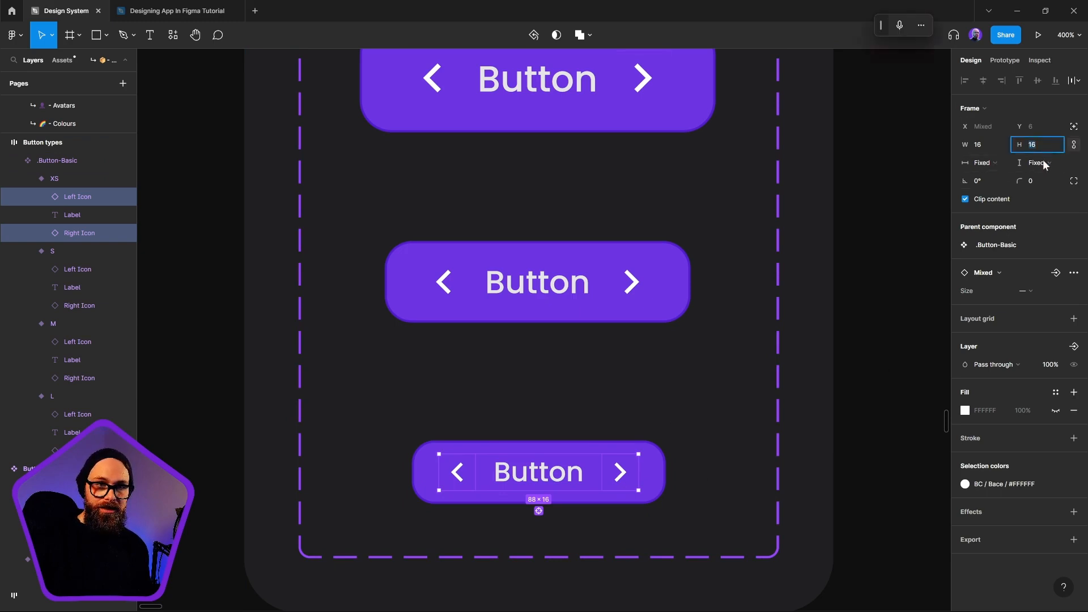
left_click(638, 290)
left_click(592, 466)
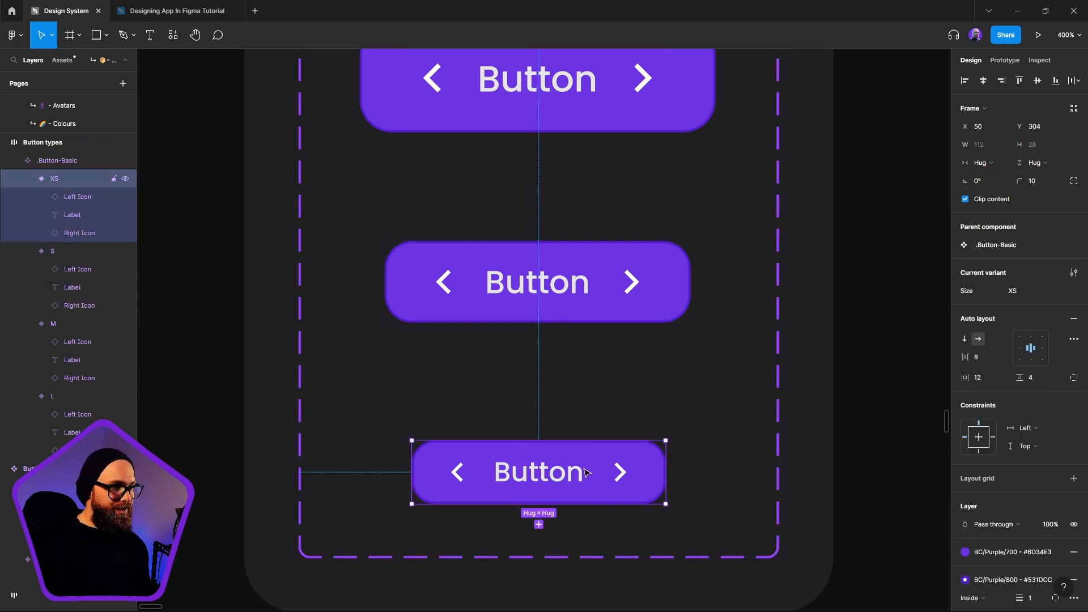
Examine the icon dimensions in the S and M variants of .Button-Basic and the auto layout settings of the M variant
left_click(633, 281)
left_click(633, 281)
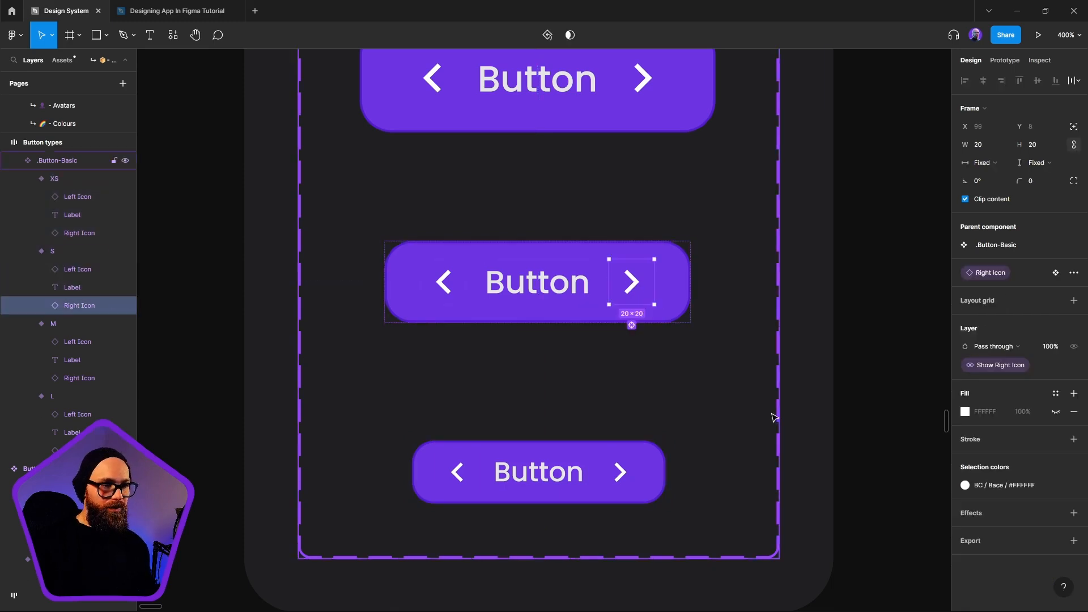
left_click(444, 284, "shift")
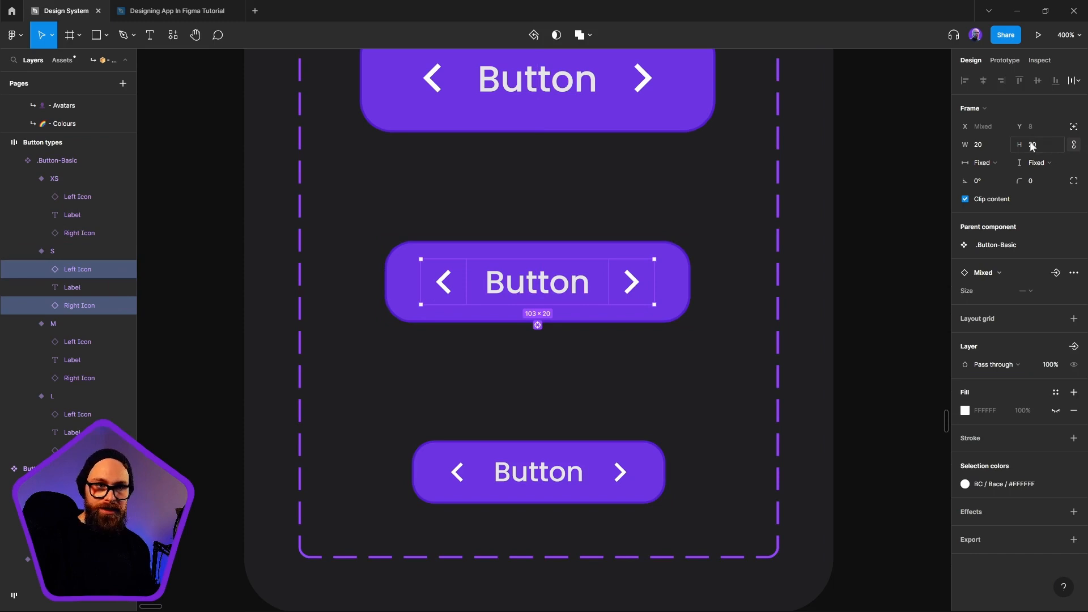
scroll(709, 340, "up", 5)
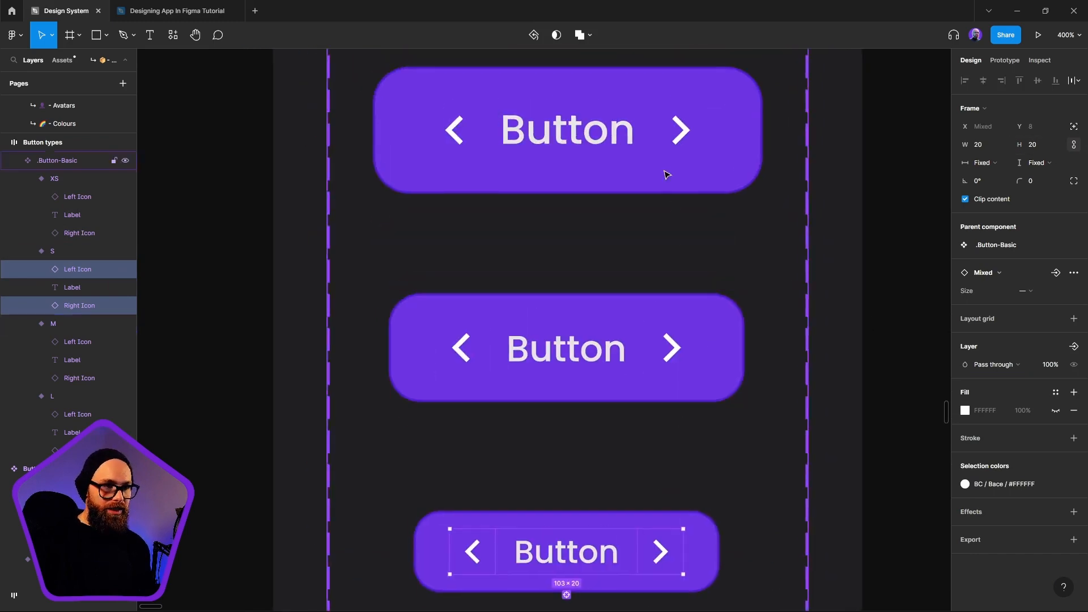
left_click(690, 378)
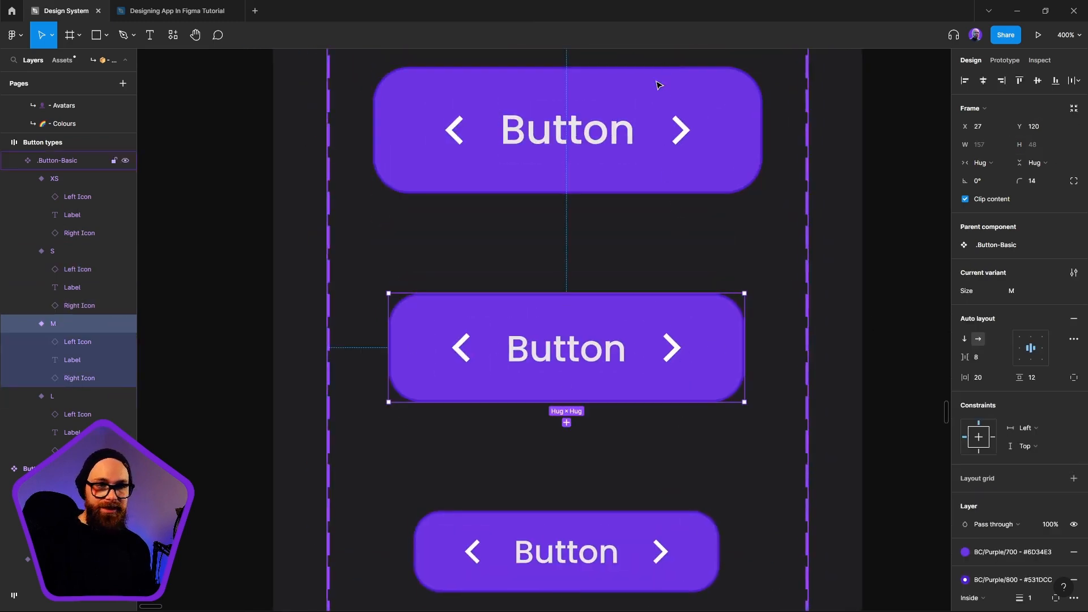
left_click(687, 343)
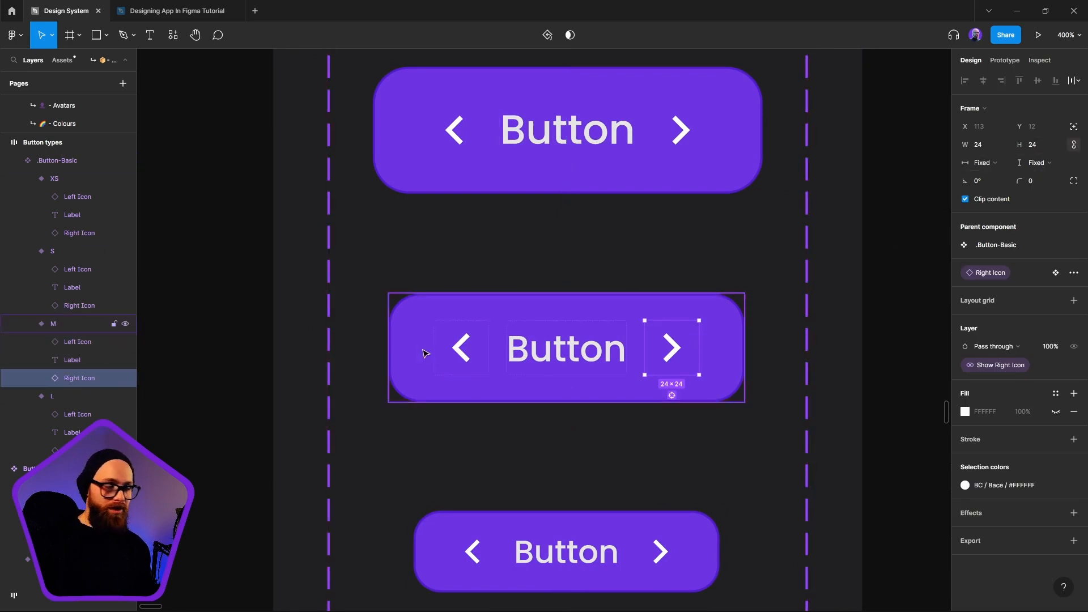
left_click(448, 349)
left_click(409, 338)
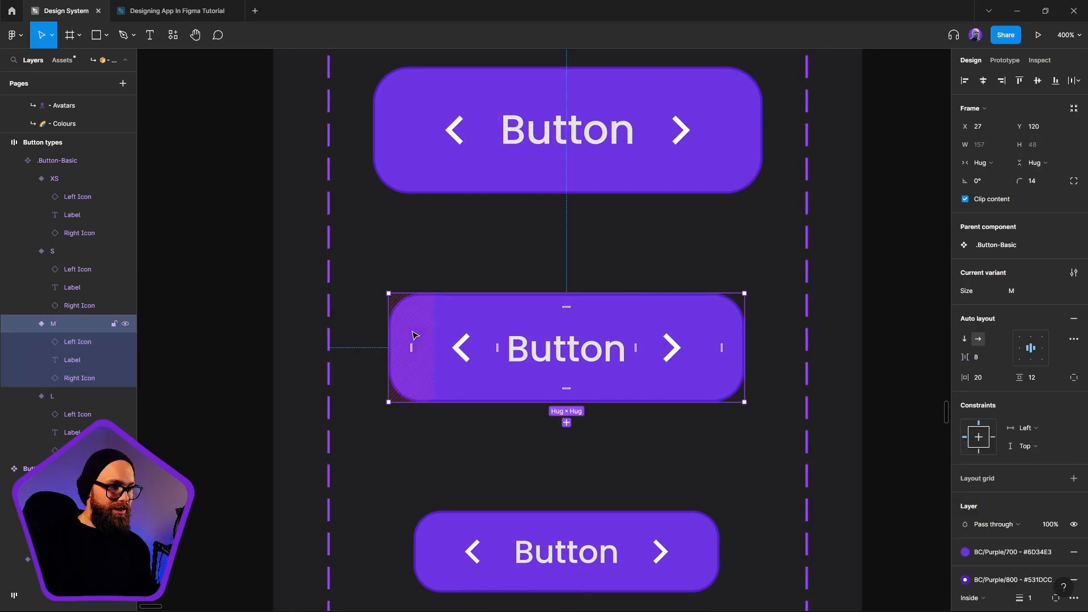
scroll(412, 333, "down", 2)
left_click(822, 341)
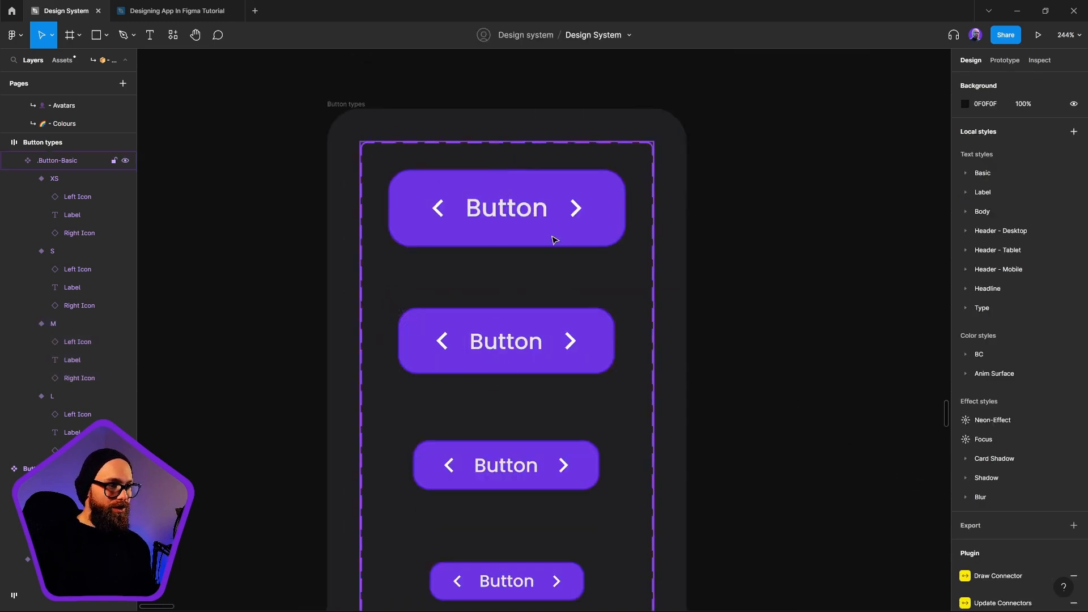
left_click(590, 250)
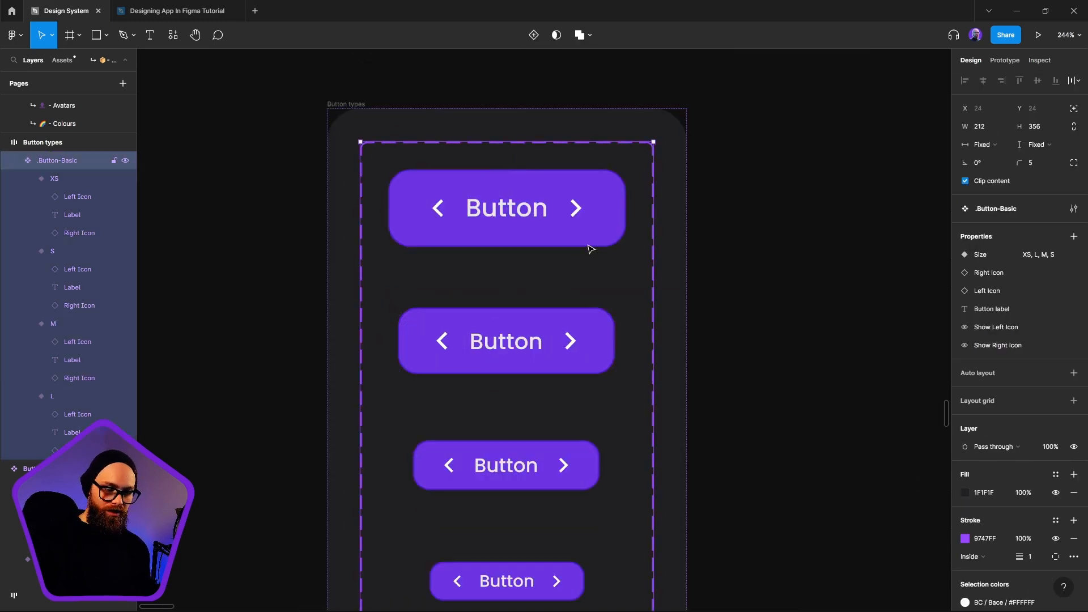
key("Return")
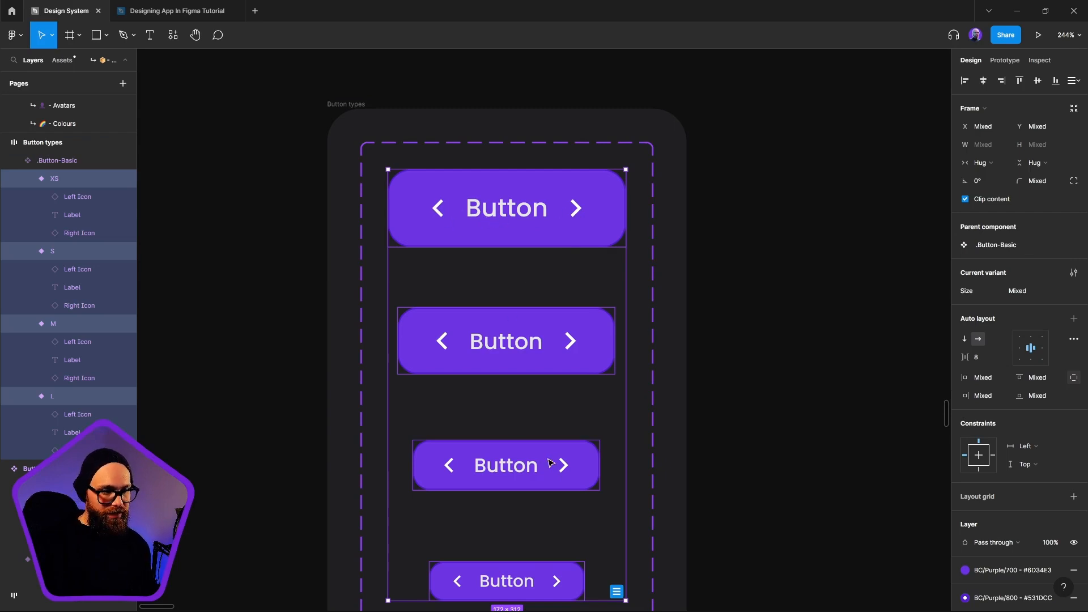
scroll(551, 463, "down", 5)
left_click(627, 530)
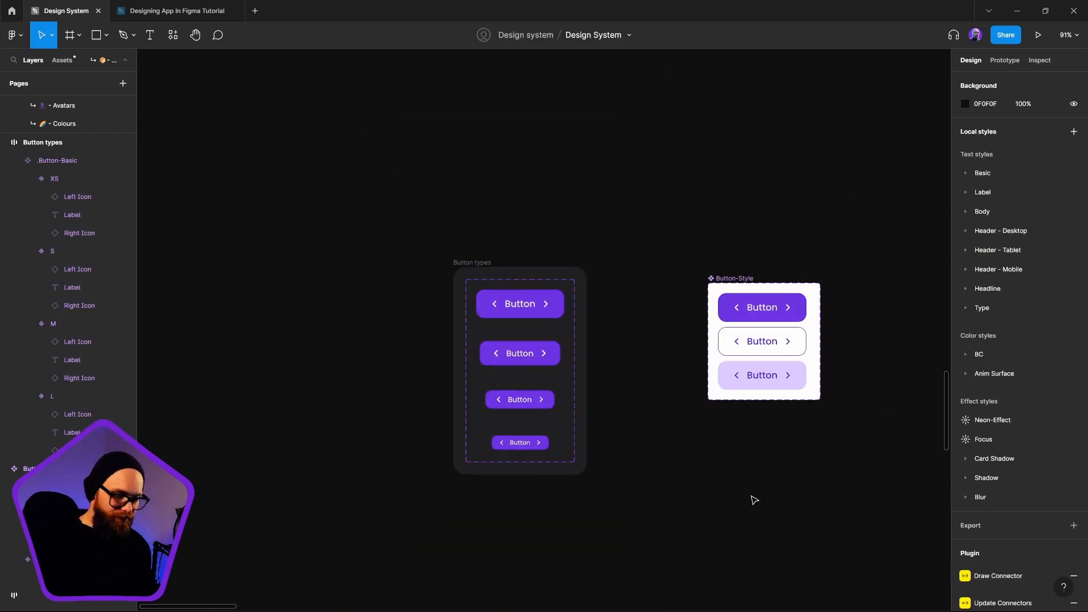
Duplicate the .Button-Basic component set inside the Button types frame and move the frame clear of the Button-Style set
left_click(576, 289)
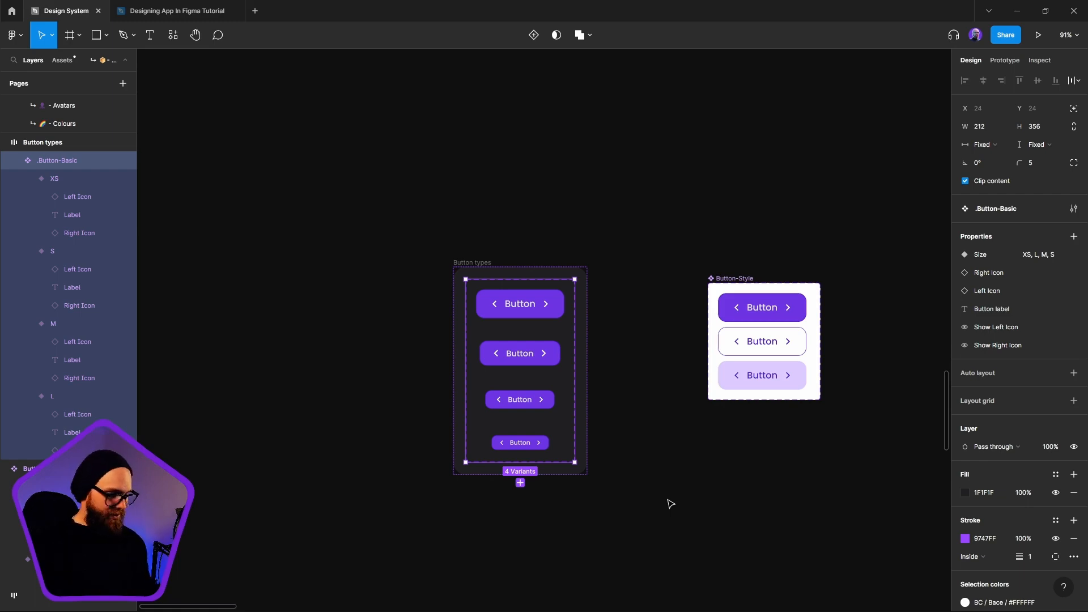
key("ctrl+d")
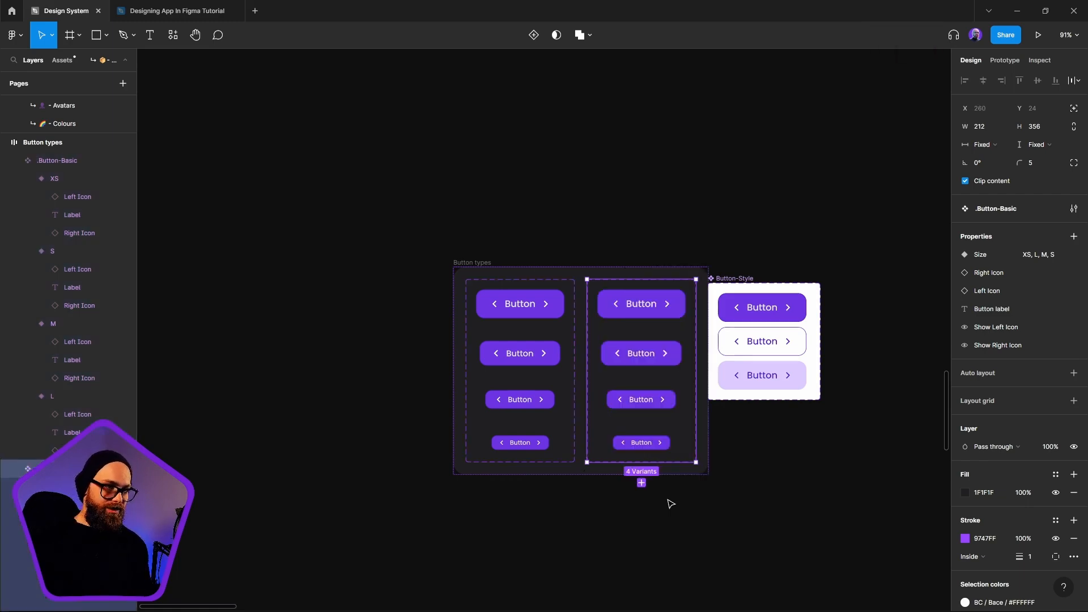
left_click(496, 246)
left_click(482, 262)
key("shift+a")
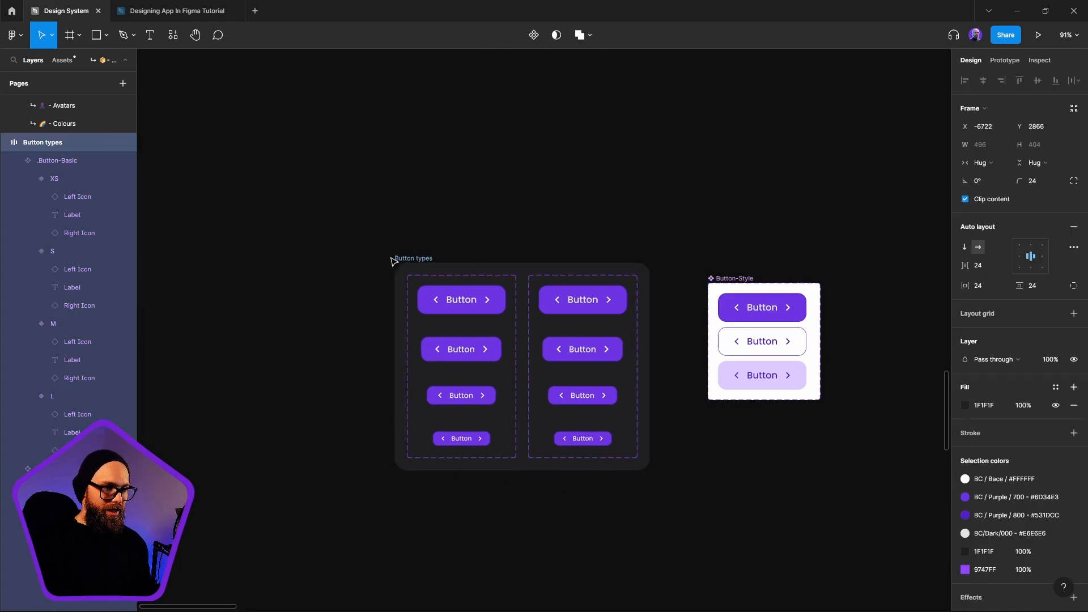
Rename the duplicated component set as .Button-Link
left_click(526, 283)
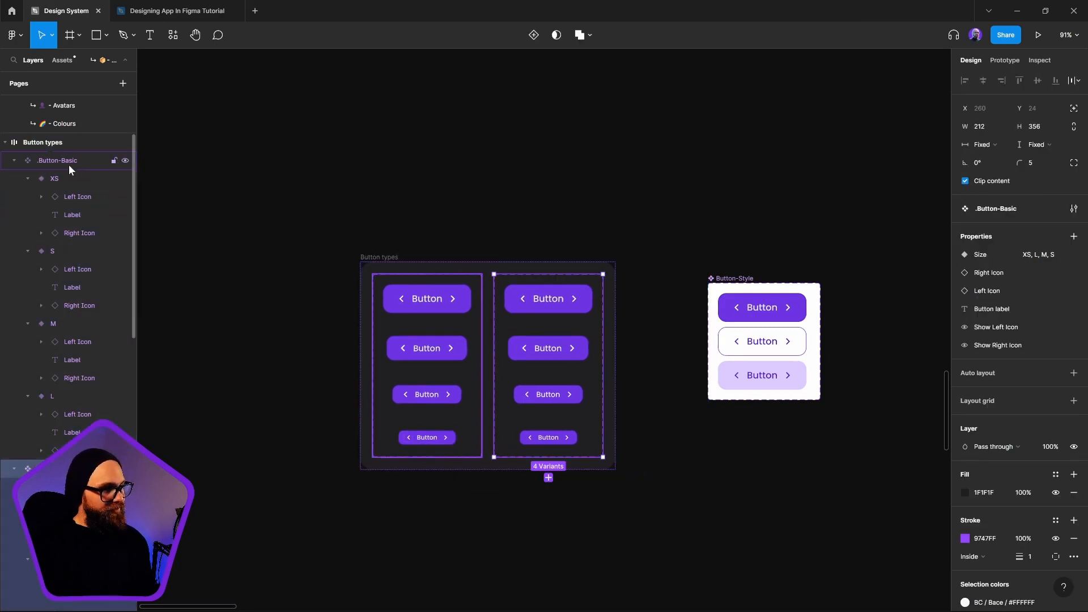
key("ctrl+r")
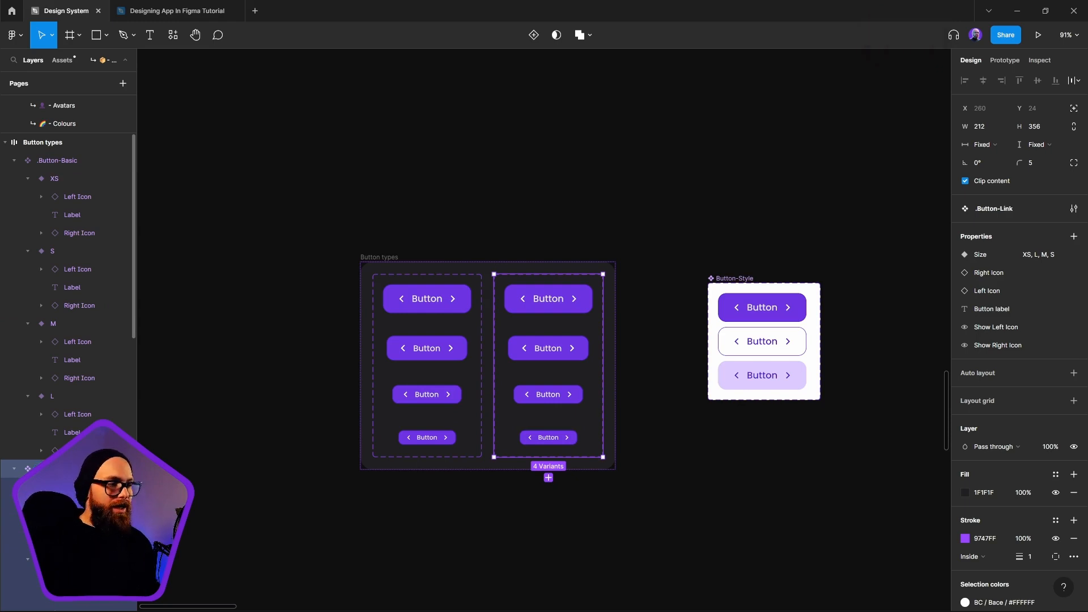
left_click(638, 522)
Remove the purple fill and the stroke from all four .Button-Link variants at once
left_click(569, 298)
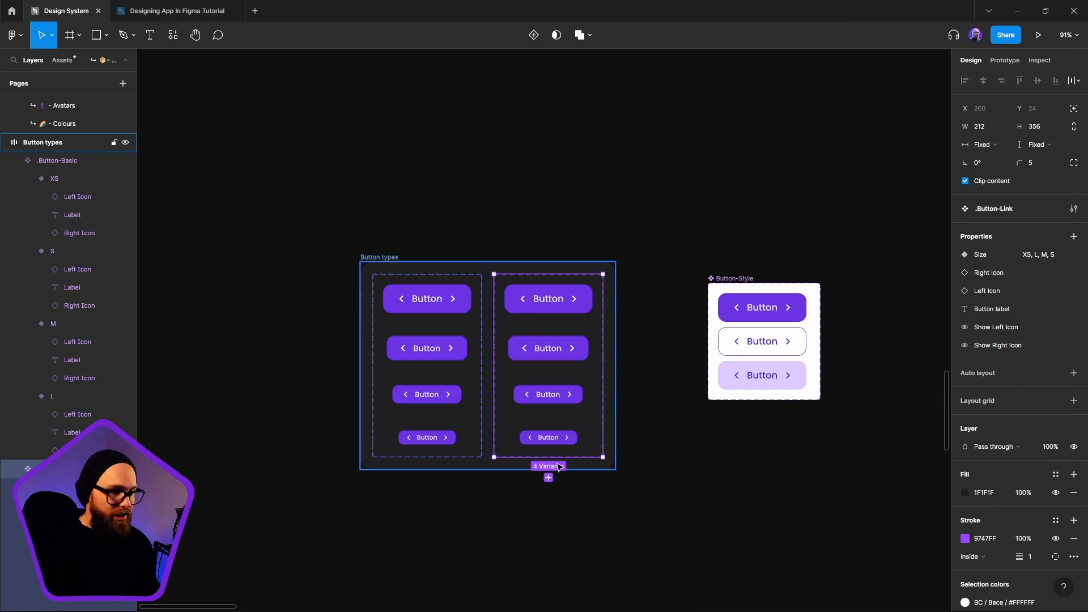
key("Return")
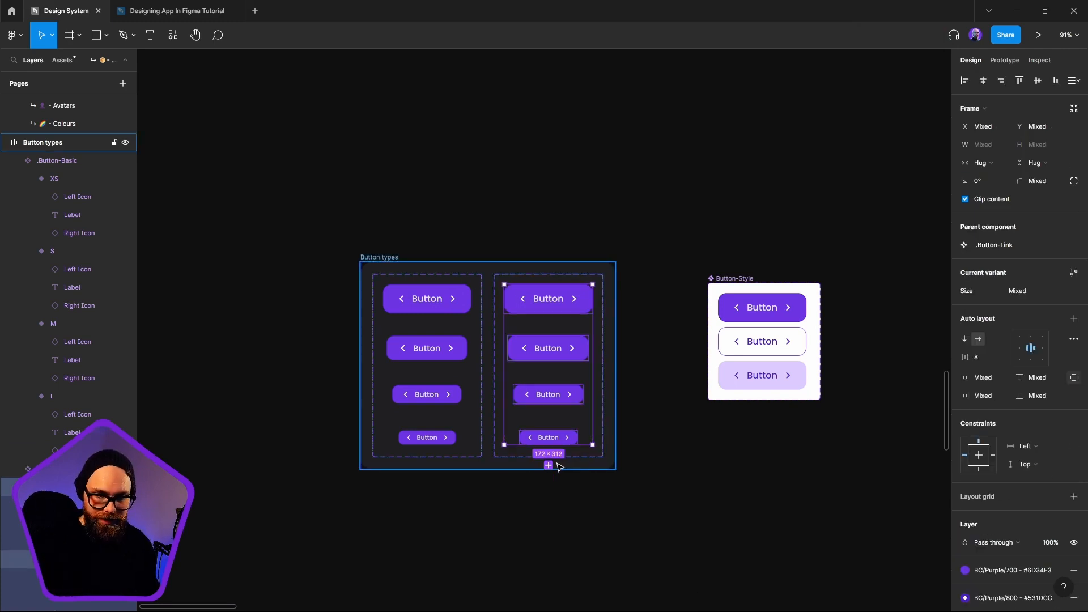
scroll(980, 402, "down", 4)
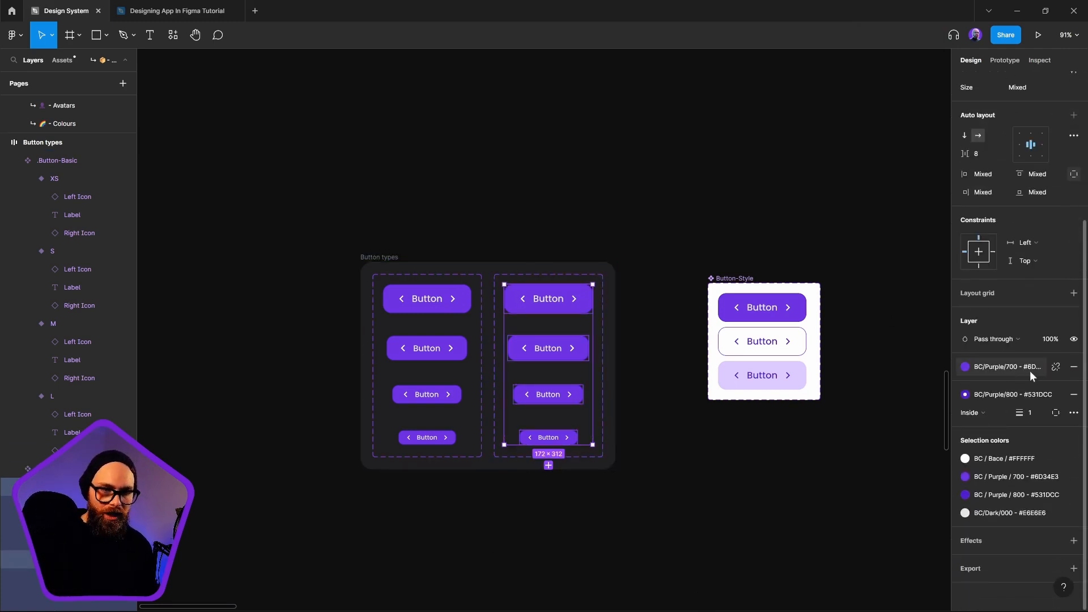
left_click(1074, 367)
left_click(1074, 413)
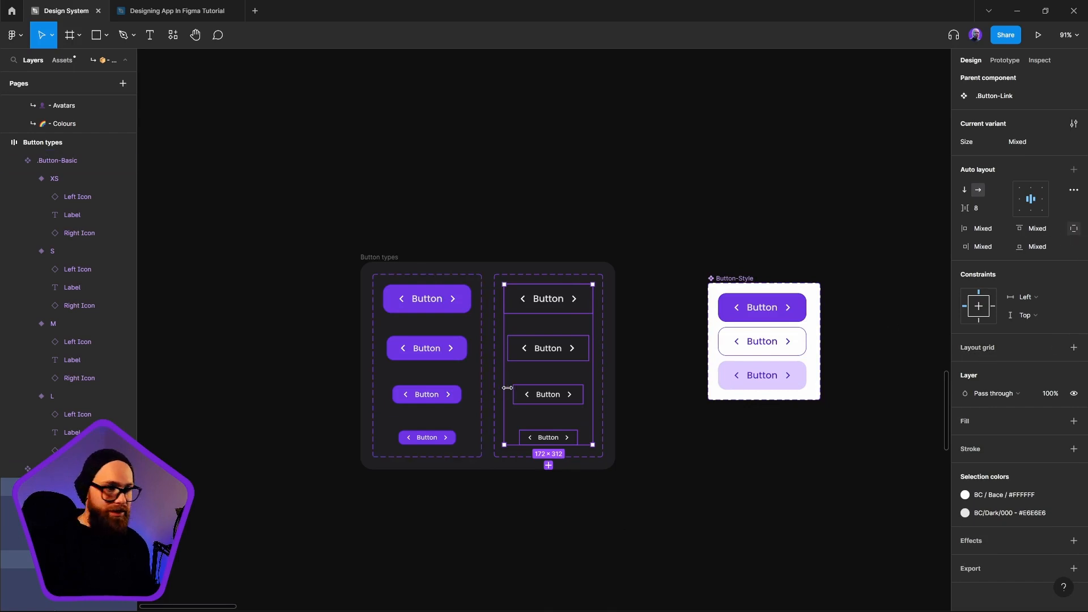
Set the horizontal and vertical auto layout padding of all .Button-Link variants to 0
scroll(1020, 278, "up", 3)
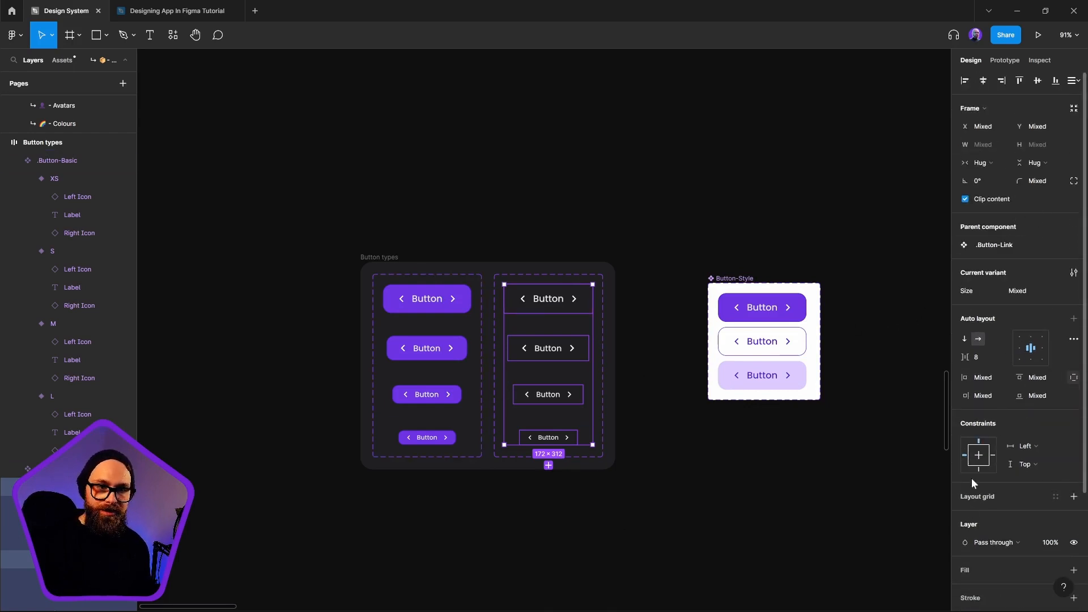
left_click(1074, 378)
left_click(1046, 377)
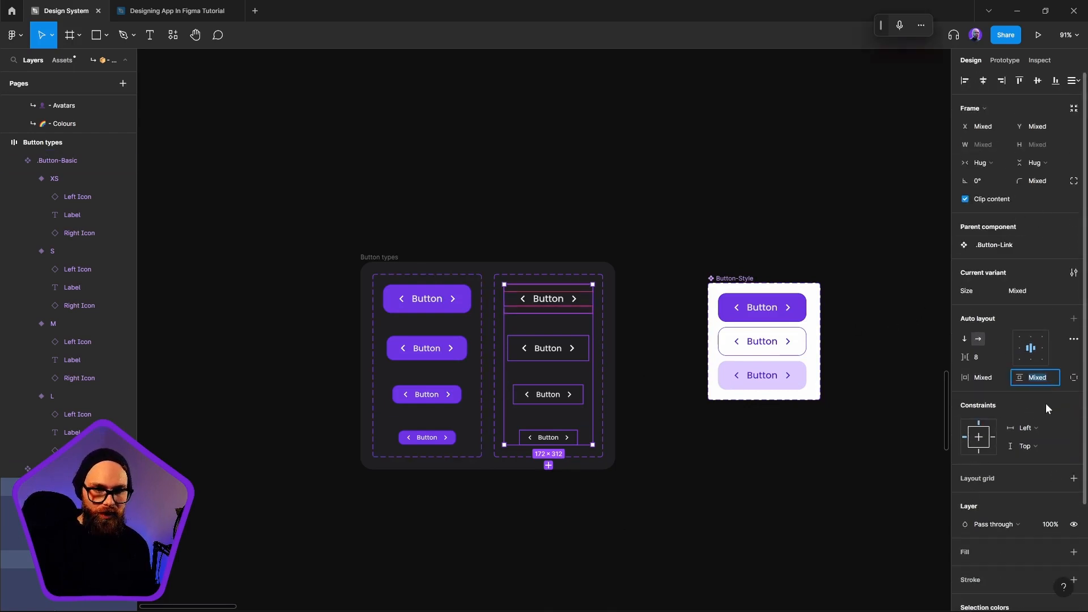
key("Return")
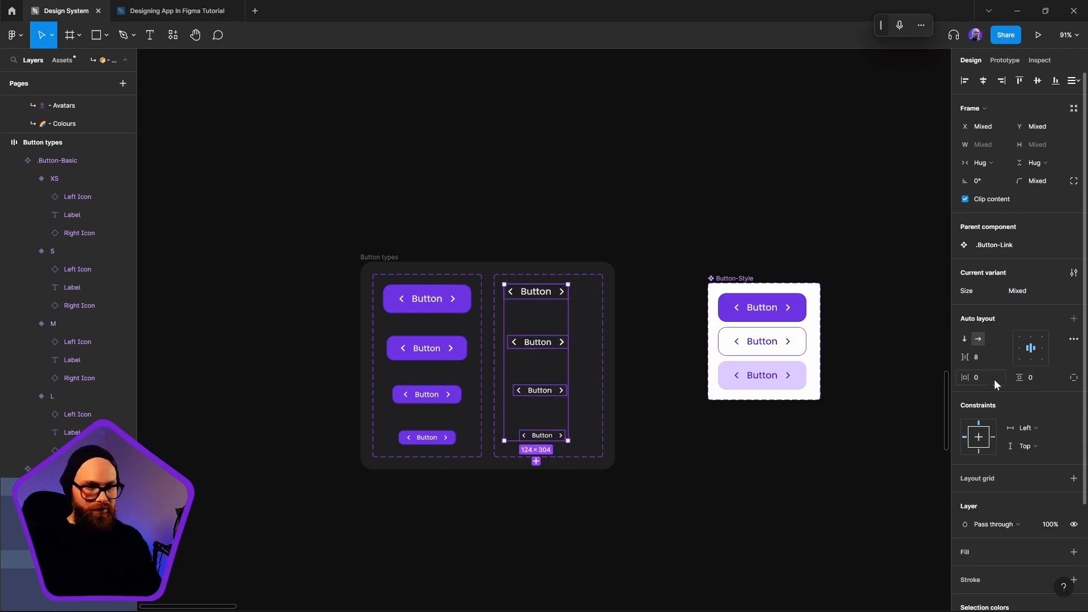
Align the .Button-Link variants on their horizontal centres and centre them within the component set
scroll(626, 352, "left", 3)
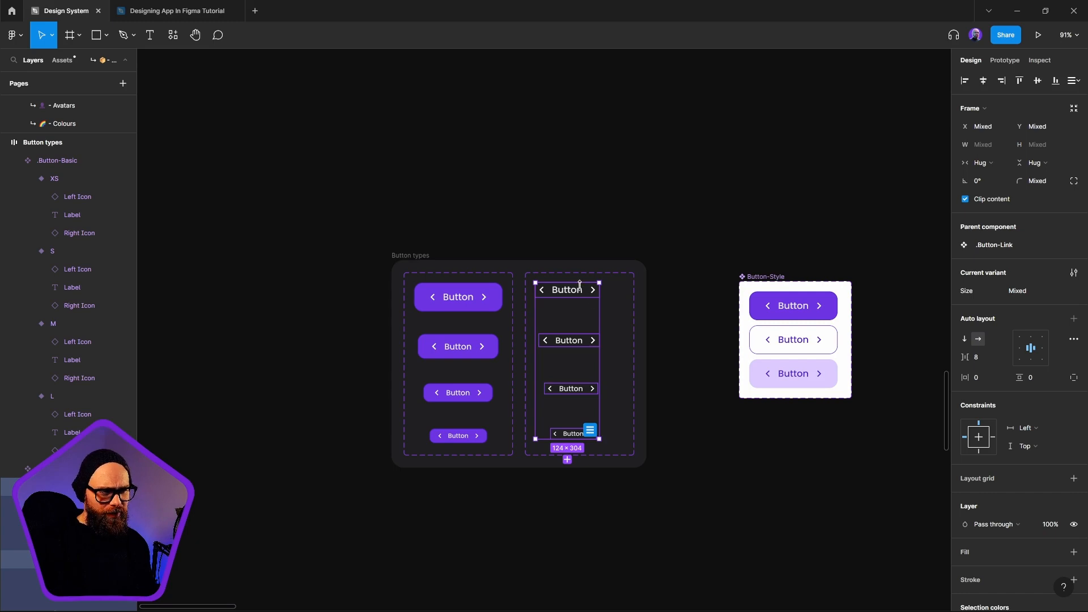
left_click(983, 80)
left_click_drag(565, 349, 578, 351)
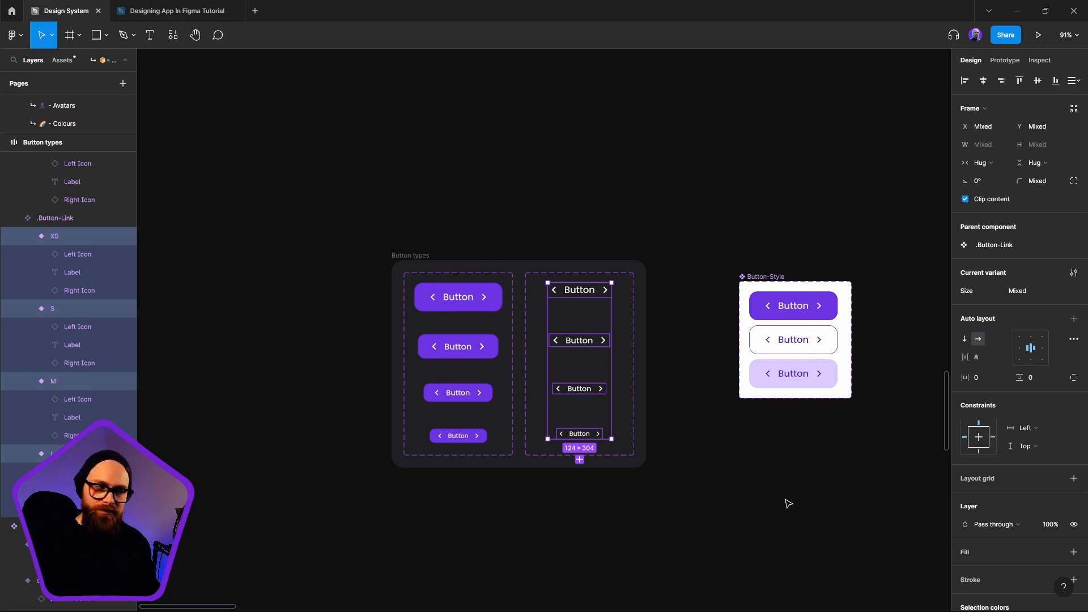
left_click(758, 506)
Set the corner radius of the L variant of .Button-Link to 14
scroll(581, 283, "up", 5)
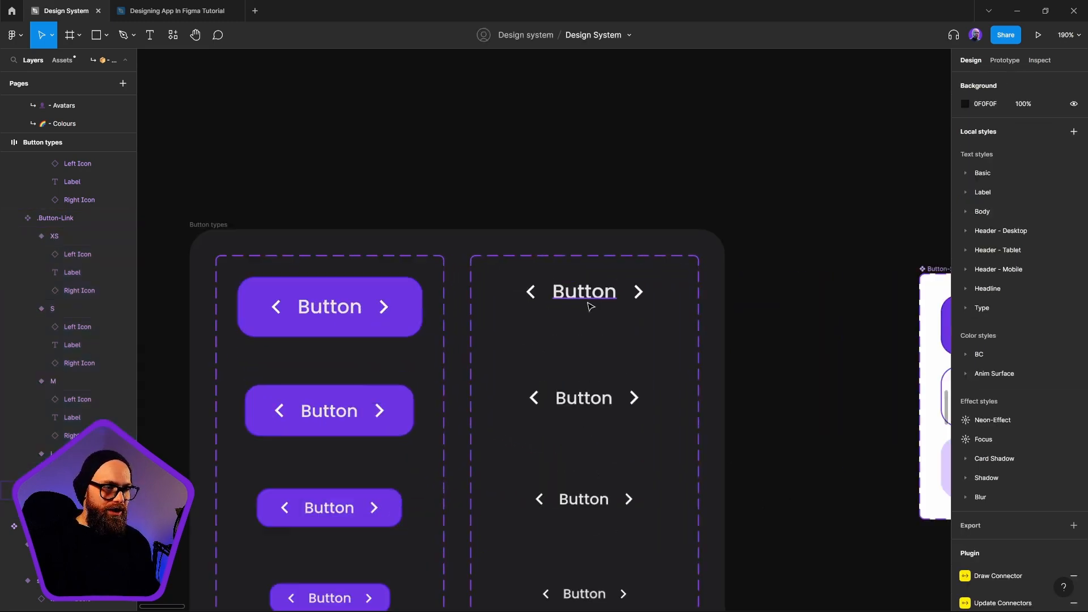
left_click(638, 292, "ctrl")
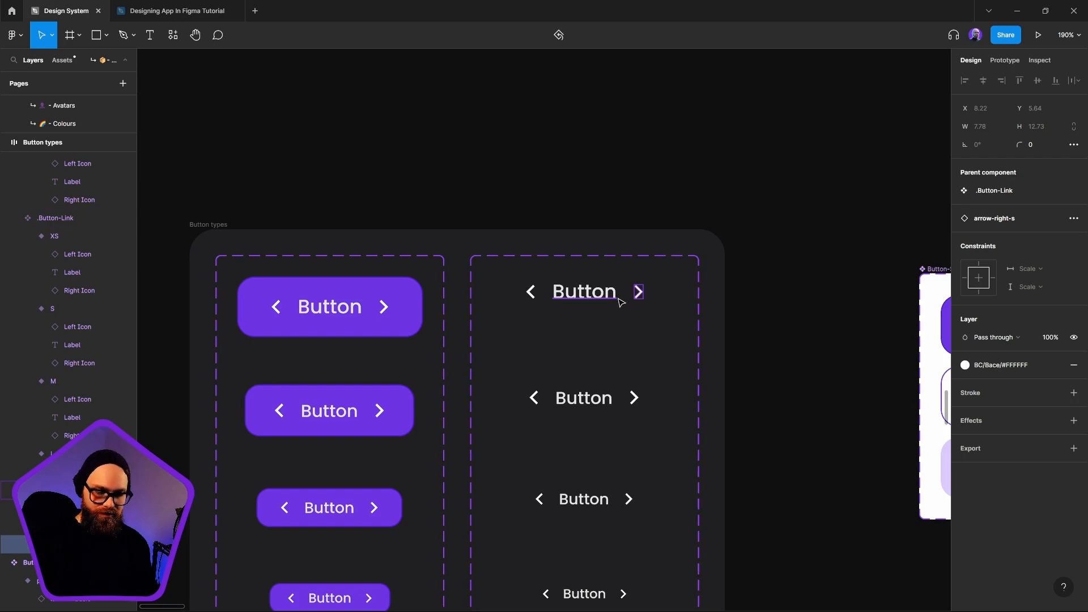
key("shift+Return")
key("shift+Return")
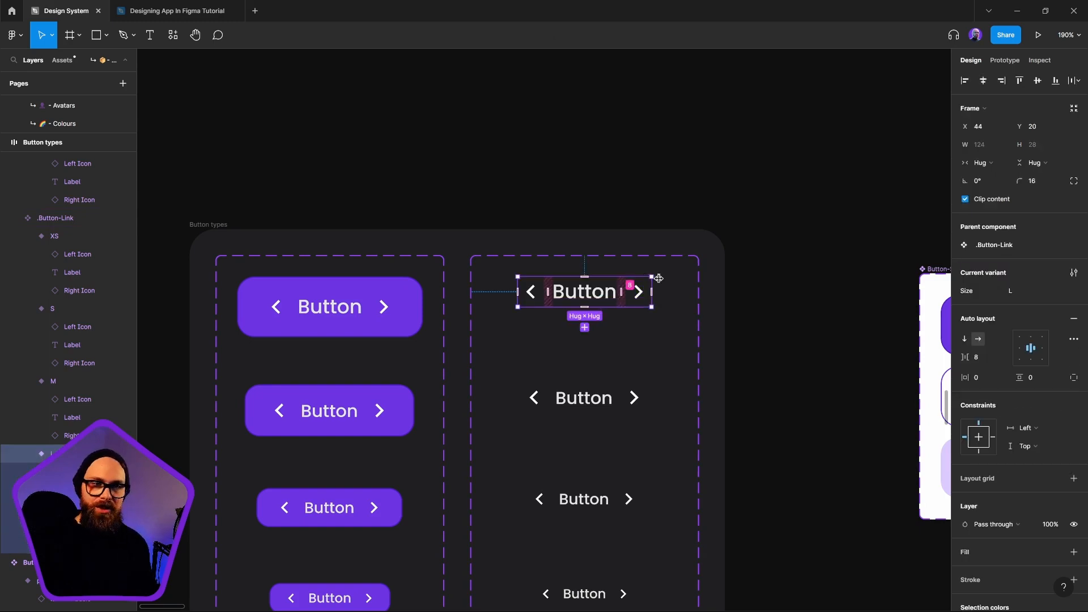
left_click(1023, 180)
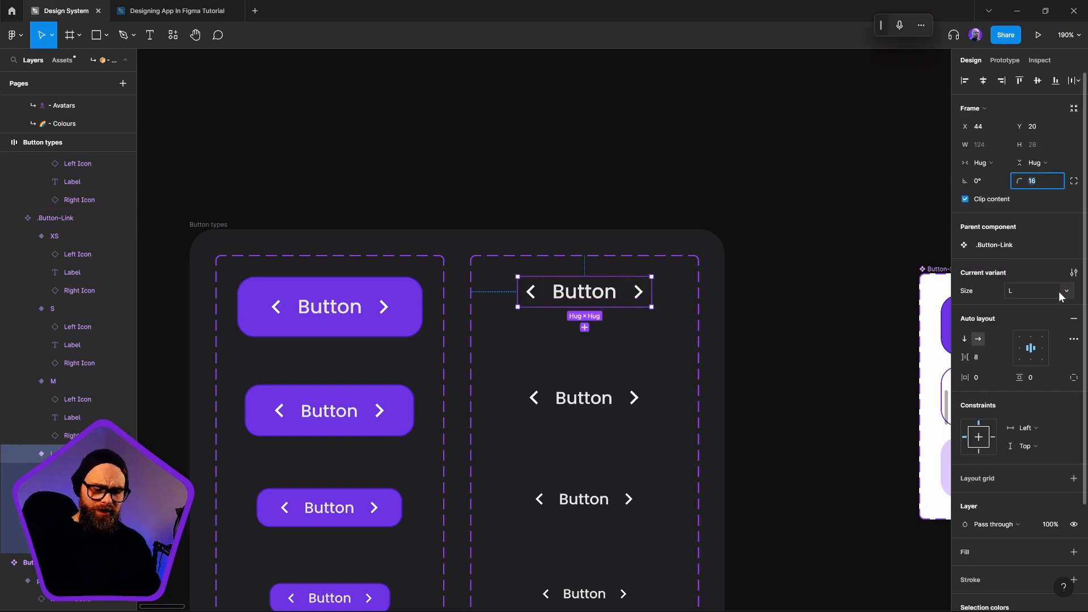
type("14")
key("Return")
Set the corner radius of .Button-Link's M variant to 12 and its S variant to 10
left_click(604, 389)
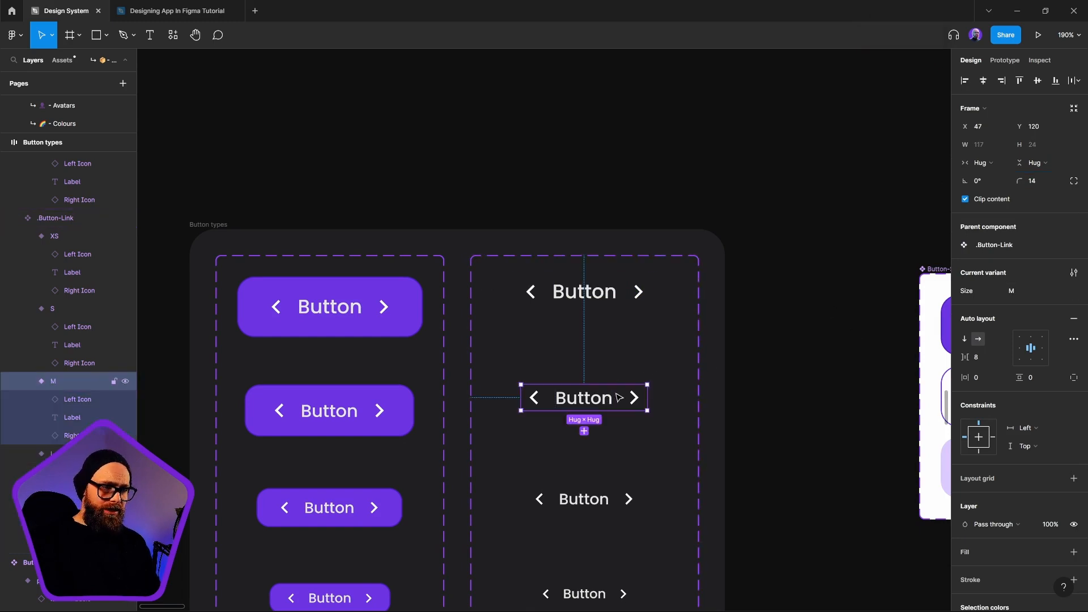
left_click(1035, 181)
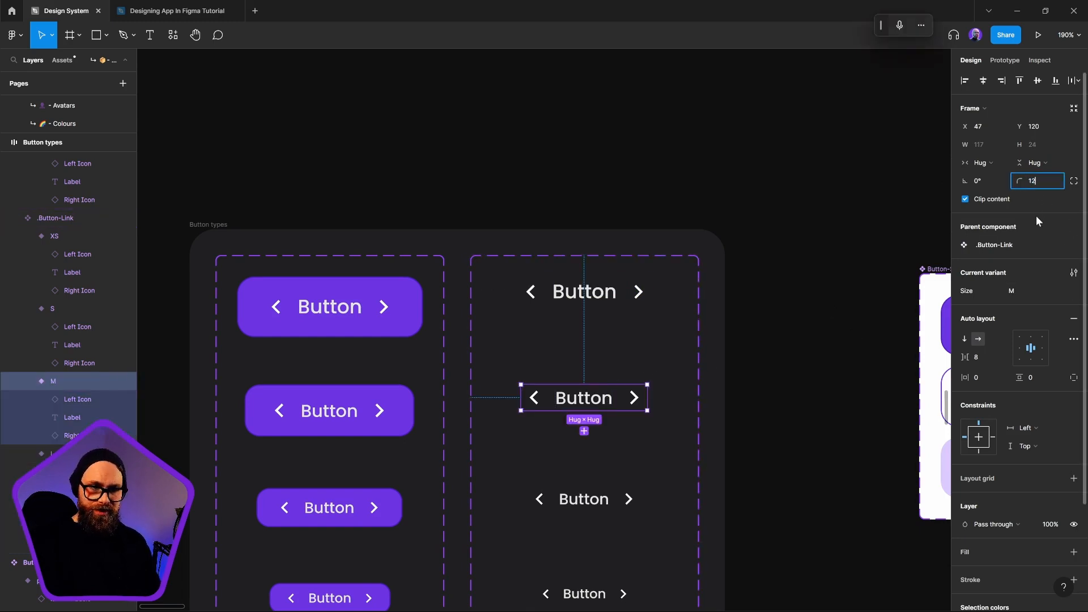
key("Return")
left_click(541, 510)
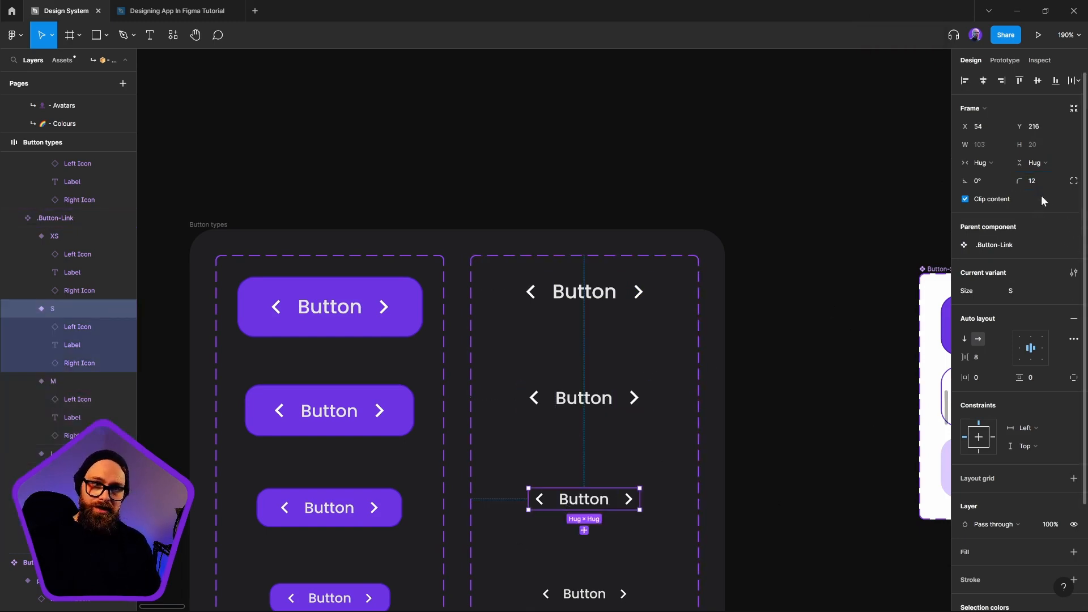
left_click(1036, 182)
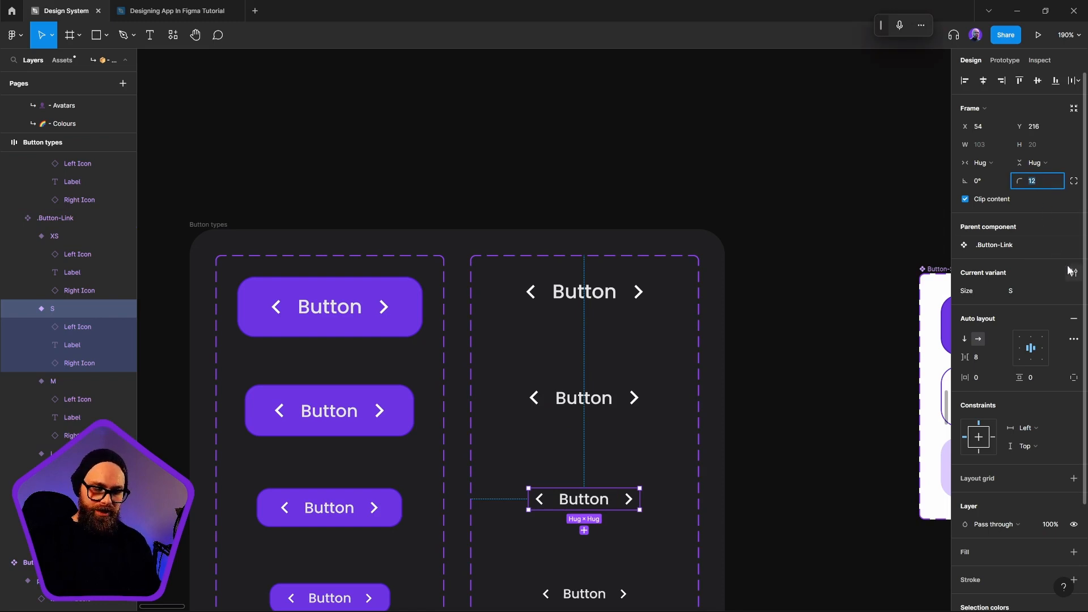
type("10")
key("Return")
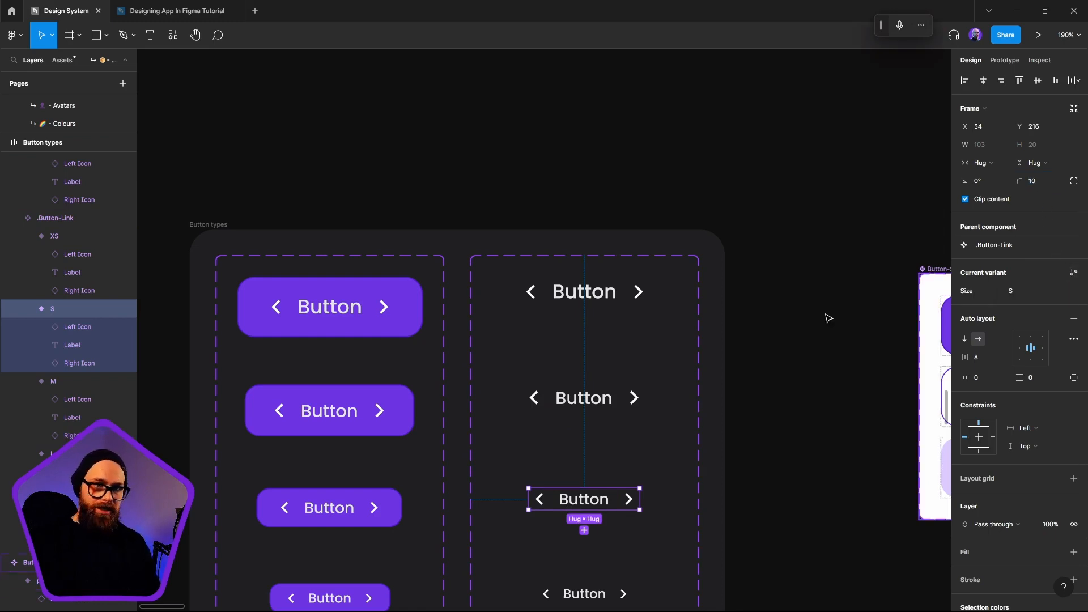
Set the corner radius of the XS variant of .Button-Link to 8
scroll(826, 316, "down", 4)
left_click(642, 404)
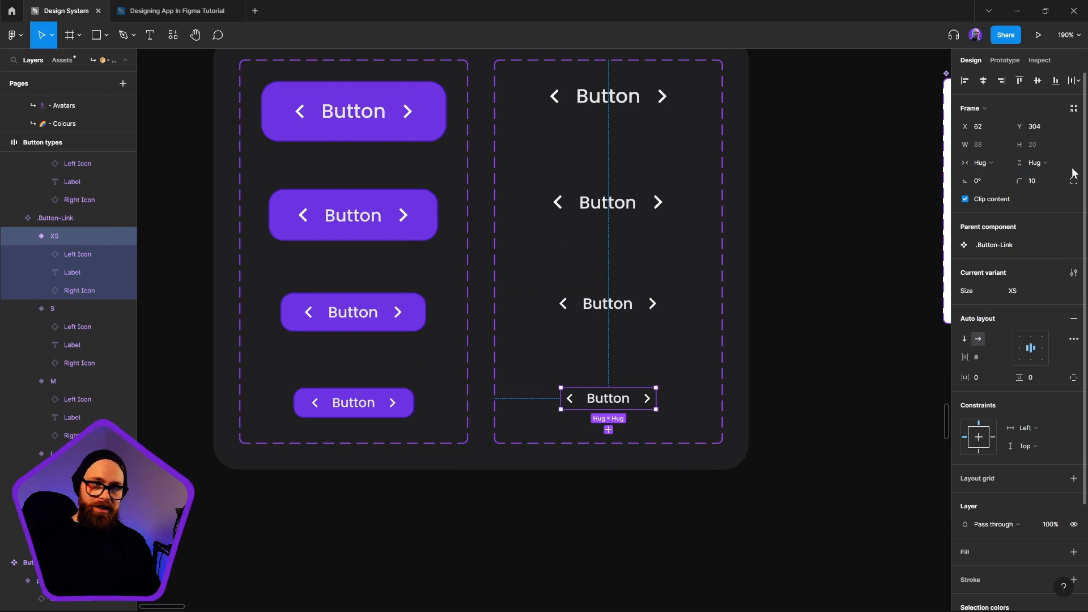
left_click(1043, 181)
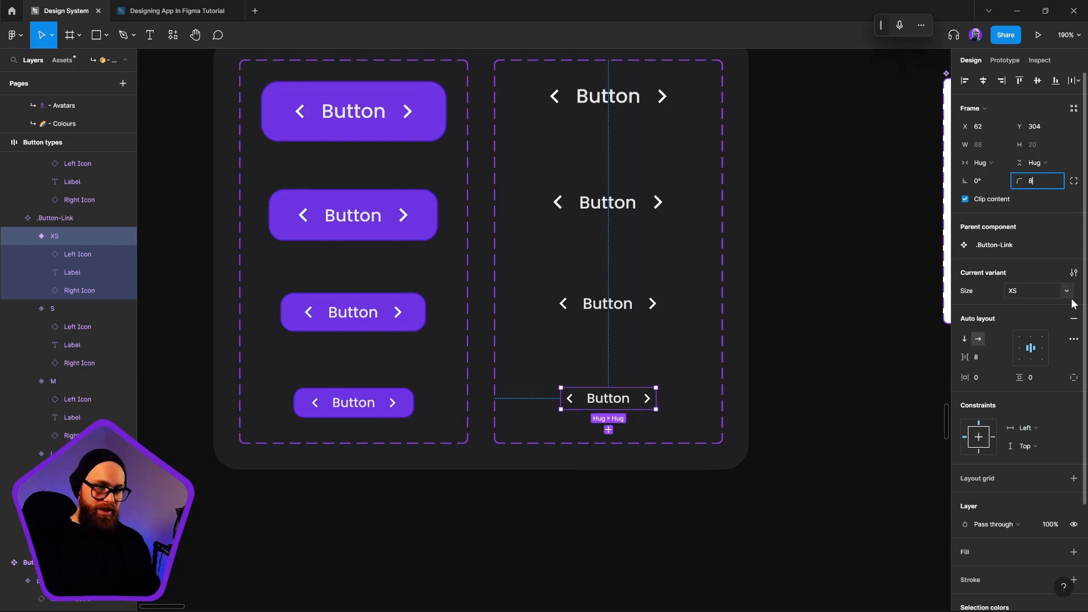
key("Return")
left_click(844, 332)
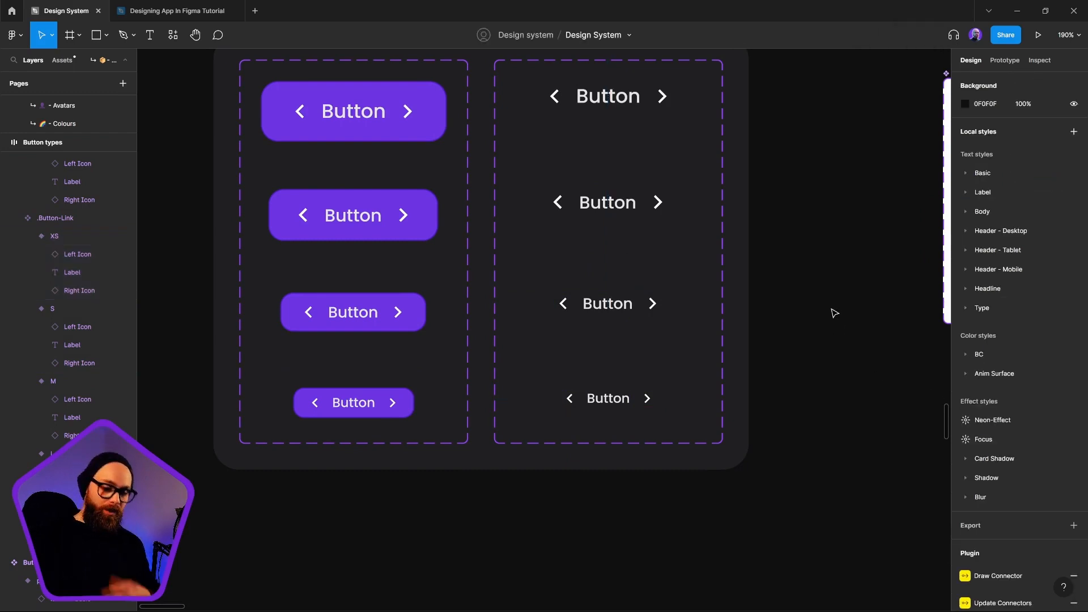
scroll(819, 274, "up", 1)
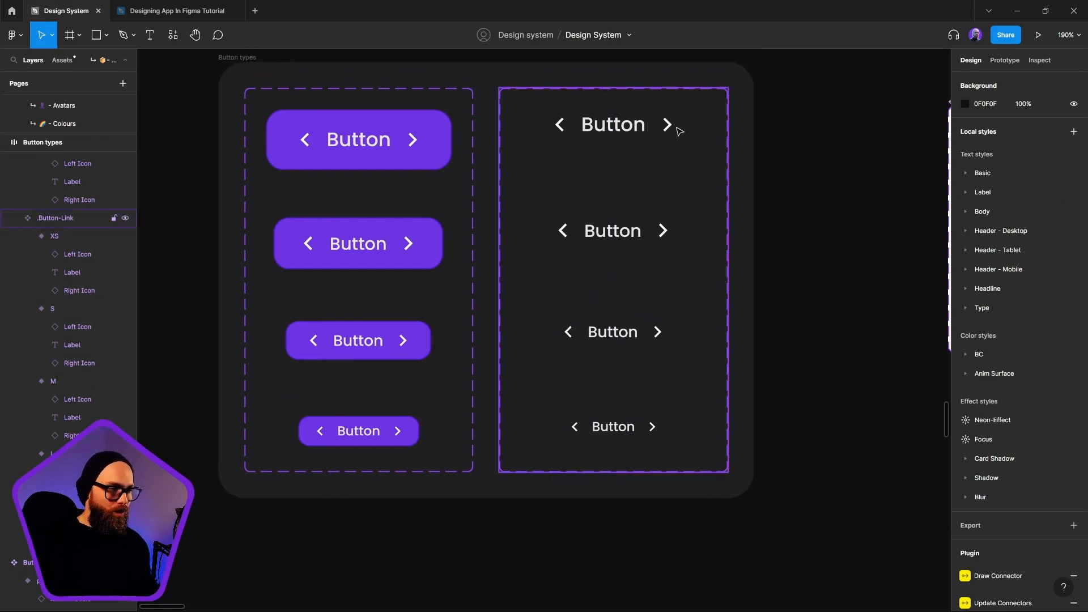
left_click(730, 236)
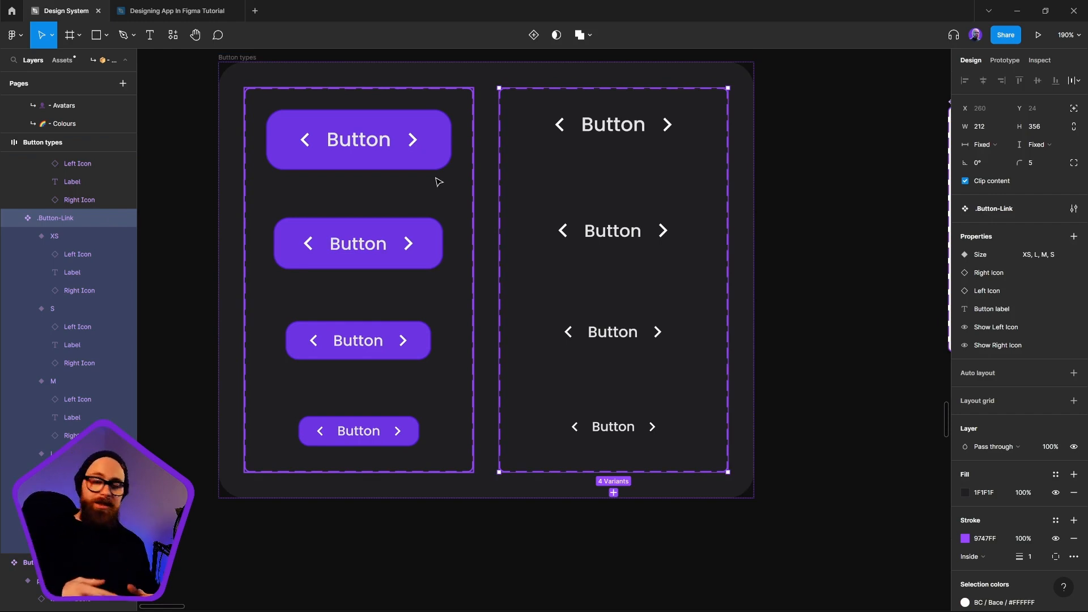
left_click(631, 131, "ctrl")
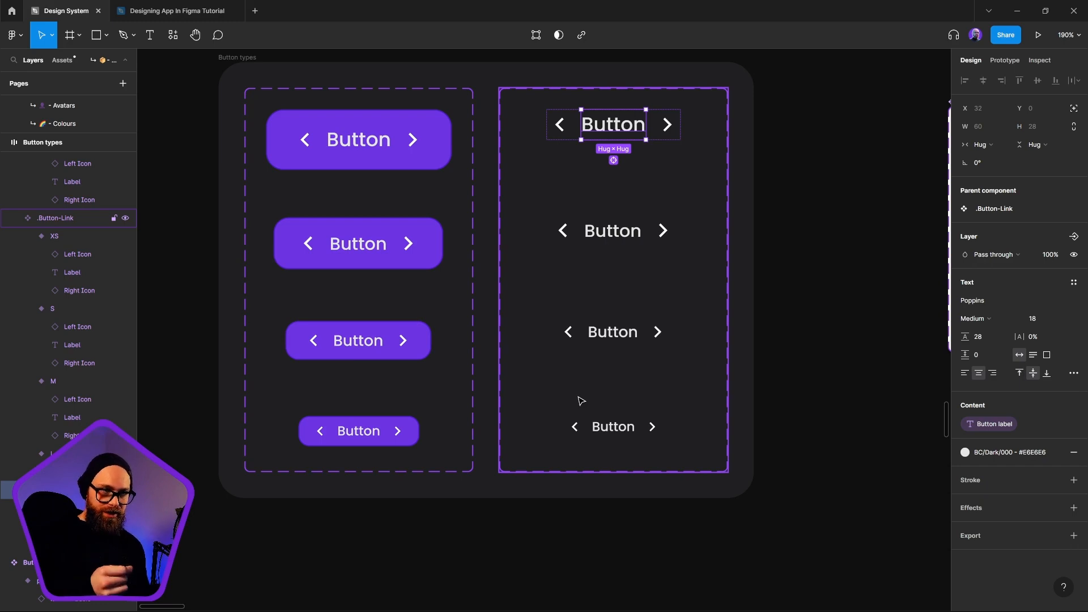
Add .Button-Link to the preferred values of the Type instance swap property on the Button-Style component set
scroll(666, 377, "right", 8)
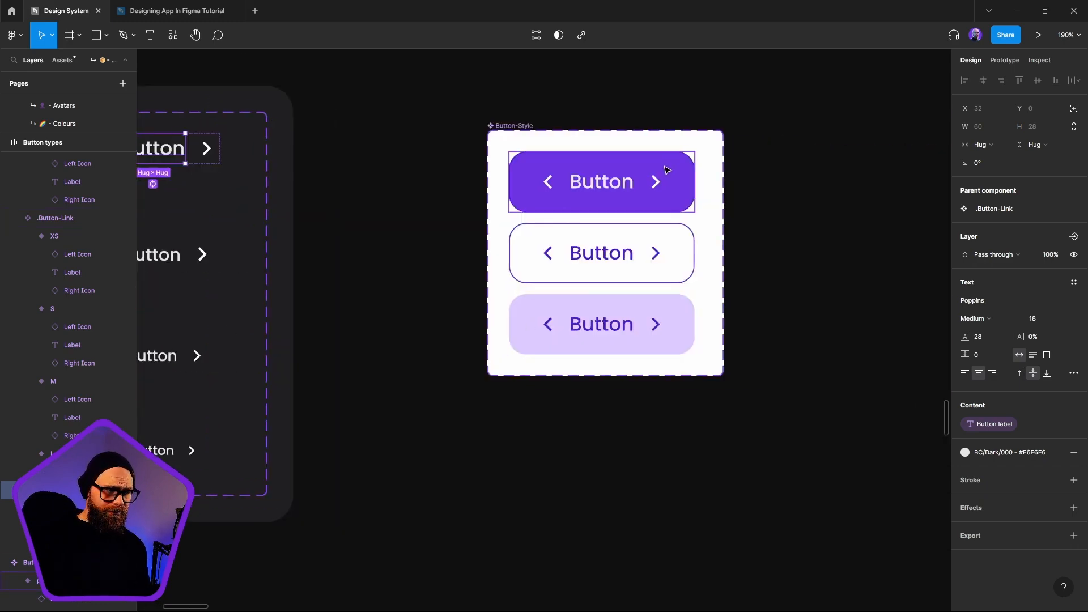
left_click(514, 125)
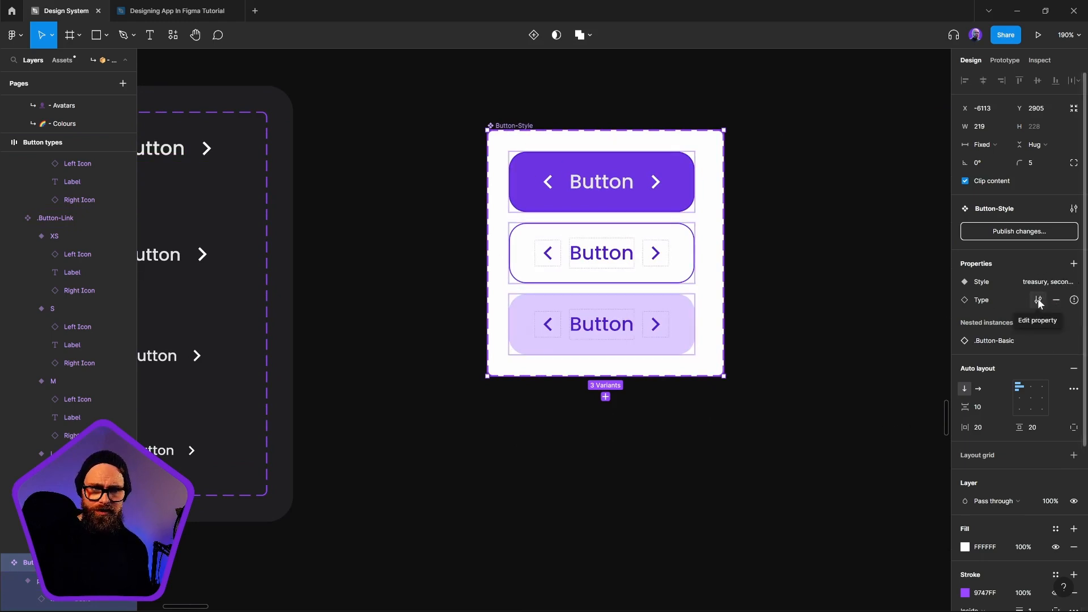
left_click(1039, 298)
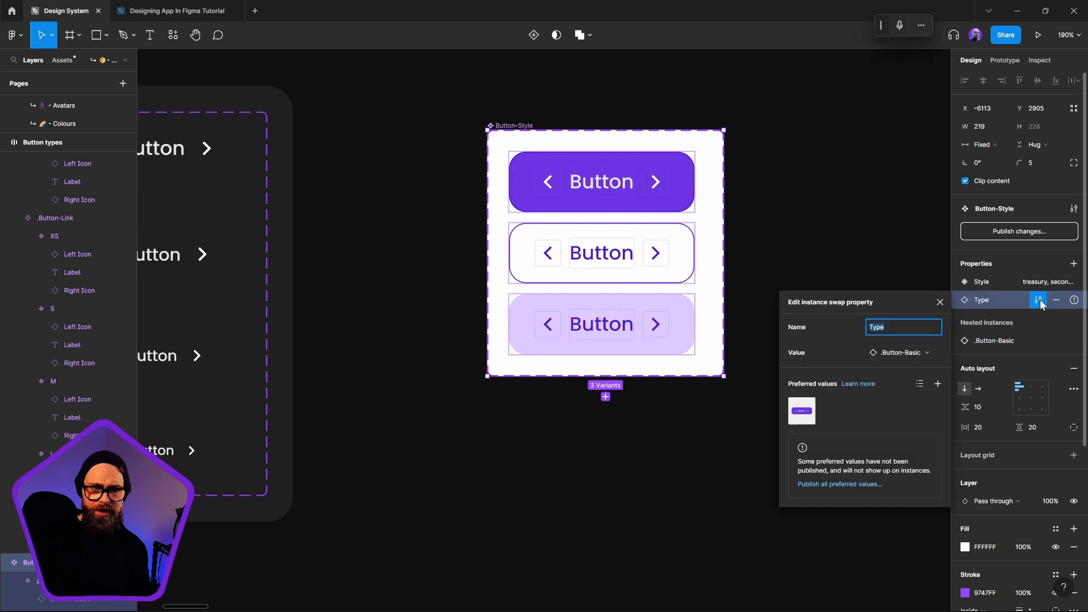
left_click(939, 385)
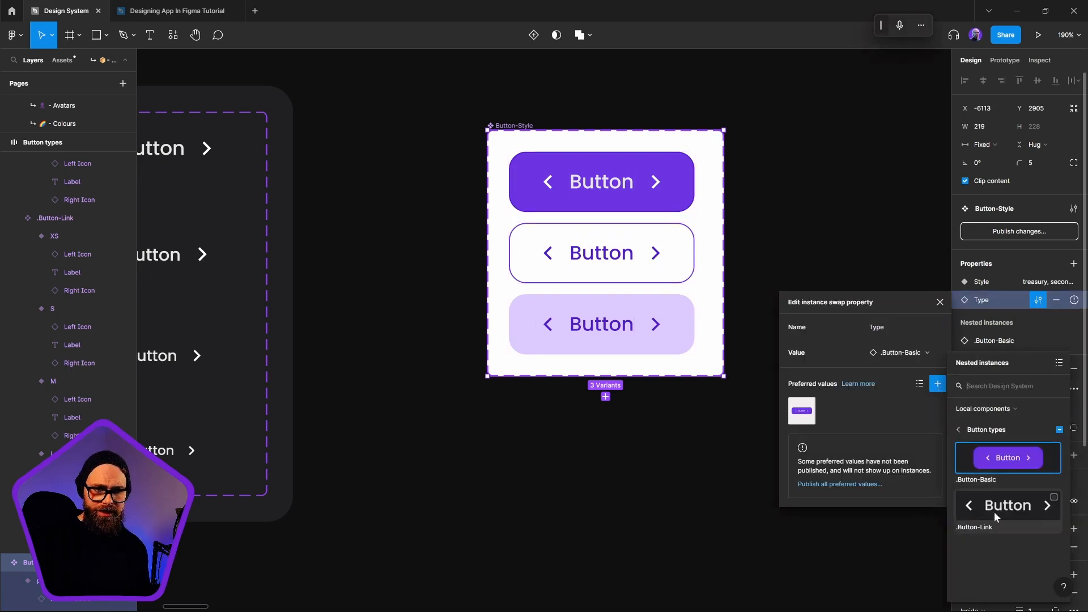
left_click(1053, 498)
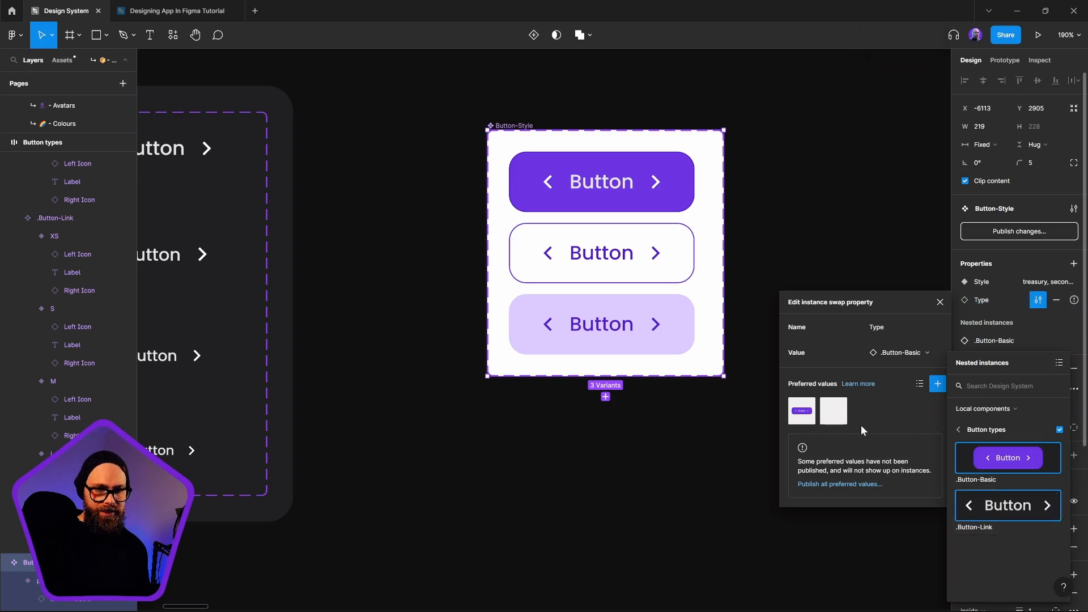
left_click(826, 547)
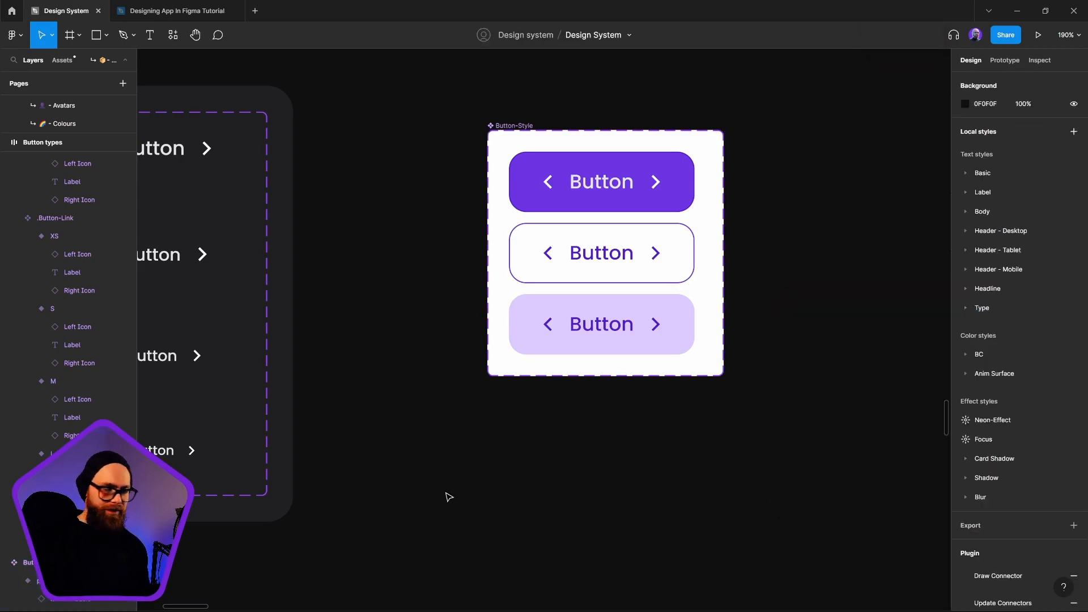
Place an instance of the primary Button-Style variant below its component set and replace its label with a sample first name
scroll(588, 470, "down", 1)
left_click(608, 184)
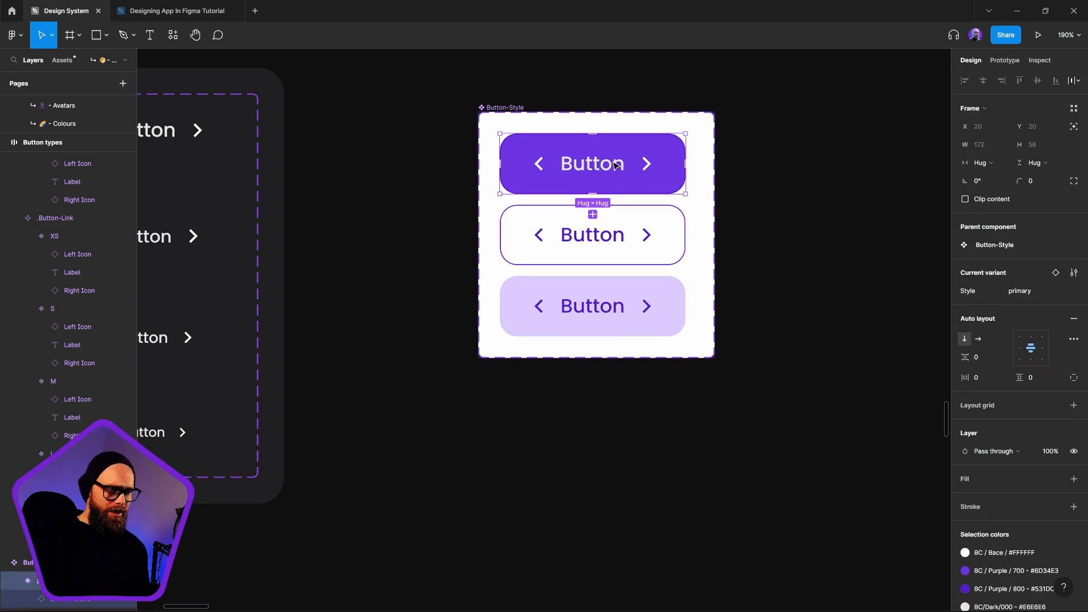
left_click_drag(616, 165, 616, 491)
double_click(600, 492)
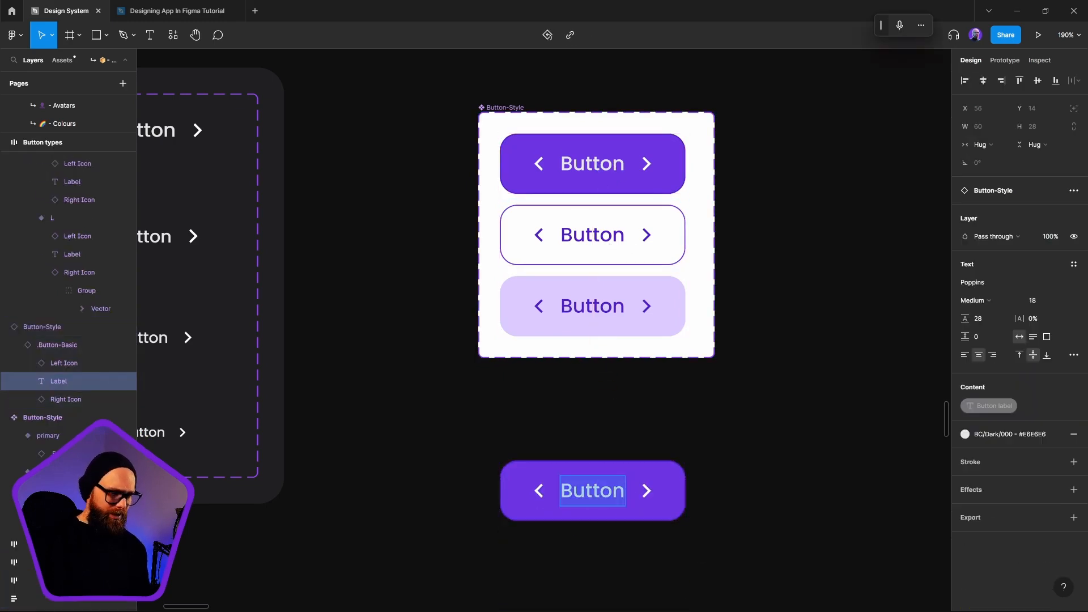
type("Matt")
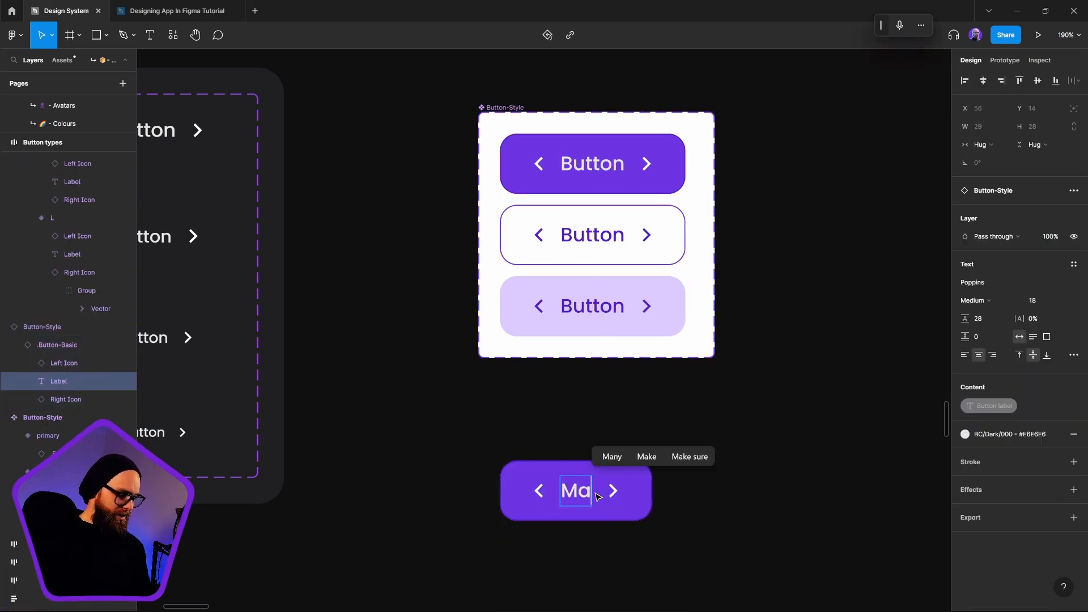
left_click(816, 490)
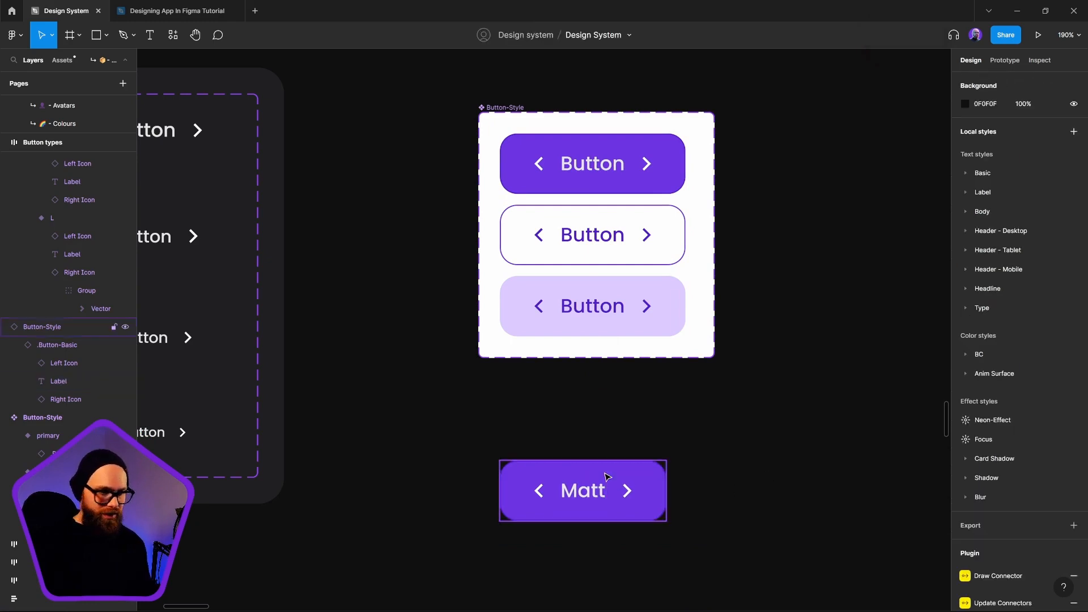
Swap the Type of the new Button-Style instance to .Button-Link
left_click(605, 479)
left_click_drag(826, 463, 834, 402)
scroll(656, 421, "down", 3)
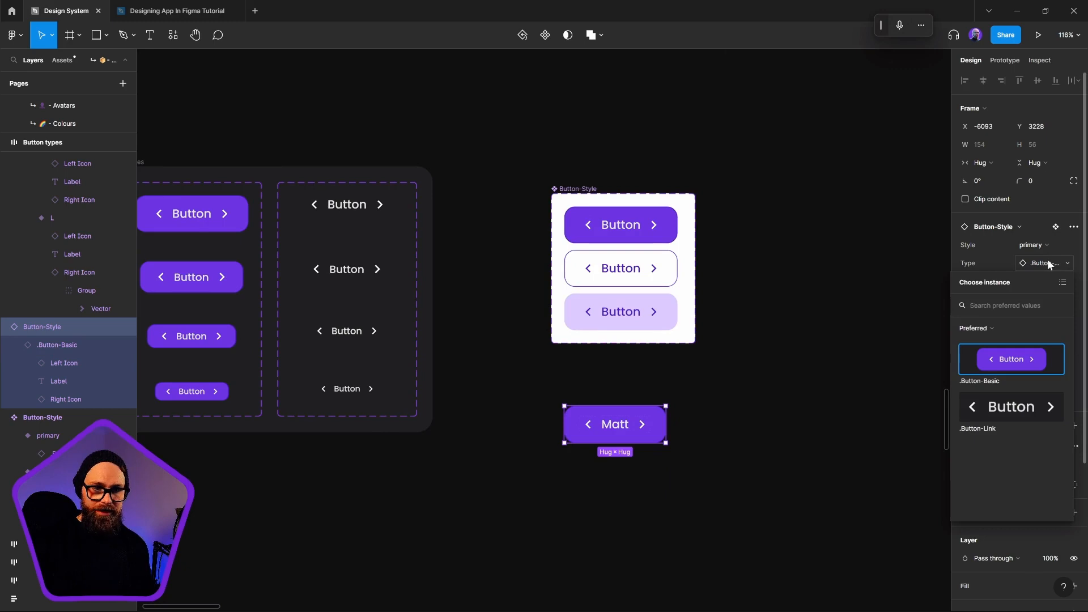
left_click(1009, 417)
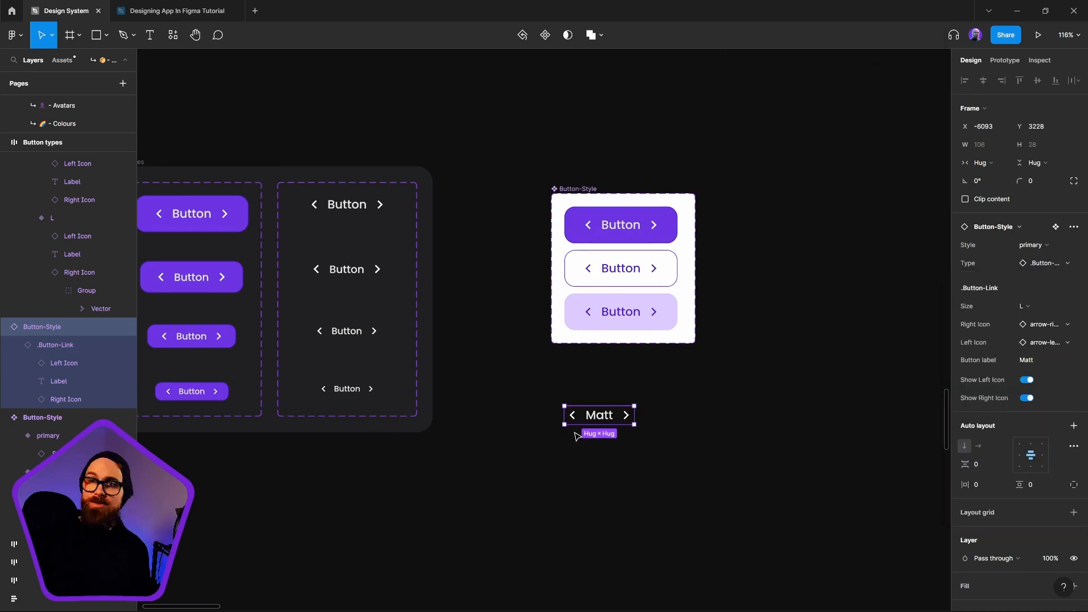
Try the sizes M, S and XS in turn on the .Button-Link instance to check its label
left_click(1029, 308)
left_click(1036, 315)
left_click(1041, 308)
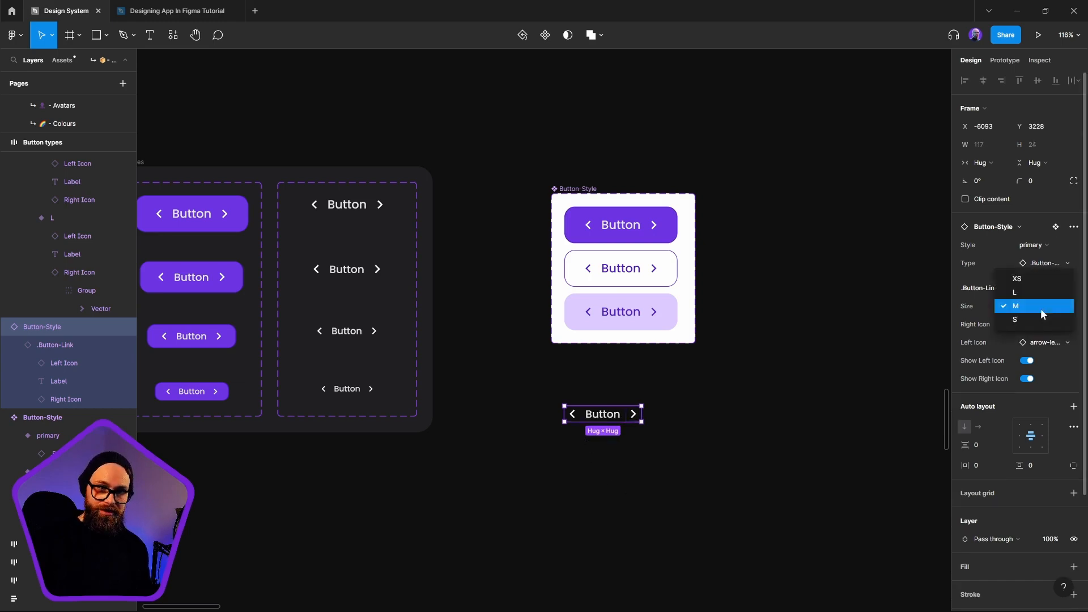
left_click(1039, 319)
left_click(1039, 308)
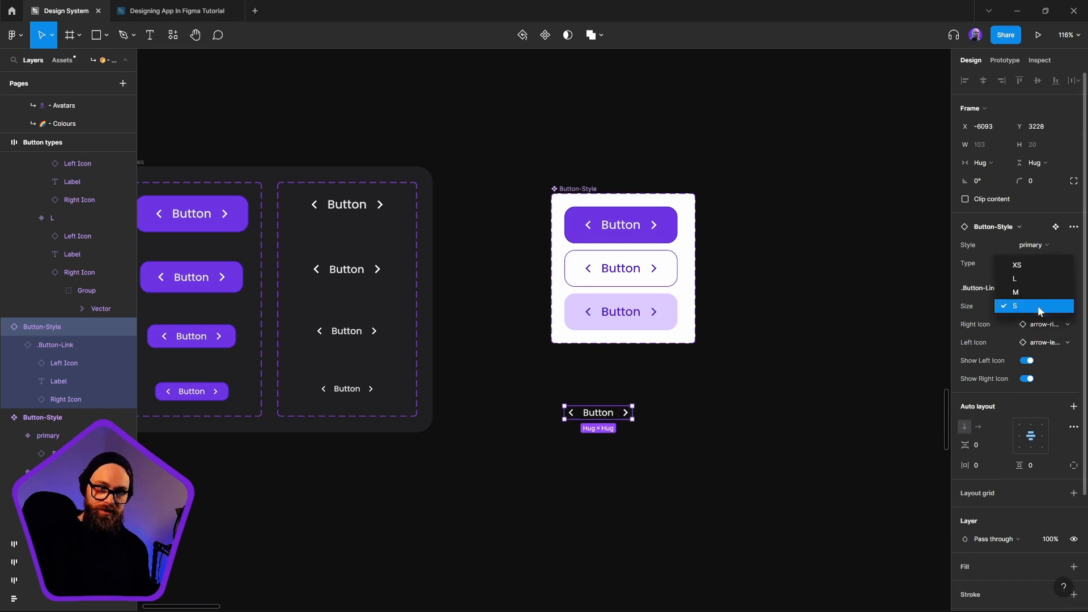
left_click(1025, 267)
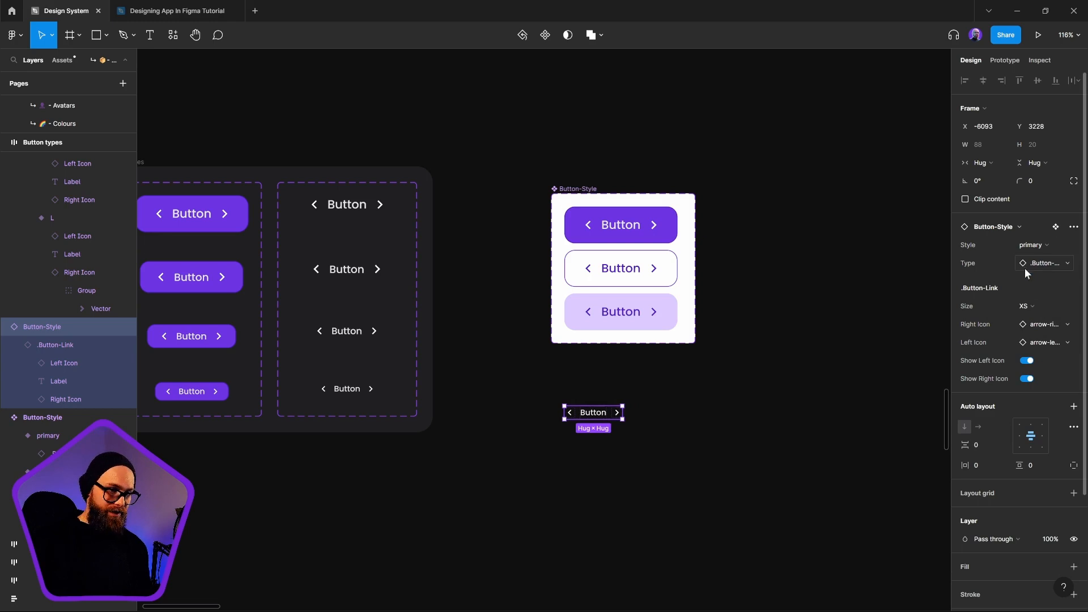
Set the instance's Size to L and move it to about X -6068, Y 3223
left_click(672, 505)
left_click(595, 416)
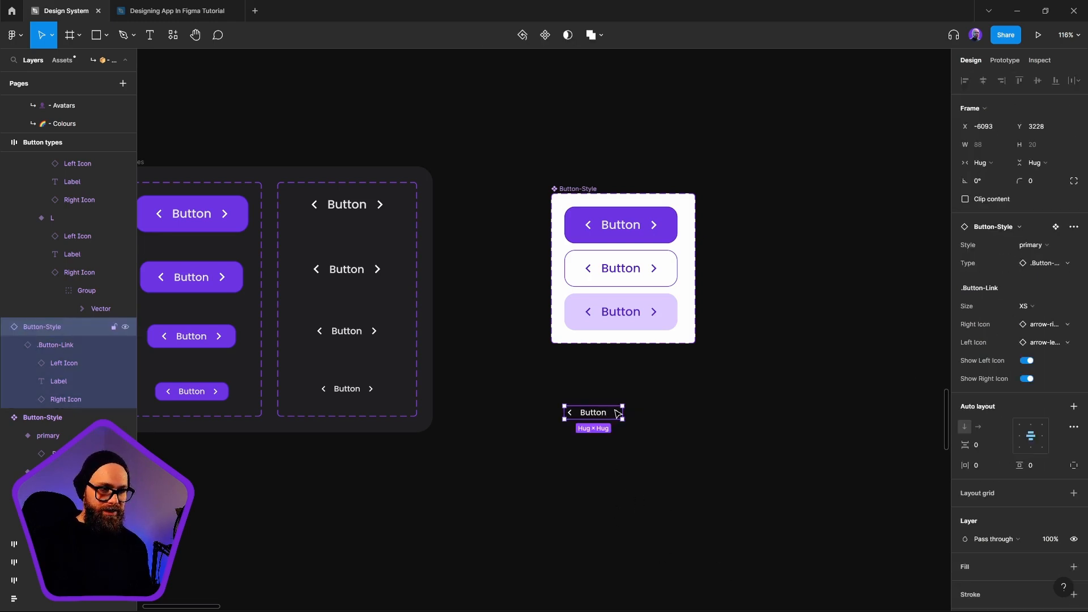
left_click(1026, 307)
left_click(1025, 343)
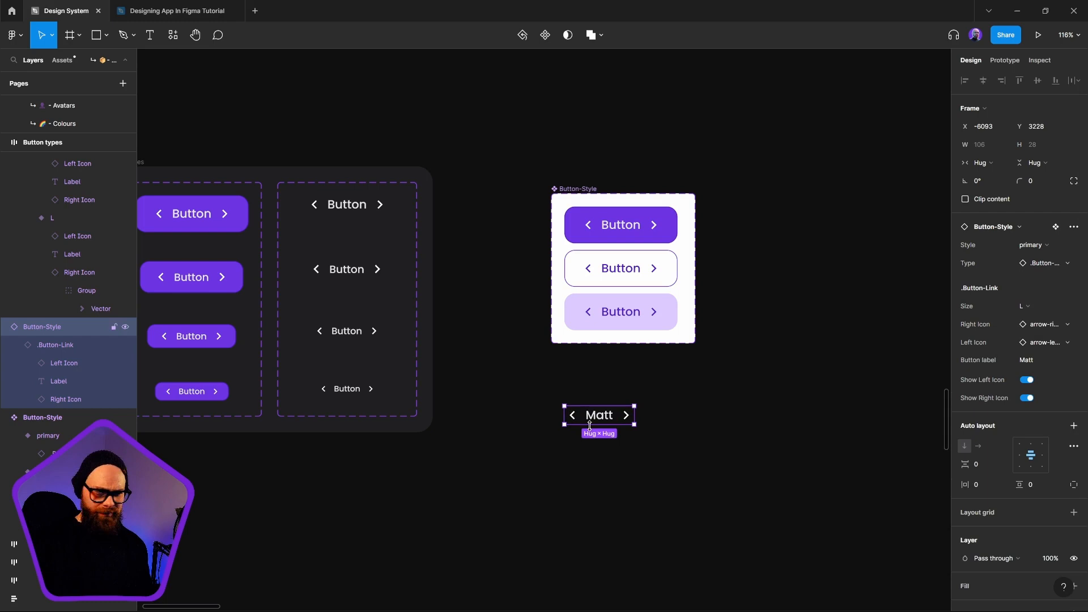
left_click(740, 481)
left_click(595, 414)
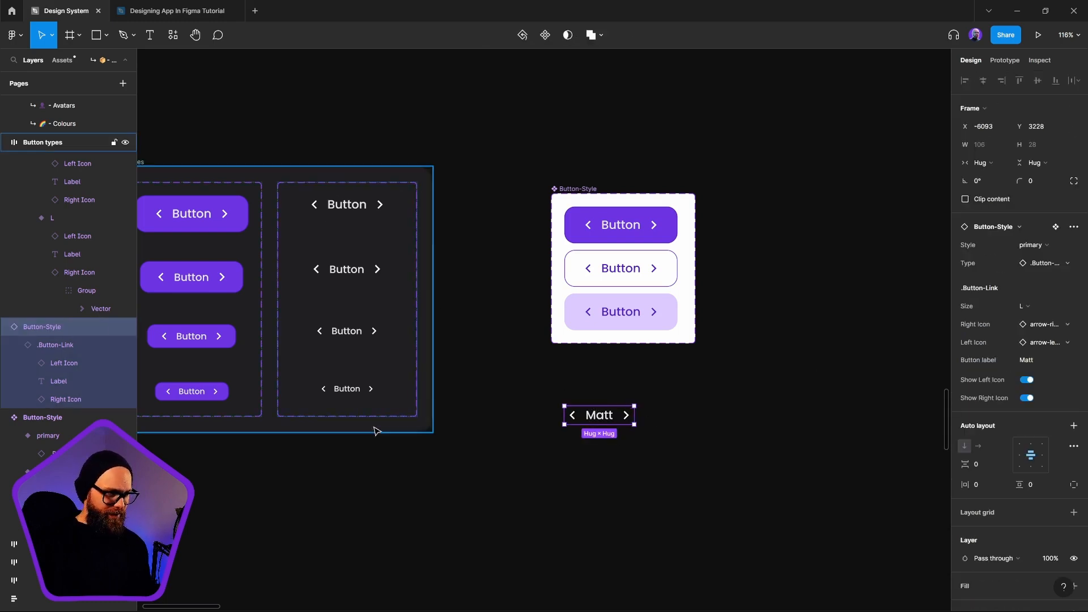
left_click_drag(608, 422, 624, 419)
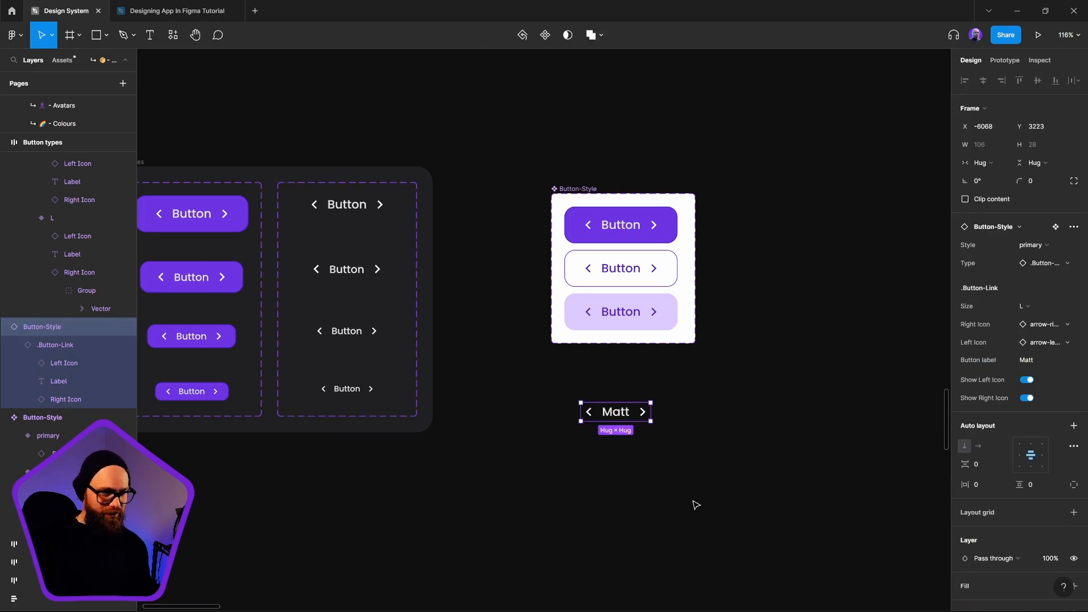
Compare the instance's label at sizes XS and L, and set its Size to S
left_click(1035, 309)
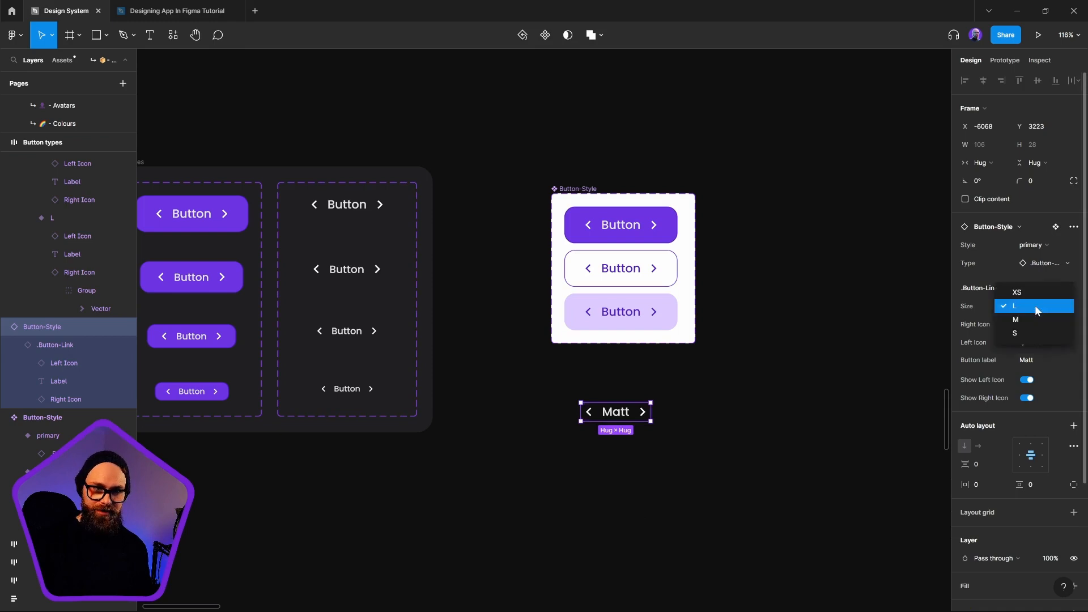
left_click(1035, 295)
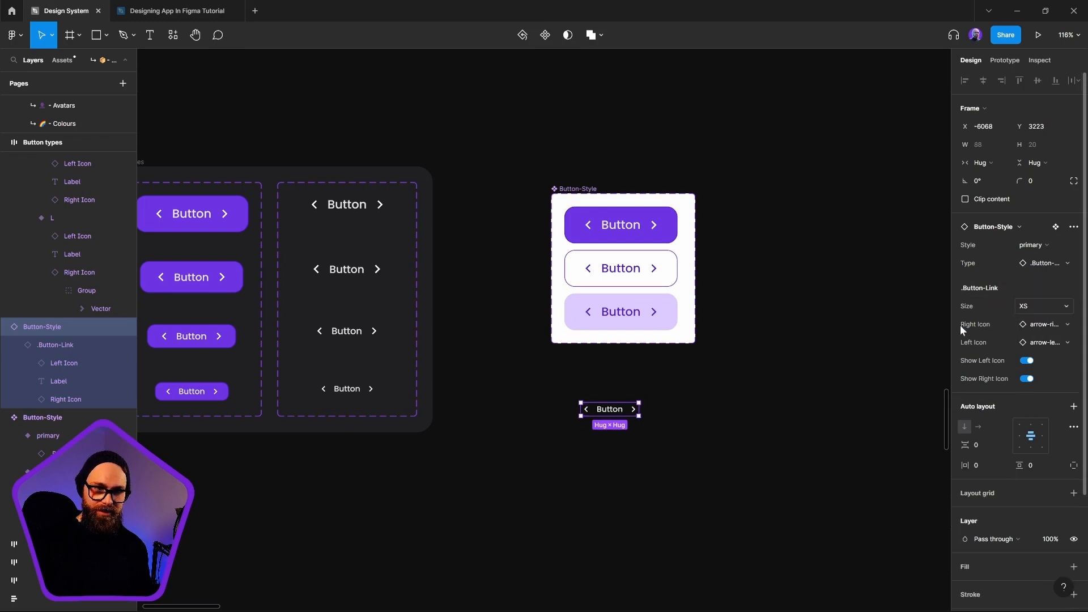
left_click(1045, 307)
left_click(1044, 322)
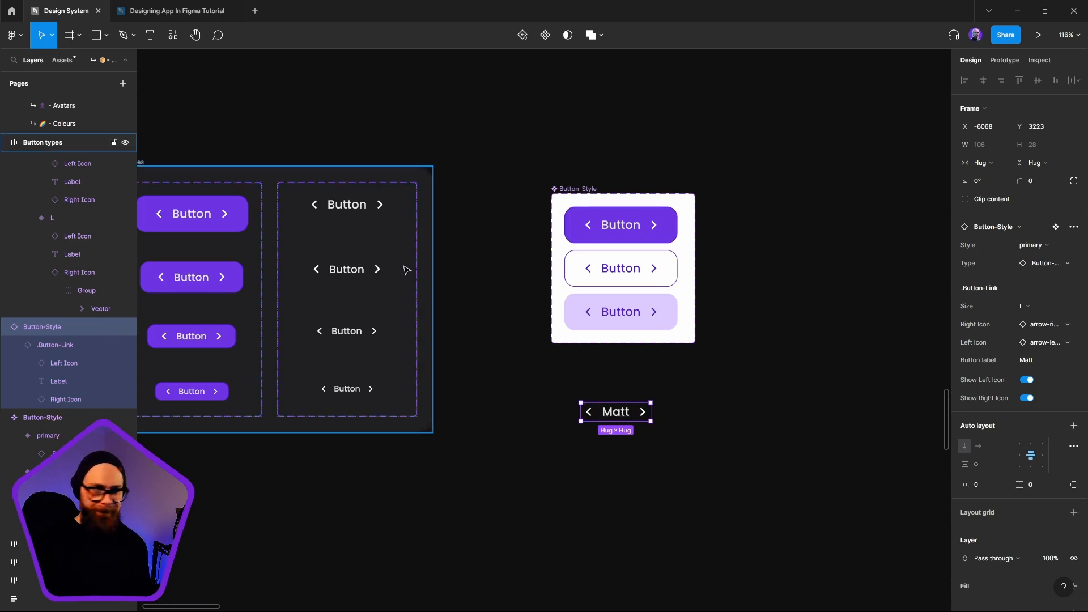
left_click(1026, 306)
left_click(1032, 335)
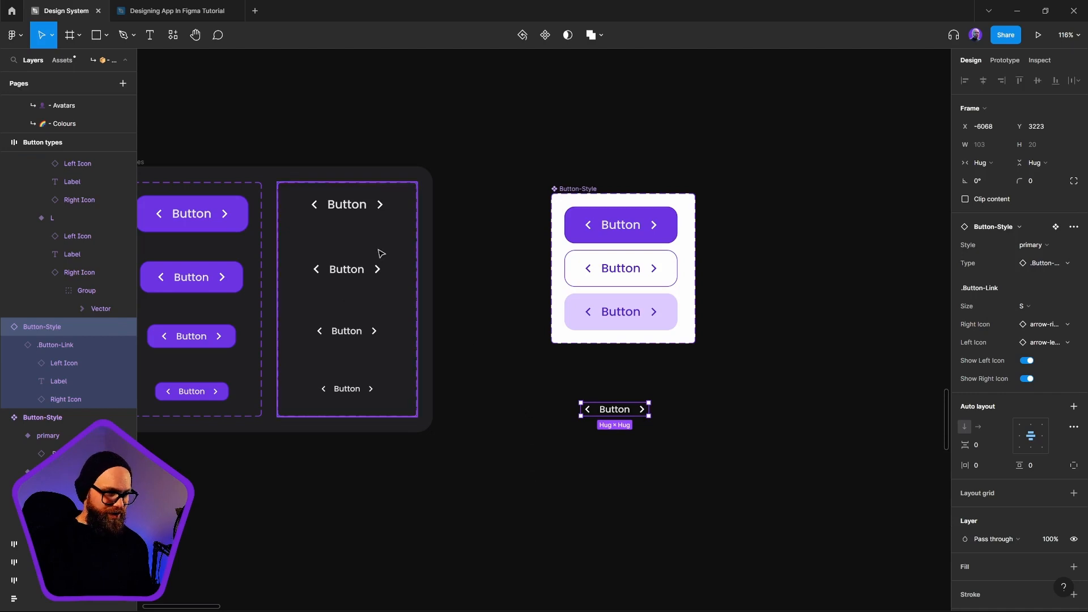
Examine the text content settings of the XS variant's label in both .Button-Link and .Button-Basic
scroll(357, 399, "left", 5)
scroll(357, 398, "down", 2)
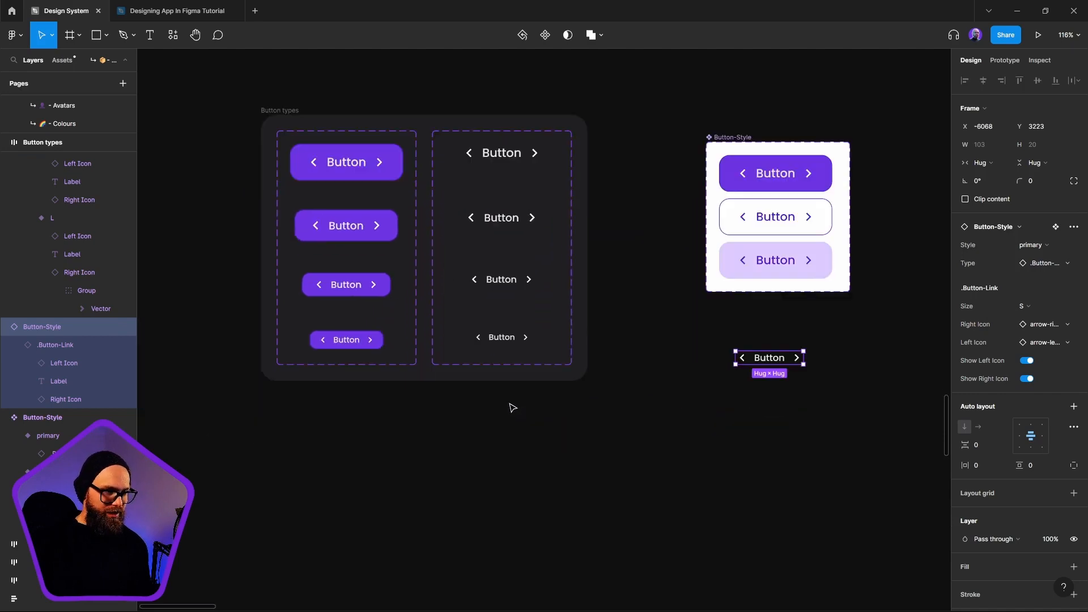
double_click(501, 337)
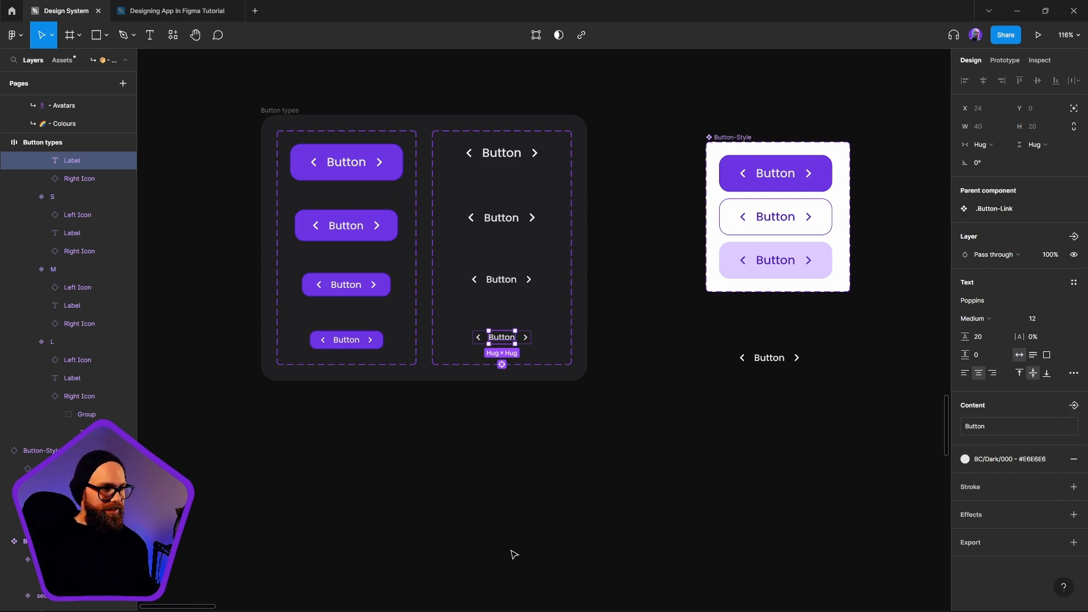
left_click(527, 457)
scroll(527, 457, "up", 3)
scroll(527, 456, "left", 1)
double_click(396, 477)
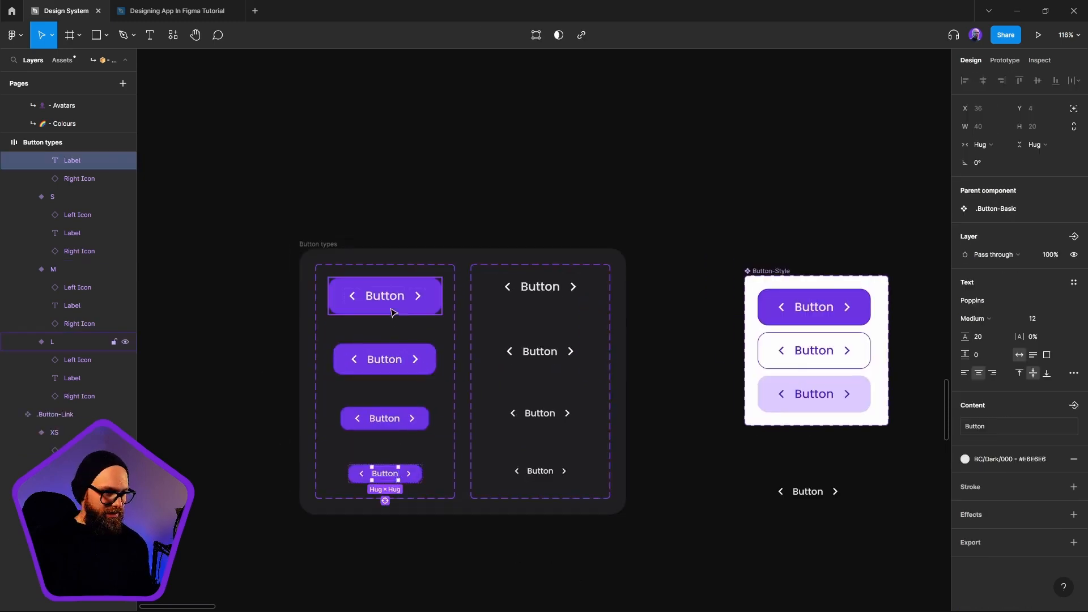
left_click(575, 573)
Bind the labels of all four .Button-Basic size variants to the existing Button label text property
left_click_drag(391, 496, 453, 484)
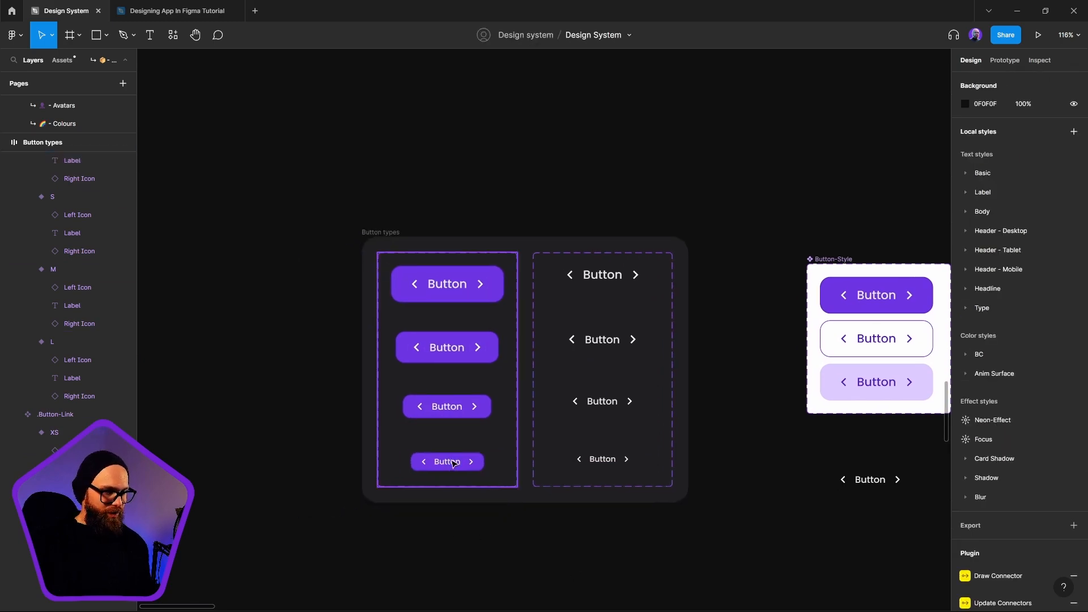
left_click(449, 462, "ctrl")
left_click(451, 406, "ctrl+shift")
left_click(448, 347, "ctrl+shift")
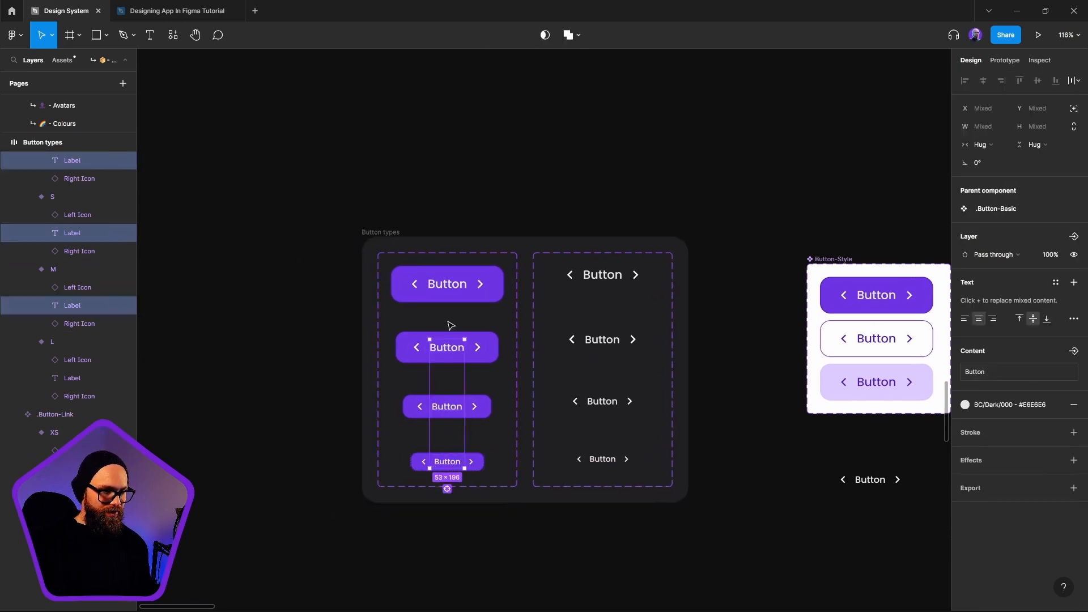
left_click(450, 285, "ctrl+shift")
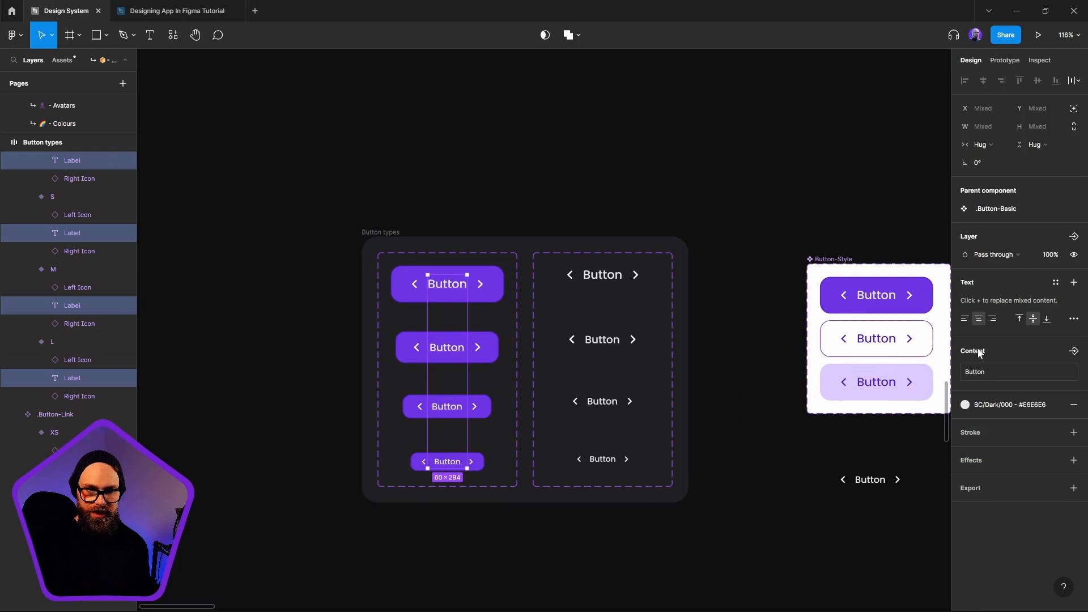
left_click(1073, 350)
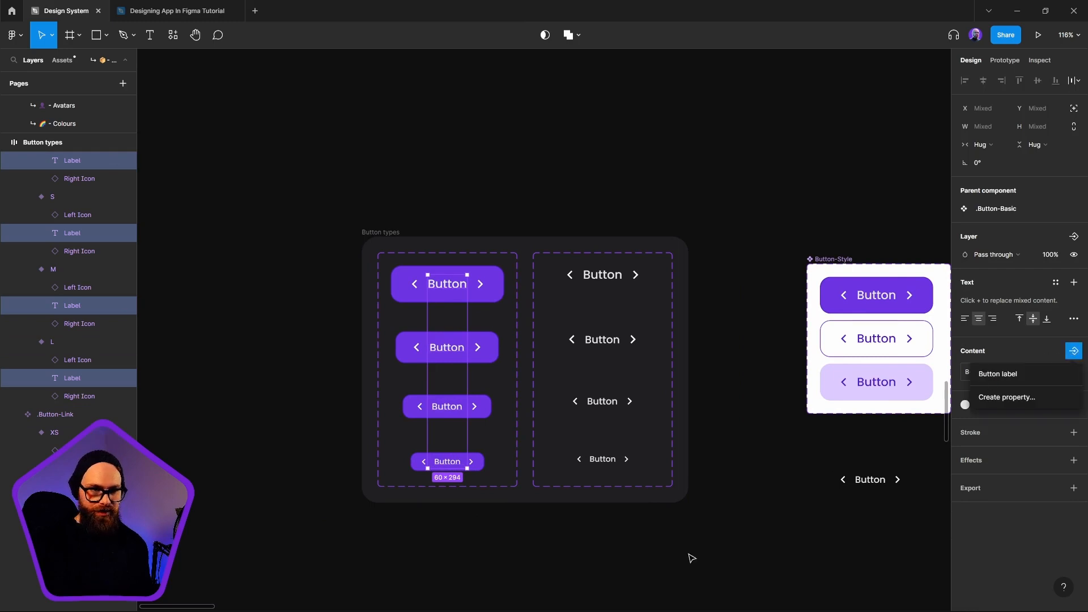
left_click(996, 375)
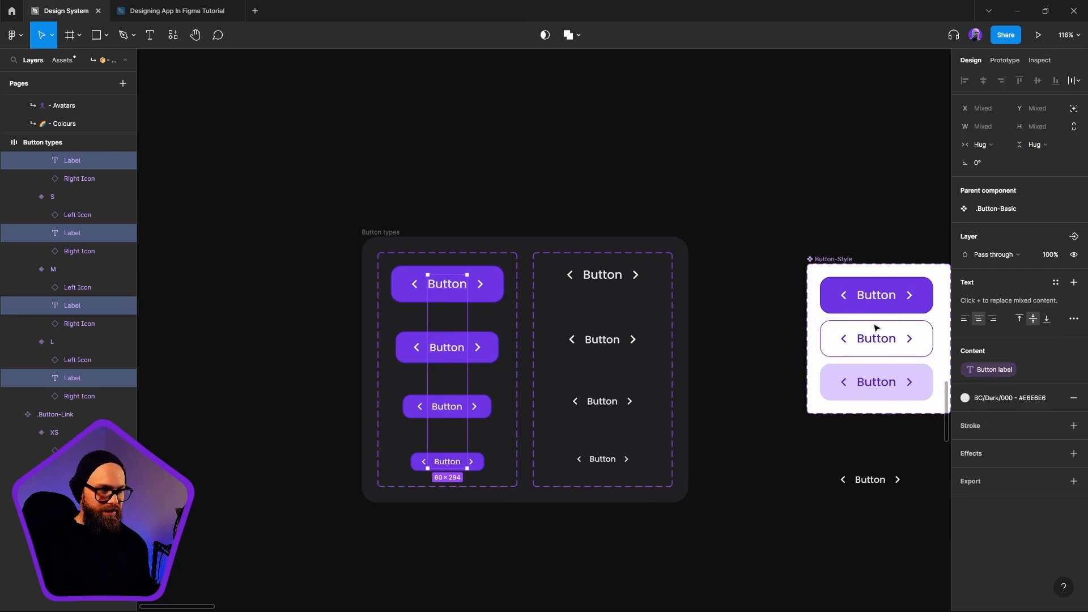
left_click(680, 584)
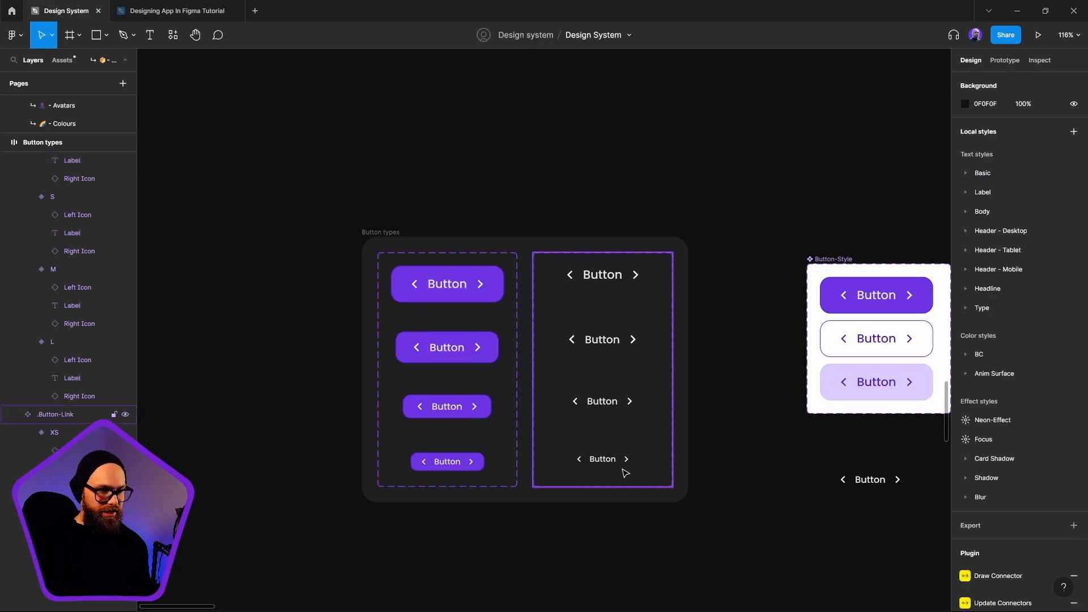
Bind the labels of the XS, S, M and L variants of .Button-Link to its Button label text property
left_click(603, 460, "ctrl")
left_click(604, 402, "ctrl+shift")
left_click(608, 341, "ctrl+shift")
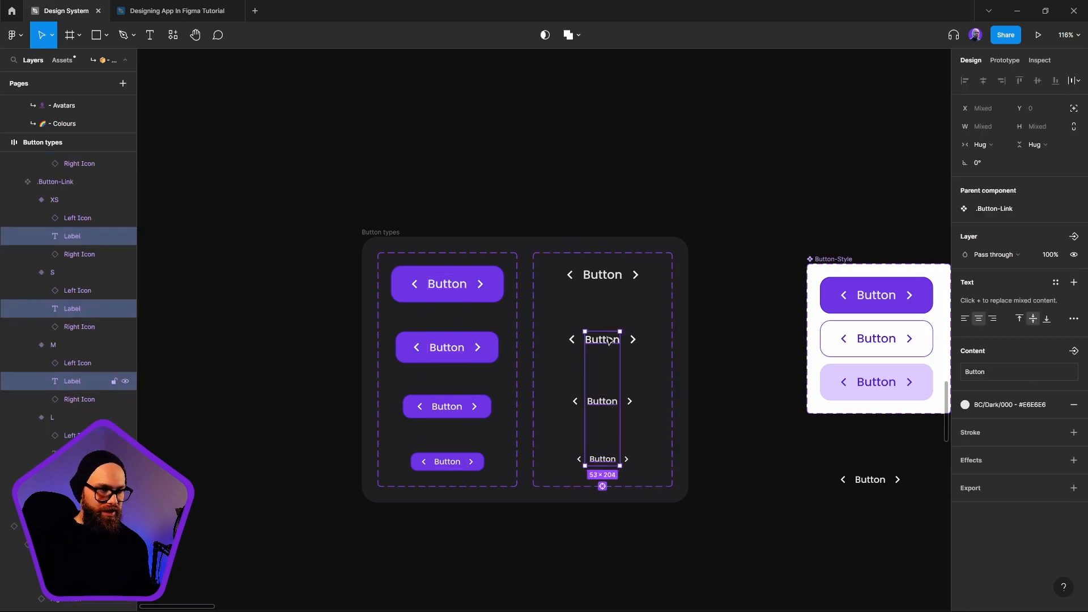
left_click(607, 277, "ctrl+shift")
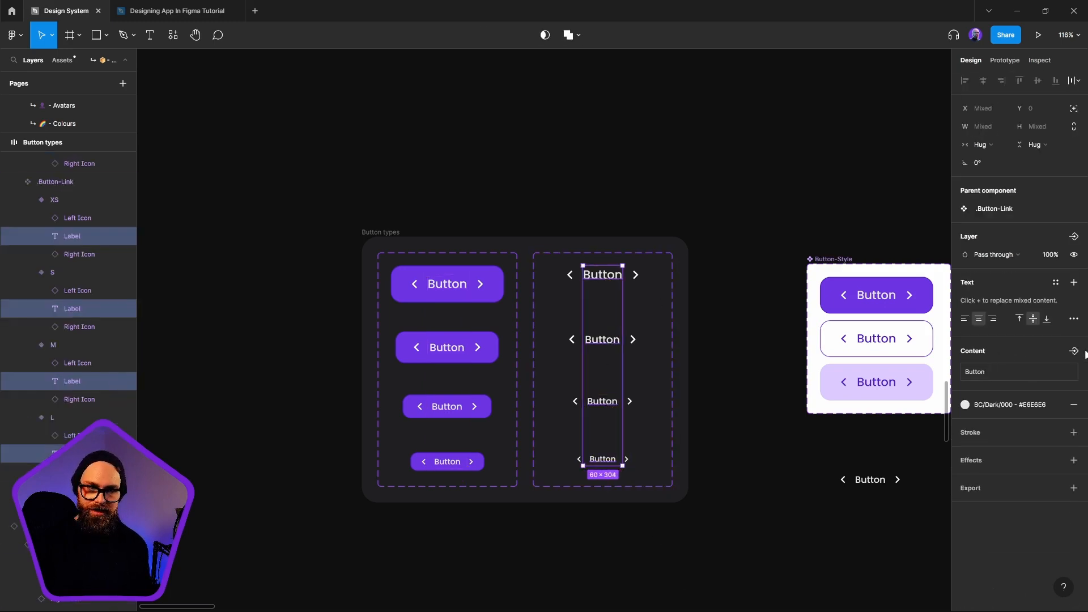
left_click(1073, 351)
left_click(1033, 376)
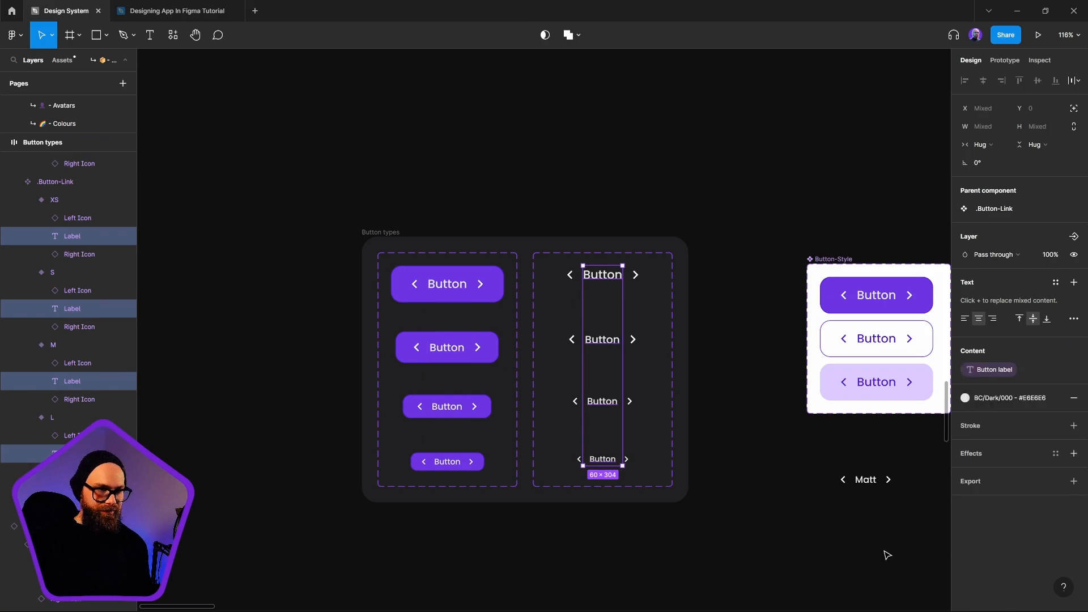
Replace the old test button with a fresh instance of Button-Style's primary variant placed below the component set
left_click(888, 553)
scroll(794, 539, "right", 3)
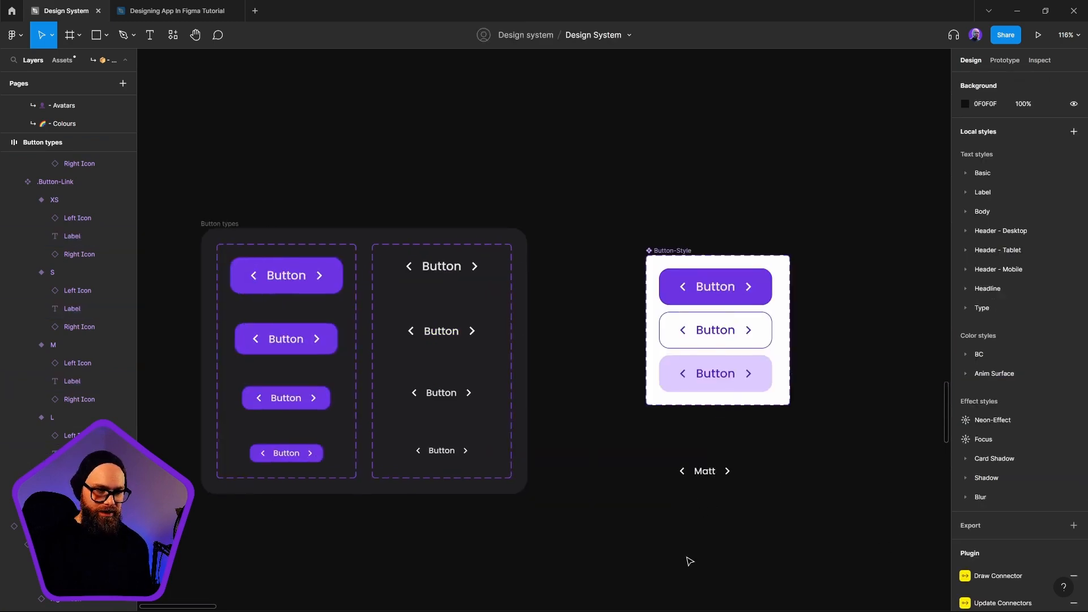
left_click(706, 476)
key("Delete")
left_click(744, 292)
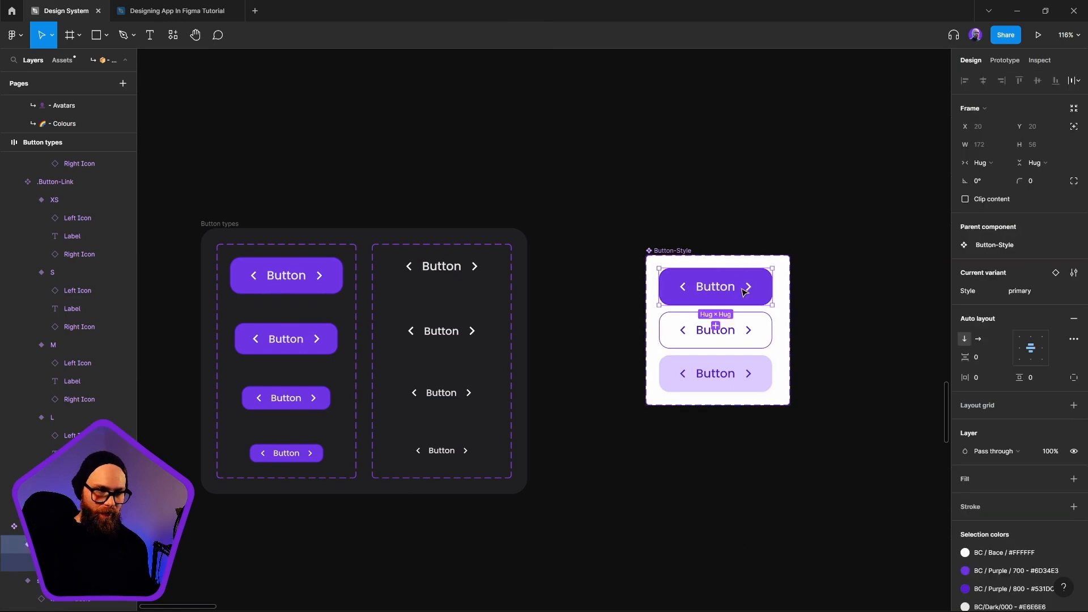
left_click_drag(729, 335, 719, 443)
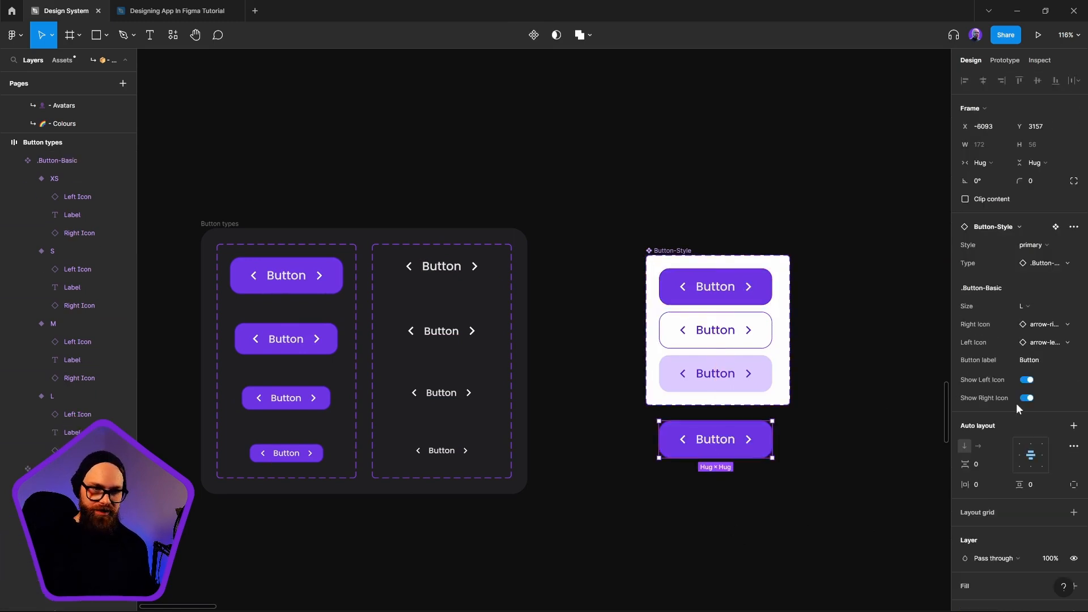
Change the new instance's label text to a first name
double_click(716, 439)
type("Matt")
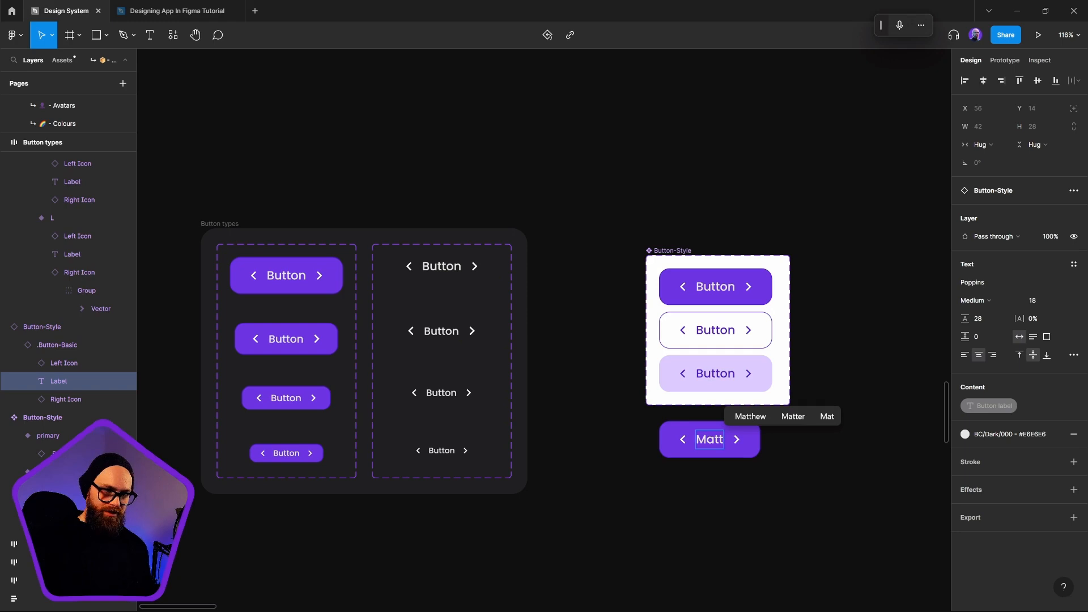
left_click(694, 522)
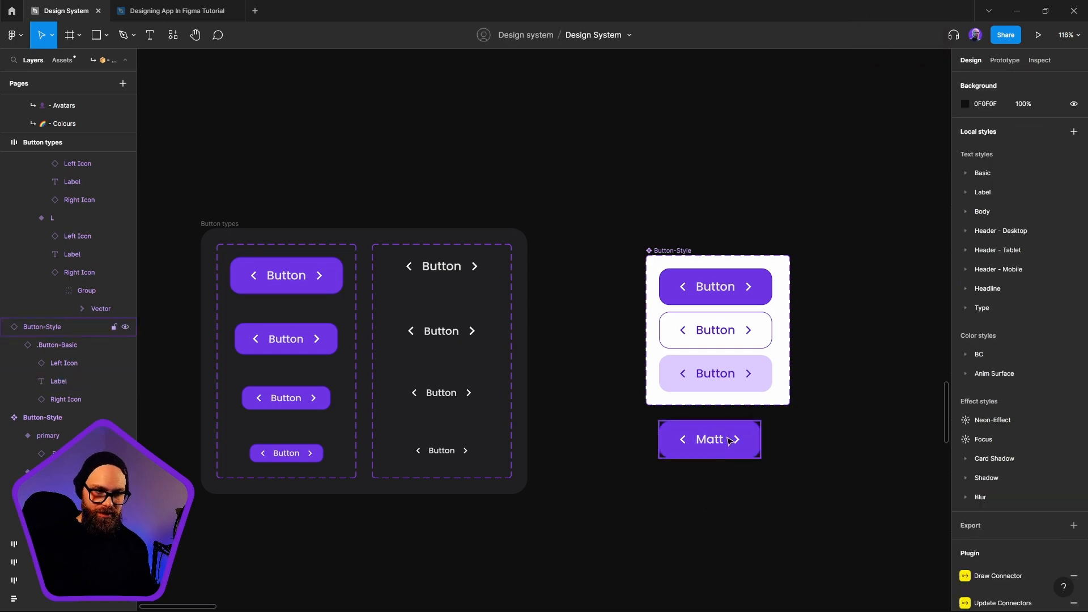
Swap the instance's Type to .Button-Link, trying its Size at S and XS
left_click(730, 440)
left_click(1052, 263)
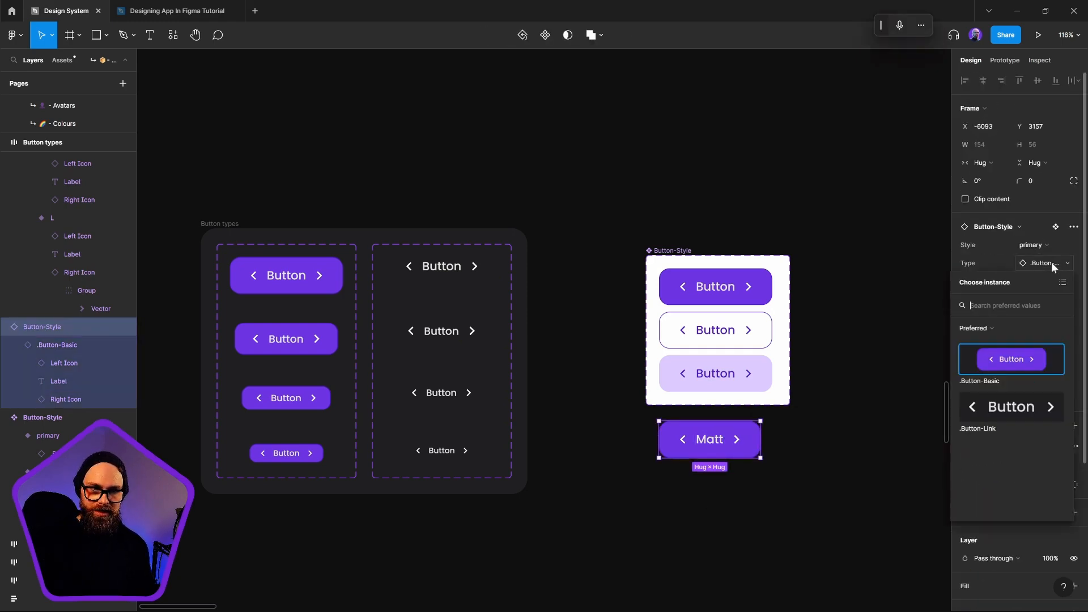
left_click(1008, 405)
left_click(1025, 306)
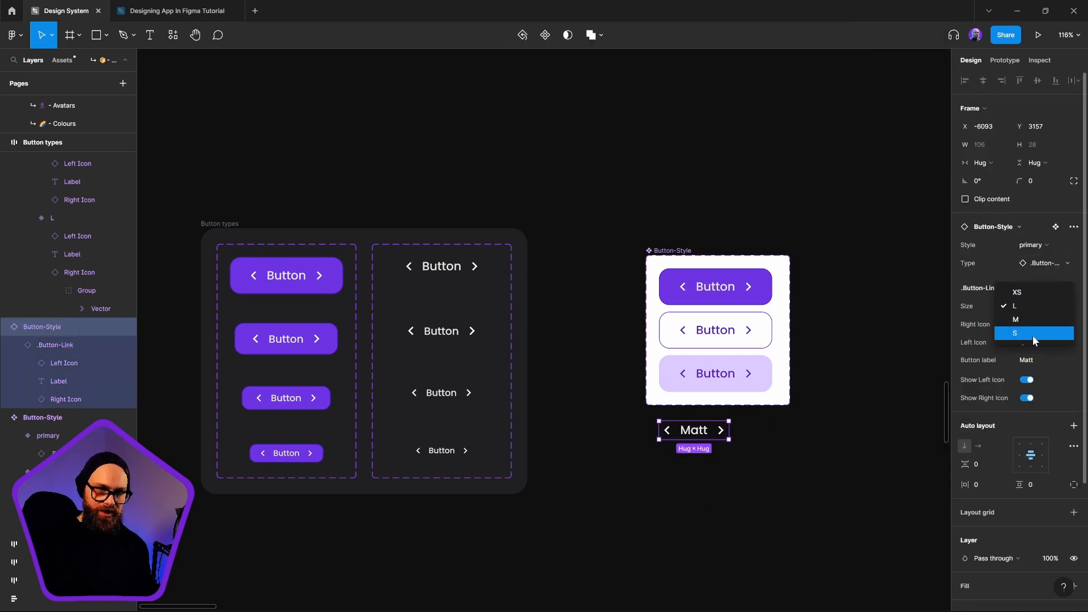
left_click(1033, 336)
left_click(1043, 307)
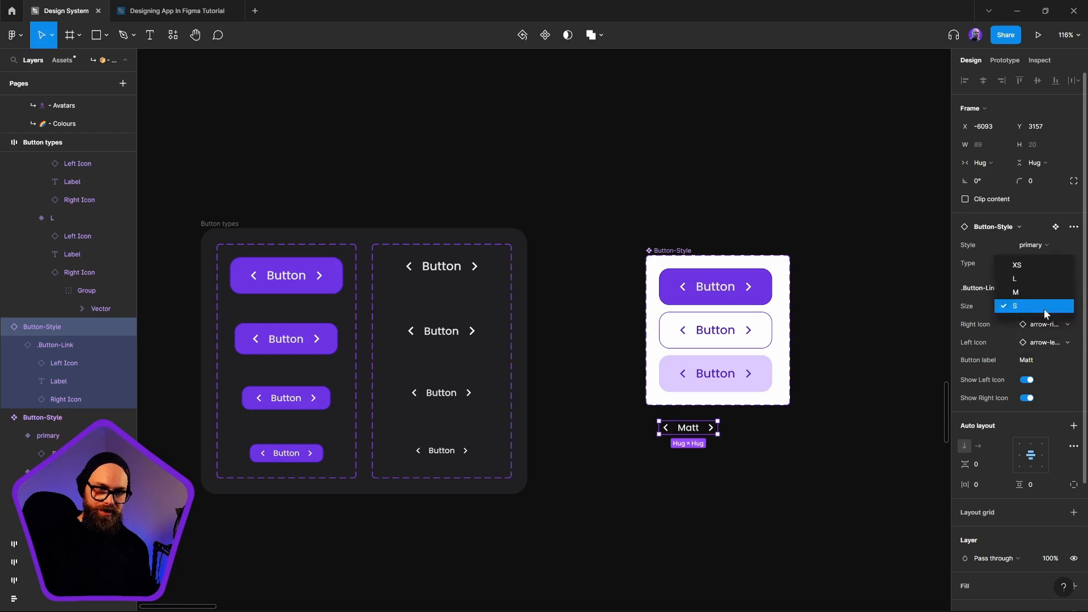
left_click(1036, 267)
Set the instance's Style to treasury
left_click(1039, 247)
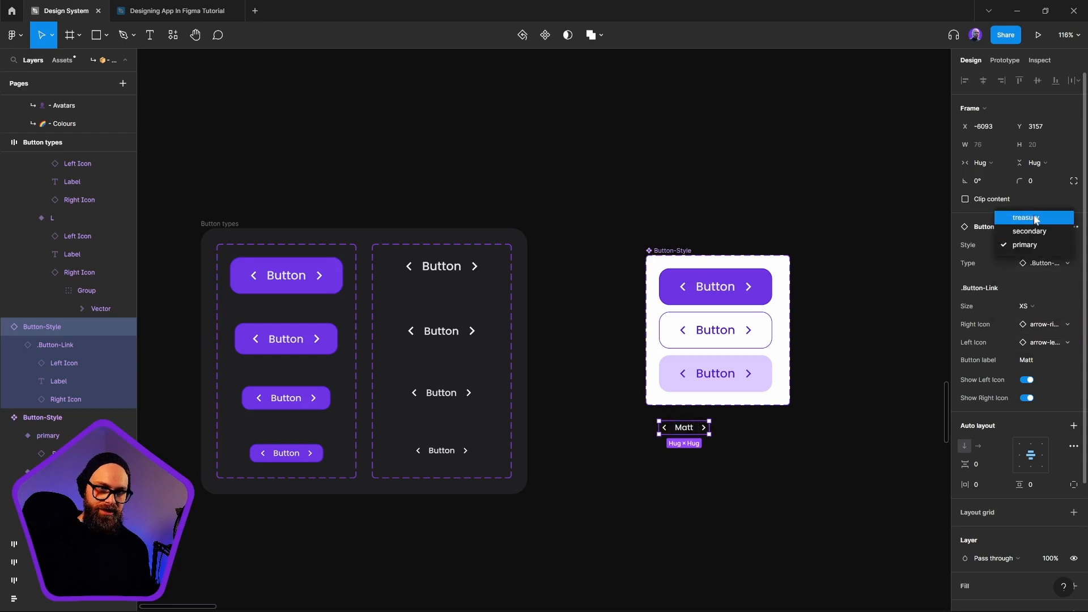
left_click(1034, 214)
left_click(1041, 243)
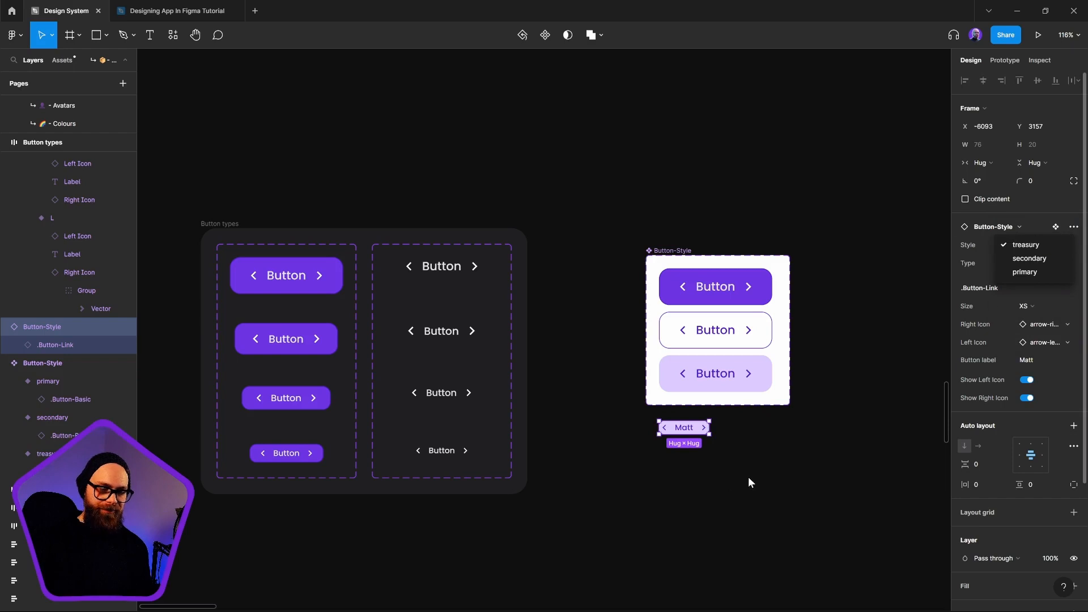
left_click(724, 483)
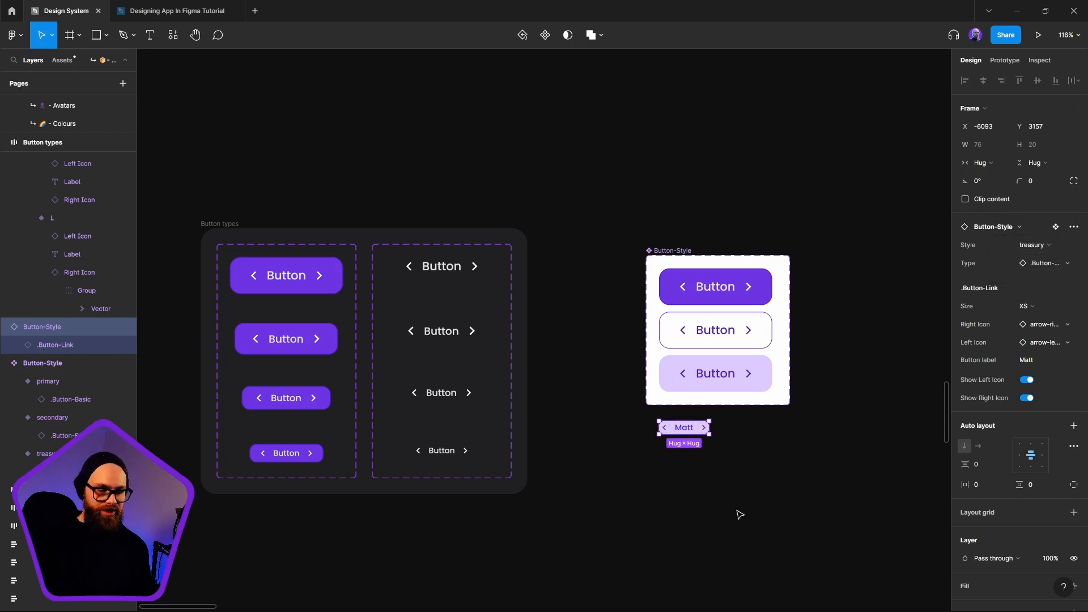
Move the treasury instance farther below the Button-Style set and set its Size to M
scroll(698, 448, "up", 5)
left_click_drag(658, 391, 656, 452)
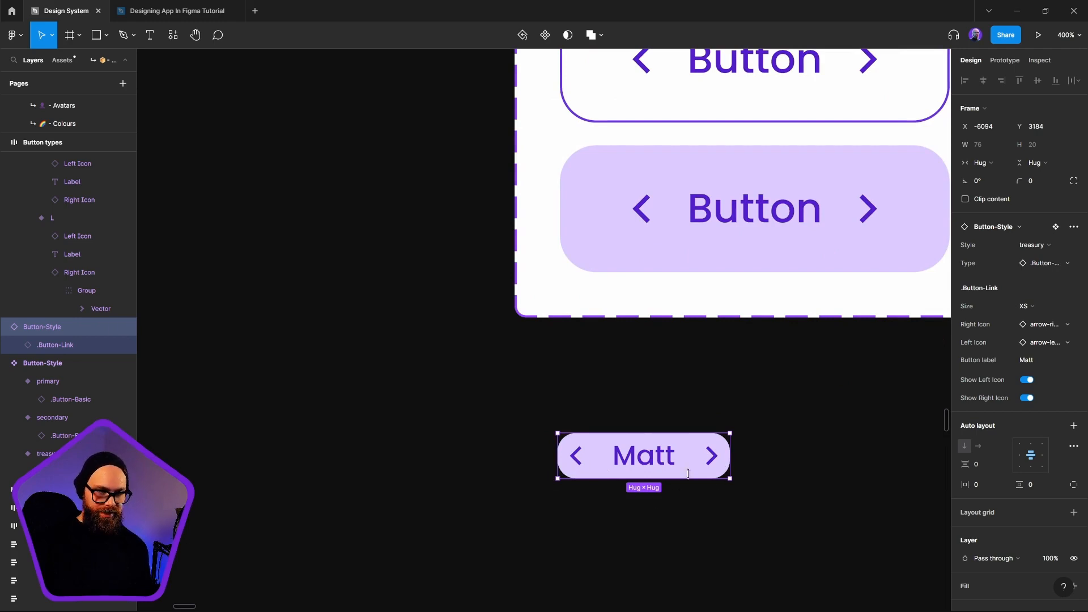
scroll(692, 474, "up", 2)
scroll(692, 474, "right", 1)
left_click(1026, 306)
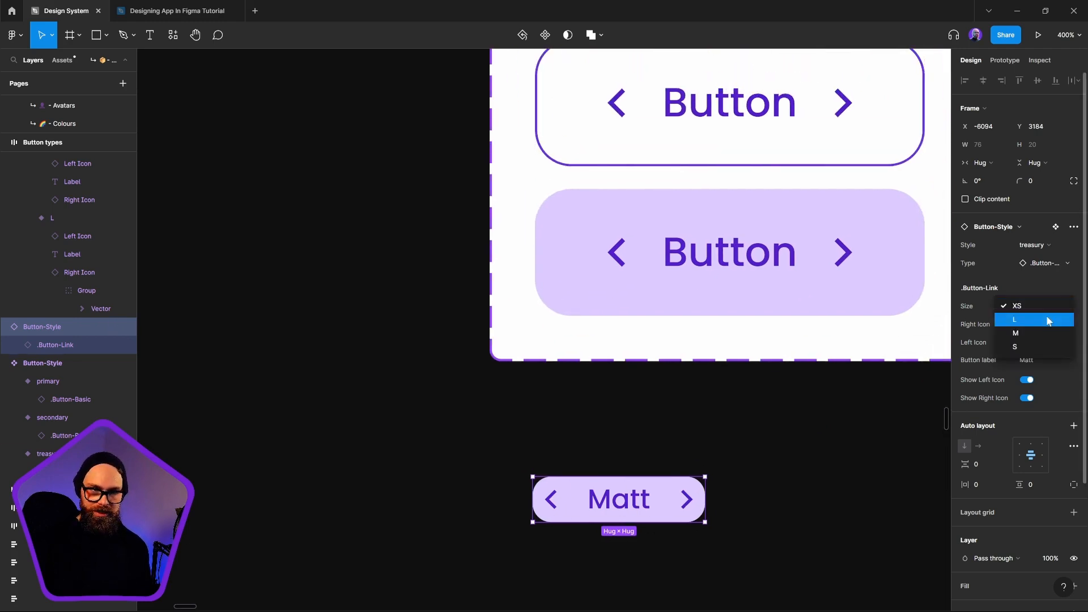
left_click(1016, 333)
scroll(564, 484, "down", 1)
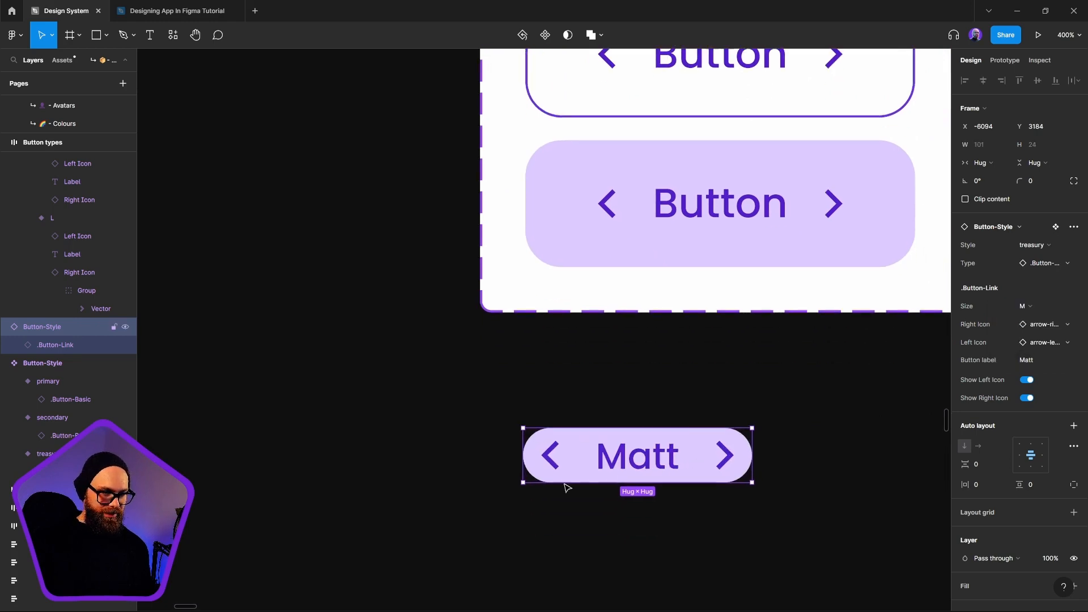
scroll(723, 496, "down", 6)
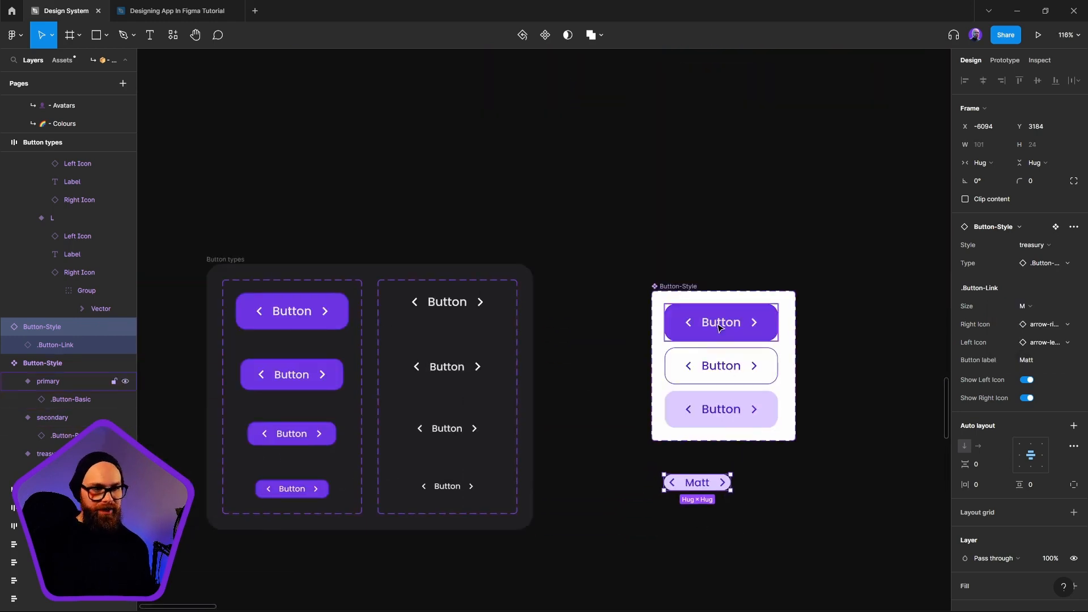
Shift the instance down and to the left and set its Style to secondary
left_click_drag(709, 484, 652, 503)
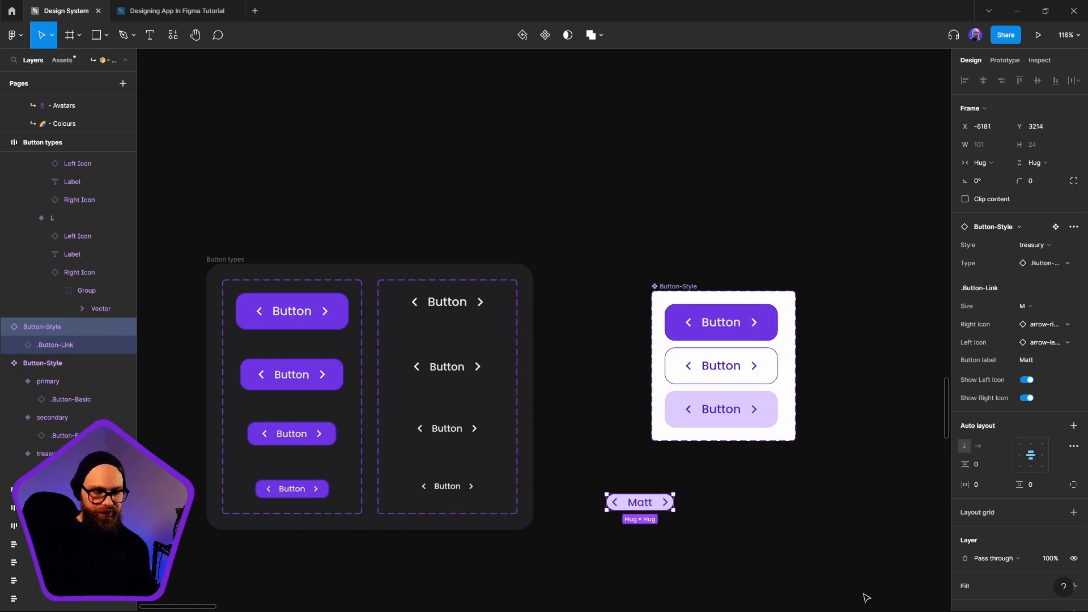
left_click(745, 367)
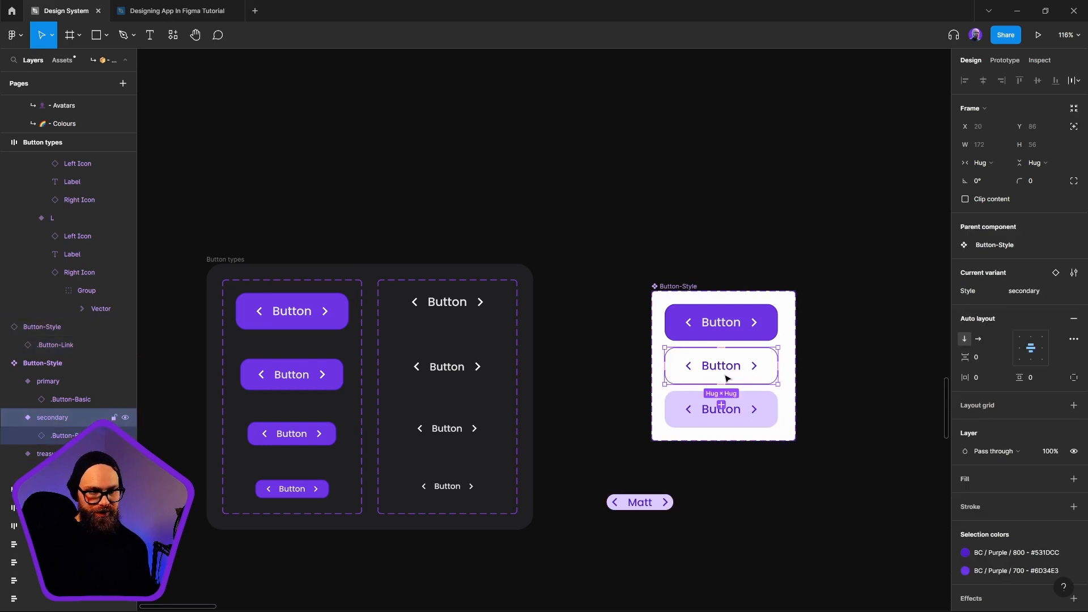
left_click(653, 492)
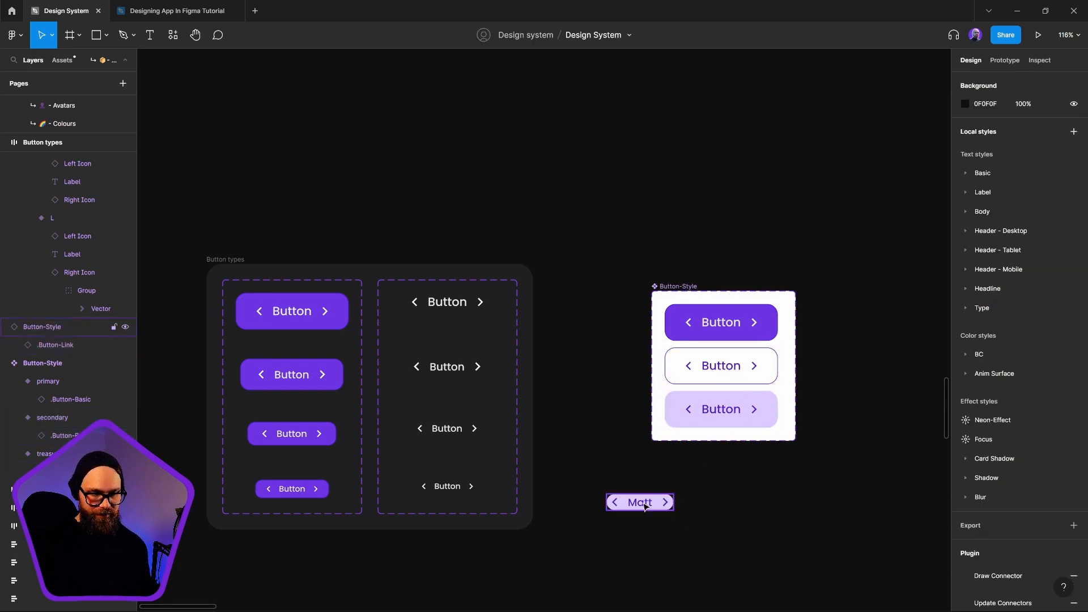
left_click(644, 506)
left_click(1048, 248)
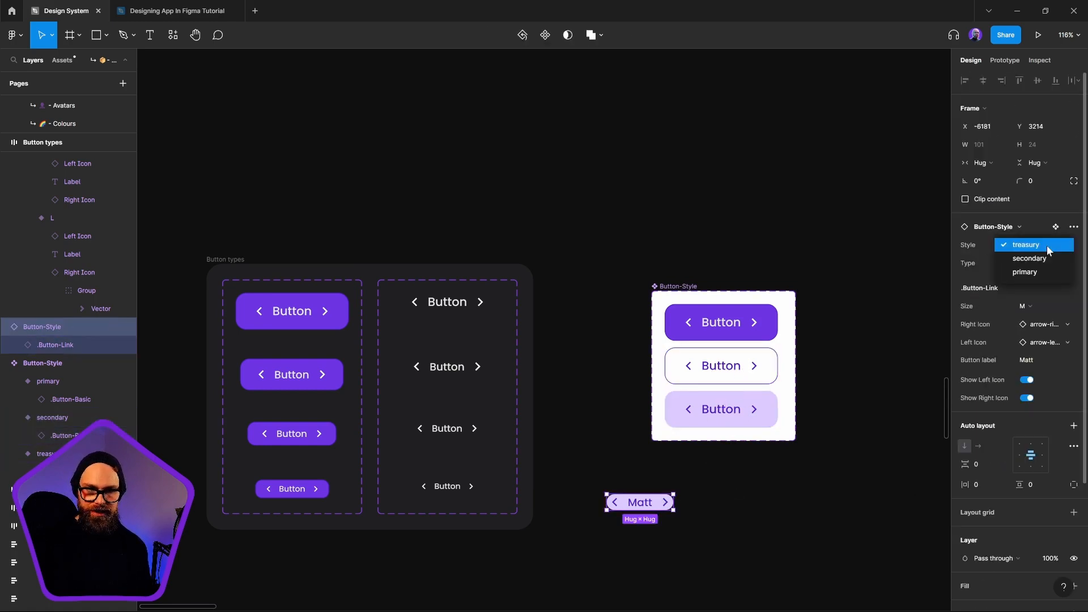
left_click(1047, 258)
Reposition the outlined instance slightly to the right and move the Button-Style component set up and to the left
left_click(745, 562)
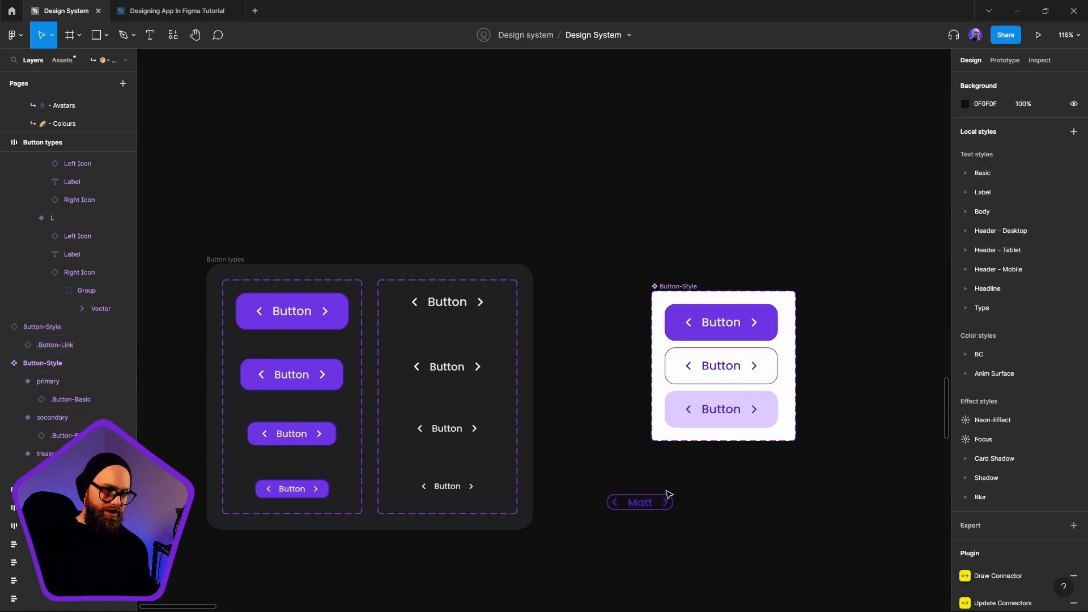
left_click_drag(617, 505, 650, 507)
left_click(687, 574)
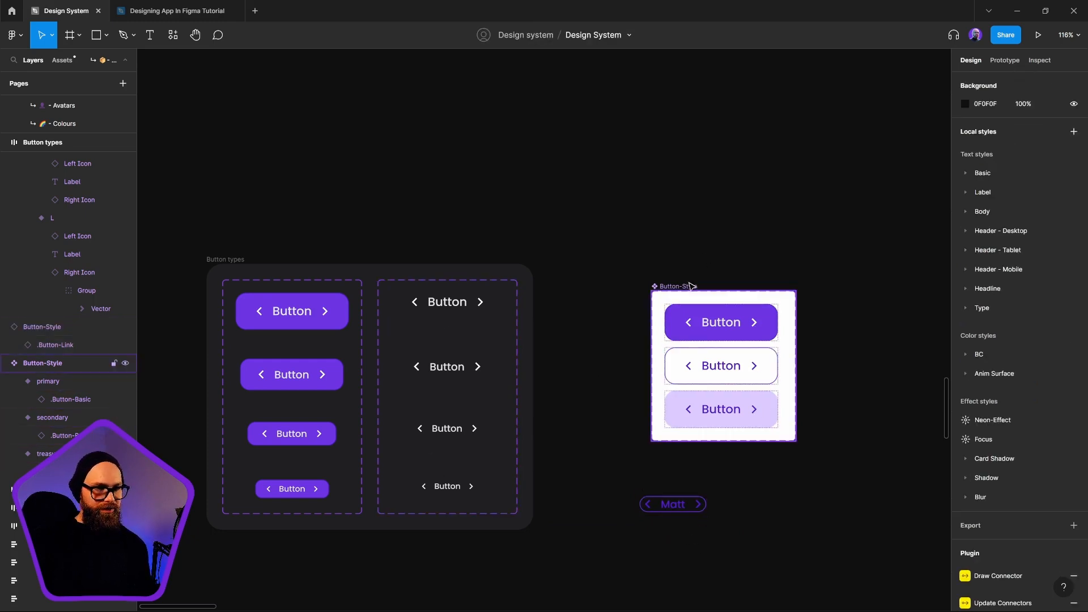
left_click_drag(690, 286, 673, 265)
left_click(720, 356)
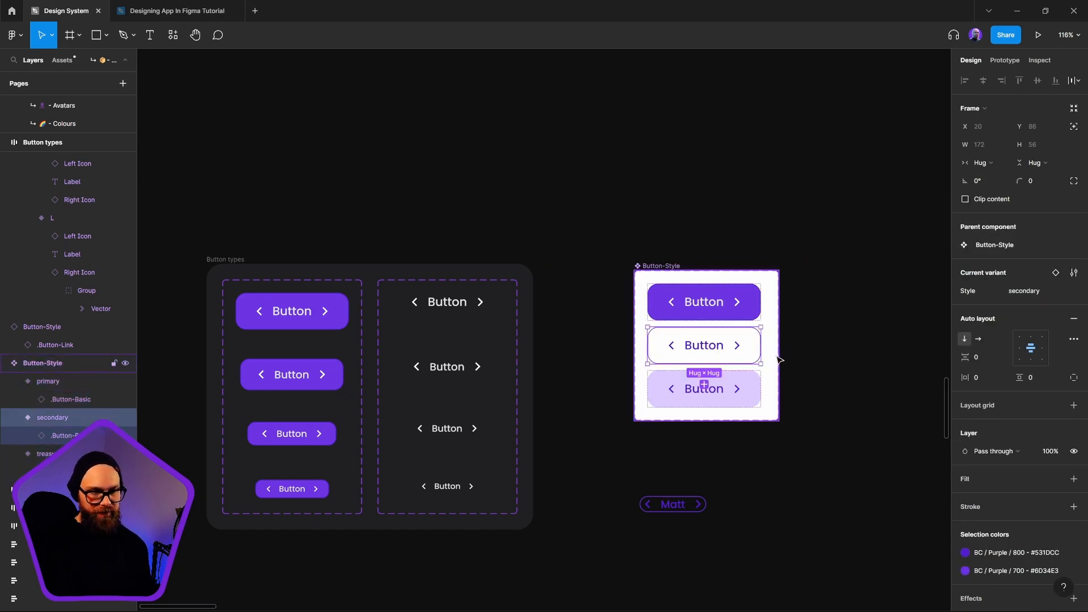
Review the instance's Type choices, set its Style to primary and nudge it down and to the right
left_click(695, 507)
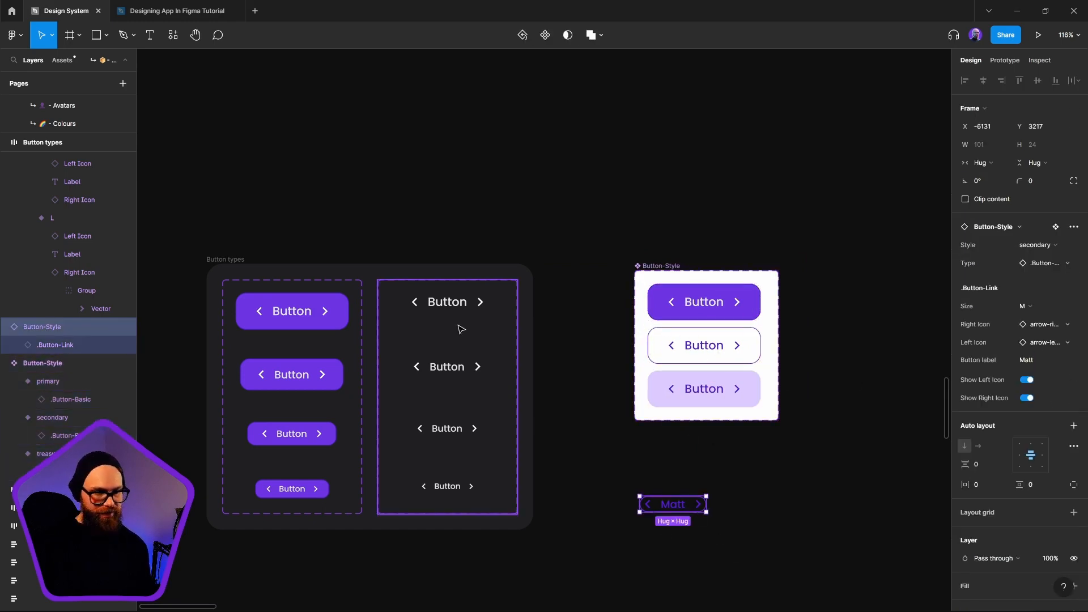
left_click(1052, 266)
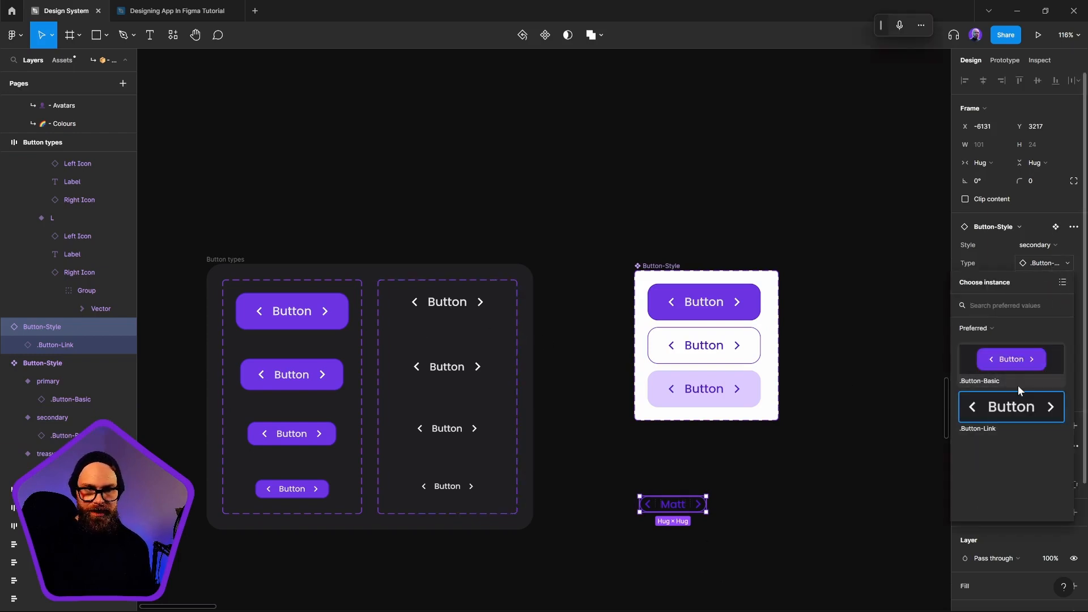
left_click(808, 514)
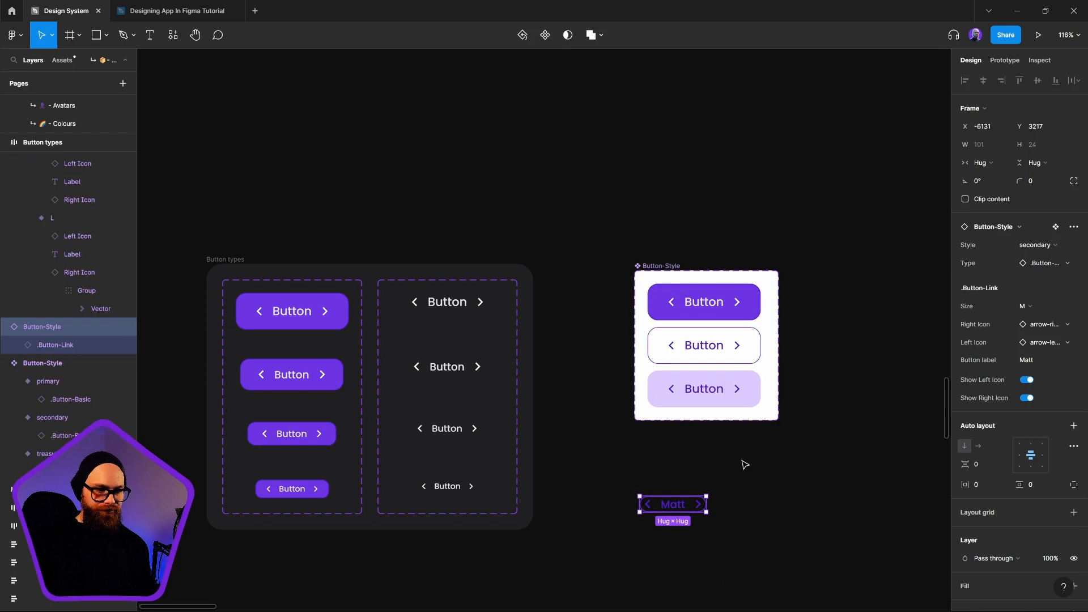
left_click(1028, 252)
left_click(1025, 259)
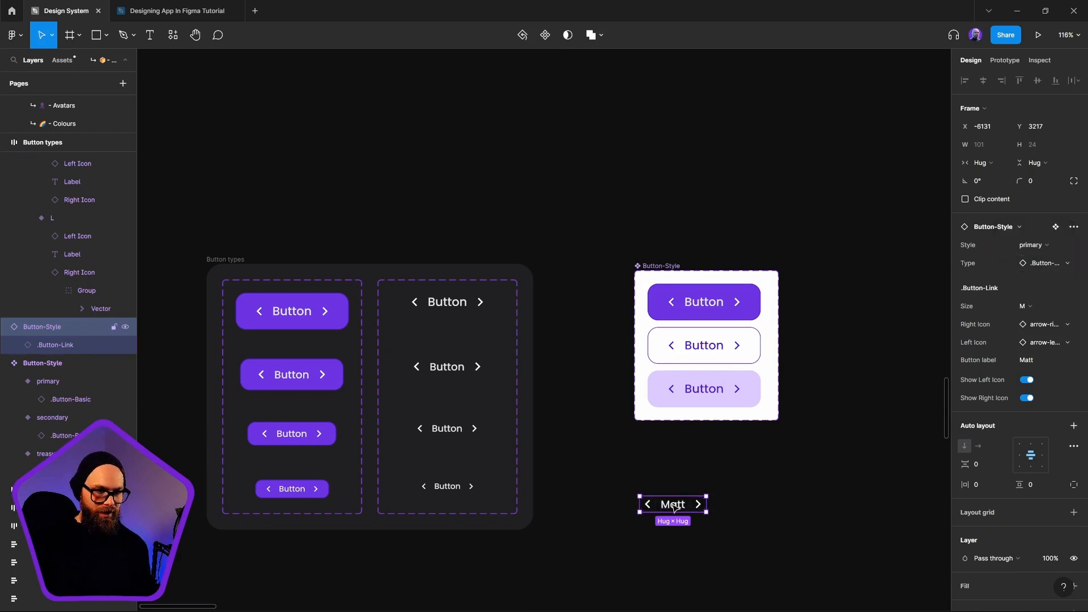
left_click_drag(675, 507, 685, 510)
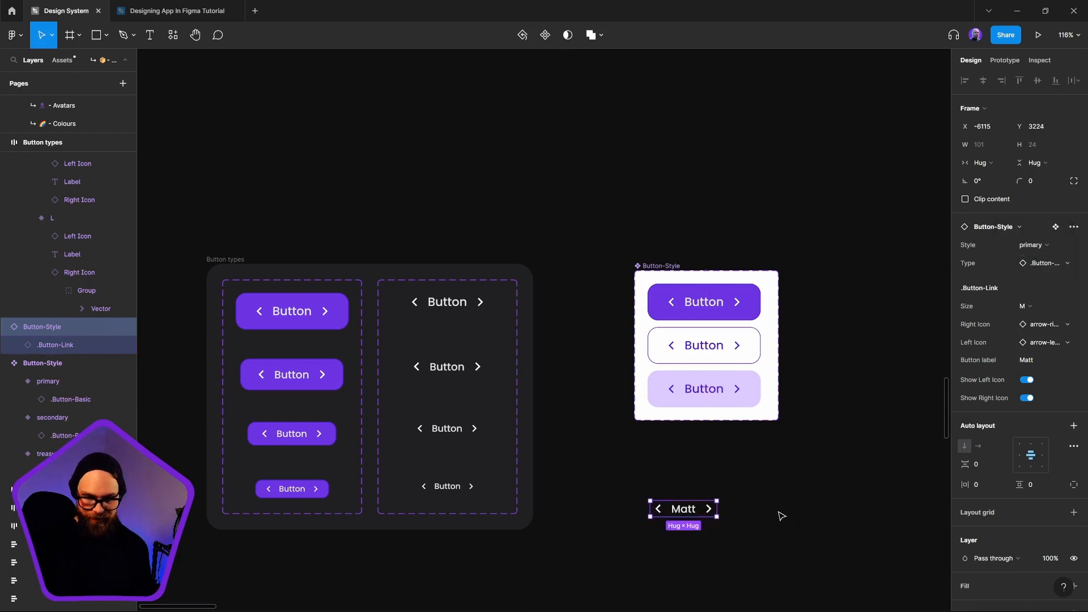
Examine the .Button-Link set's properties, the primary variant's selection colors, and the label and frame of the L variant in .Button-Basic
left_click(447, 304)
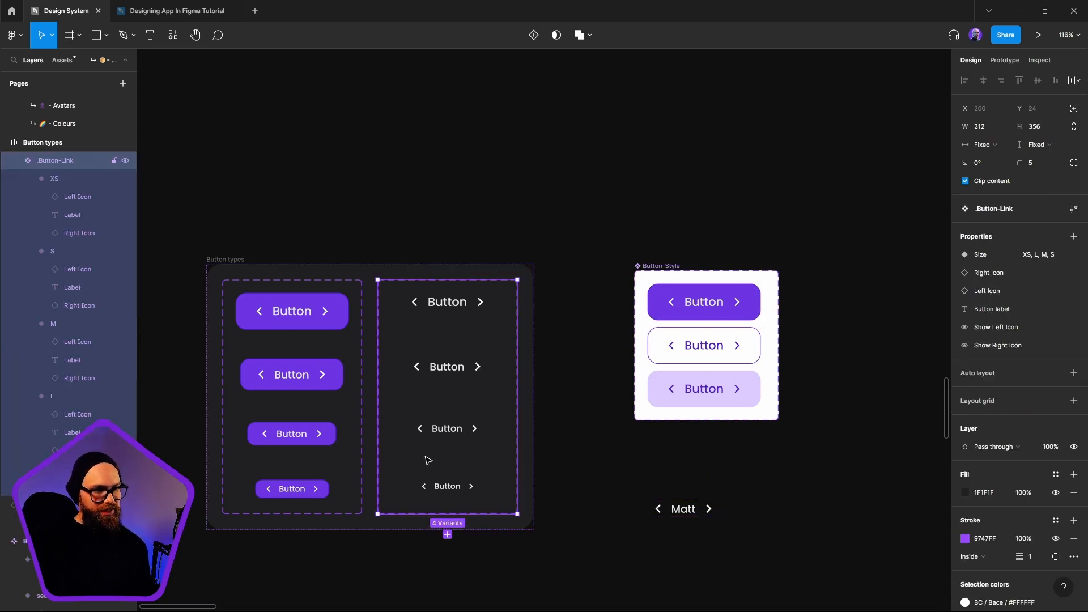
left_click(662, 299)
scroll(963, 453, "down", 3)
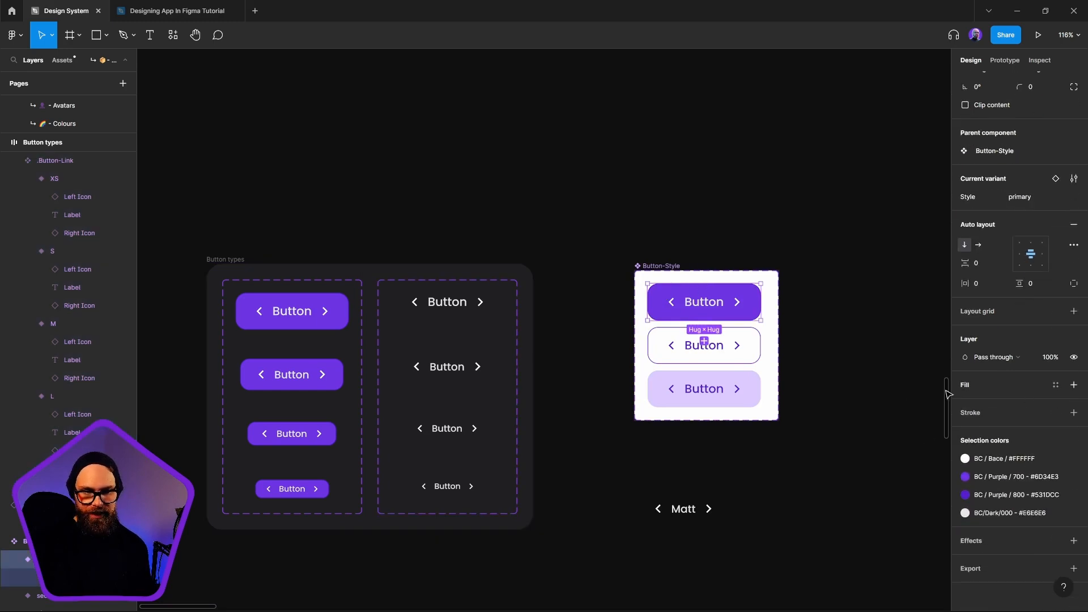
double_click(295, 318)
double_click(296, 318)
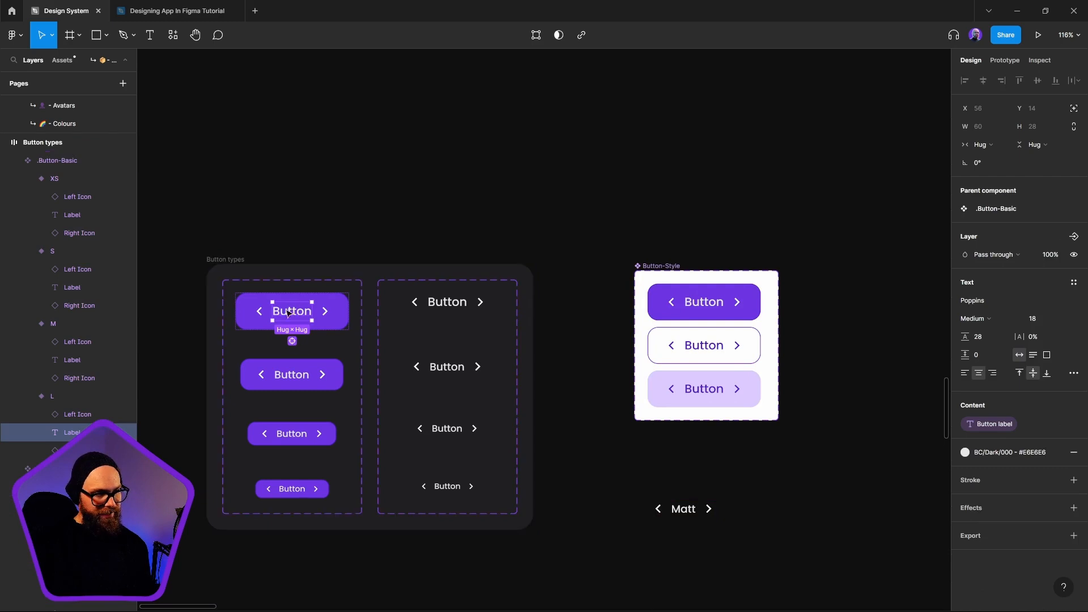
key("Escape")
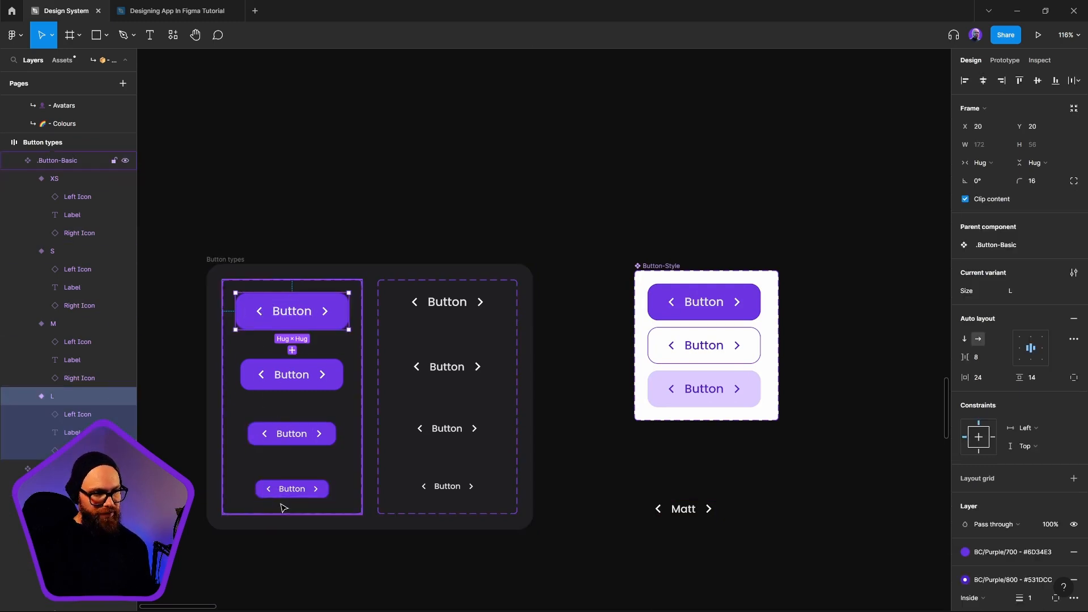
left_click(703, 303)
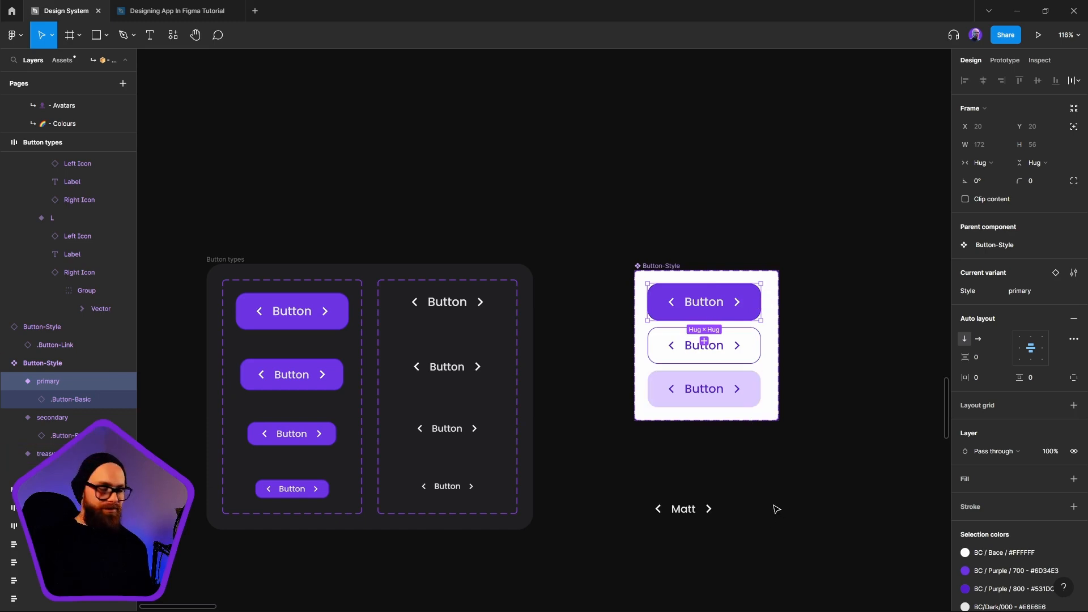
Move the primary link-type instance slightly up and to the left beneath the Button-Style set
left_click(796, 443)
left_click(732, 303)
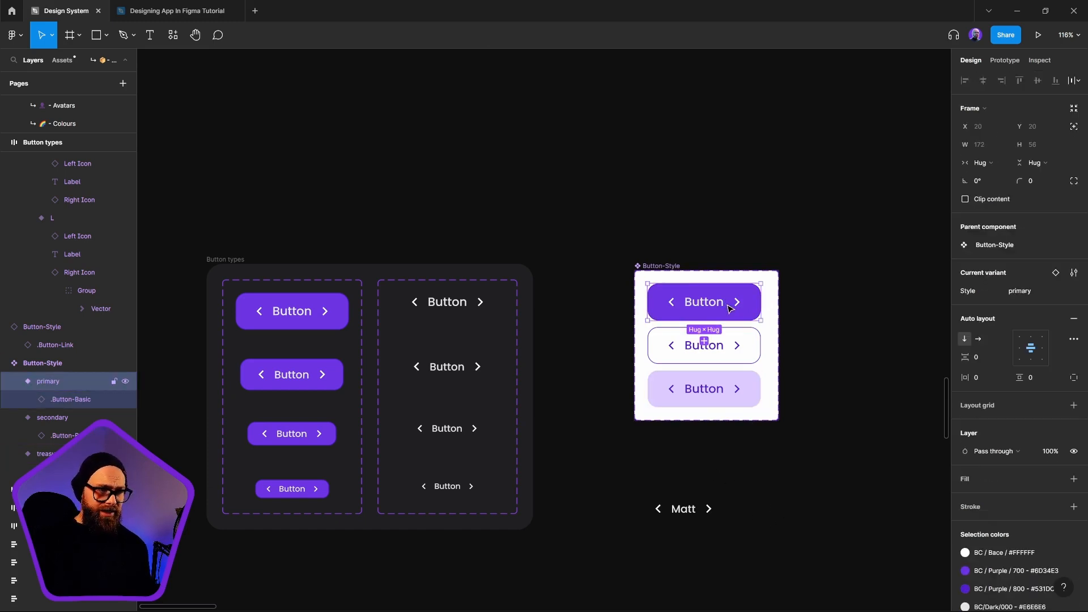
left_click(684, 509)
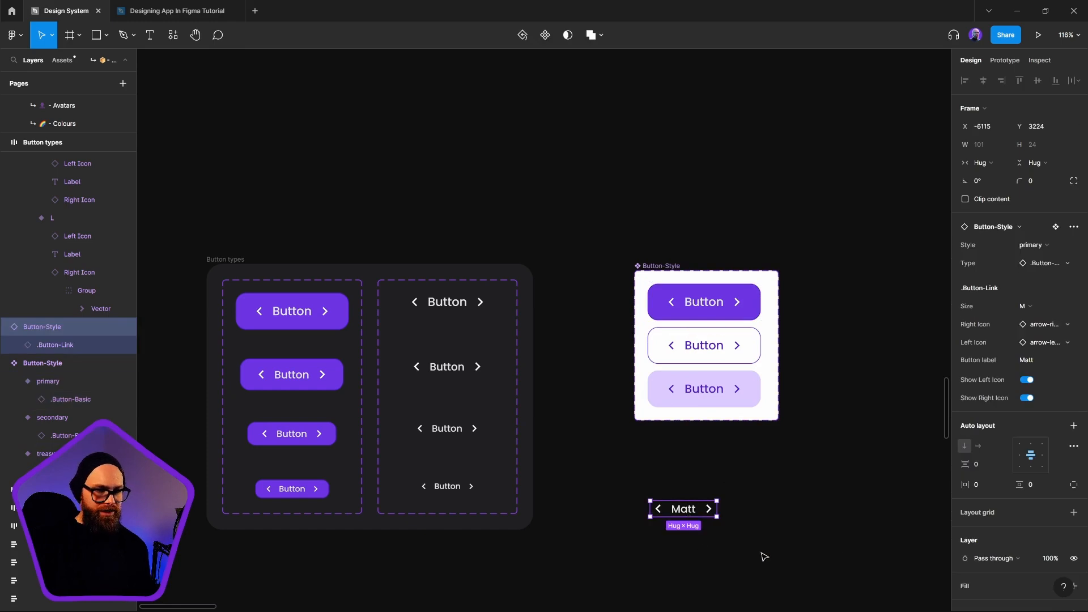
left_click_drag(708, 508, 697, 503)
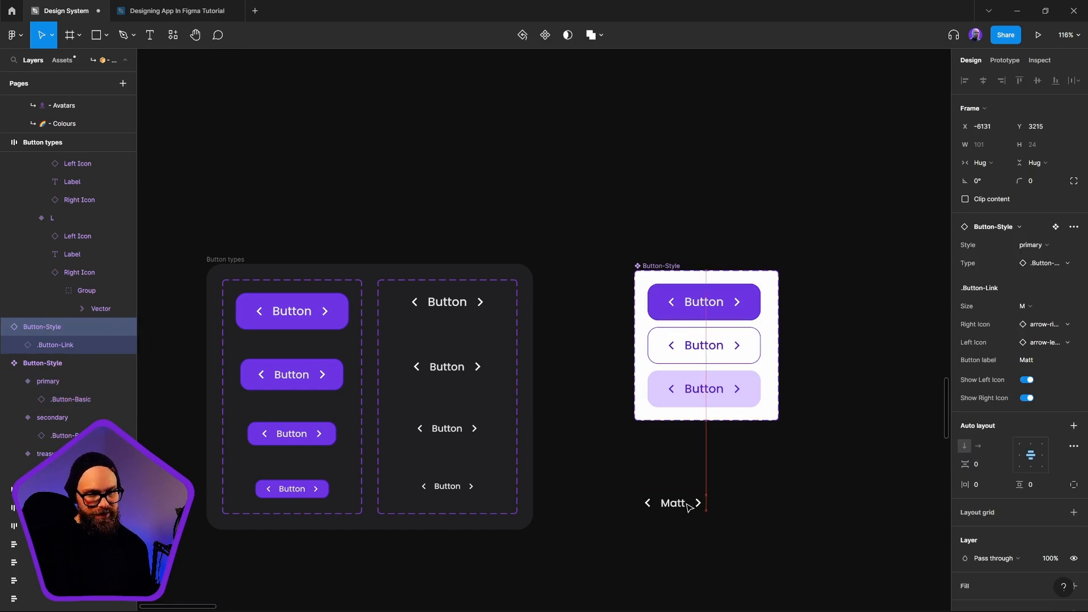
Set the fill of the nested .Button-Basic instance in Button-Style's primary variant to BC/Purple/800
left_click(711, 305)
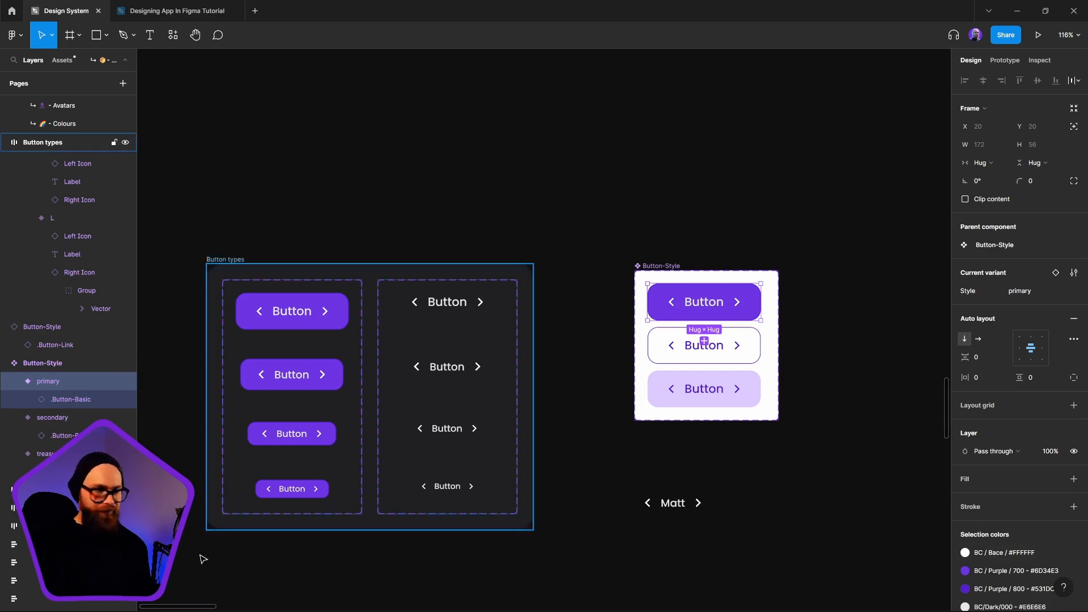
left_click(63, 400)
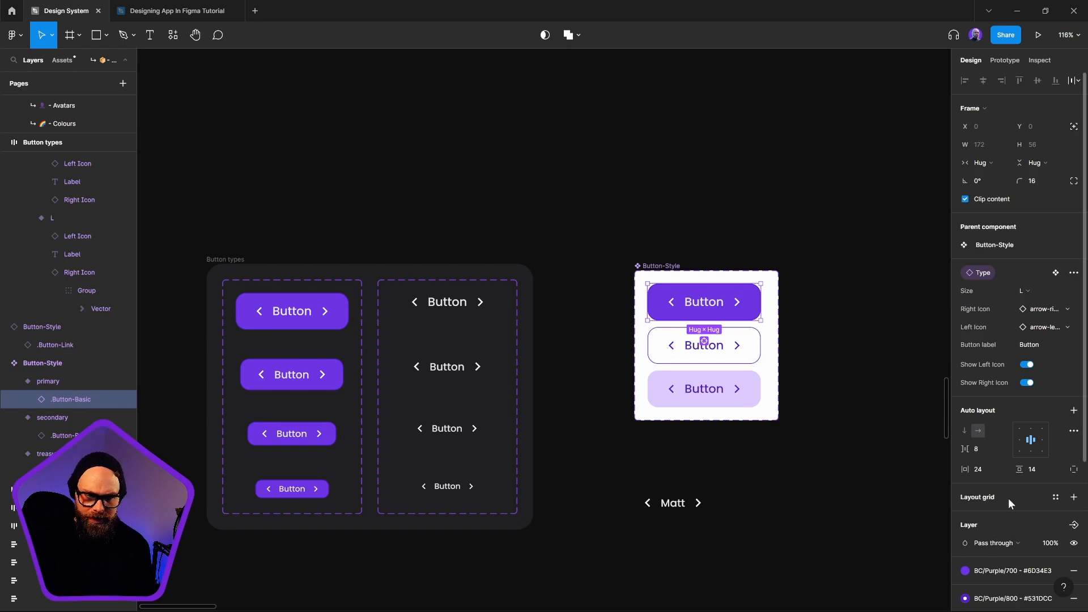
scroll(1009, 504, "down", 4)
left_click(965, 367)
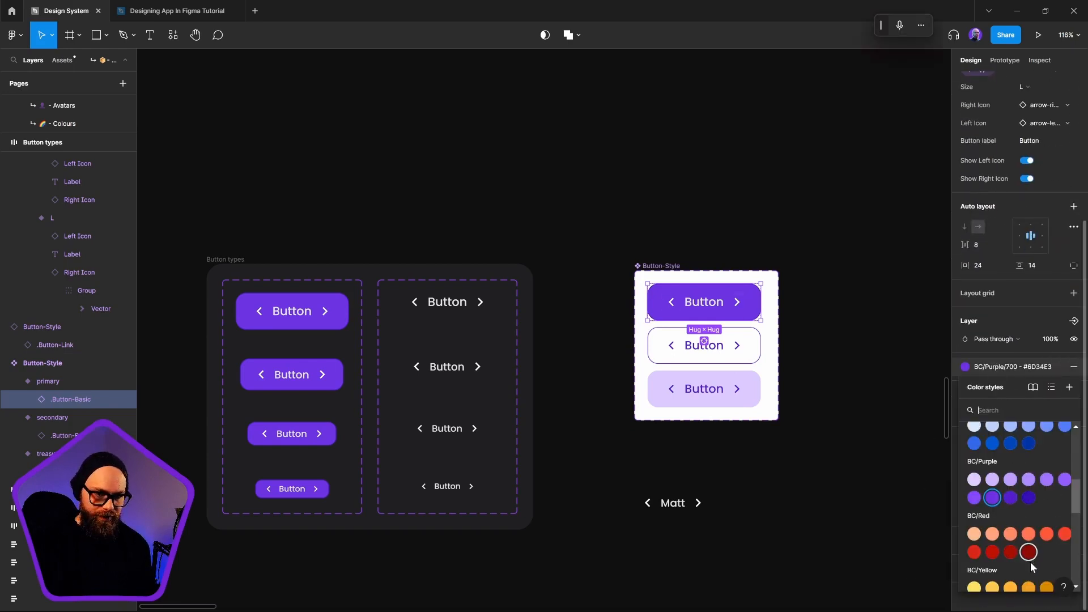
left_click(993, 498)
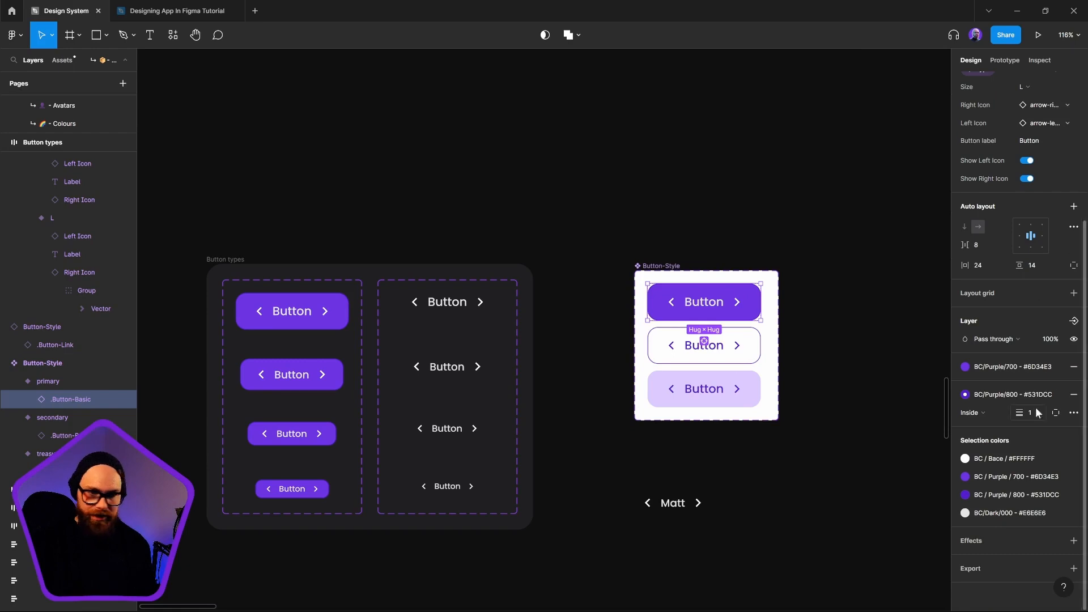
left_click(967, 367)
left_click(1015, 495)
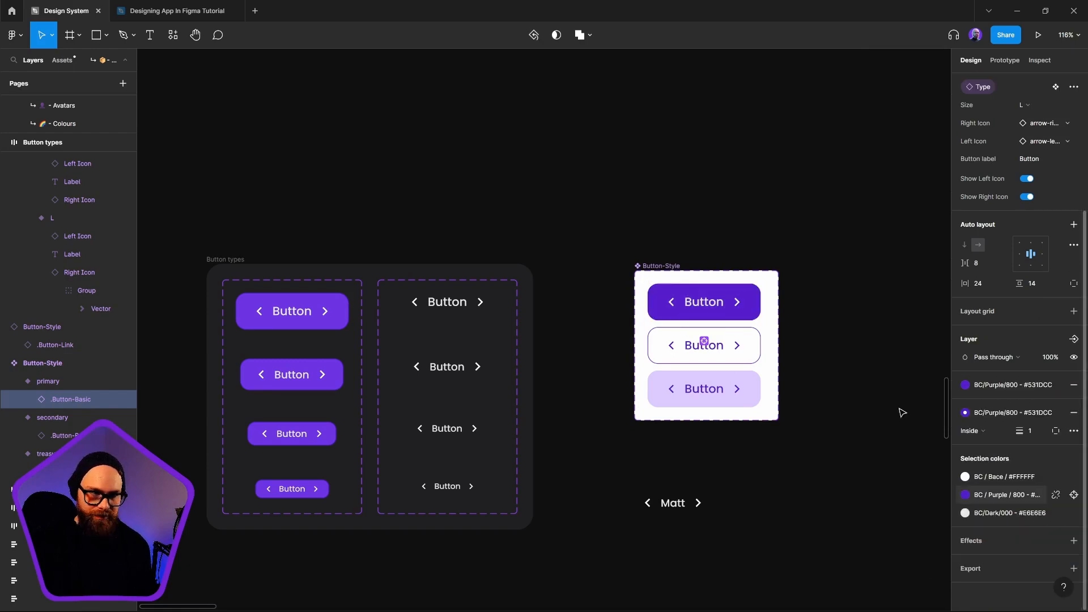
Delete the link-type instance labelled Matt beneath the Button-Style set
left_click(675, 503)
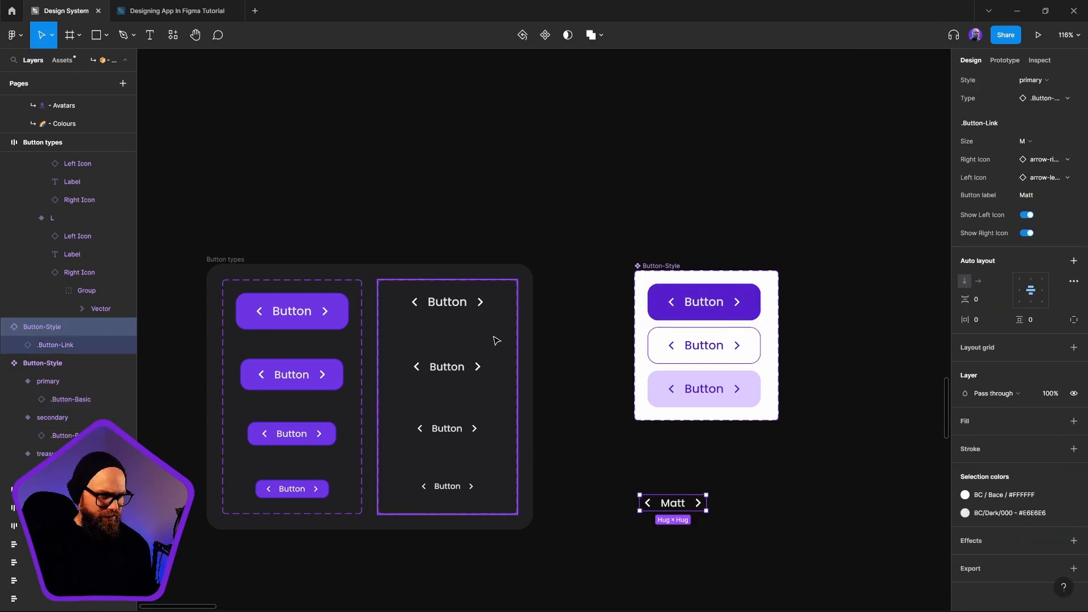
key("Delete")
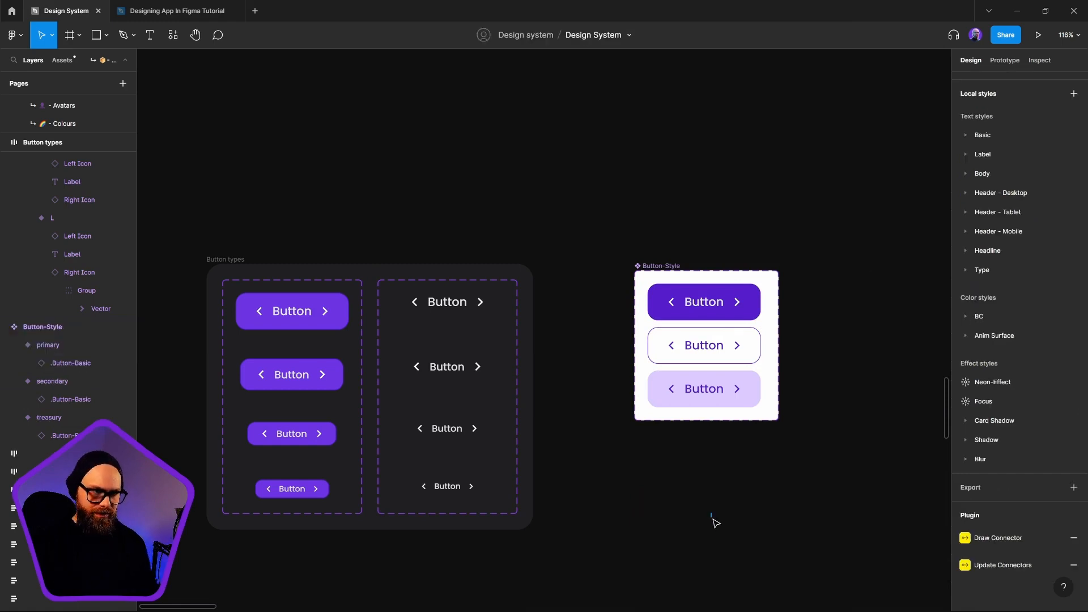
Place a primary Button-Style instance beneath the set, swap its Type to .Button-Link, and delete the instance
left_click_drag(704, 295, 703, 448, "alt")
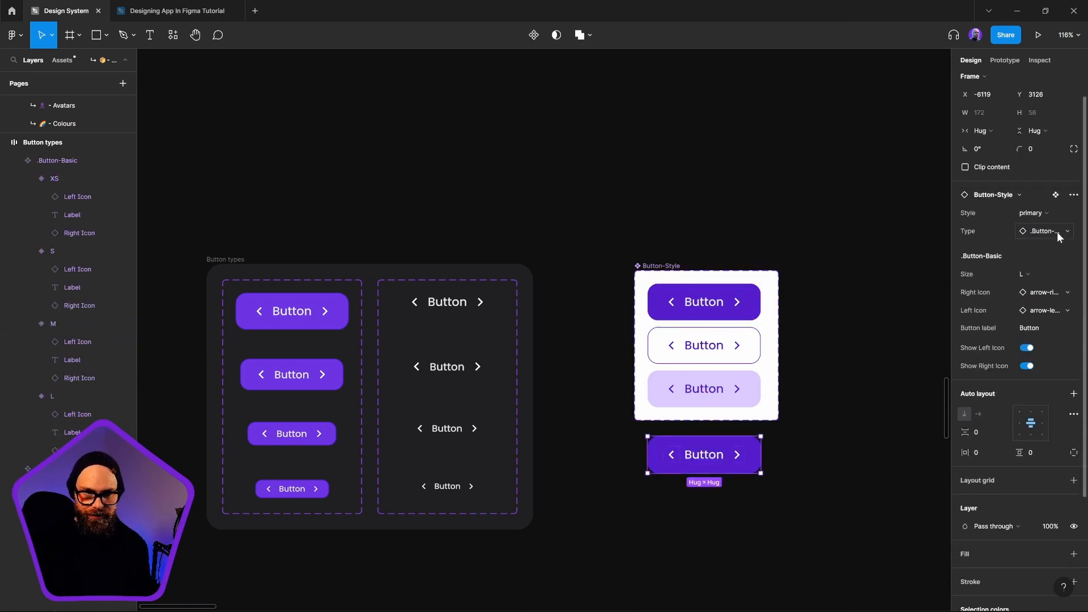
left_click(1059, 232)
left_click(1012, 380)
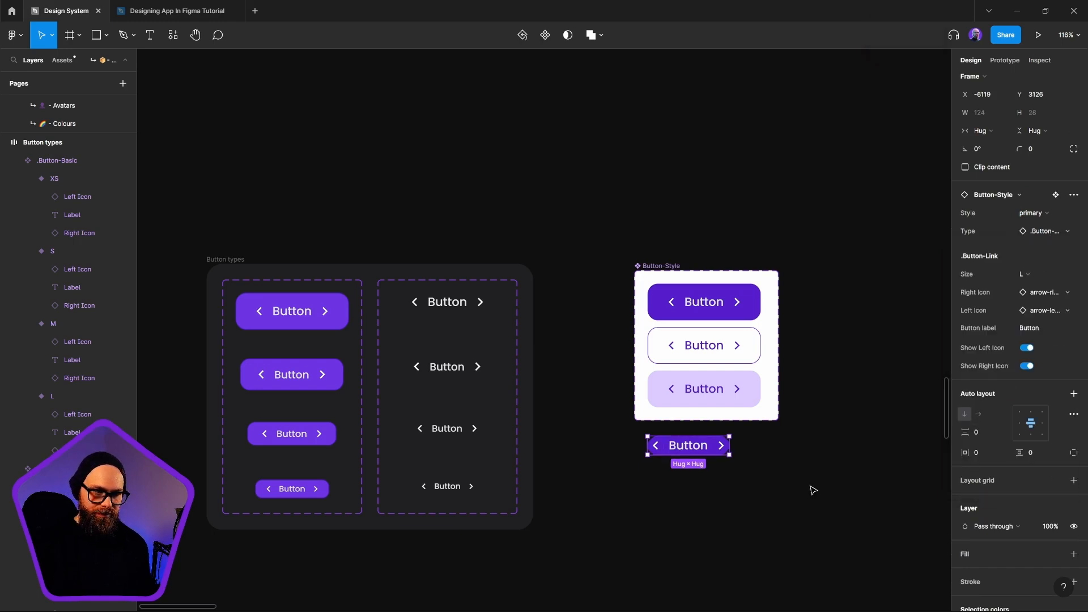
left_click(879, 511)
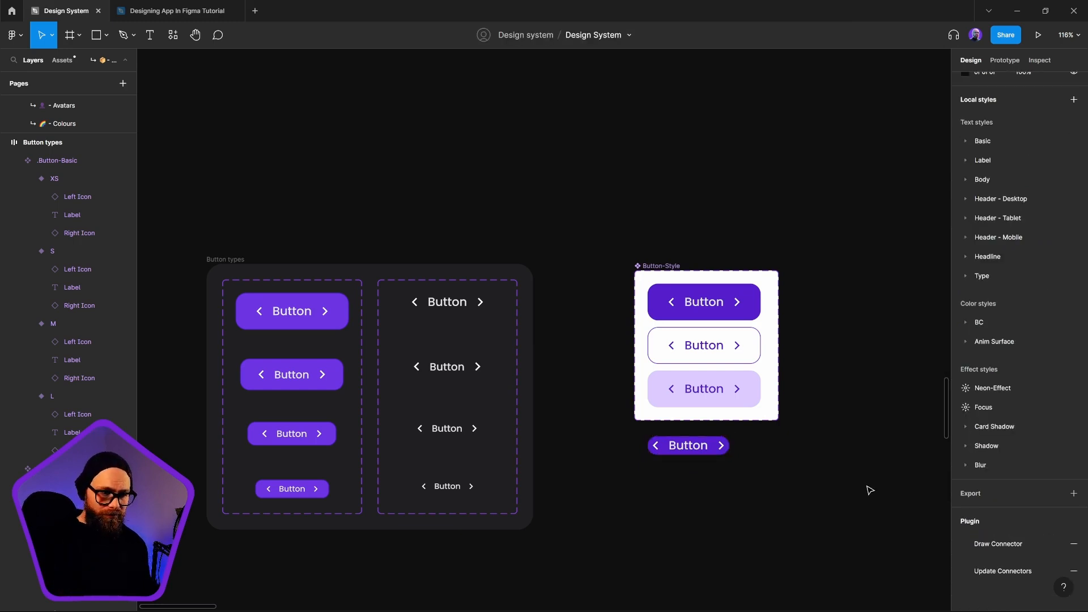
left_click(716, 452)
key("Delete")
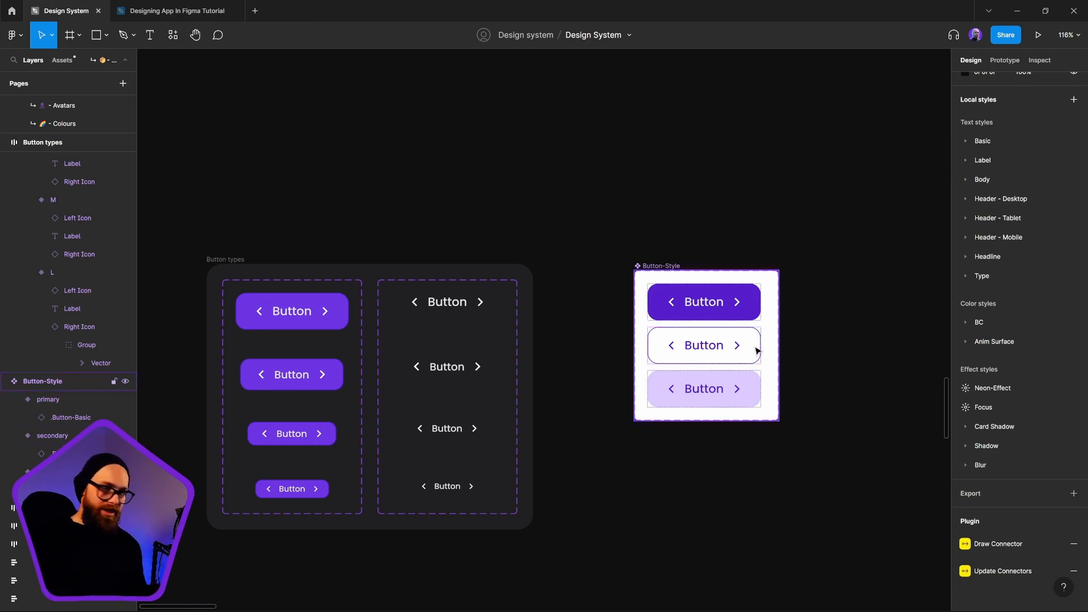
Try BC / Purple / 500 and 600 as the primary variant's purple selection color and return it to BC / Purple / 800
left_click(750, 309)
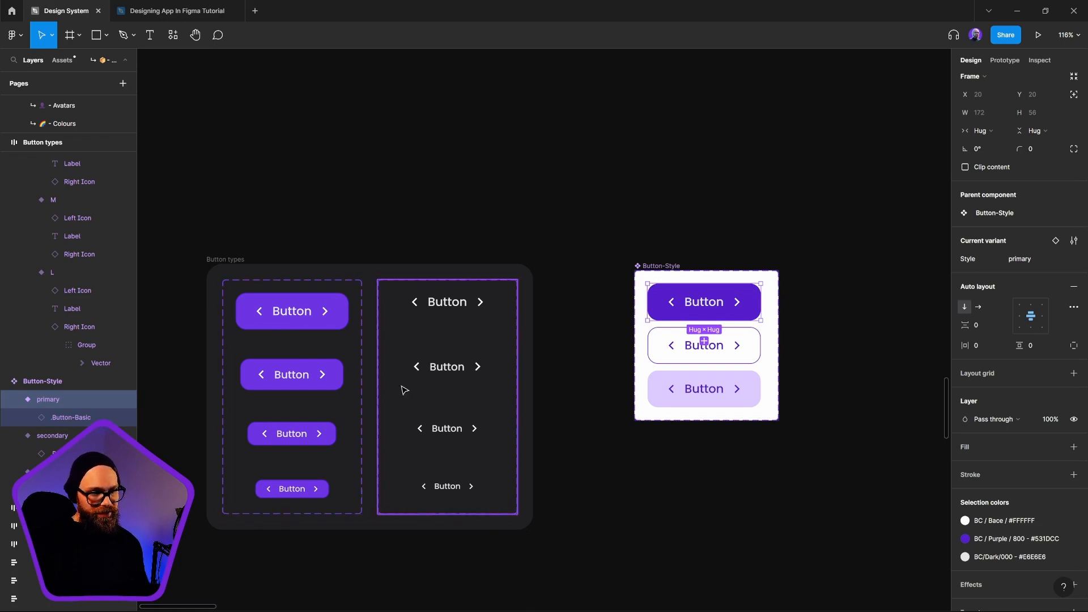
scroll(1009, 453, "down", 2)
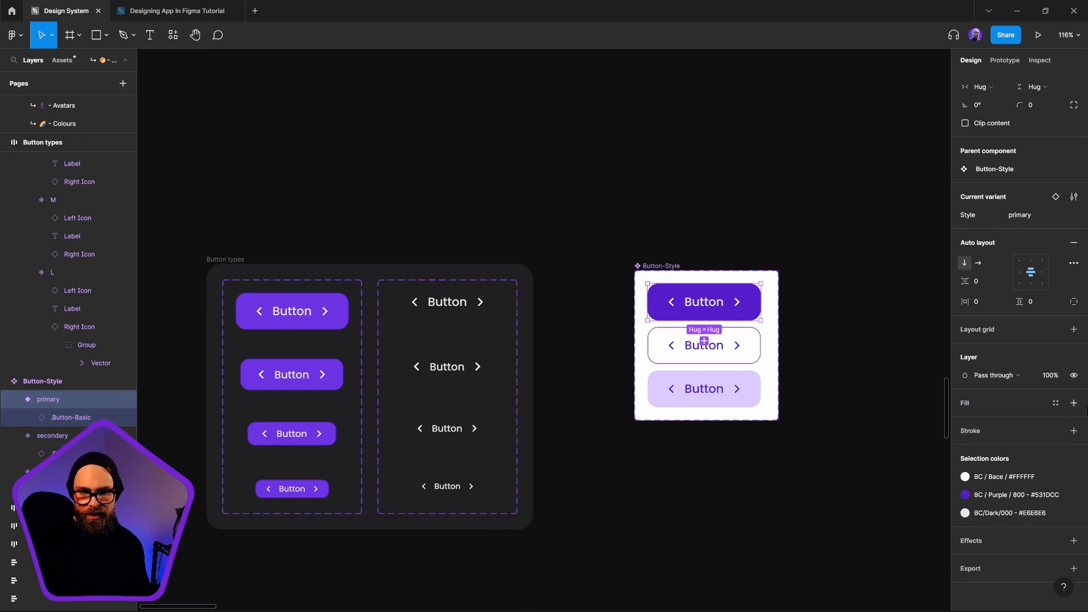
left_click(1015, 494)
left_click(936, 489)
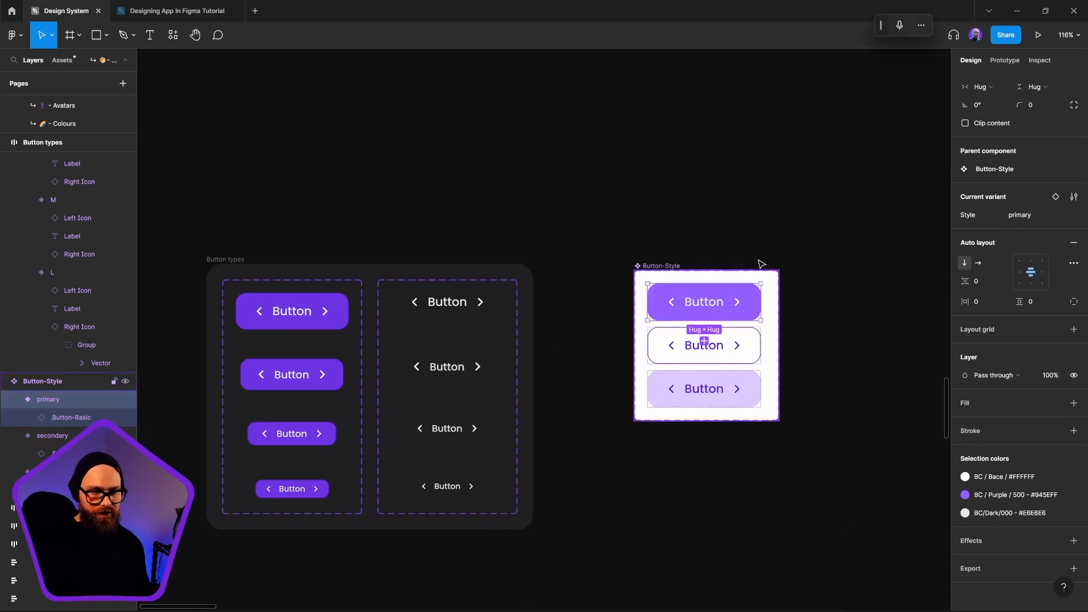
left_click(998, 495)
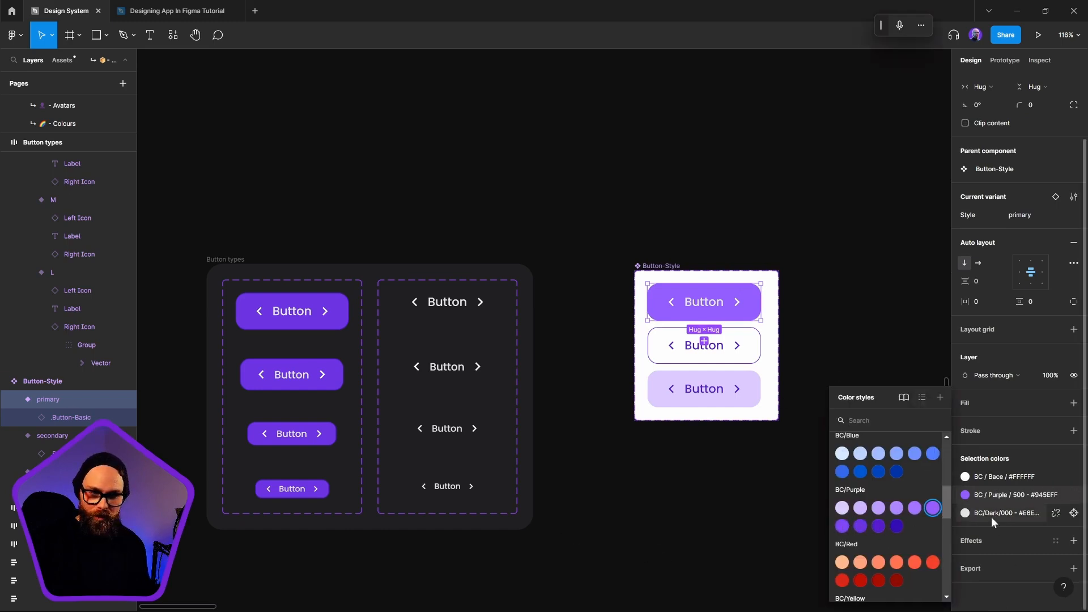
left_click(841, 526)
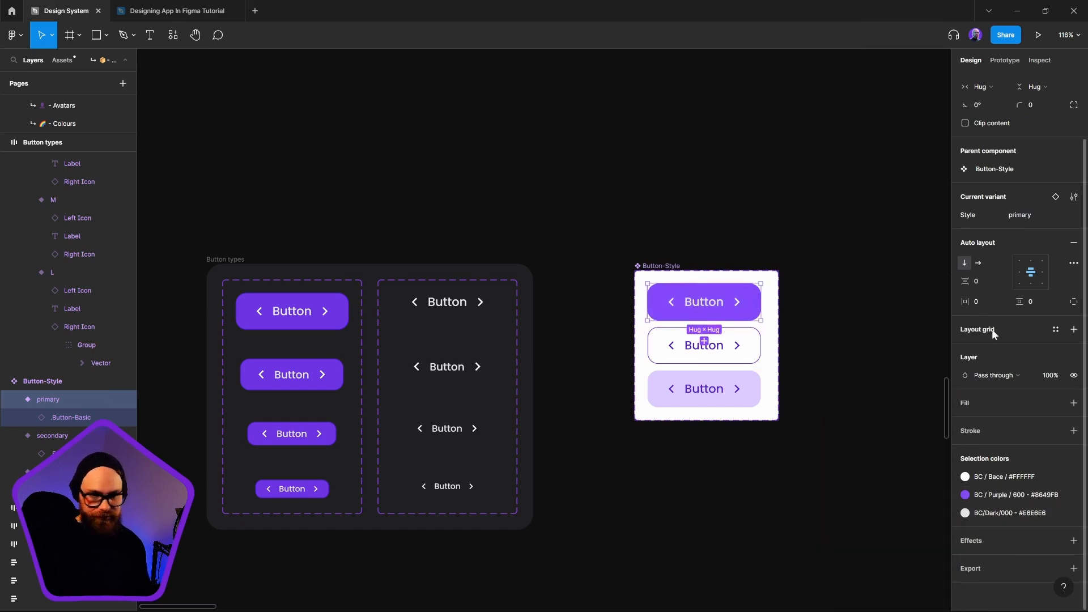
left_click(998, 494)
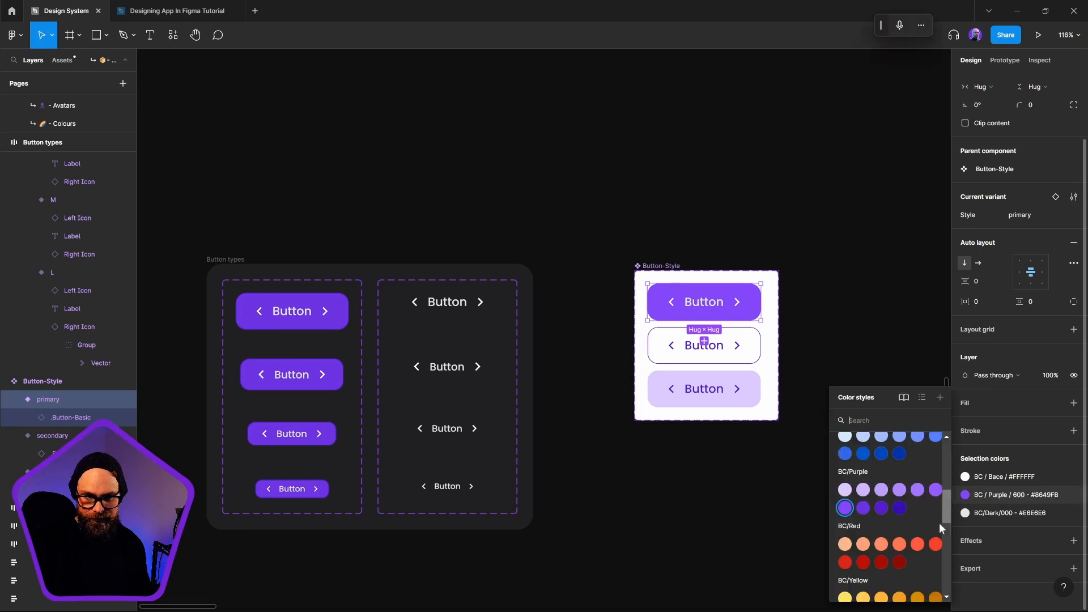
left_click(881, 508)
left_click(723, 525)
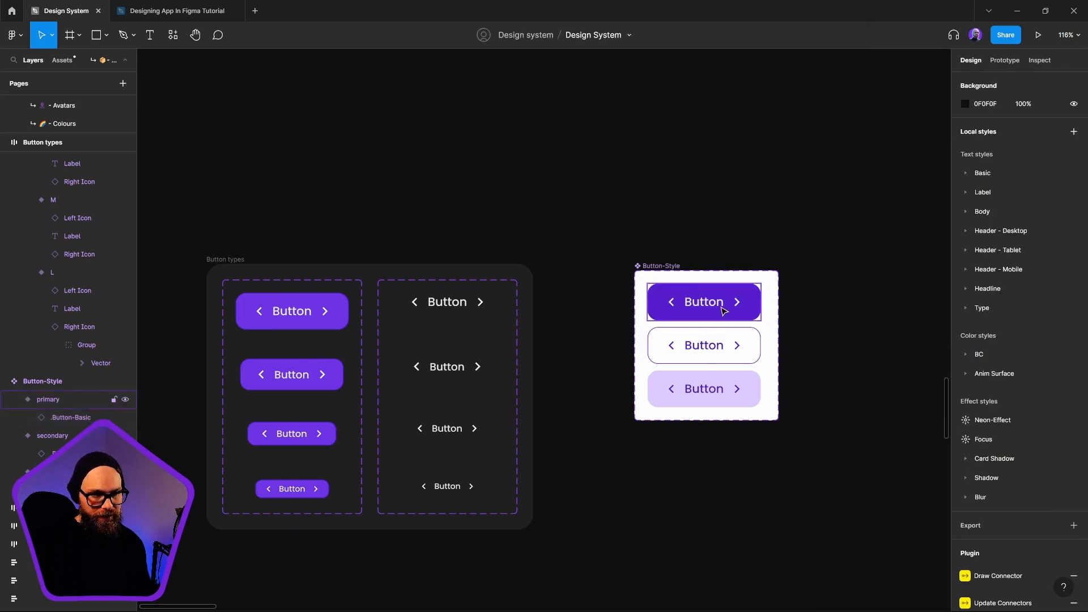
left_click(724, 306)
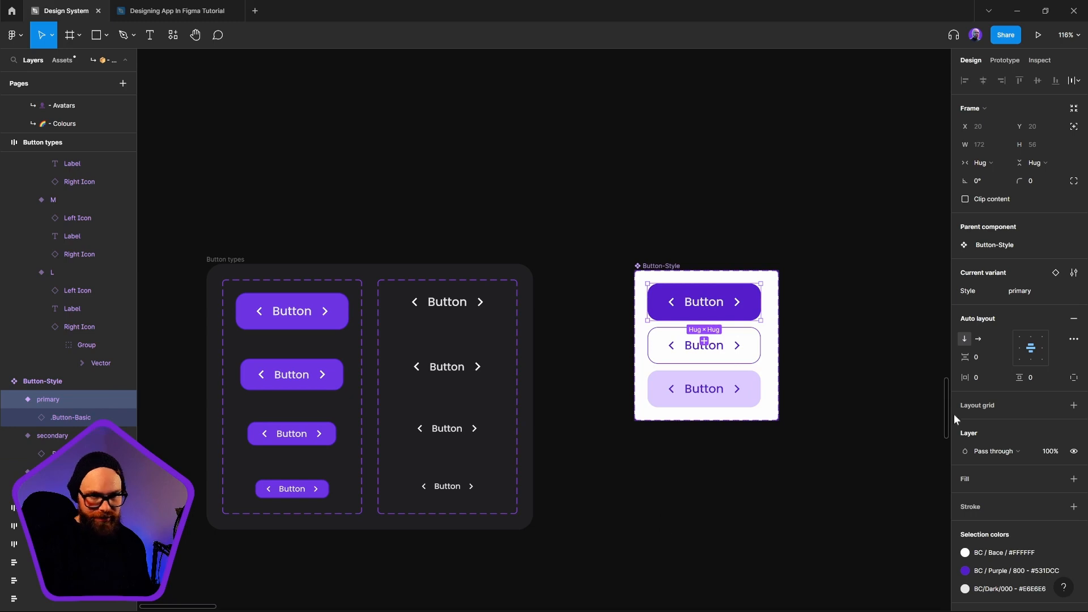
left_click(1019, 570)
left_click(1022, 569)
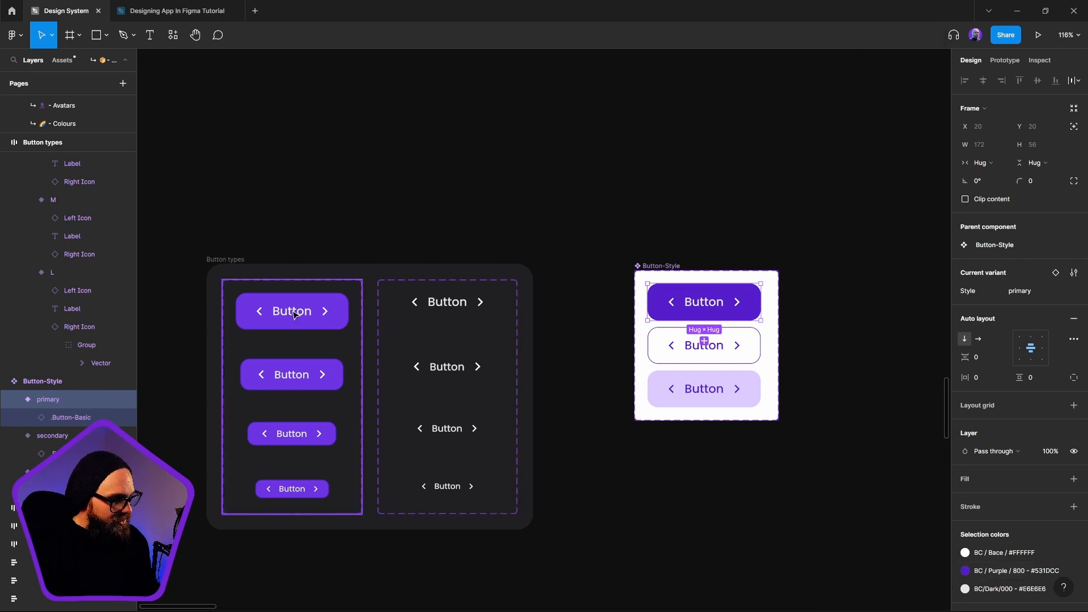
Remove the fill and the stroke from the XS, S, M and L variants of .Button-Basic
scroll(473, 323, "left", 3)
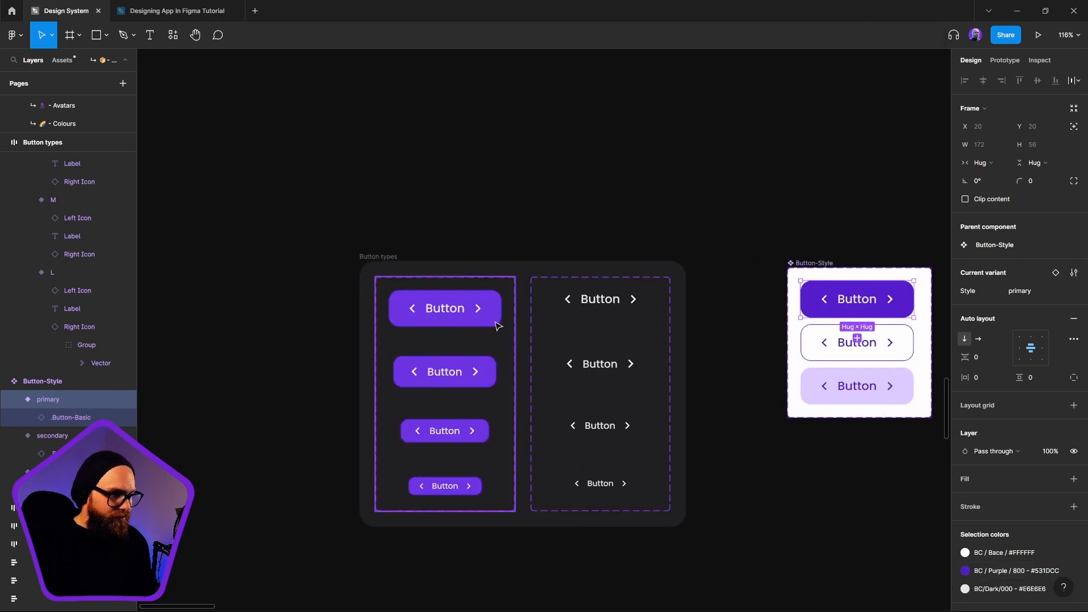
left_click(497, 324)
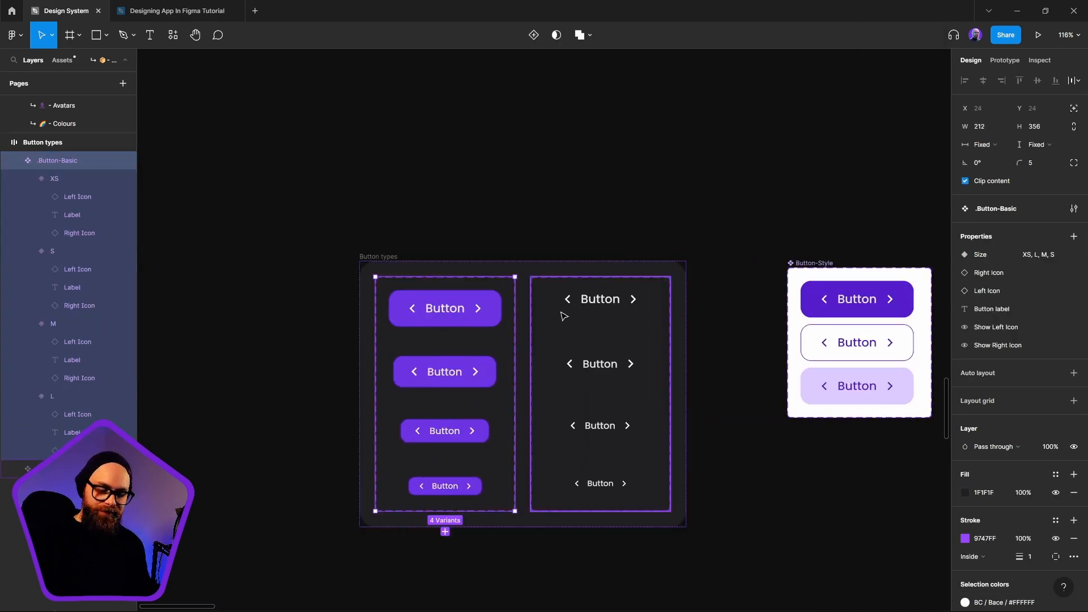
key("Return")
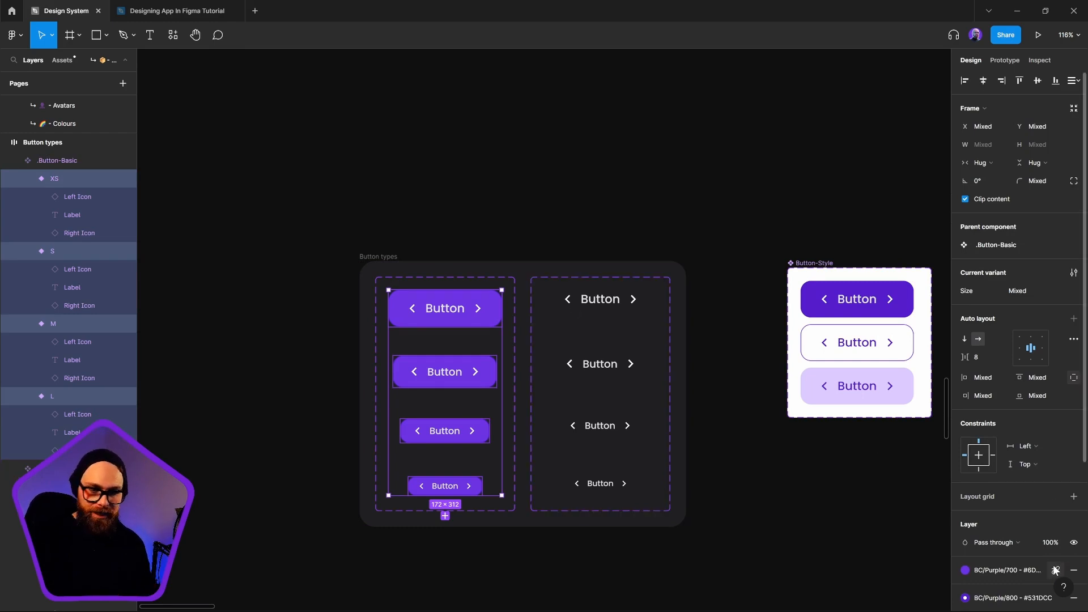
scroll(1023, 512, "down", 2)
left_click(1073, 494)
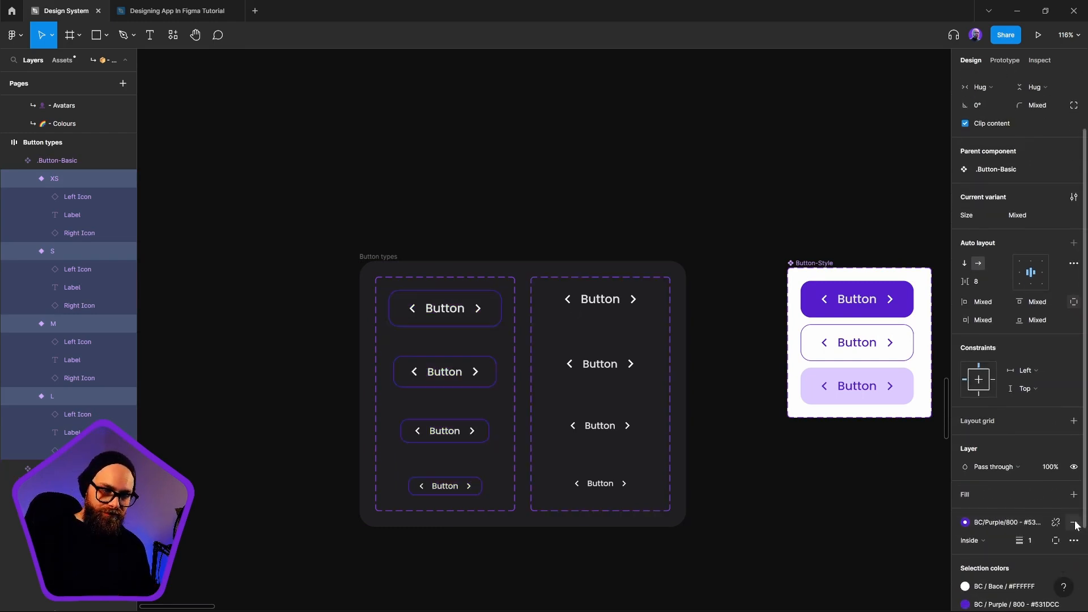
left_click(1074, 523)
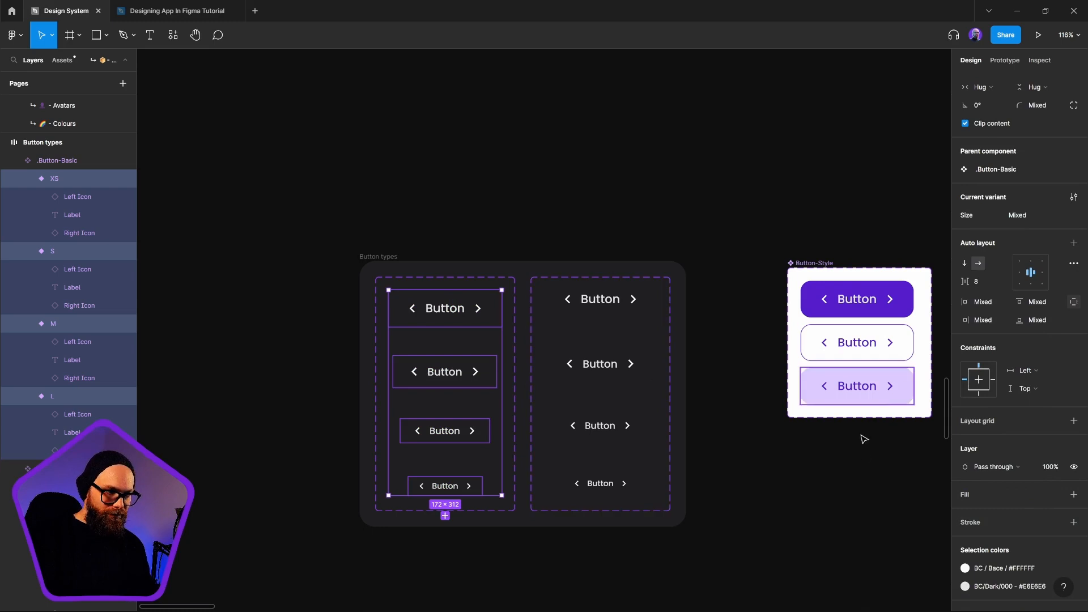
left_click(861, 495)
Place a new instance of the primary Button-Style variant beneath the Button-Style set
left_click(434, 314)
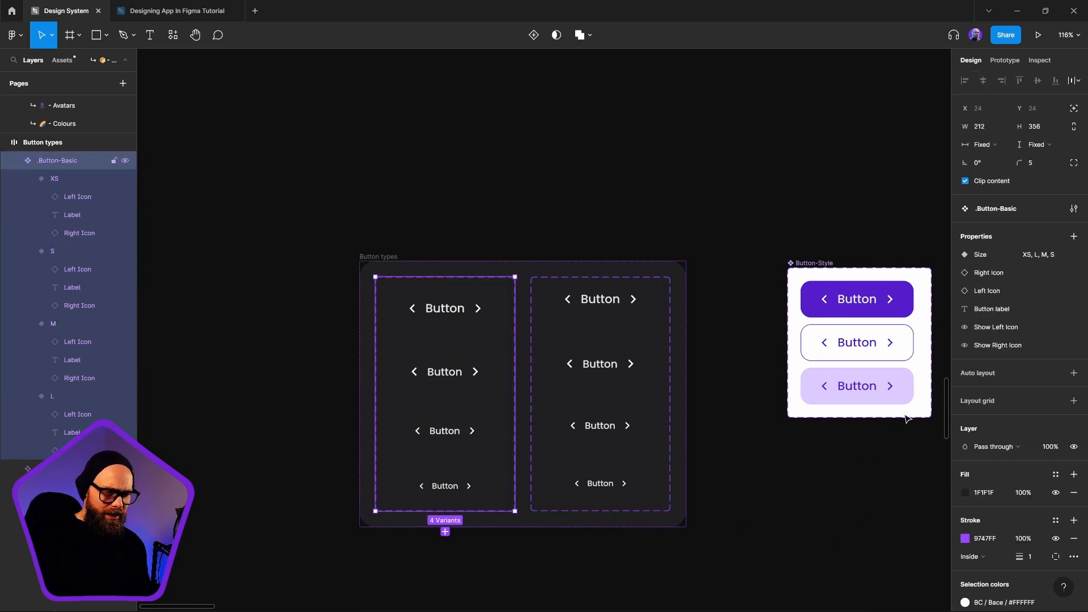
left_click(853, 301)
left_click_drag(874, 307, 670, 491)
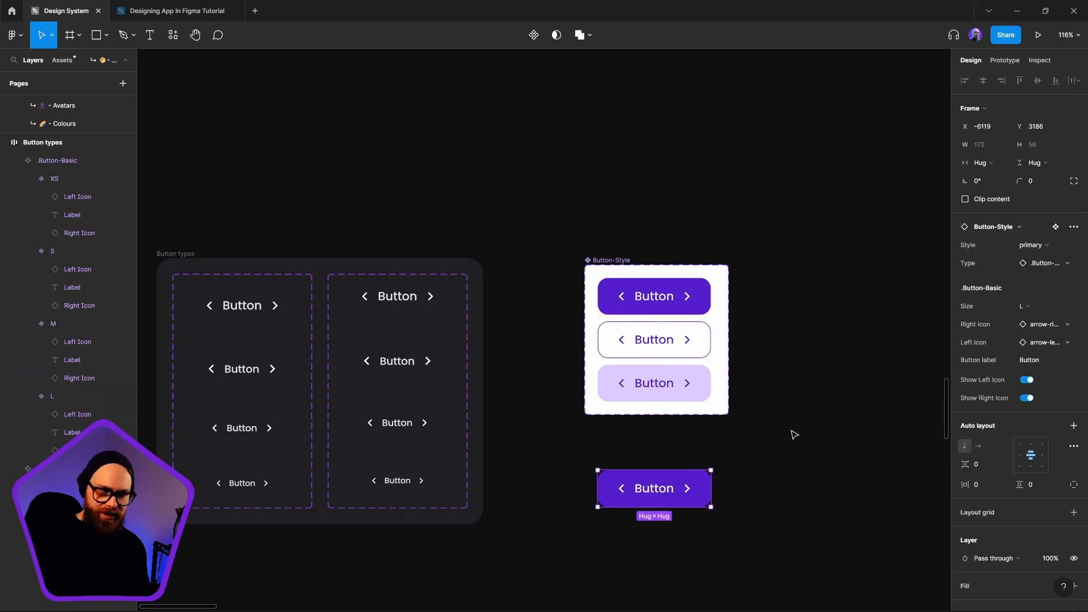
Test the new instance's Style by switching it to secondary, primary and treasury
left_click(1037, 244)
left_click(1031, 231)
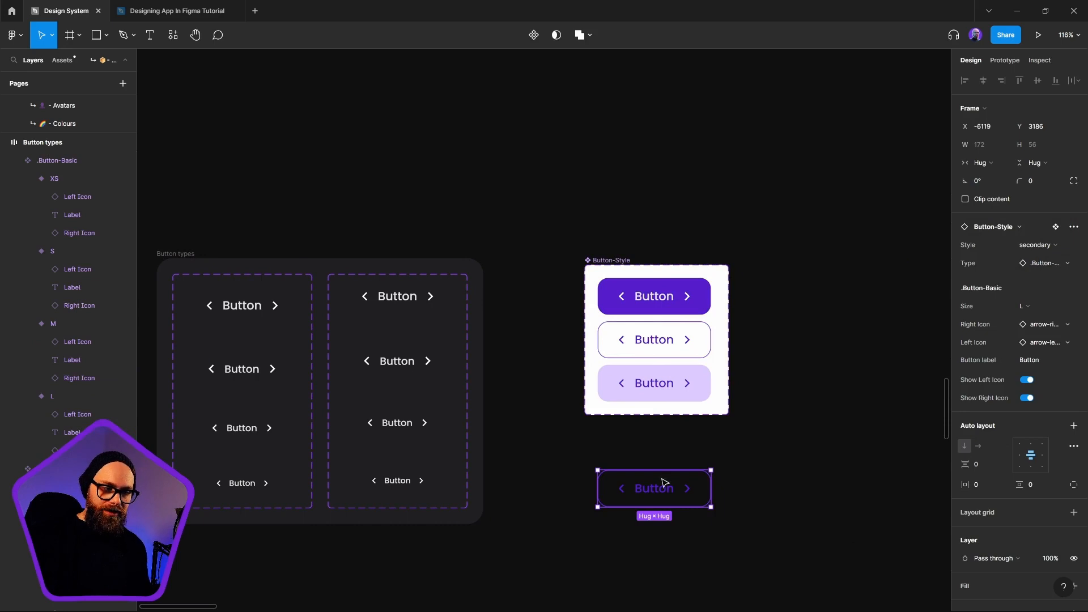
left_click(1032, 245)
left_click(1029, 258)
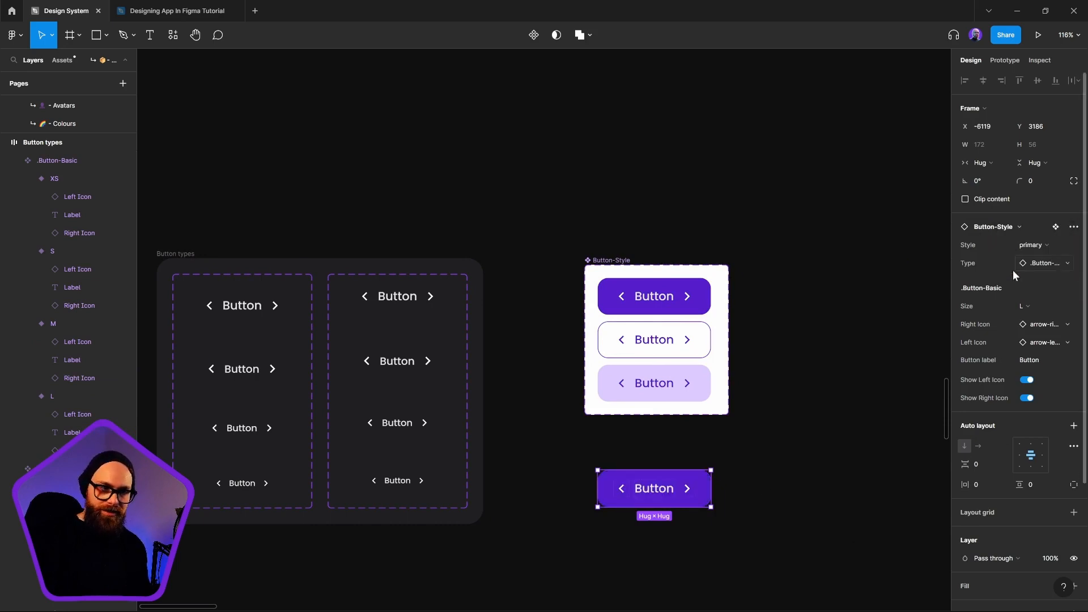
left_click(1041, 244)
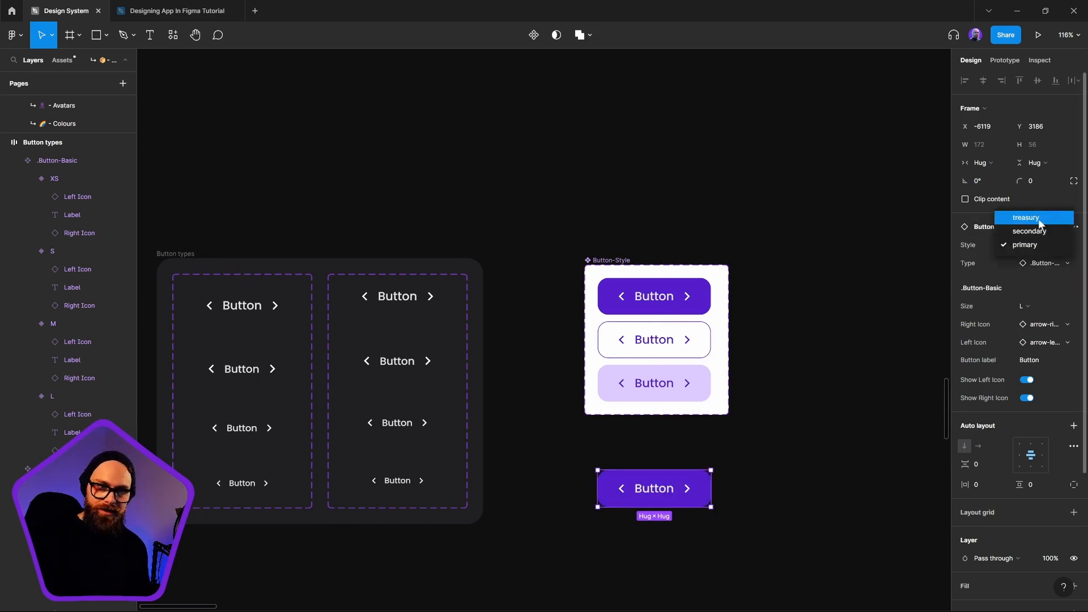
left_click(1038, 218)
Nudge the treasury instance slightly up and to the right and swap its Type to .Button-Link
left_click(683, 547)
left_click(706, 485)
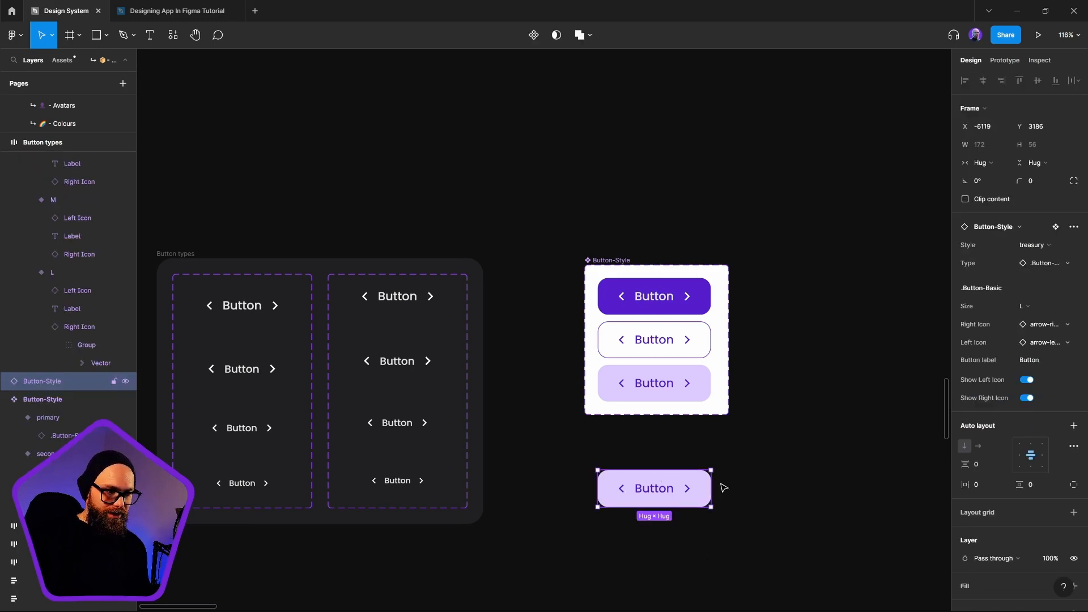
left_click_drag(705, 486, 708, 473)
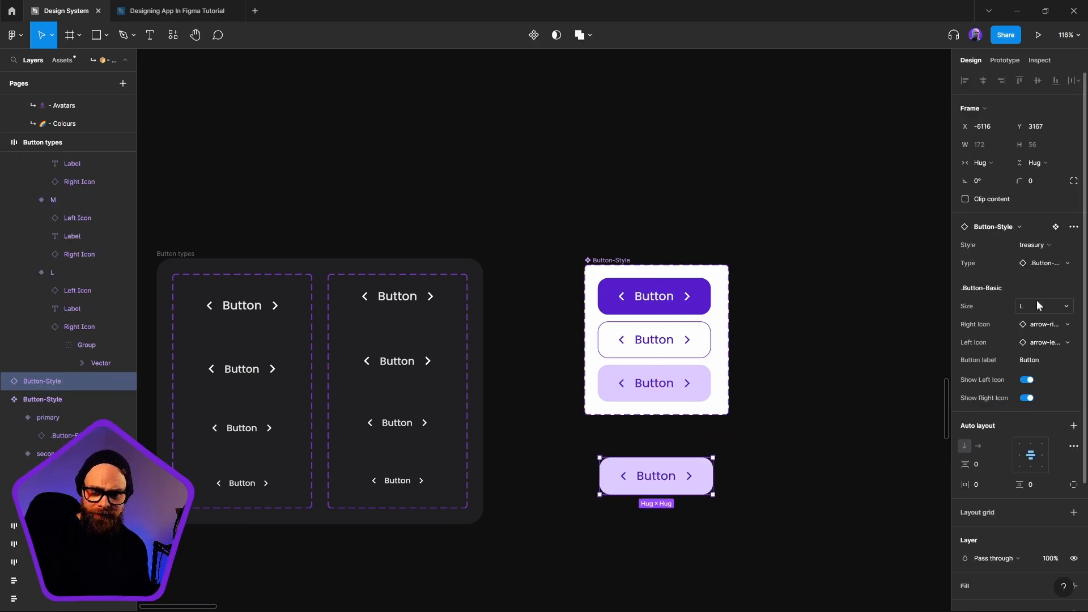
left_click(1046, 263)
left_click(1011, 409)
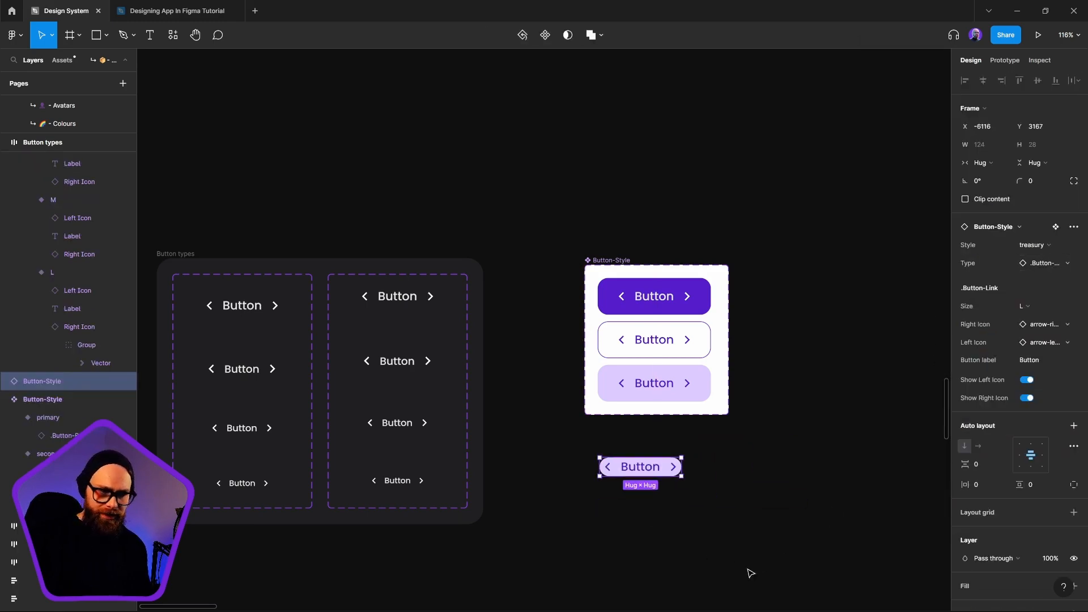
Switch the link-type instance's Style to secondary and finally to primary
left_click(1055, 251)
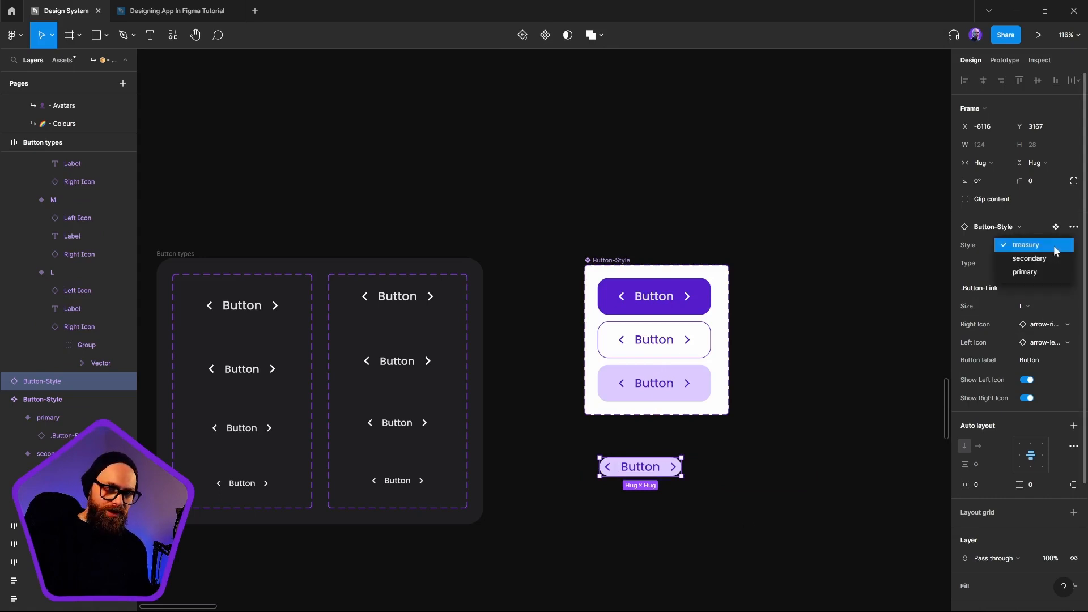
left_click(1052, 259)
left_click(1053, 244)
left_click(1049, 260)
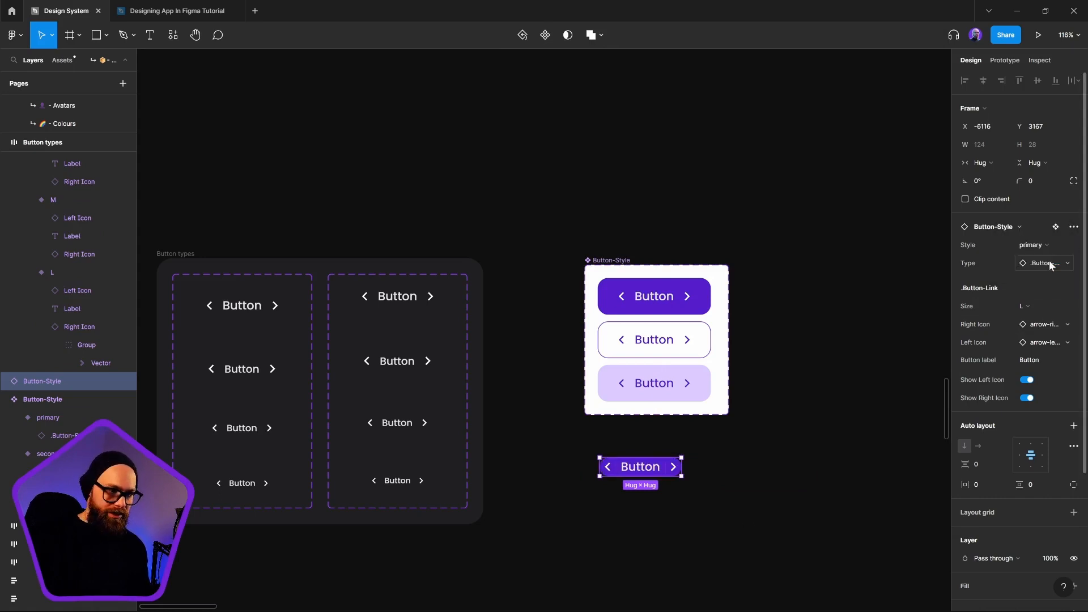
Delete the link-type test instance placed beneath the Button-Style set
left_click(829, 488)
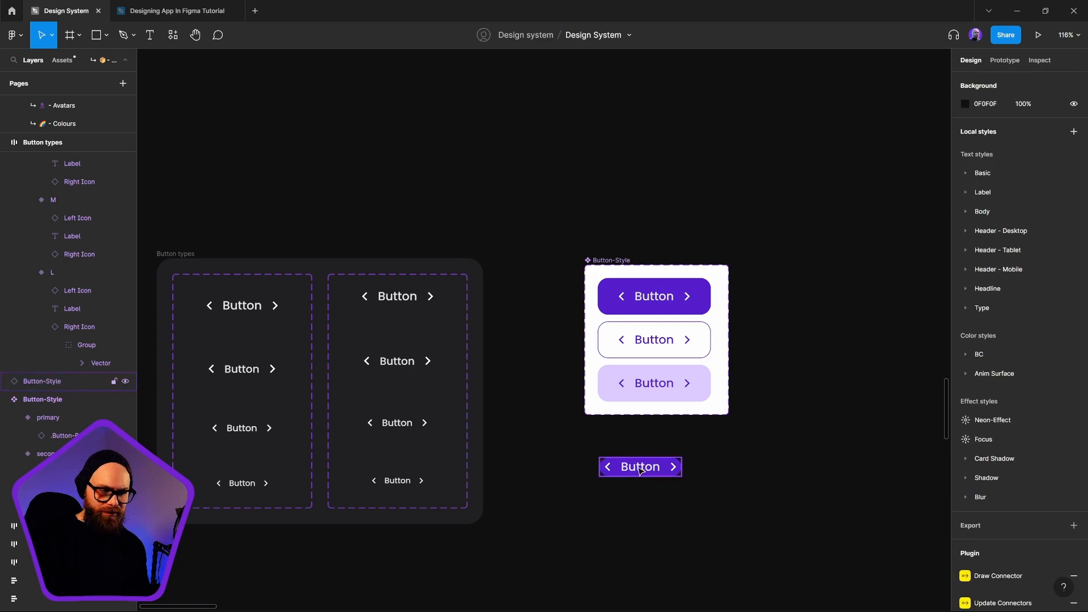
left_click(644, 465)
left_click(406, 301)
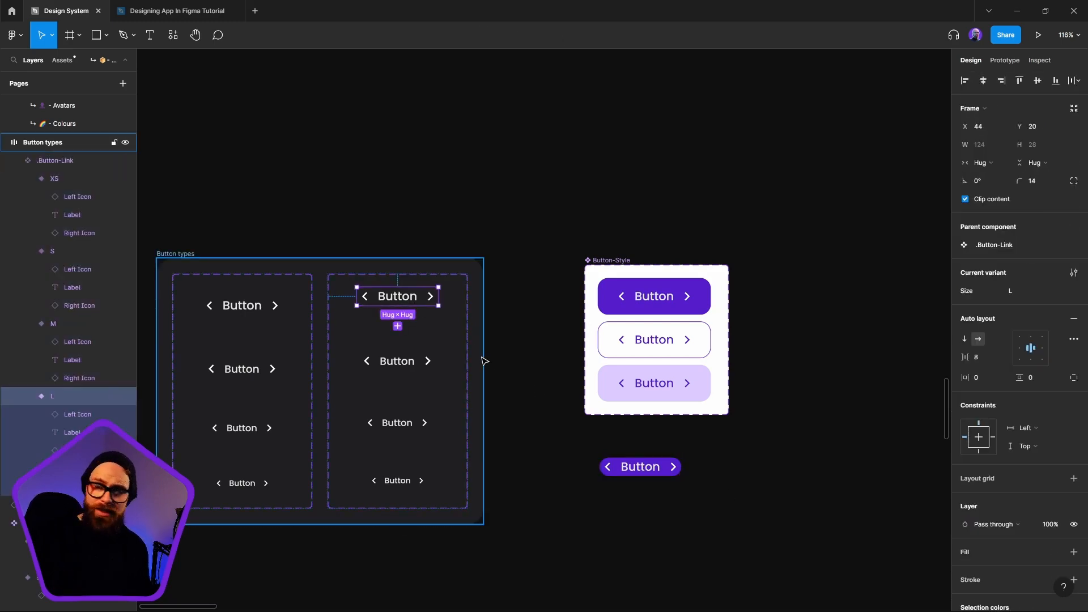
left_click(628, 467)
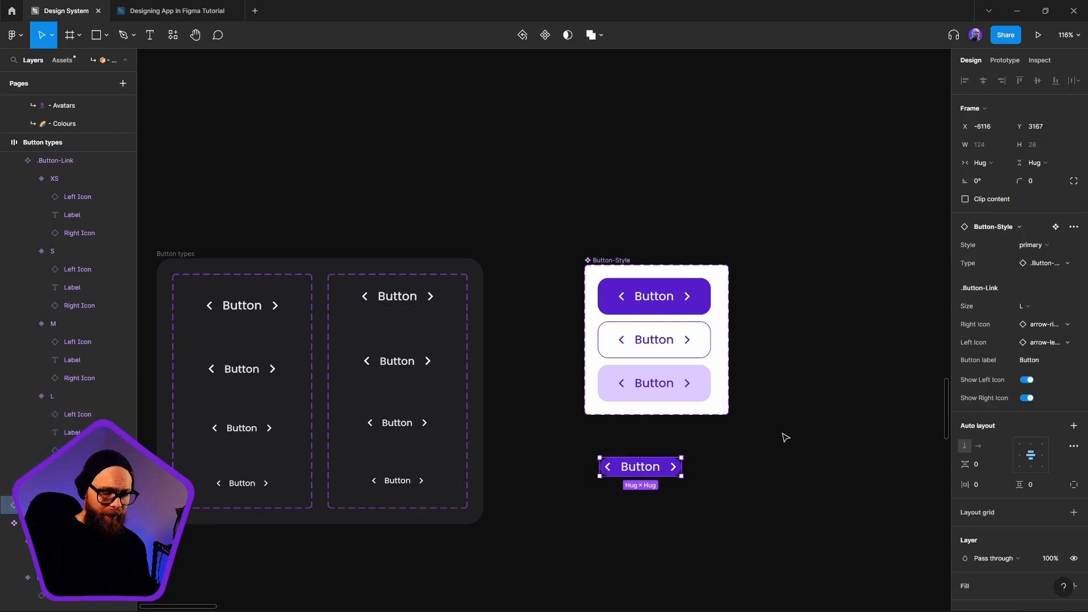
key("Delete")
Add a variant below treasury in the Button-Style set and set its Style to Clear
left_click(596, 263)
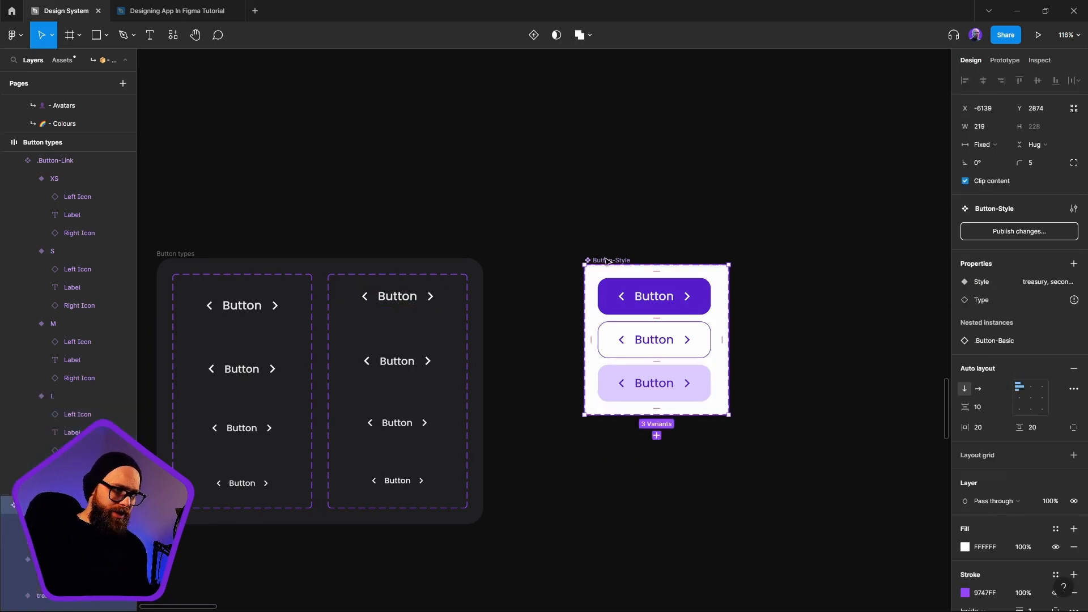
left_click(709, 397)
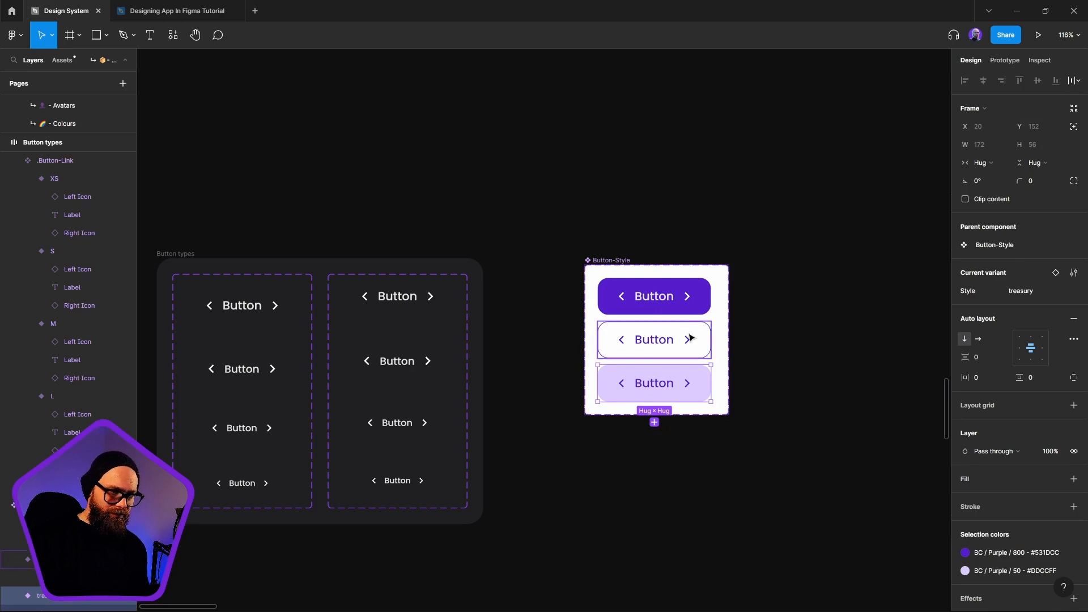
left_click(654, 423)
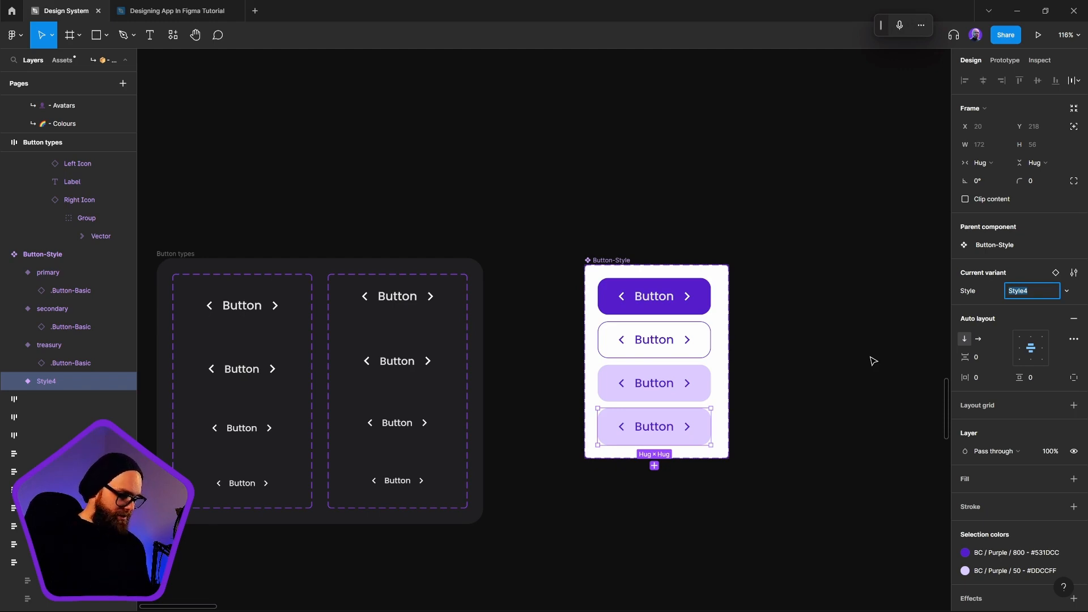
type("Clean")
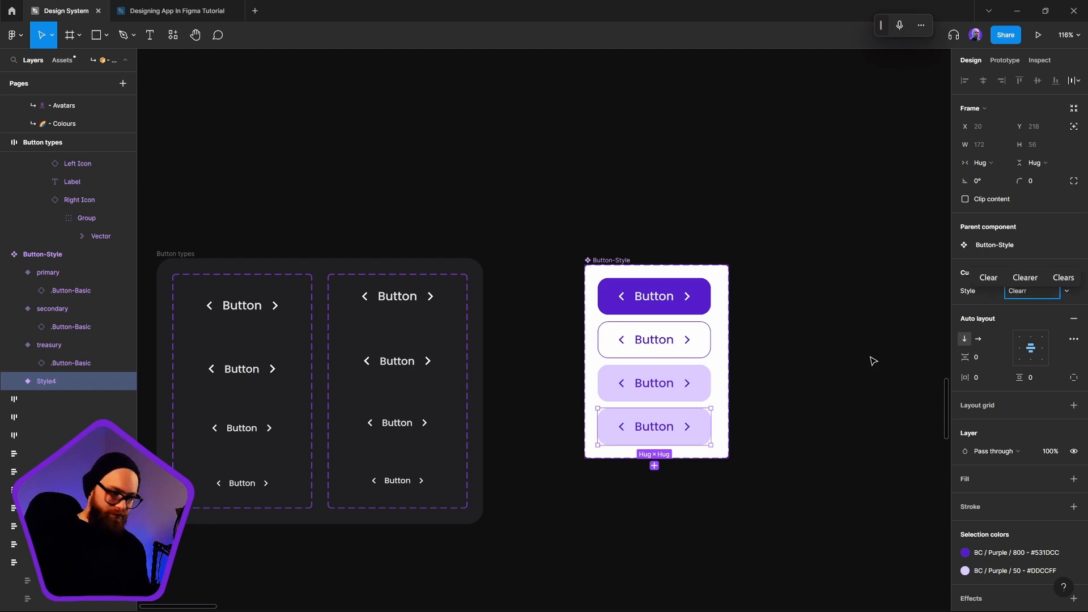
key("BackSpace")
key("Return")
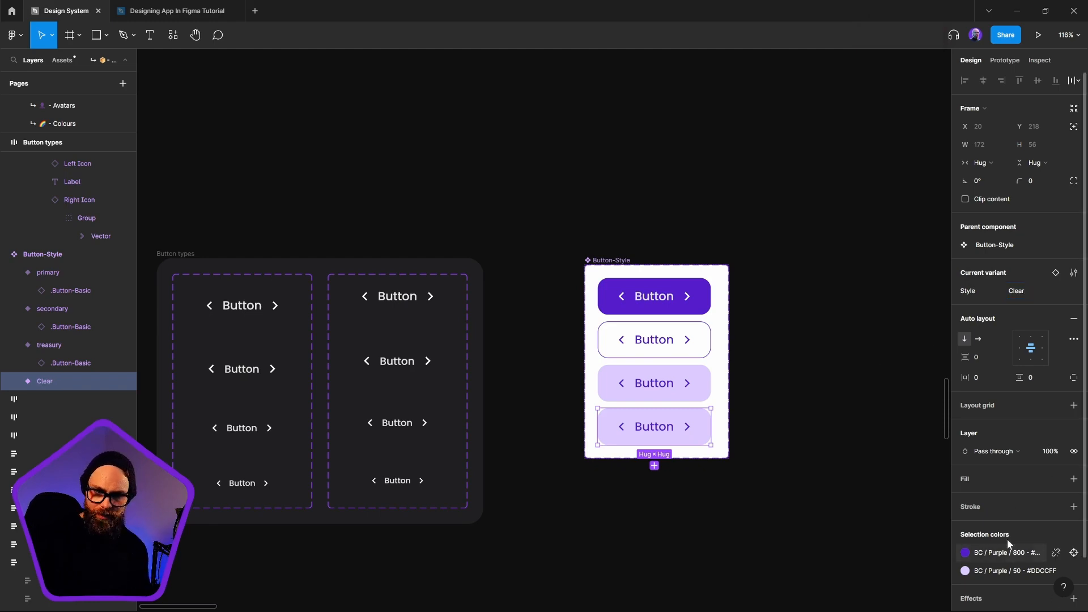
left_click(754, 522)
Remove the fill from the .Button-Basic instance nested in the Clear variant
left_click(692, 420)
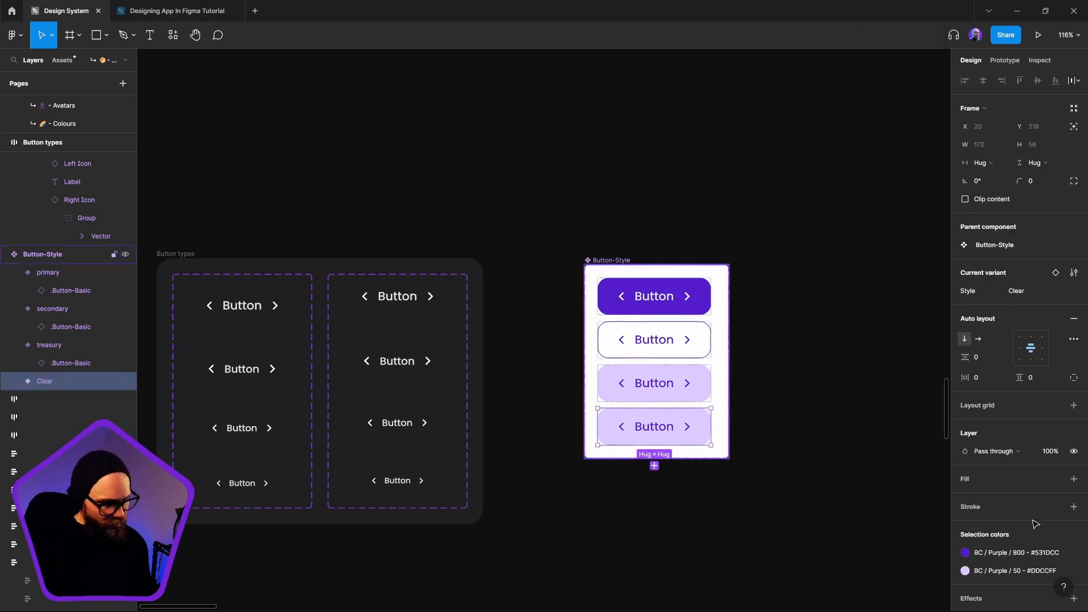
left_click(14, 381)
left_click(67, 399)
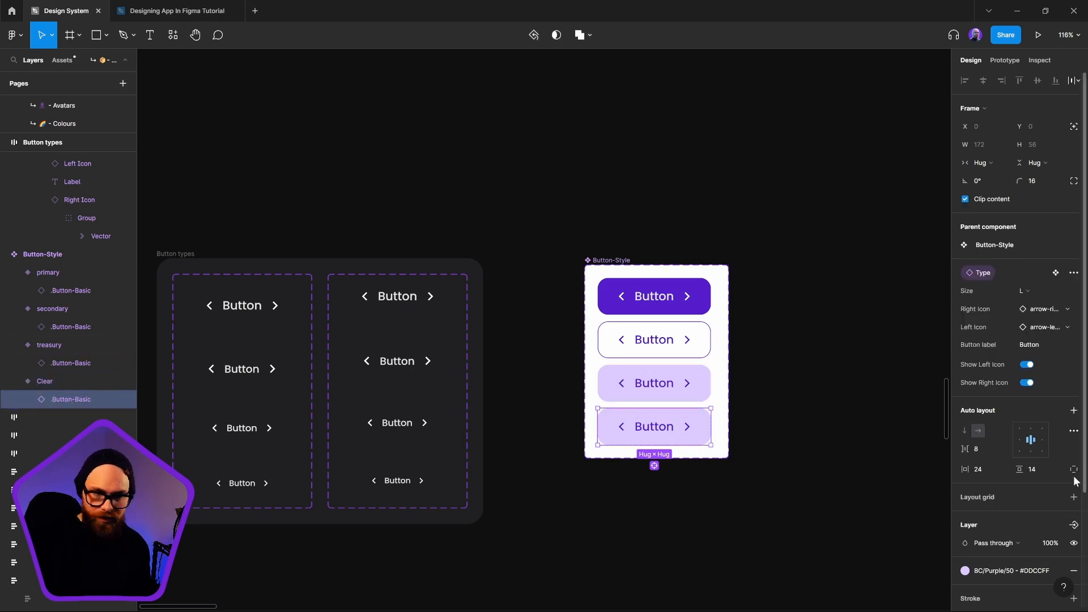
scroll(1032, 496, "down", 2)
left_click(1074, 496)
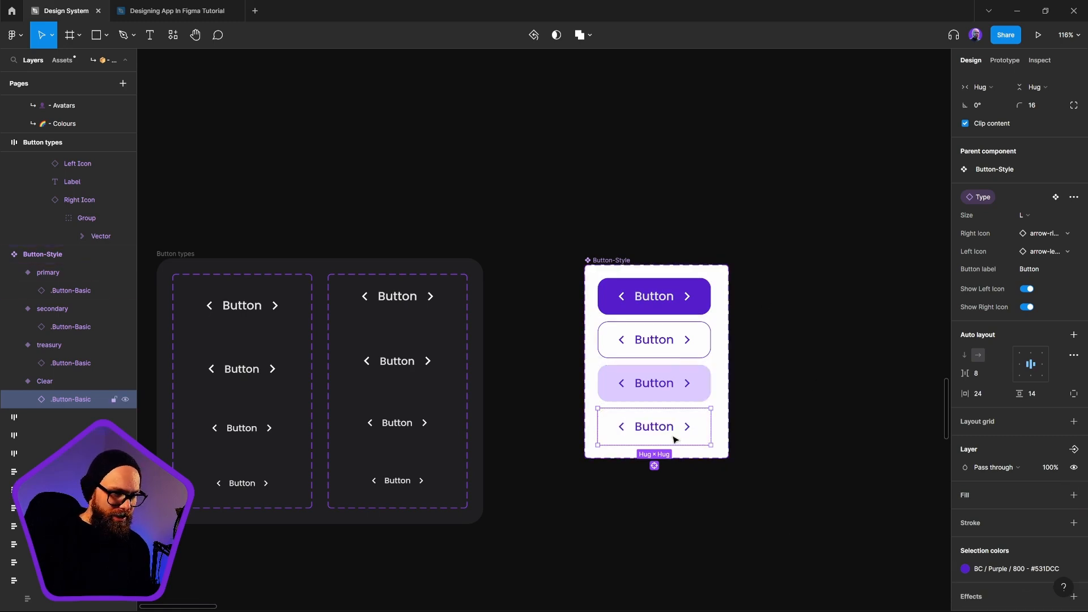
Change the Clear variant's label and icon color to BC/Purple/50 (#DDCCFF)
left_click(1007, 566)
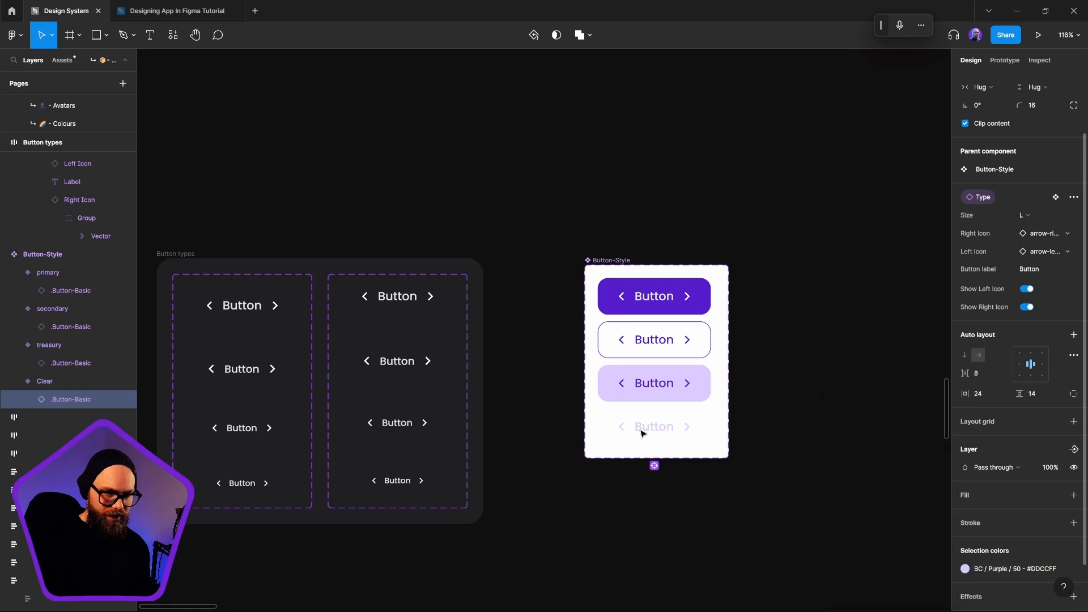
left_click(845, 490)
left_click(771, 520)
scroll(721, 483, "down", 2)
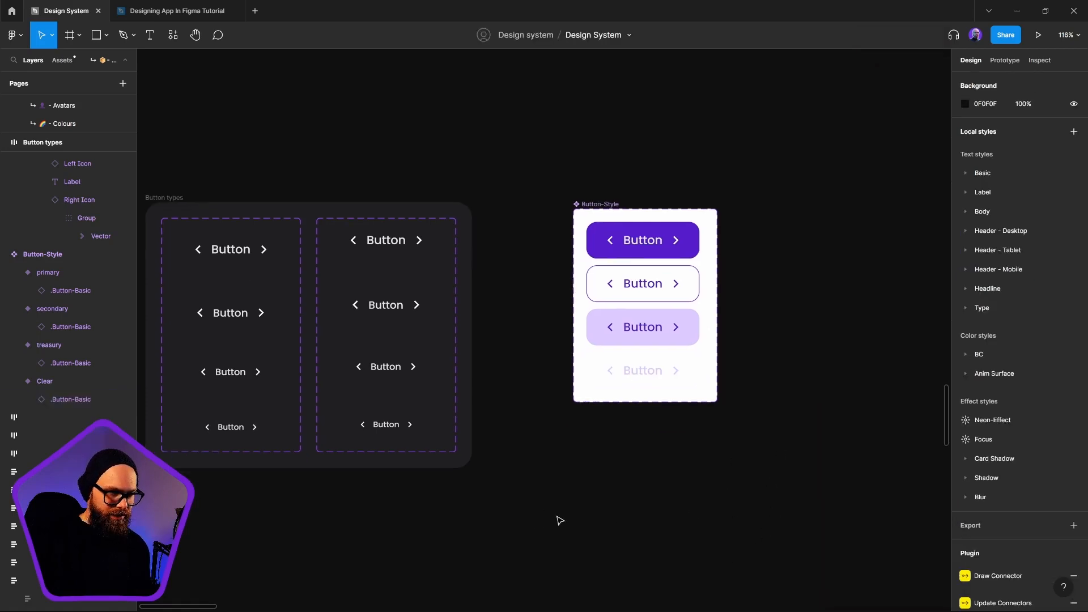
Place a test instance of the Clear variant beneath the Button-Style set
left_click(665, 373)
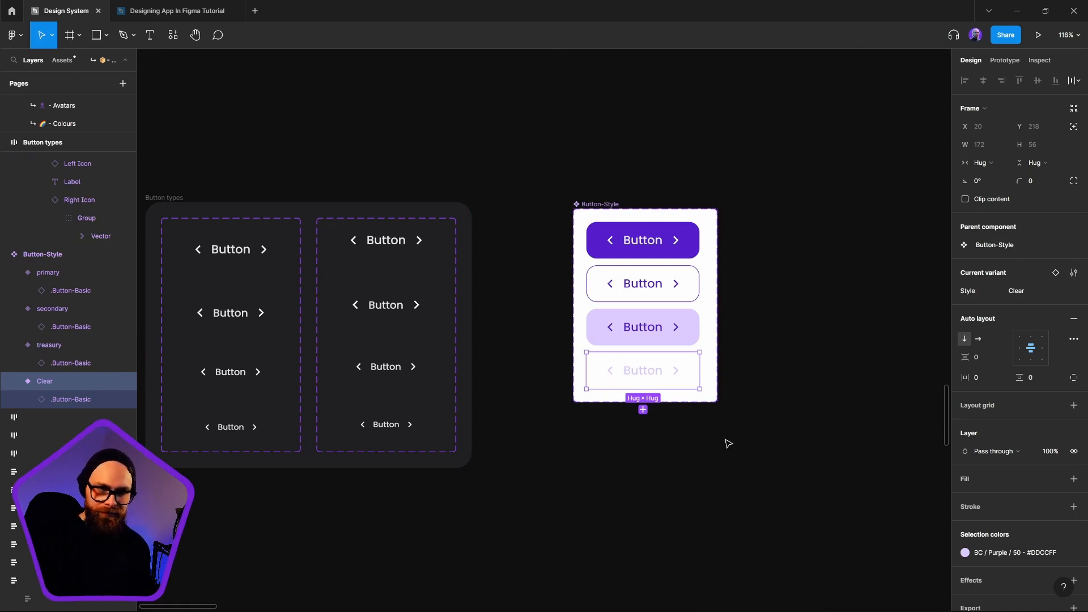
left_click_drag(660, 412, 696, 518)
left_click(771, 576)
left_click_drag(771, 575, 802, 519)
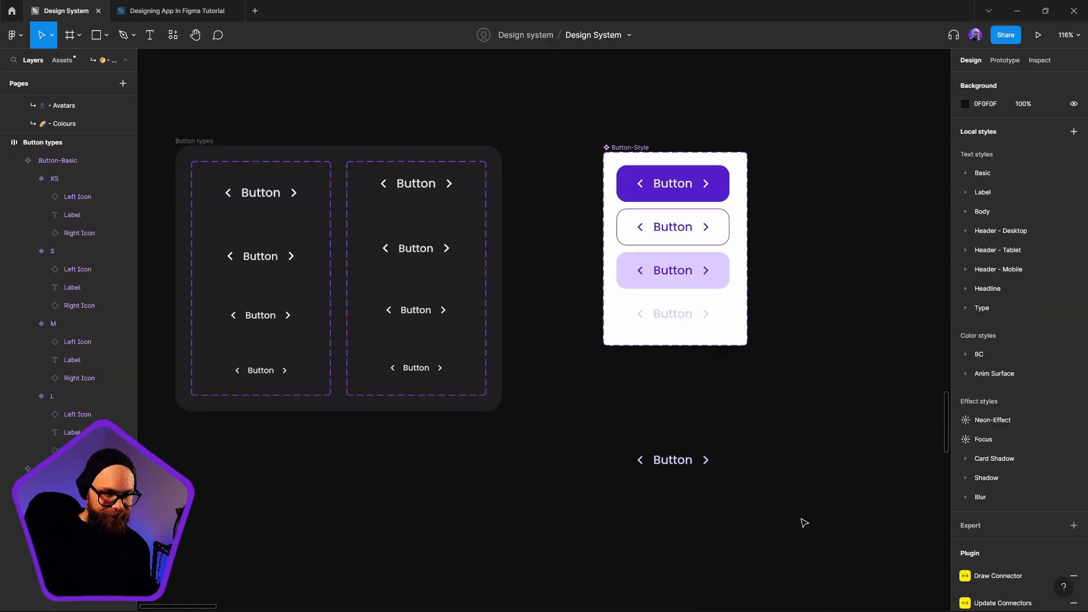
left_click(700, 469)
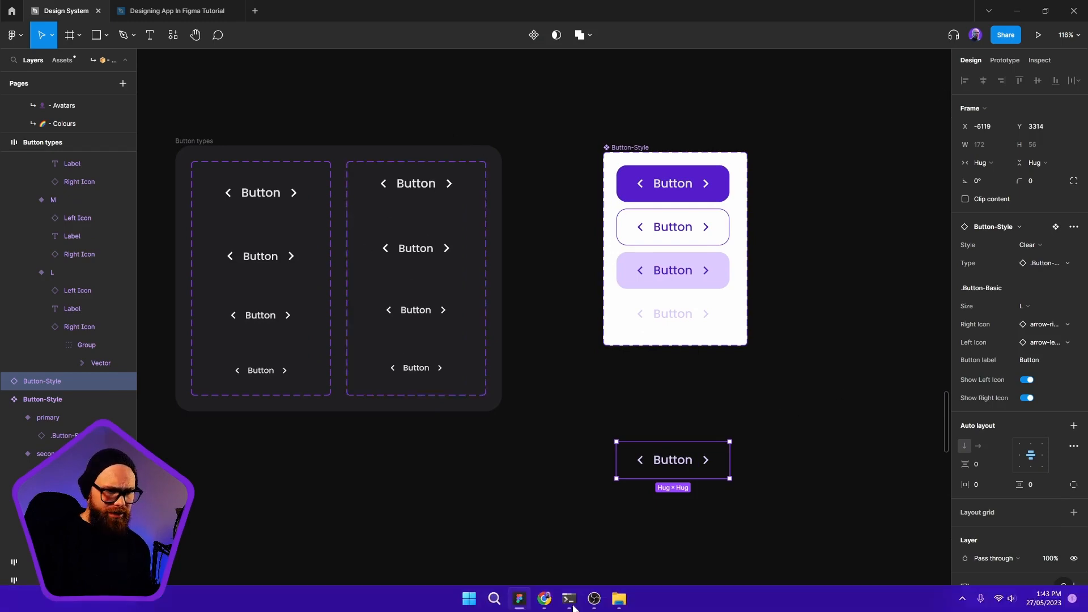
left_click(834, 537)
Test the Clear instance by swapping its Type to .Button-Link, and delete the instance
left_click(694, 468)
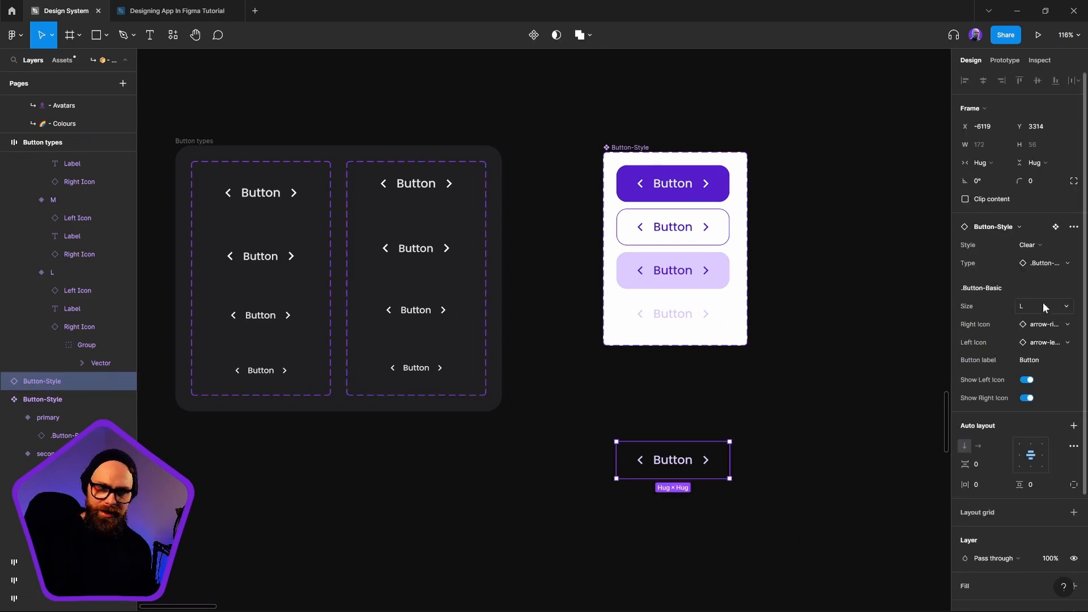
left_click(1046, 247)
left_click(1046, 247)
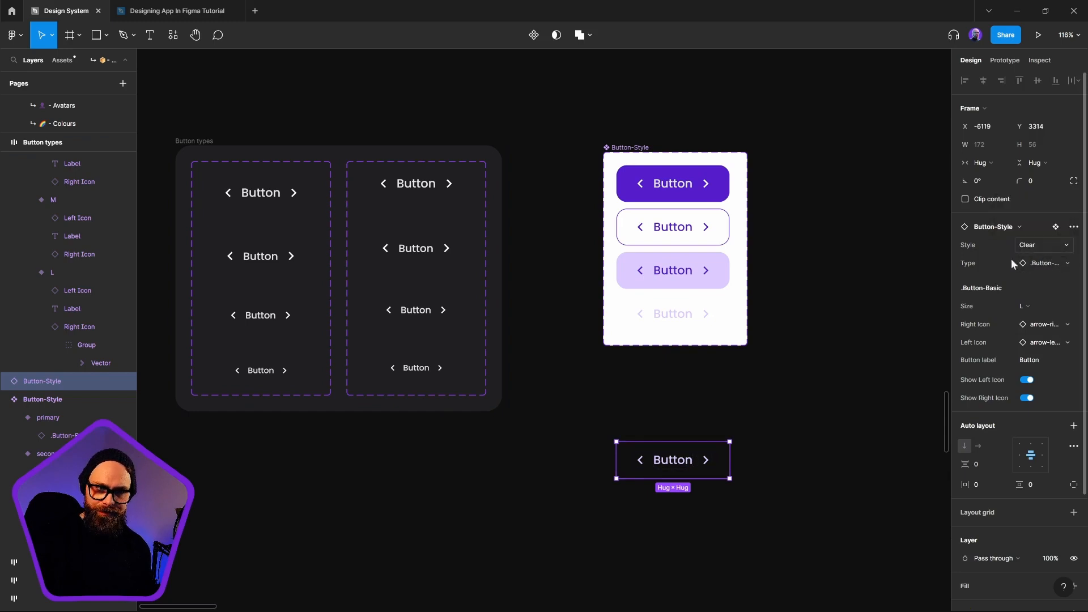
left_click(1052, 264)
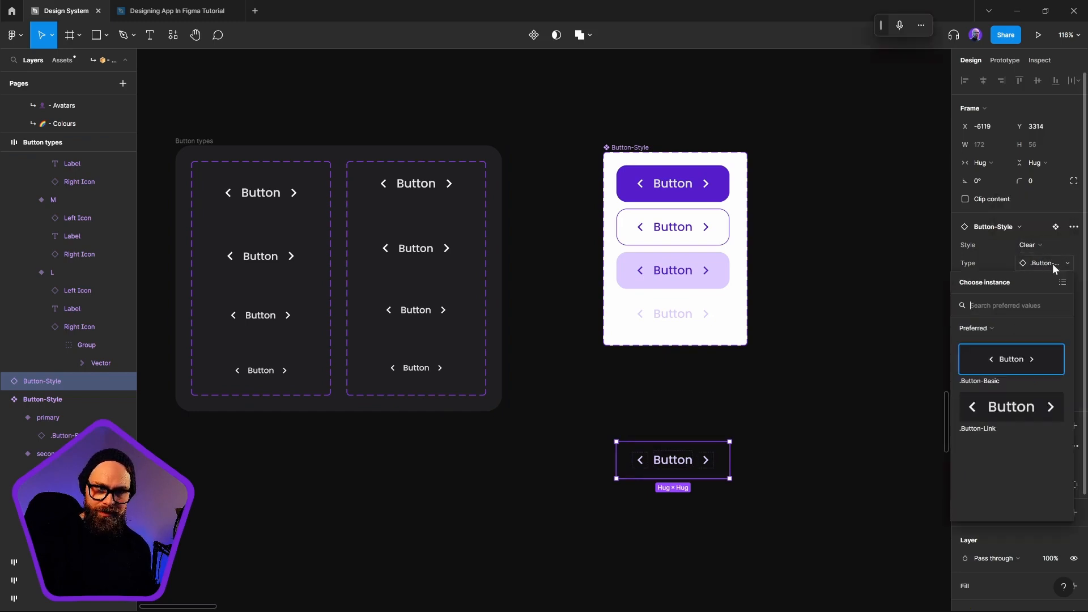
left_click(994, 392)
left_click(834, 434)
left_click_drag(646, 452, 683, 440)
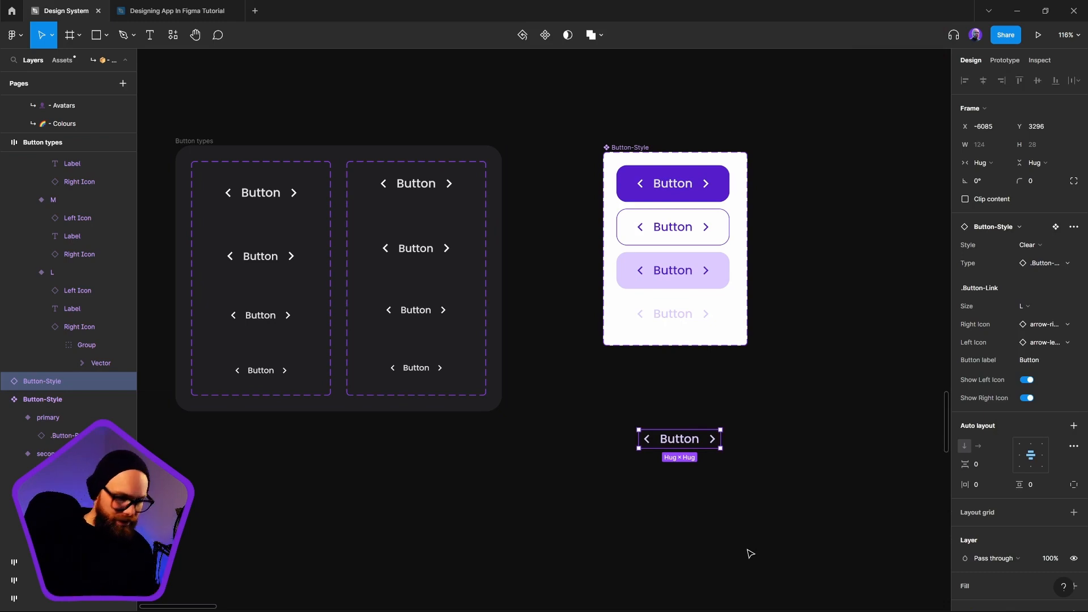
key("Delete")
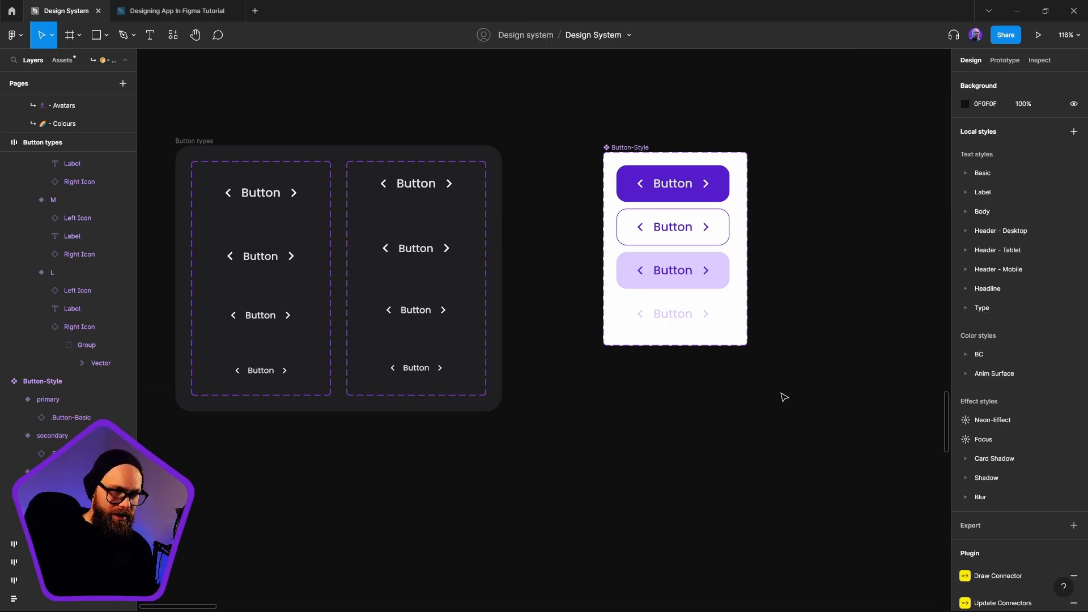
Duplicate the .Button-Basic component set inside the Button types frame
scroll(787, 392, "up", 1)
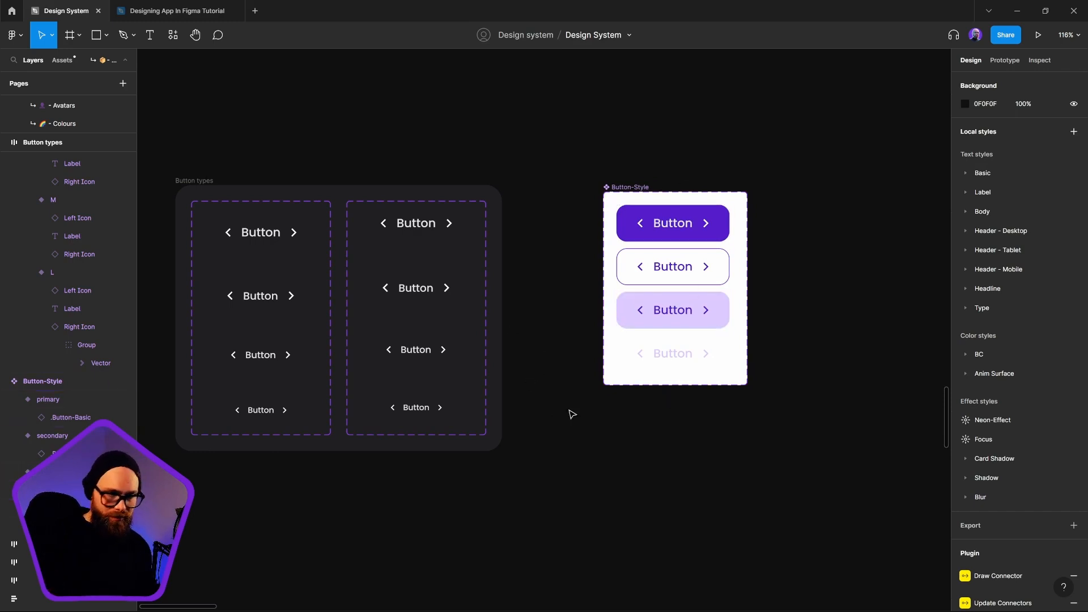
left_click(684, 365)
left_click(697, 564)
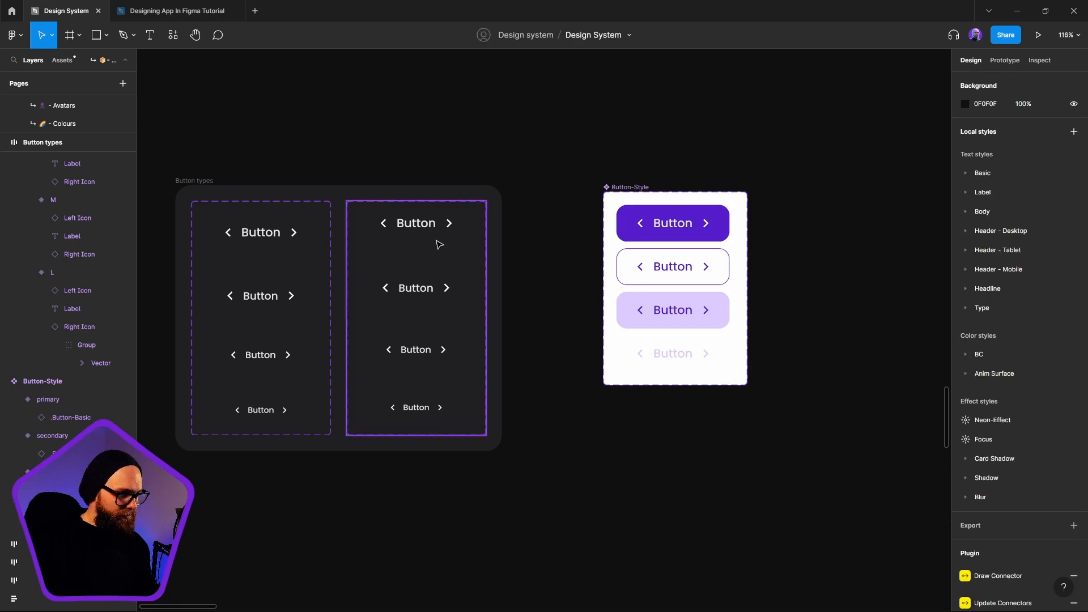
left_click(432, 238)
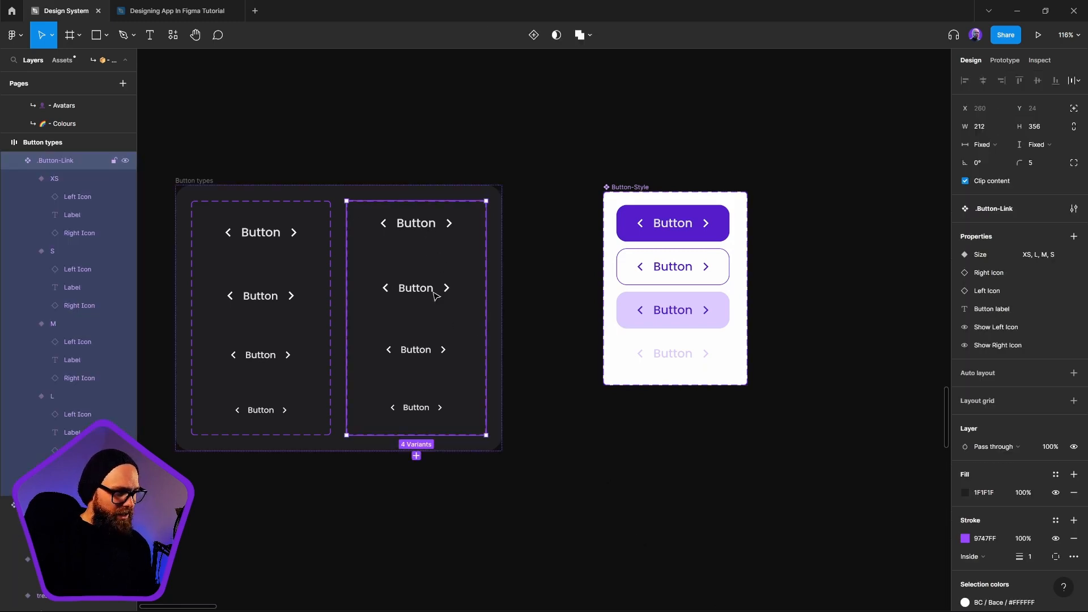
left_click(296, 274)
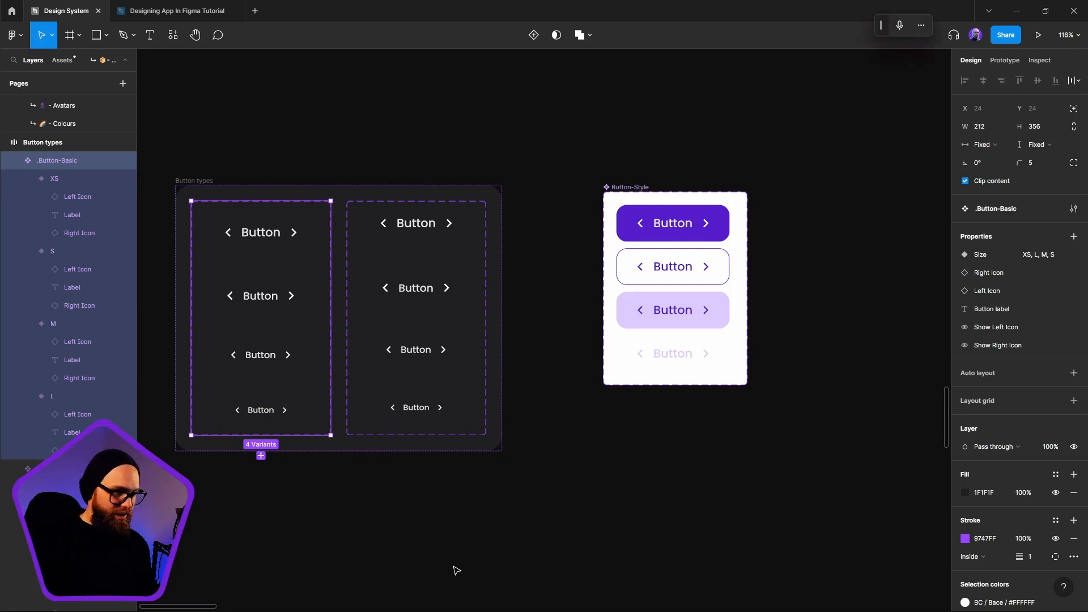
key("ctrl+d")
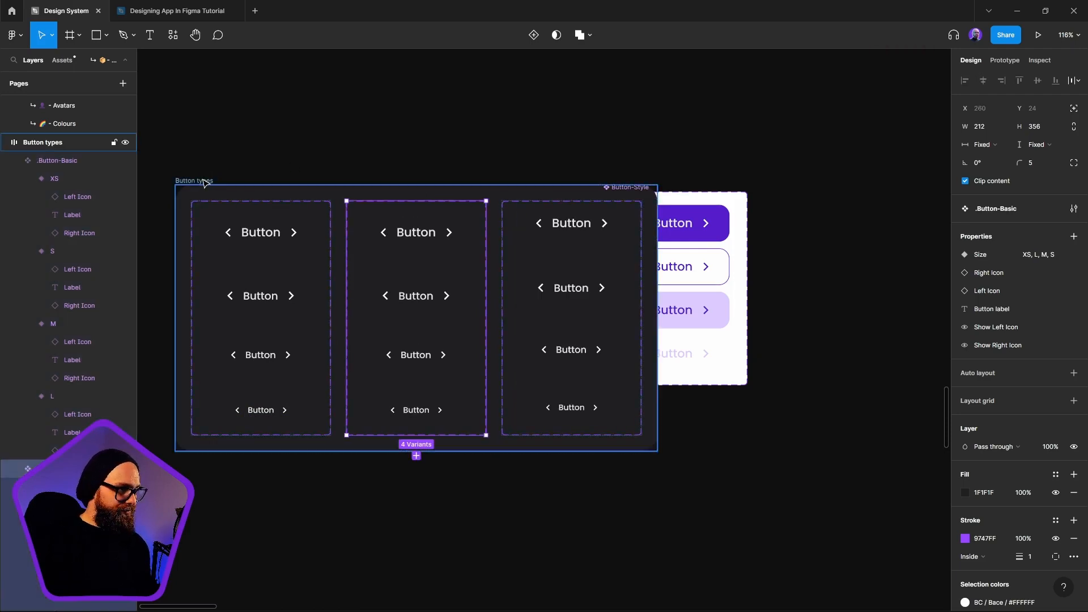
Move the widened Button types frame clear of the Button-Style set and rename the duplicated component set .Button-FAB
left_click_drag(204, 180, 169, 289)
left_click_drag(584, 365, 816, 323)
left_click_drag(393, 249, 310, 213)
left_click(543, 263)
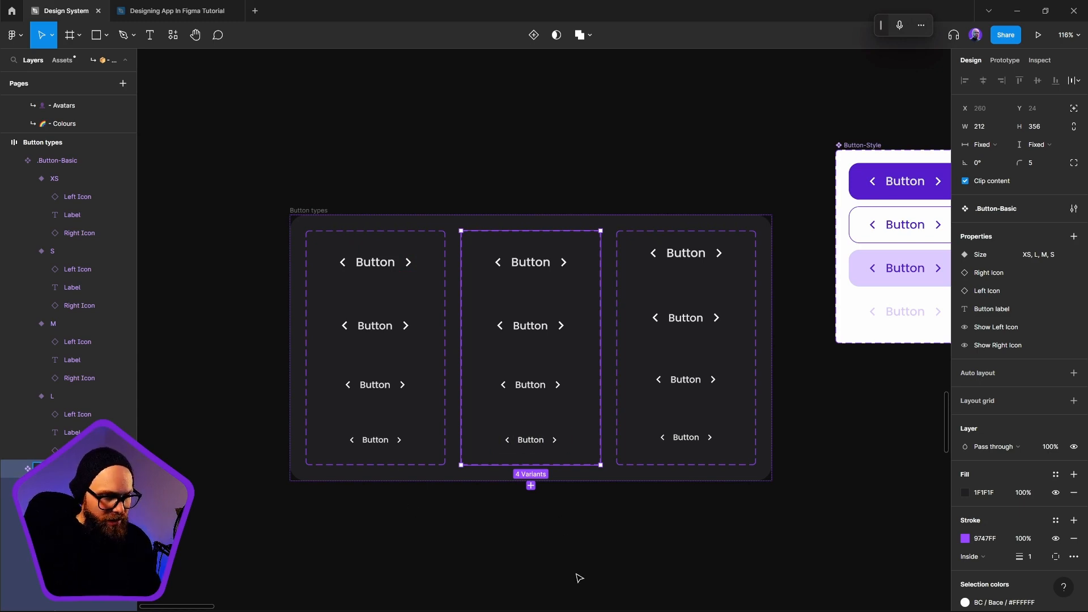
left_click(595, 561)
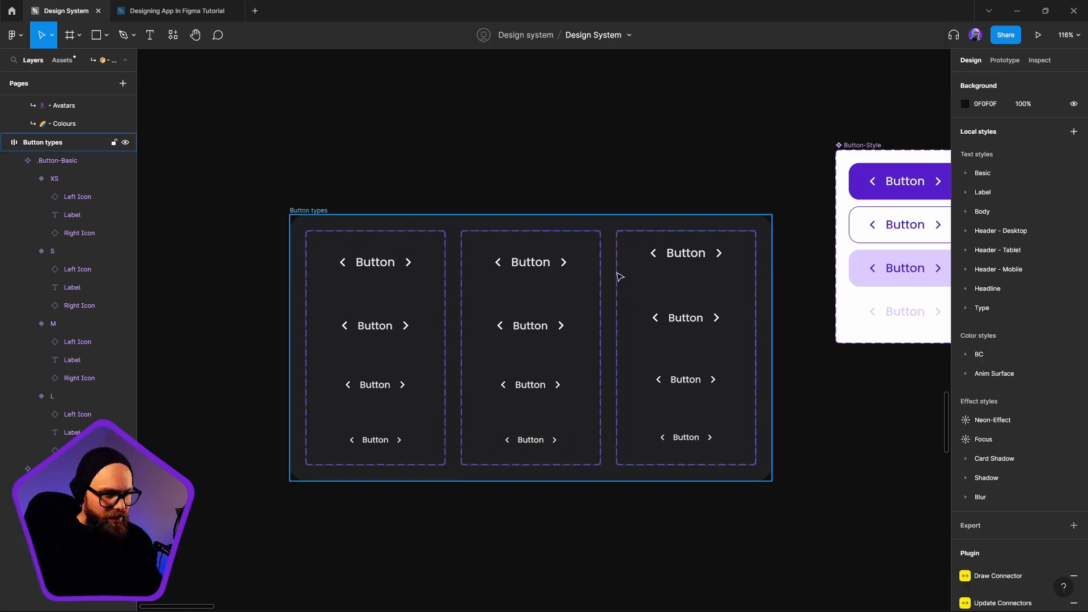
Delete the text labels from all four size variants of the .Button-FAB set
left_click(535, 262, "ctrl")
left_click(533, 327, "ctrl+shift")
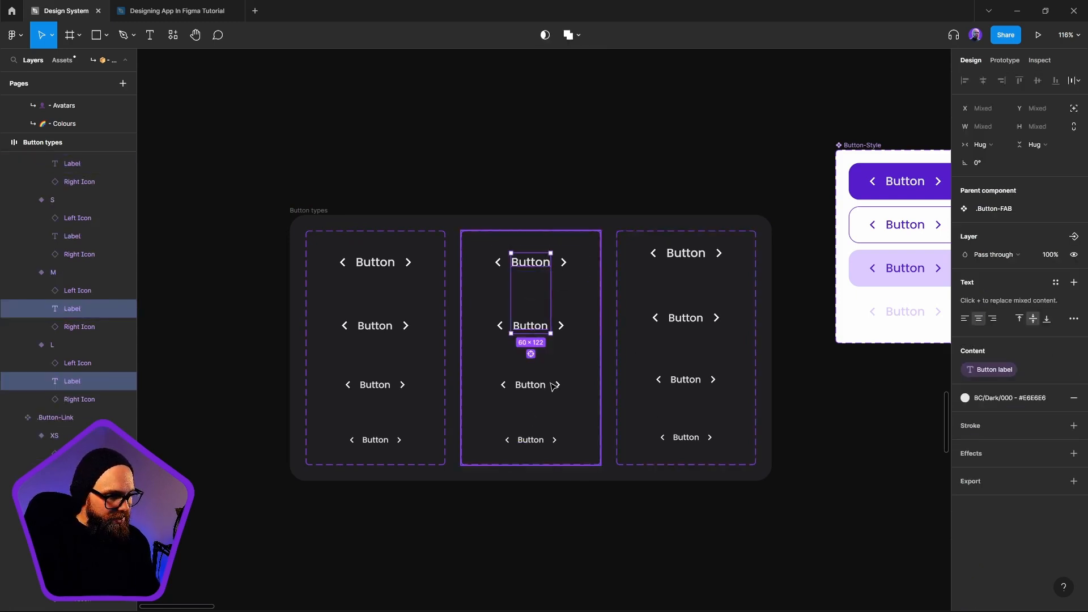
left_click(535, 384, "ctrl+shift")
left_click(535, 442, "ctrl+shift")
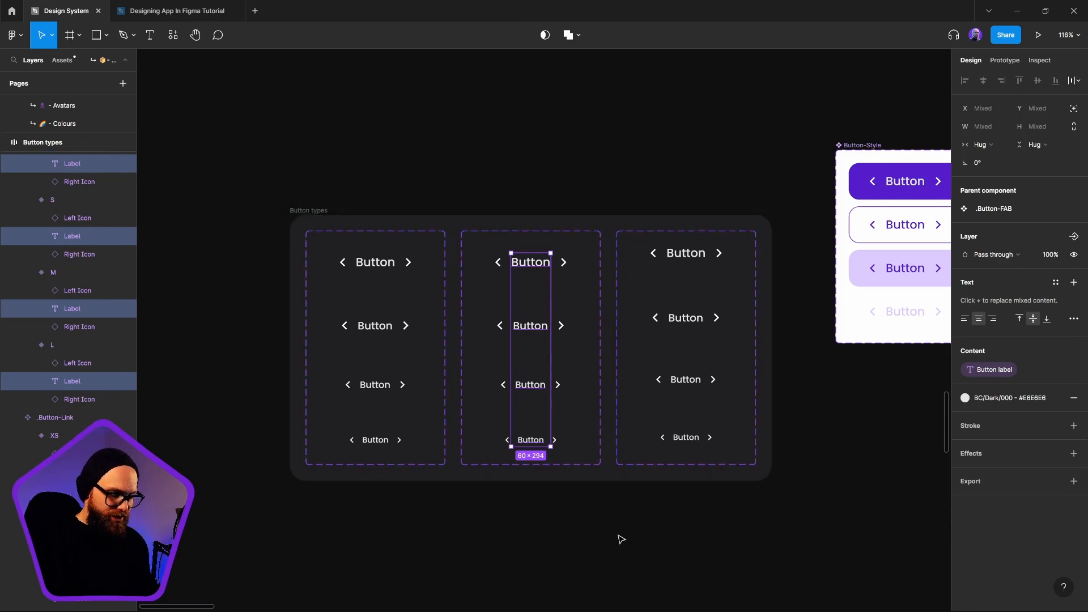
key("Delete")
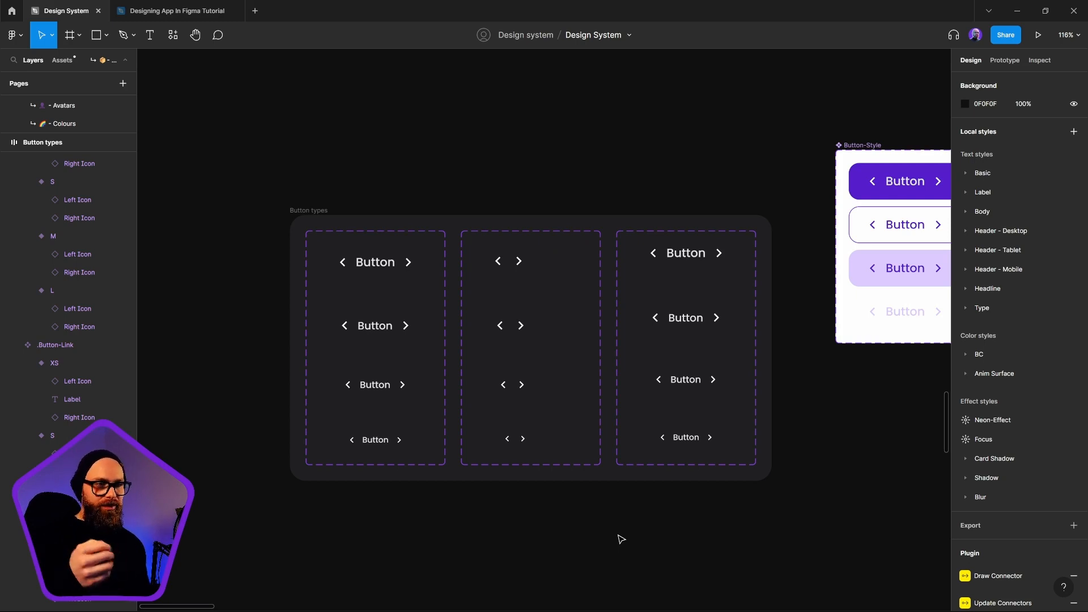
key("ctrl+z")
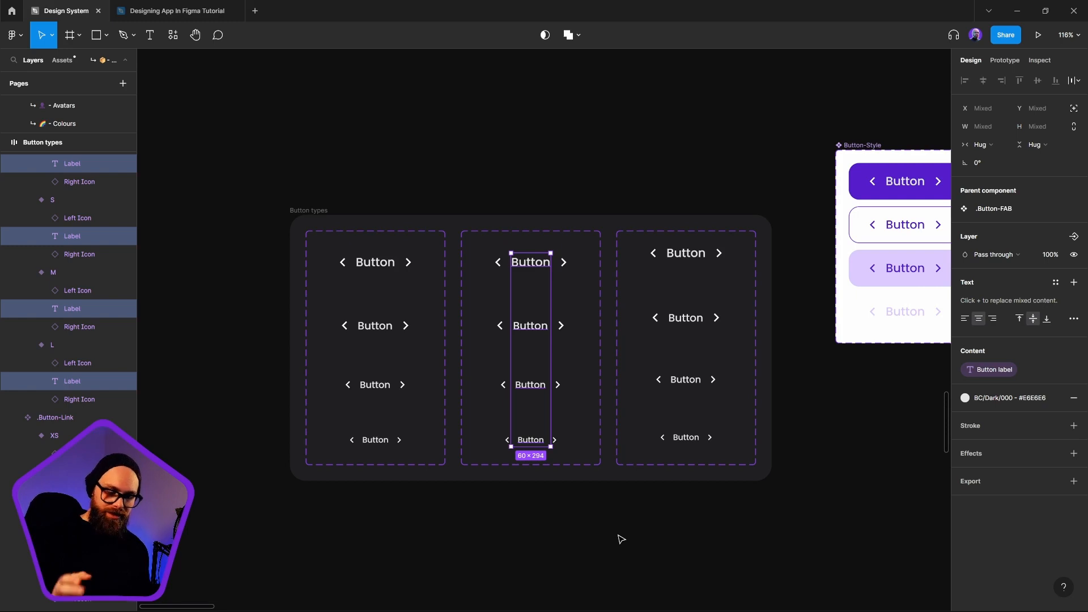
key("Delete")
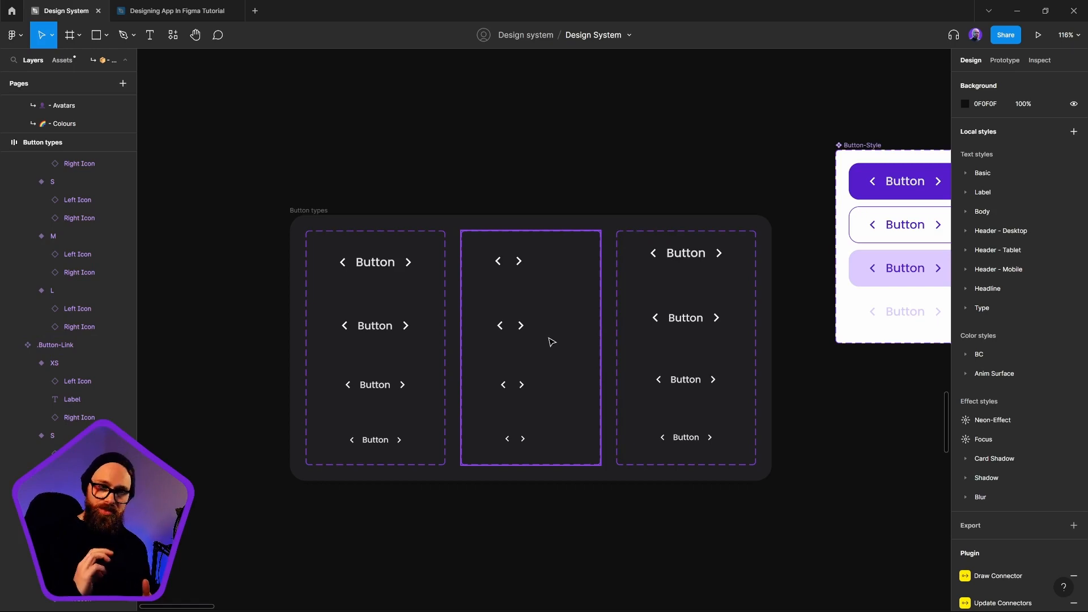
Delete the right icons from all four size variants of the .Button-FAB set
left_click(518, 261)
double_click(519, 261)
double_click(521, 263)
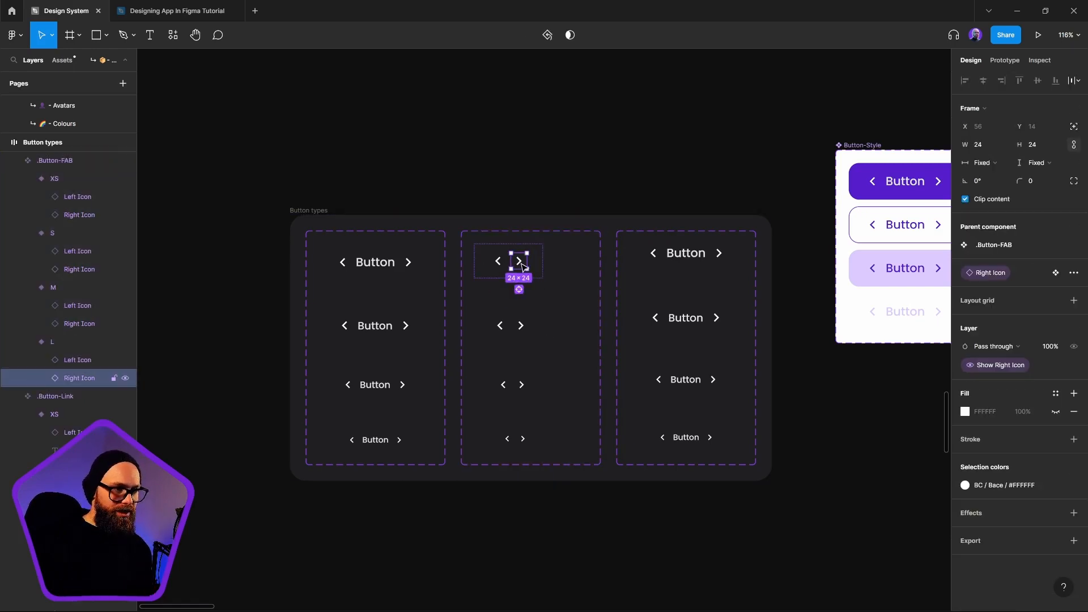
left_click(521, 325, "shift")
left_click(521, 384, "shift")
left_click(523, 439, "shift")
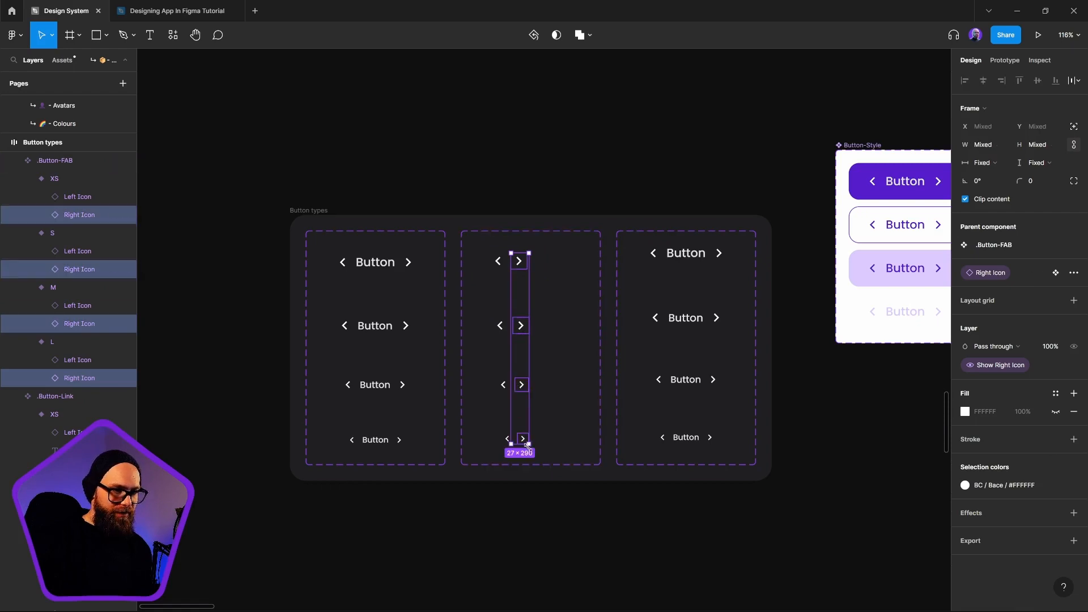
key("Delete")
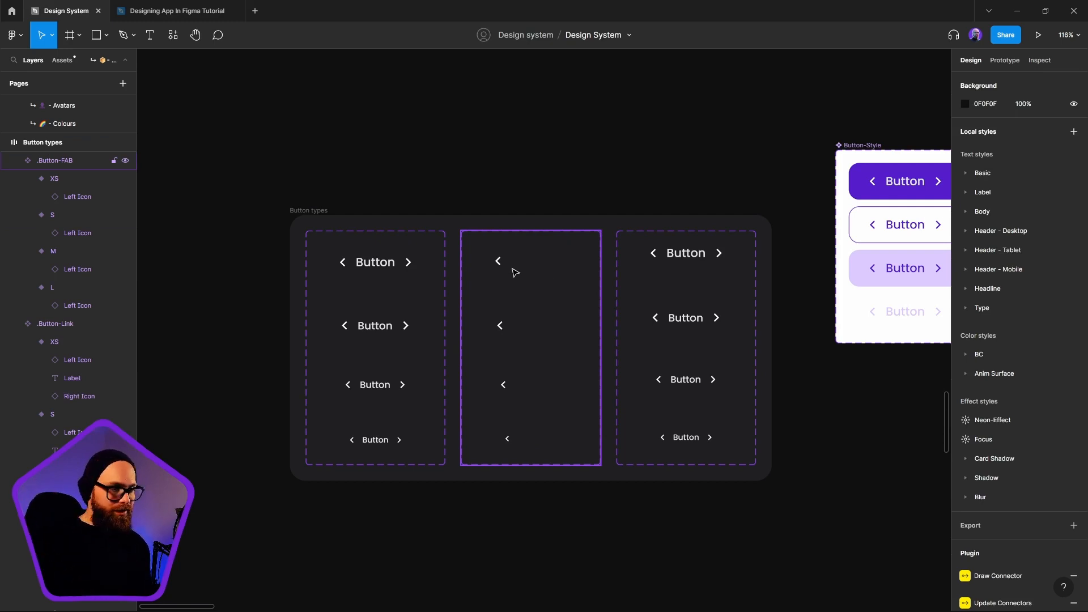
Align the four .Button-FAB variants on their horizontal centers and move them to the middle of the component set
left_click(502, 270)
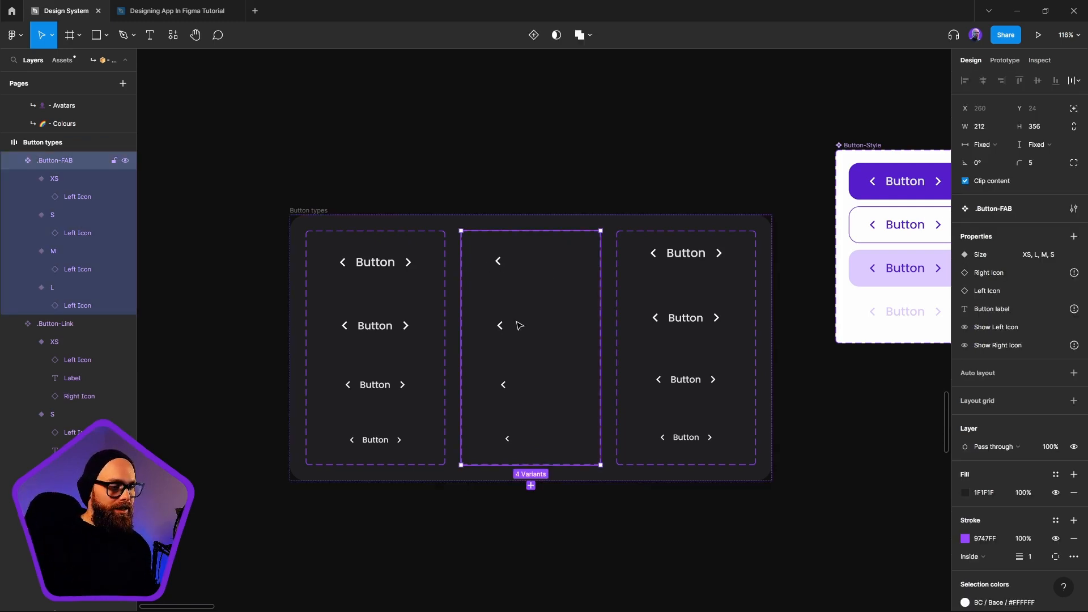
key("Return")
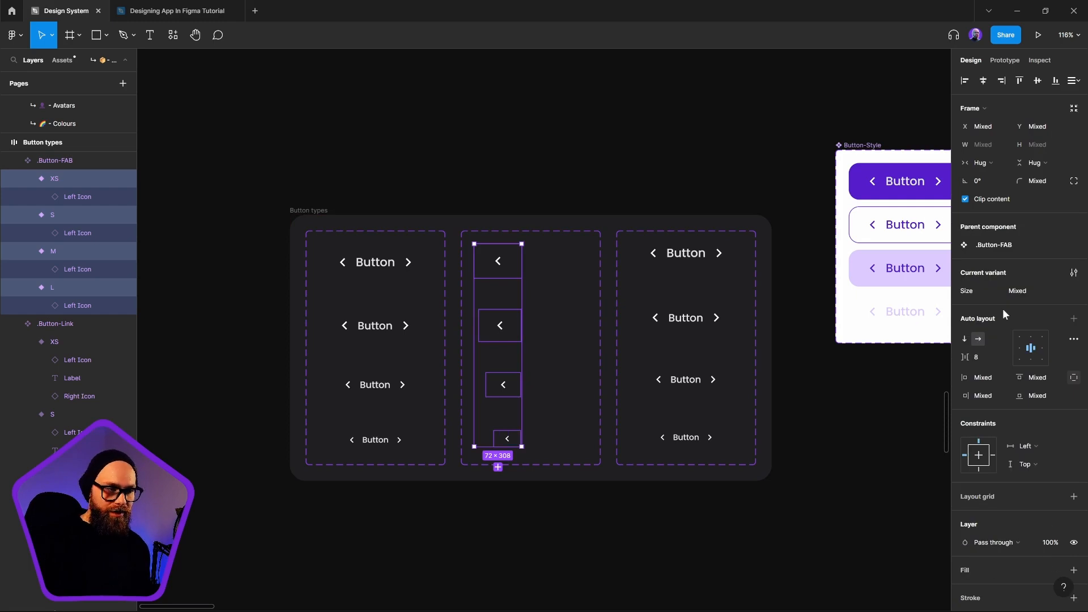
left_click(984, 80)
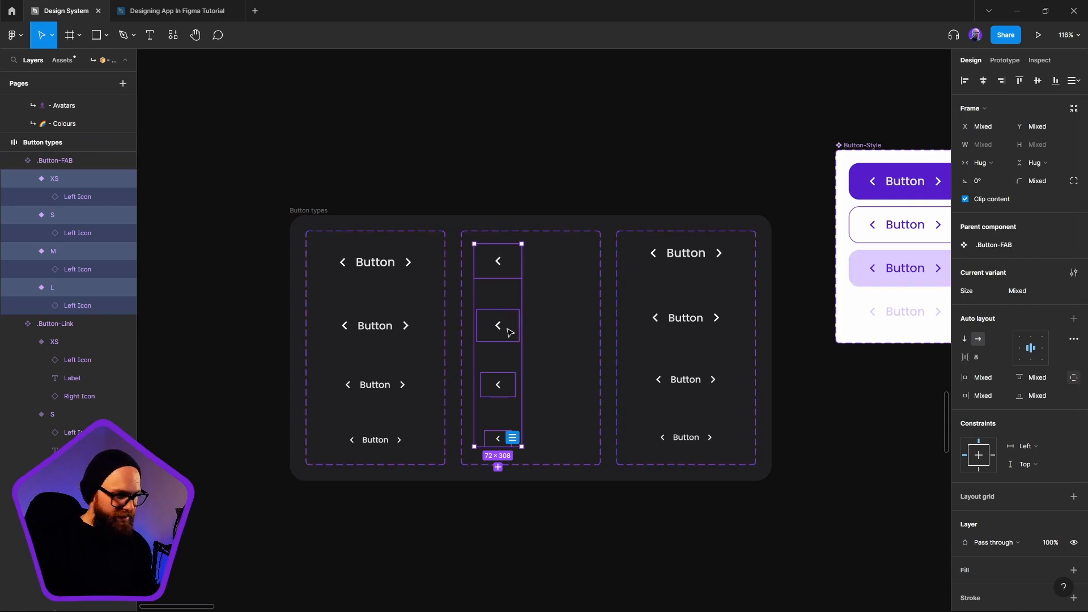
left_click_drag(507, 331, 548, 339)
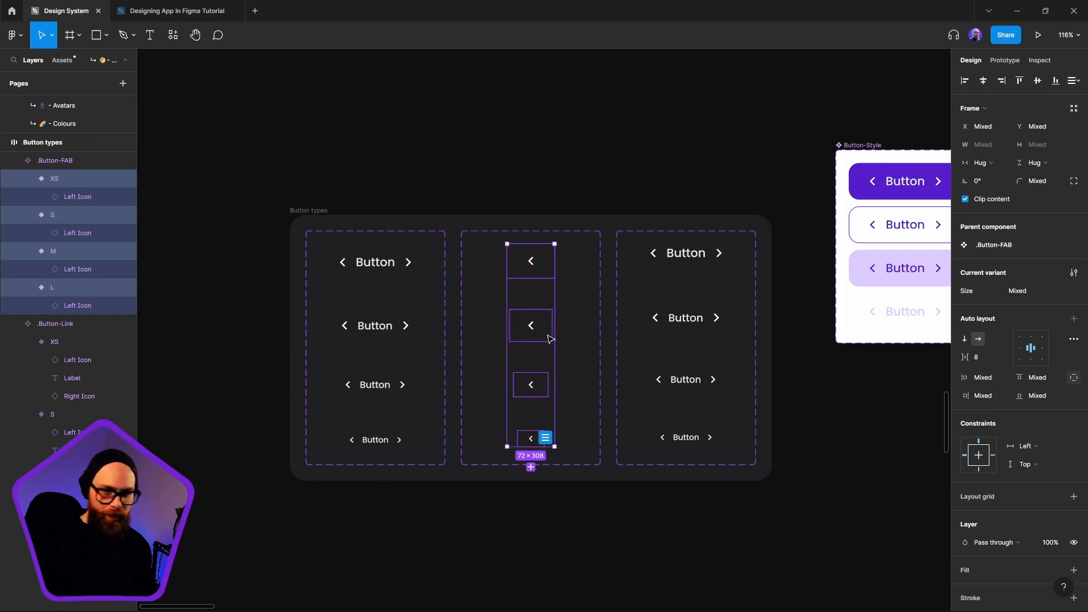
Fill all four .Button-FAB variants with the BC/Blue/800 color style
left_click(1055, 571)
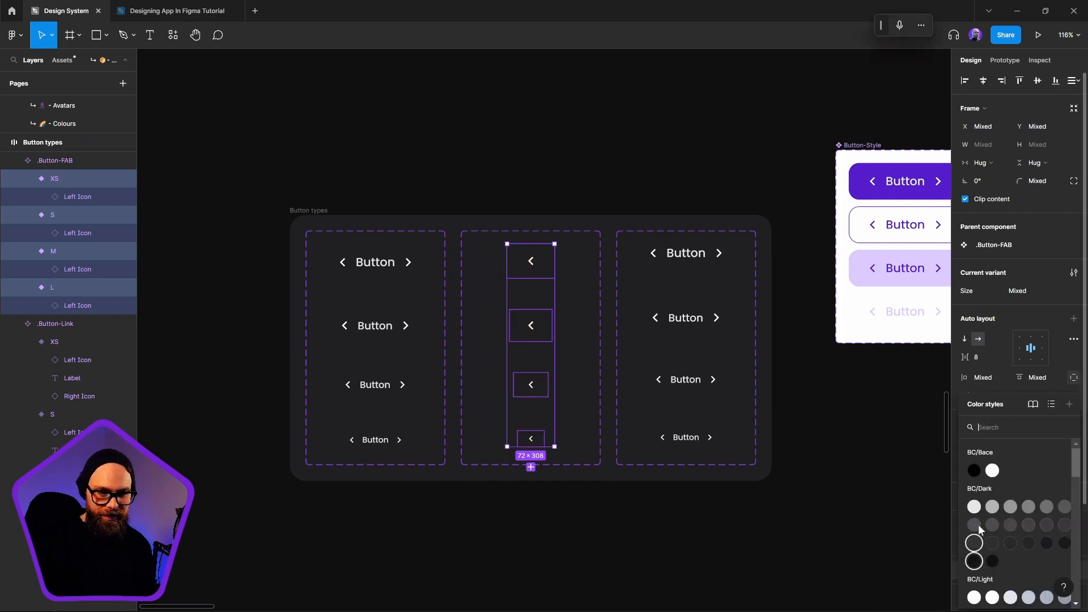
left_click(963, 507)
scroll(1011, 512, "down", 5)
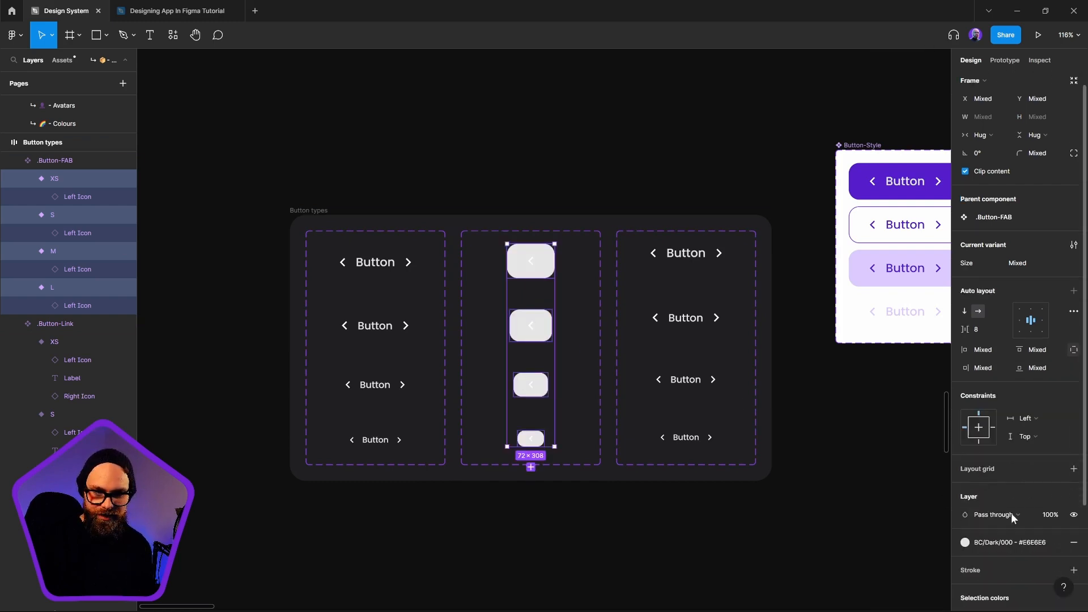
left_click(1001, 421)
scroll(1031, 515, "down", 3)
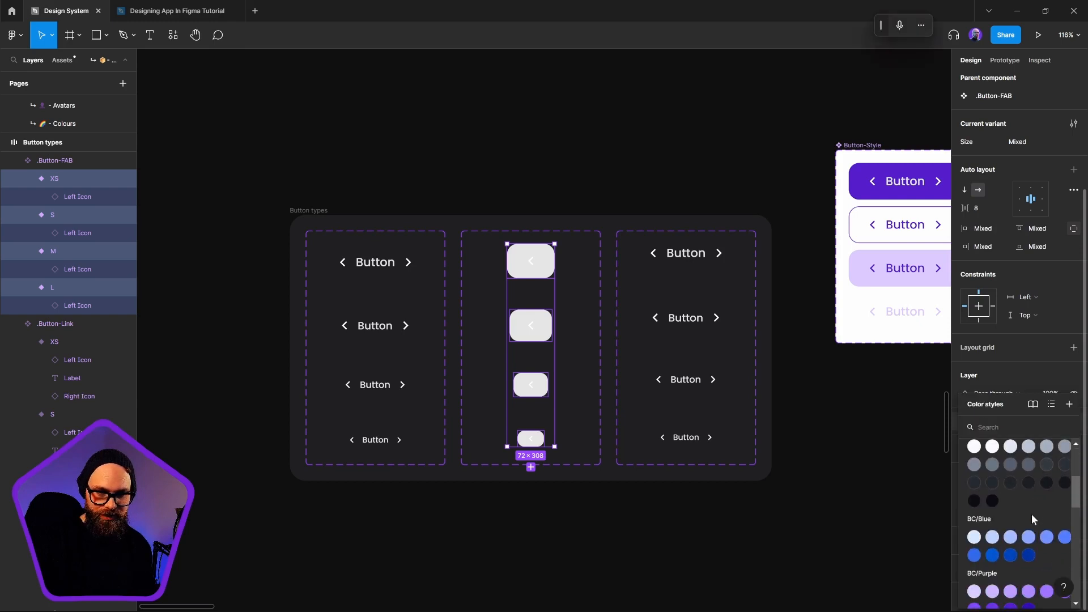
left_click(1011, 560)
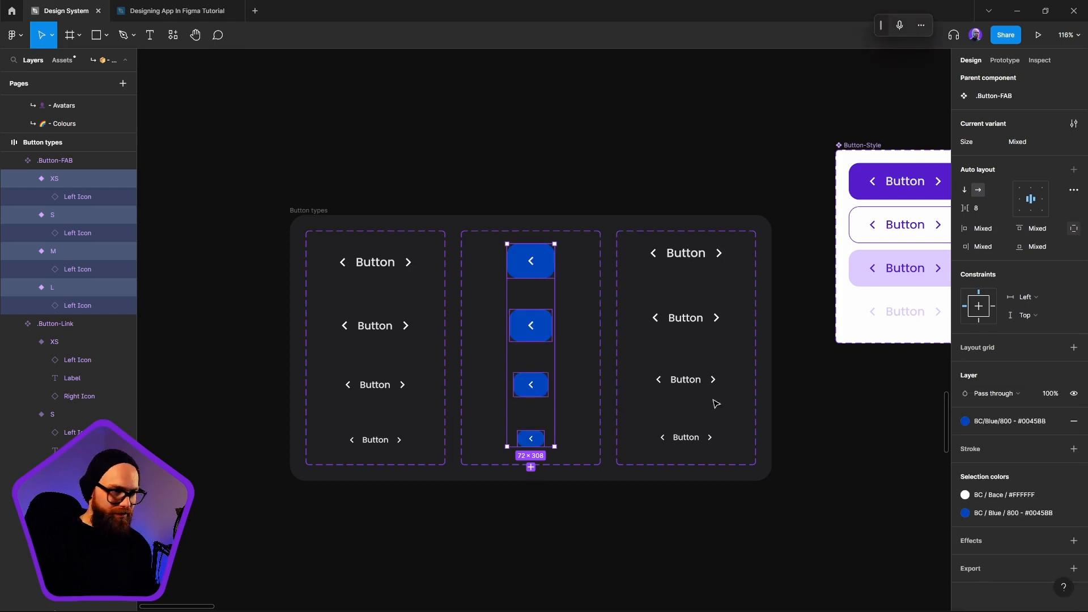
left_click(573, 556)
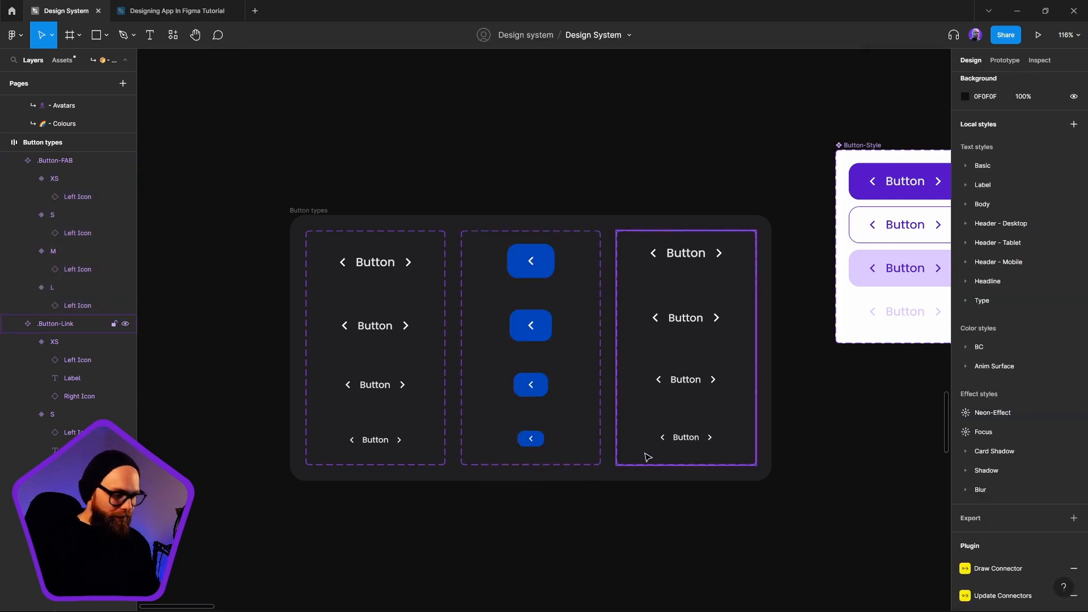
Examine the FAB border specification for the padding and icon size of each button size
left_click_drag(885, 195, 465, 242)
scroll(464, 242, "down", 5)
left_click_drag(853, 231, 568, 307)
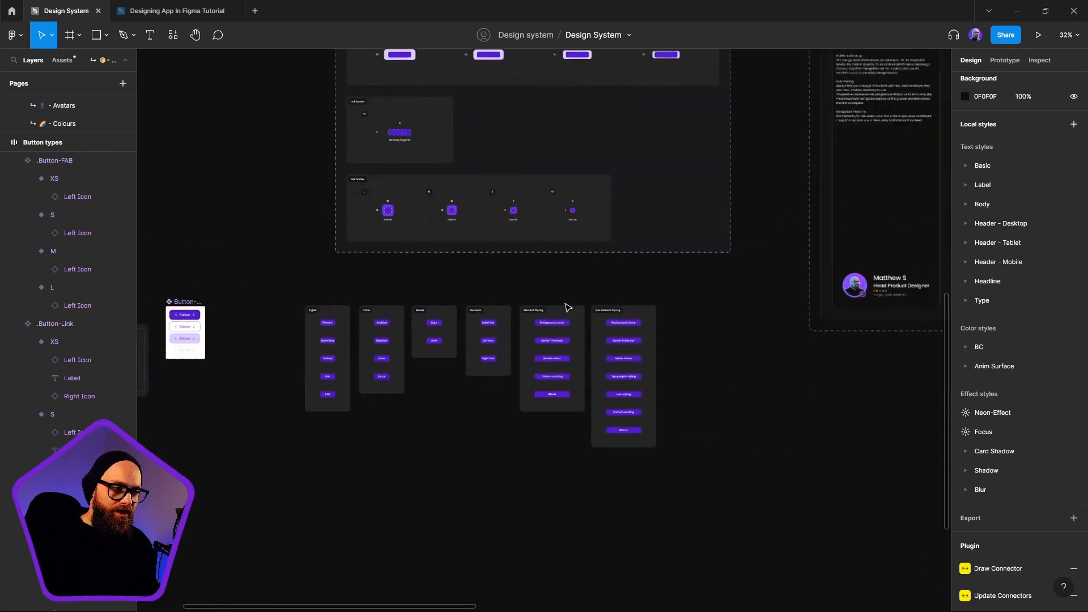
scroll(420, 212, "up", 5)
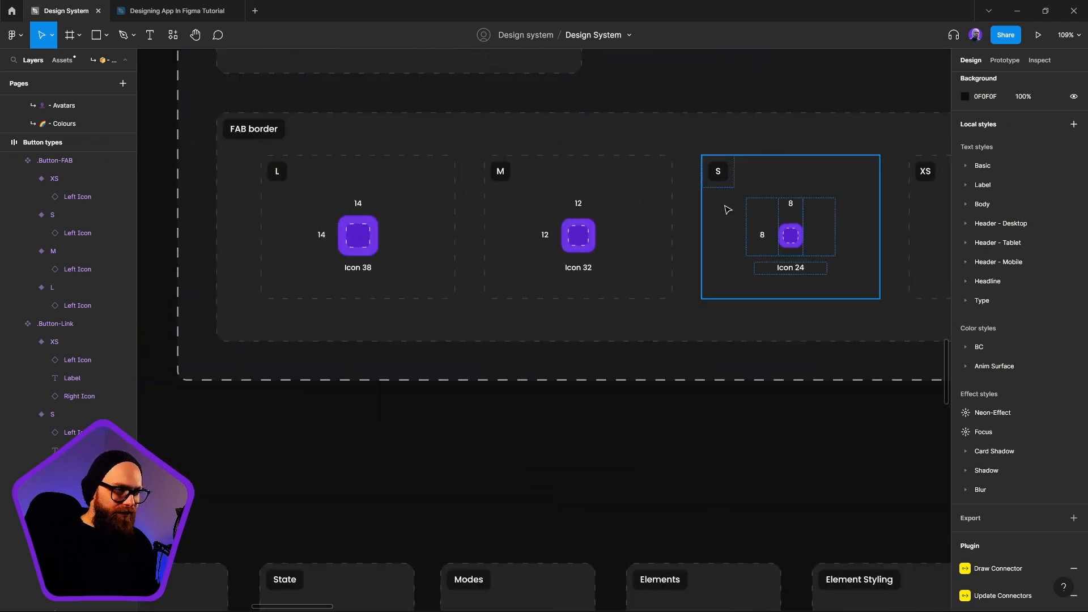
left_click_drag(888, 218, 651, 233)
left_click_drag(448, 283, 957, 267)
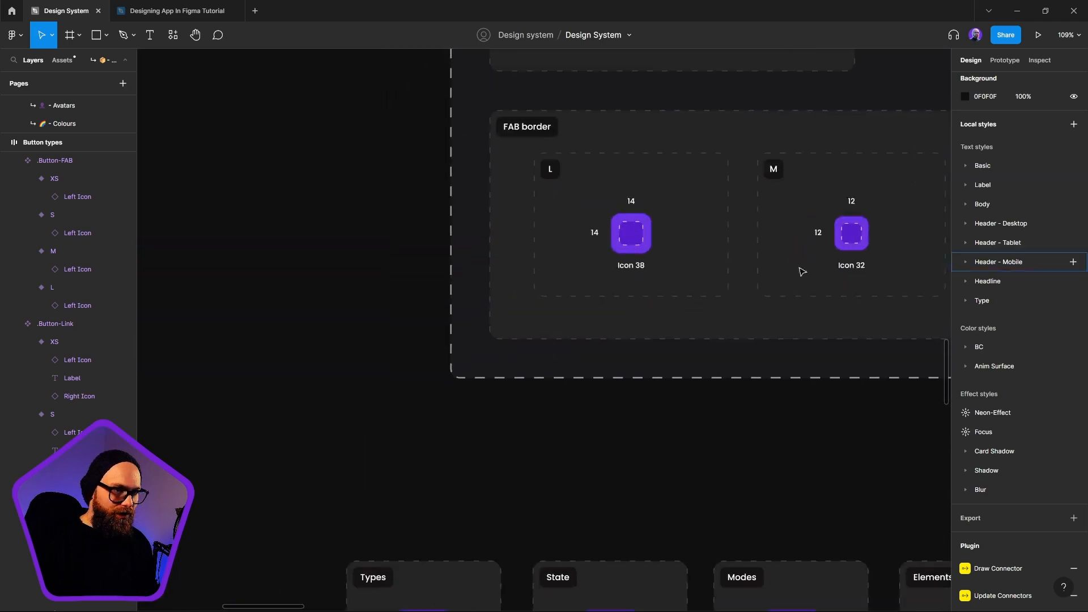
scroll(613, 334, "down", 5)
scroll(804, 311, "up", 6)
left_click_drag(289, 464, 482, 373)
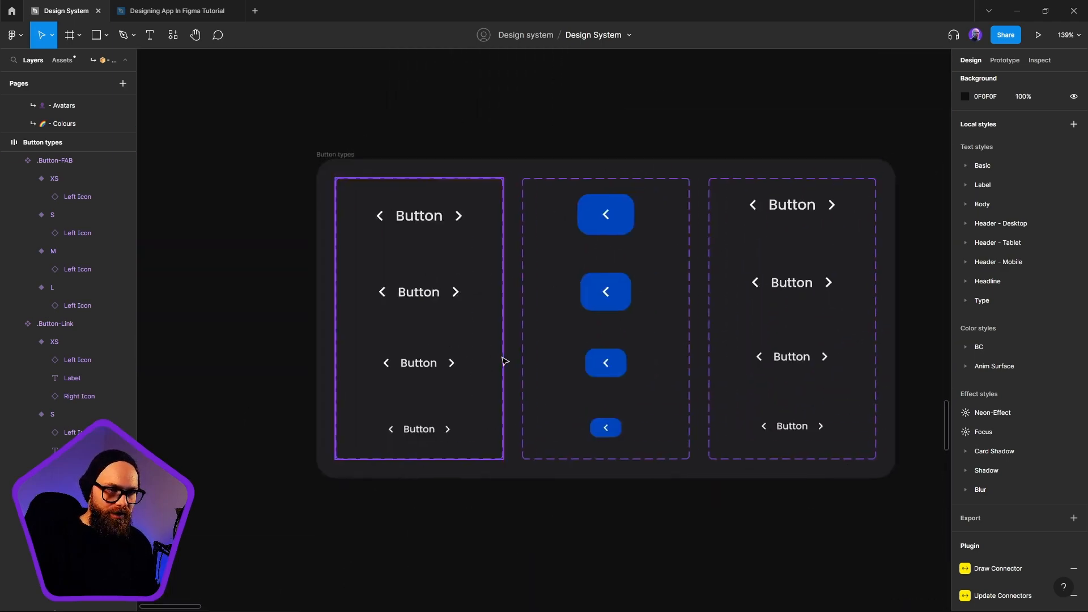
Set the horizontal padding of the .Button-FAB L variant to 14 and of the M variant to 12
left_click(569, 202)
key("Return")
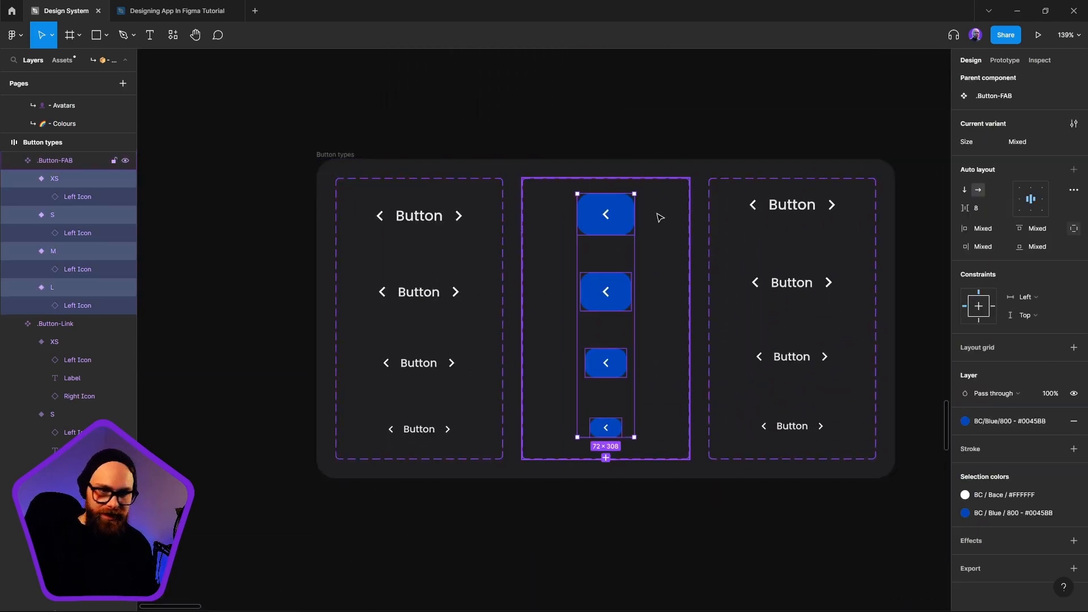
left_click(615, 211)
left_click(977, 249)
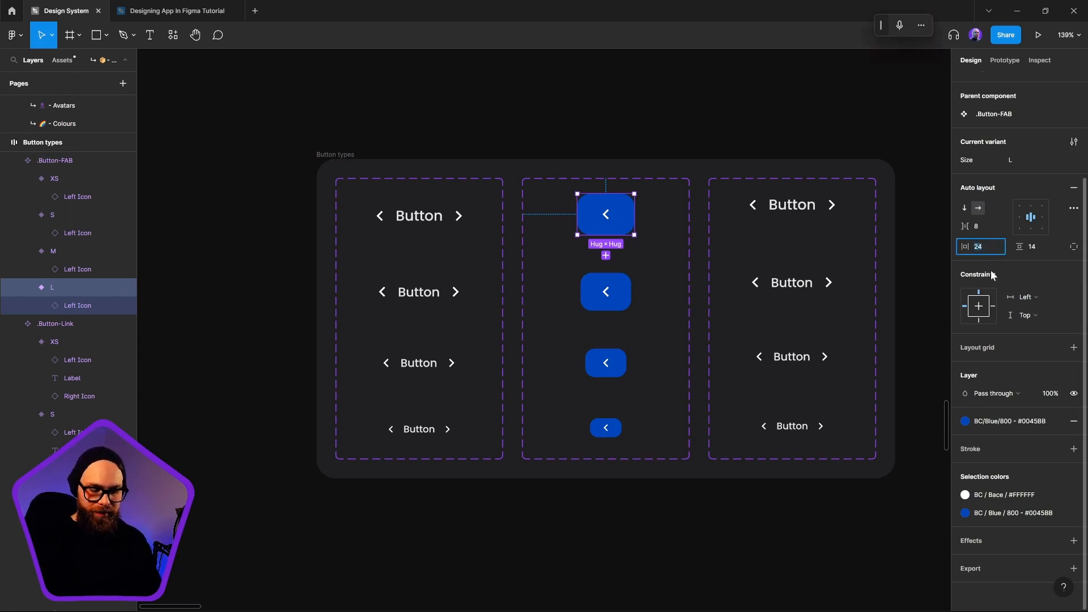
type("14")
key("Return")
left_click(623, 291)
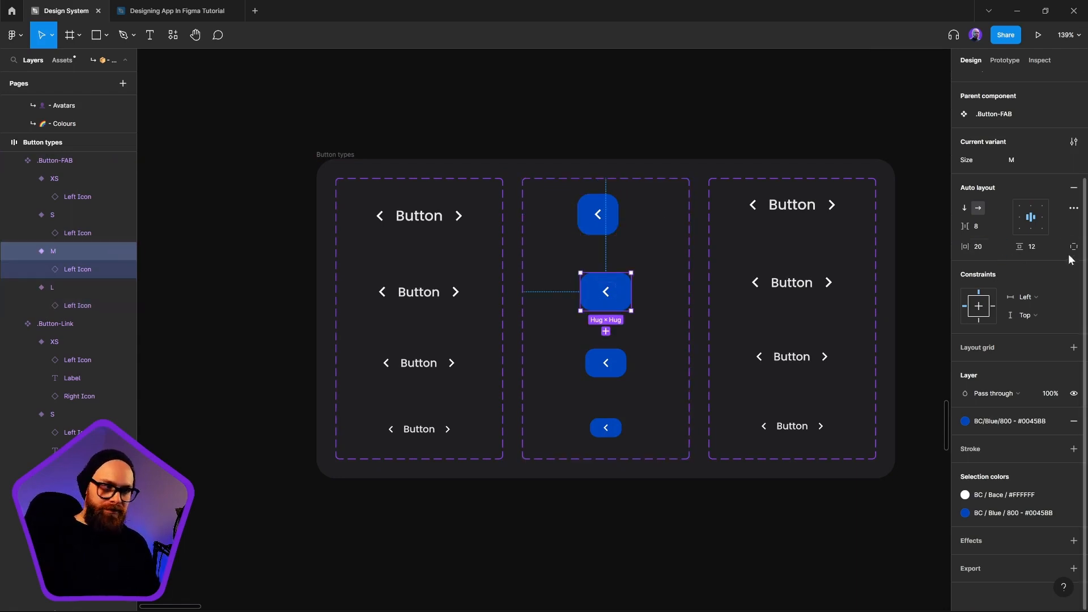
type("12")
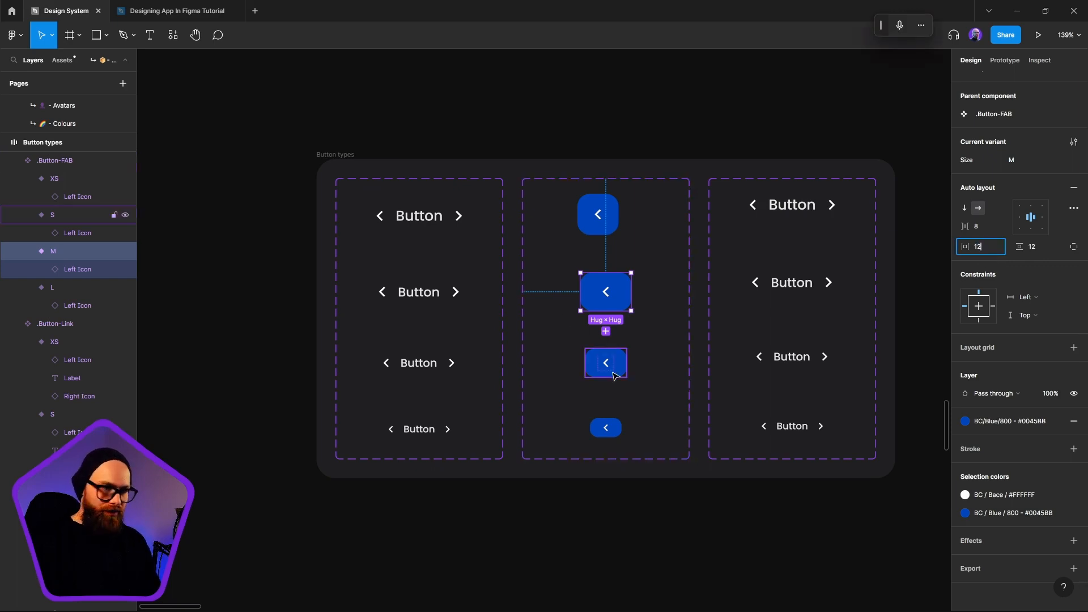
key("Return")
Set the horizontal padding of the .Button-FAB S variant to 8 and of the XS variant to 4
left_click(615, 366)
left_click(987, 249)
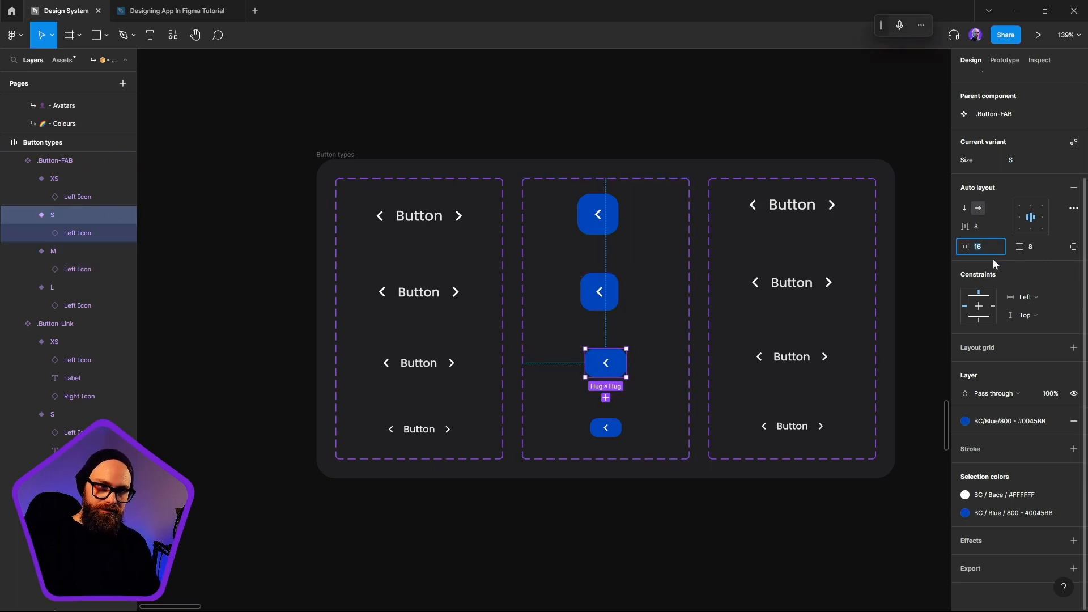
type("8")
key("Return")
left_click(610, 430)
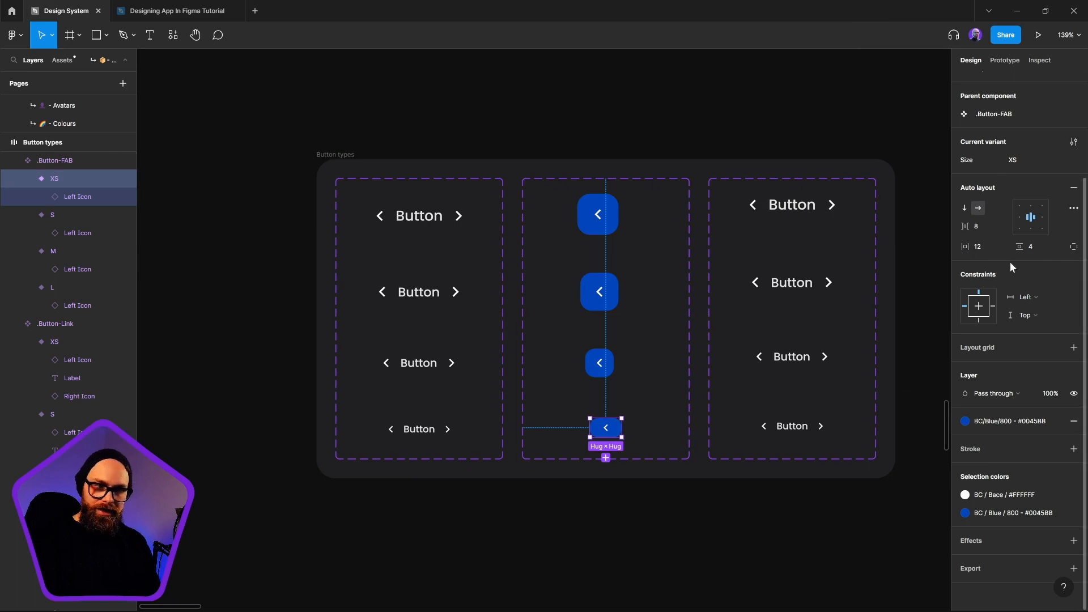
type("4")
key("Return")
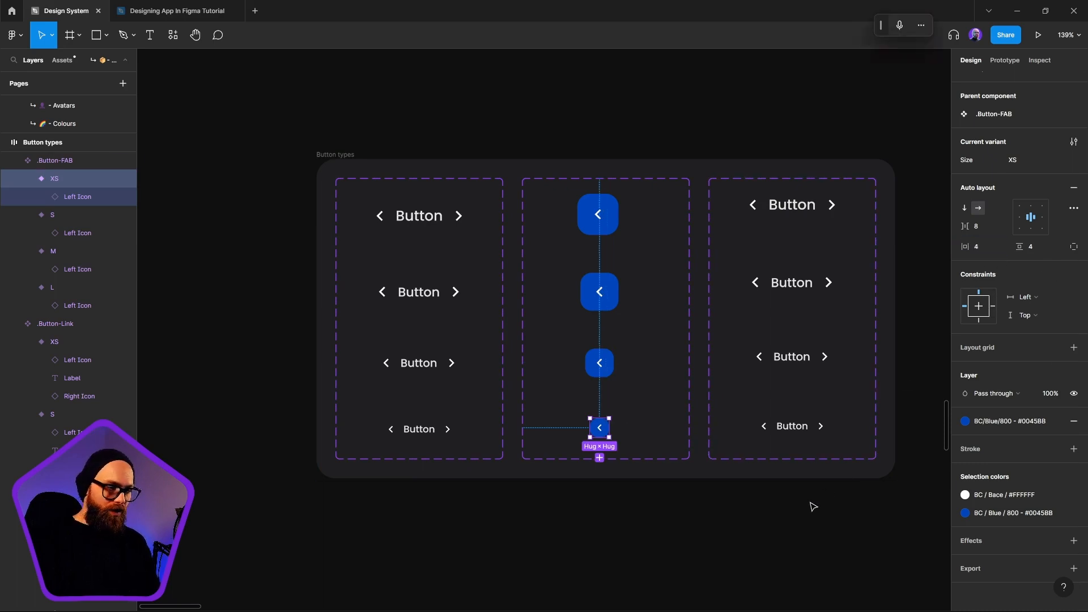
left_click(703, 521)
Realign the four square .Button-FAB variants on their horizontal centers and move them to the middle of the set
left_click(602, 435)
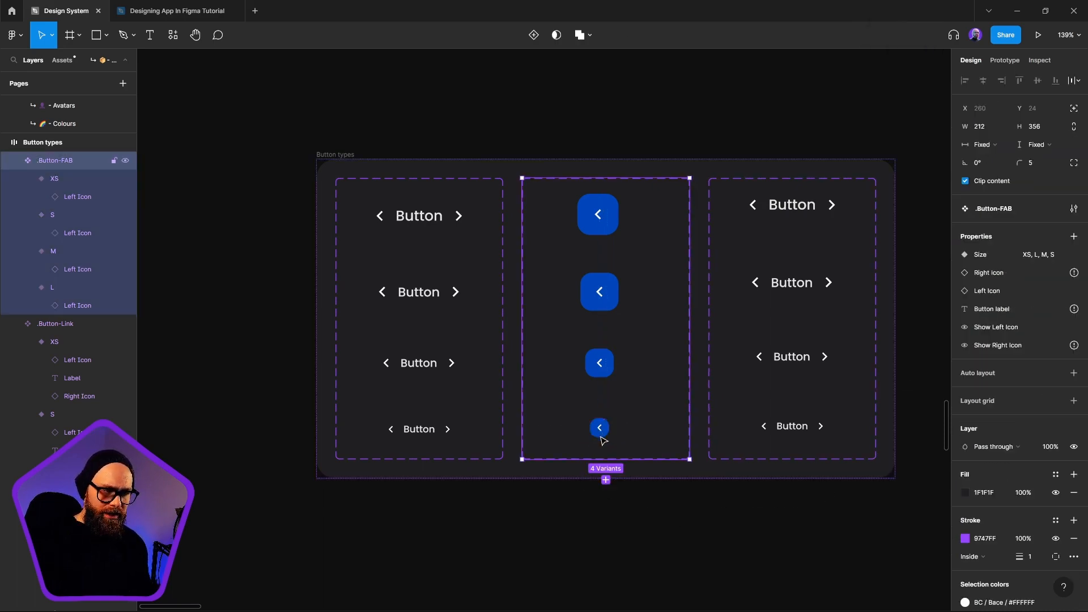
key("Return")
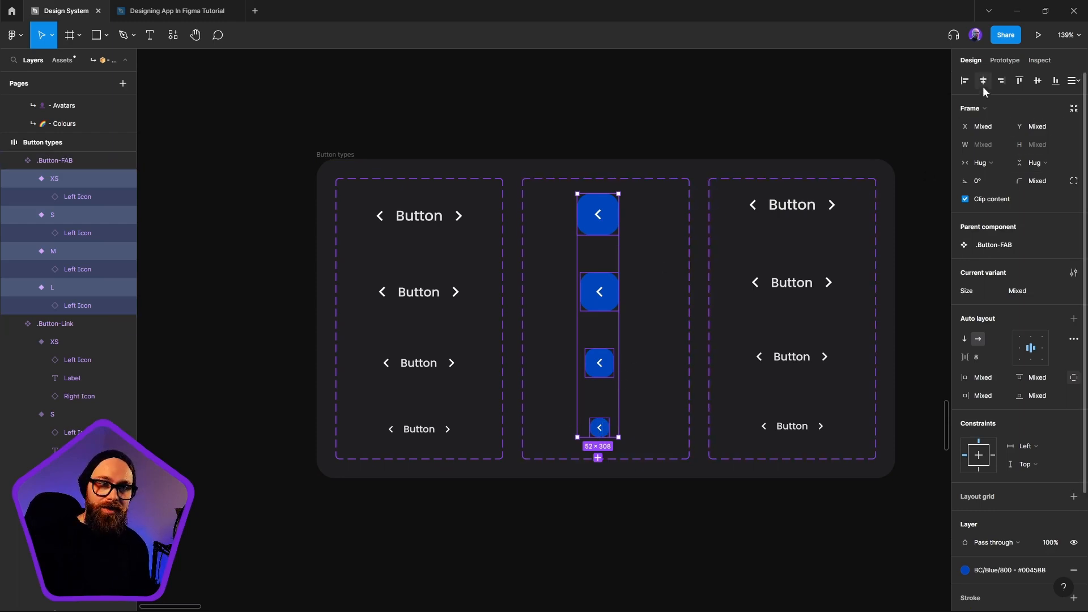
left_click(983, 86)
left_click_drag(596, 304, 600, 305)
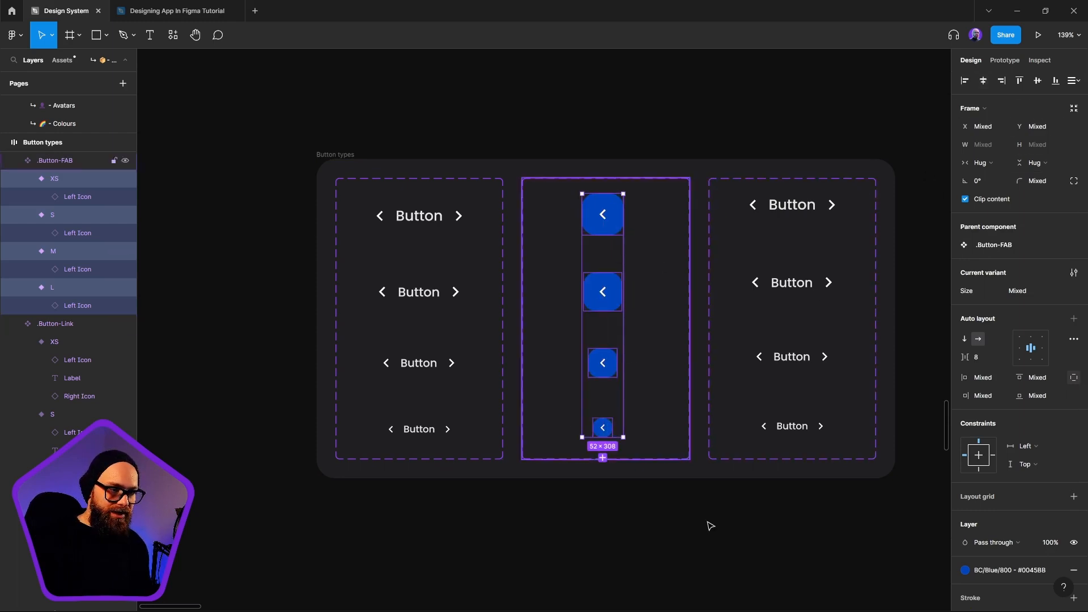
left_click(633, 529)
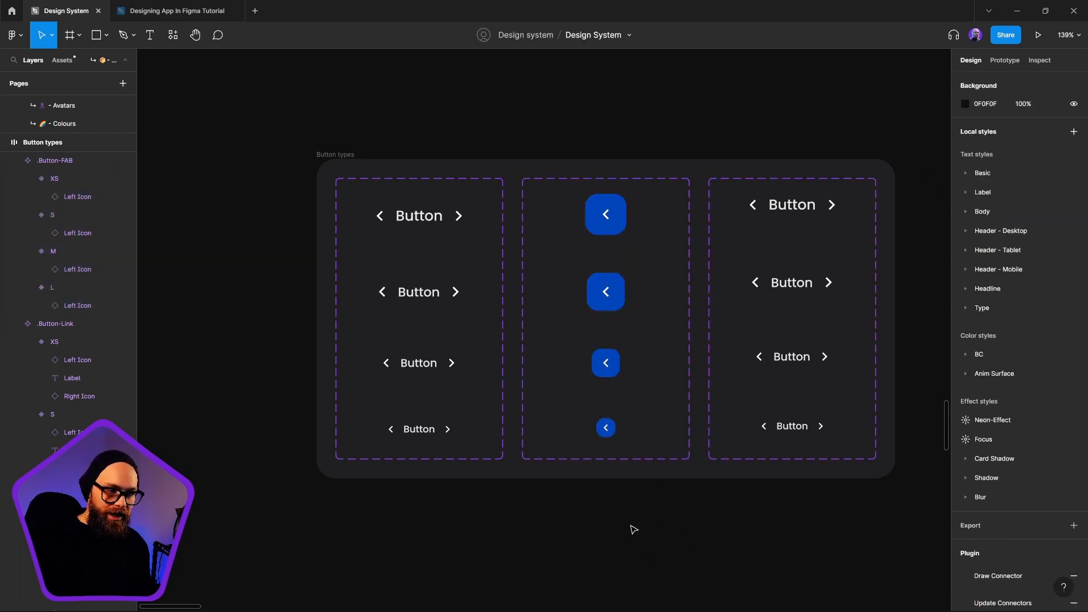
Set the corner radius of the .Button-FAB XS variant to 8 and of the S variant to 10
left_click(607, 431)
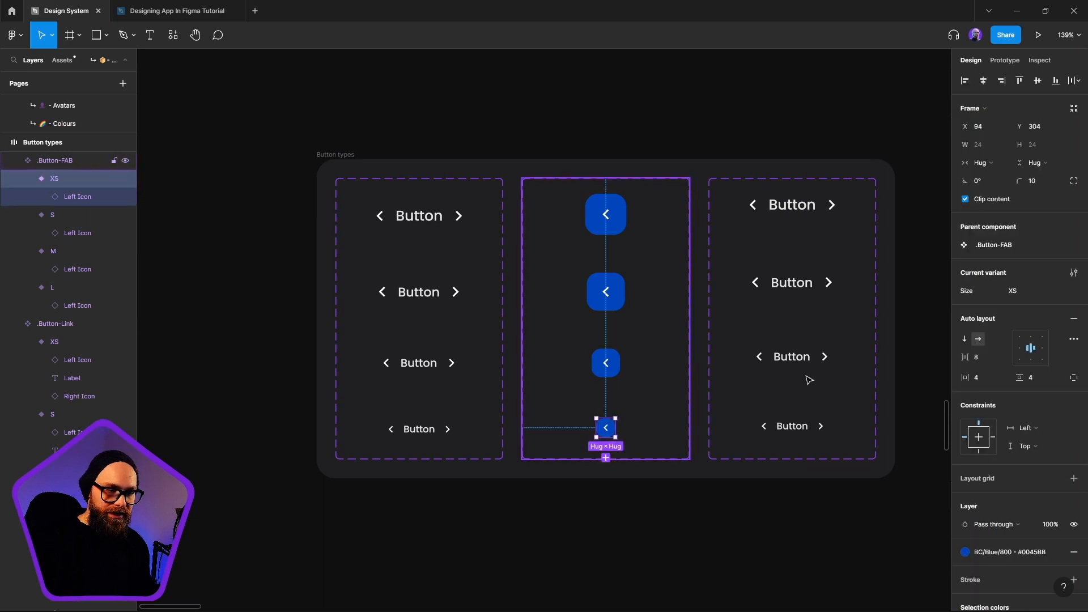
left_click(1041, 182)
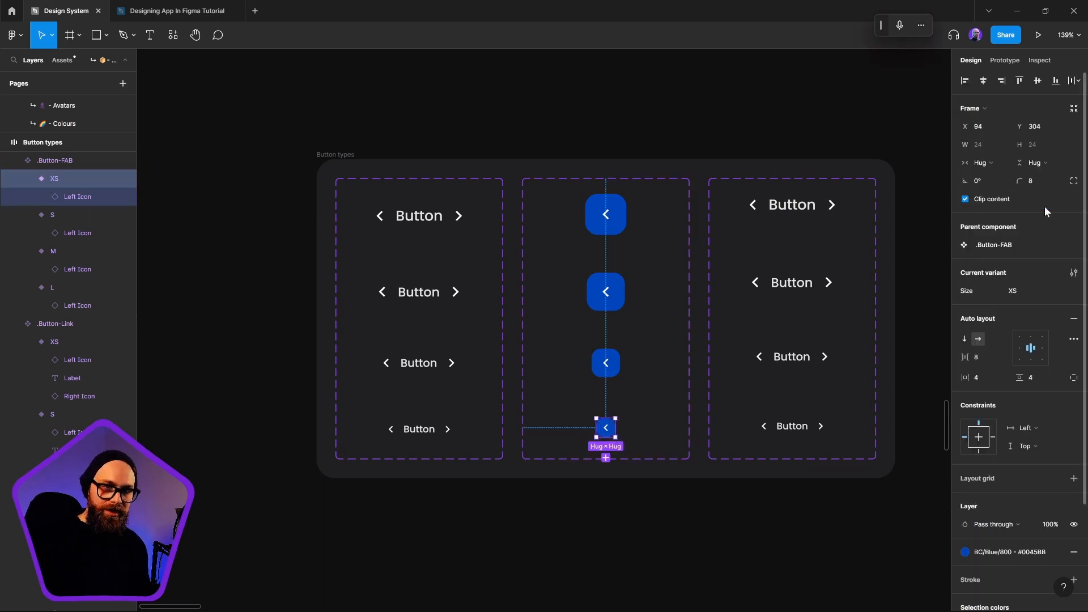
left_click(606, 363)
left_click(1046, 182)
type("12")
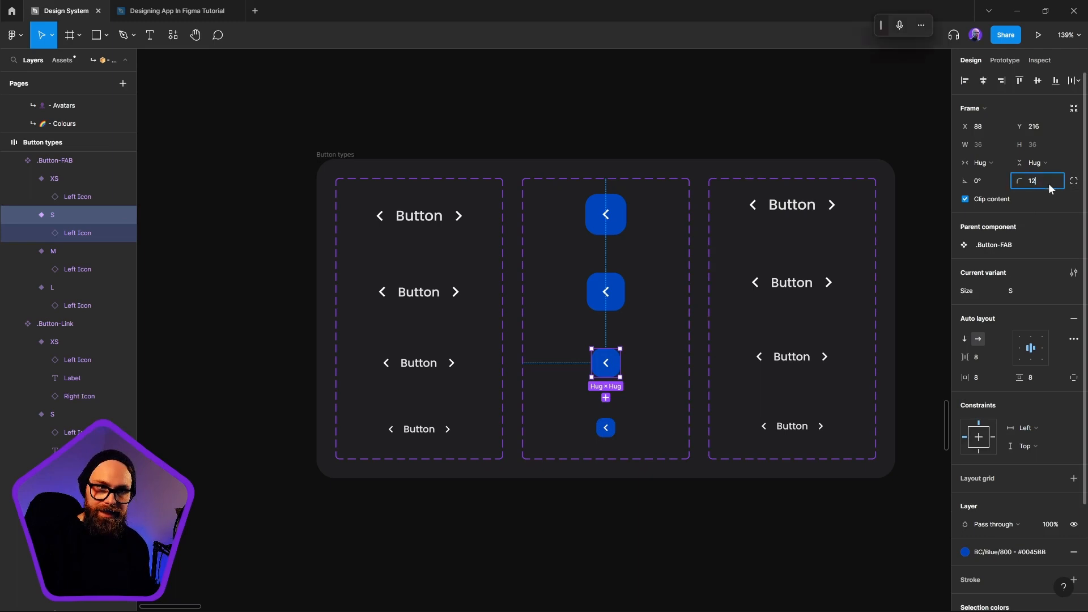
key("Return")
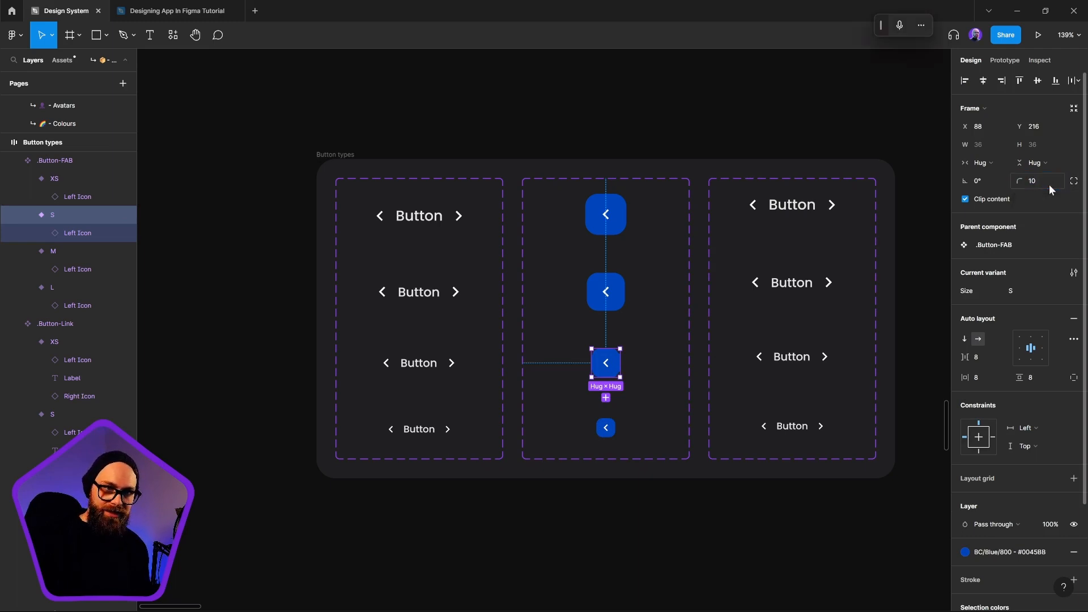
Set the corner radius of the .Button-FAB M variant to 12
left_click(612, 289)
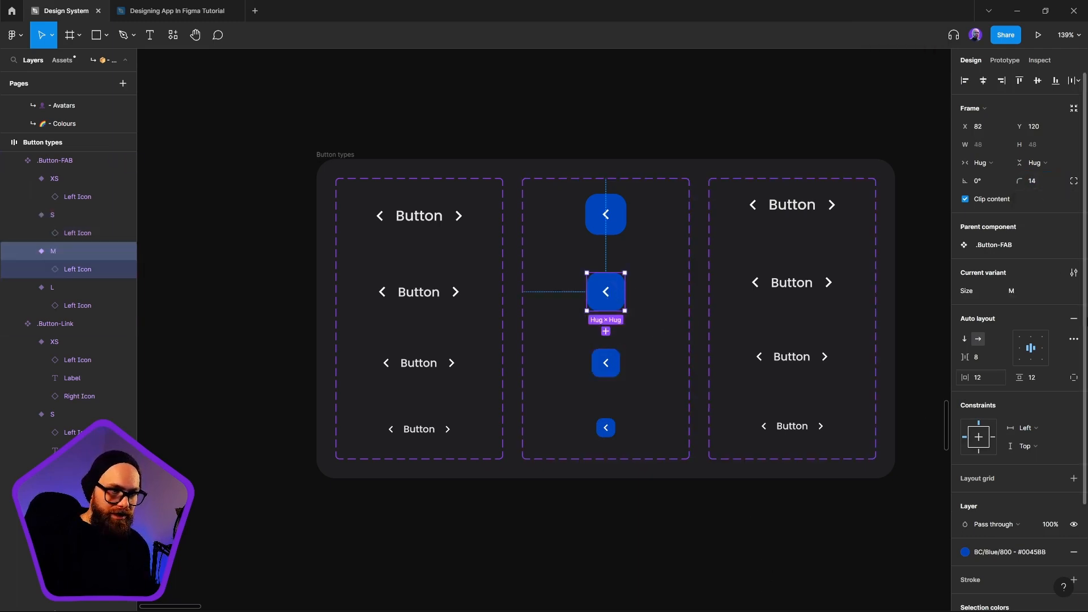
left_click(1046, 182)
type("12")
key("Return")
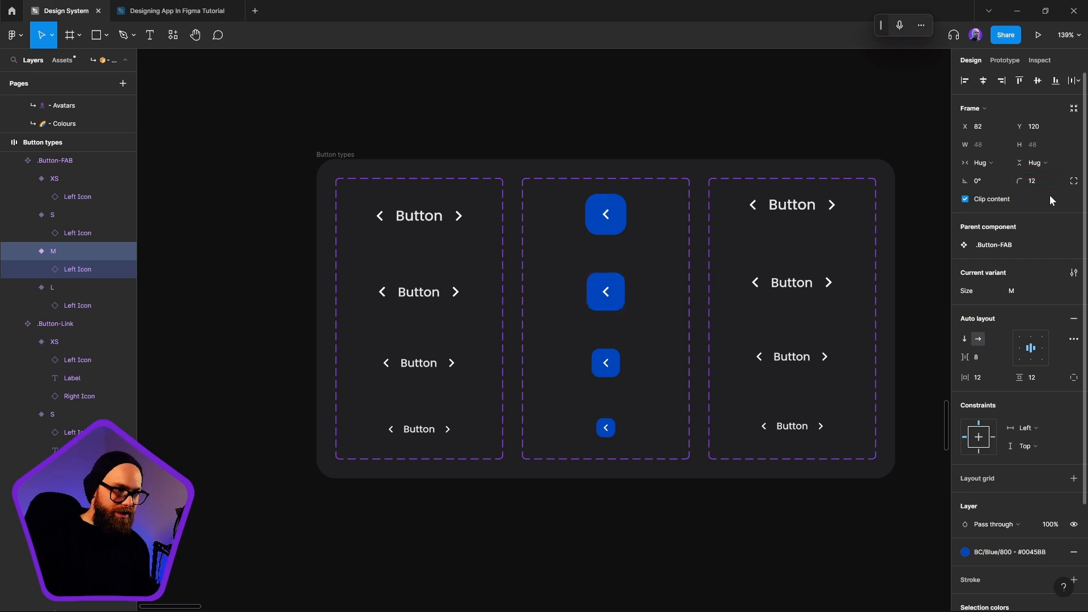
left_click(749, 513)
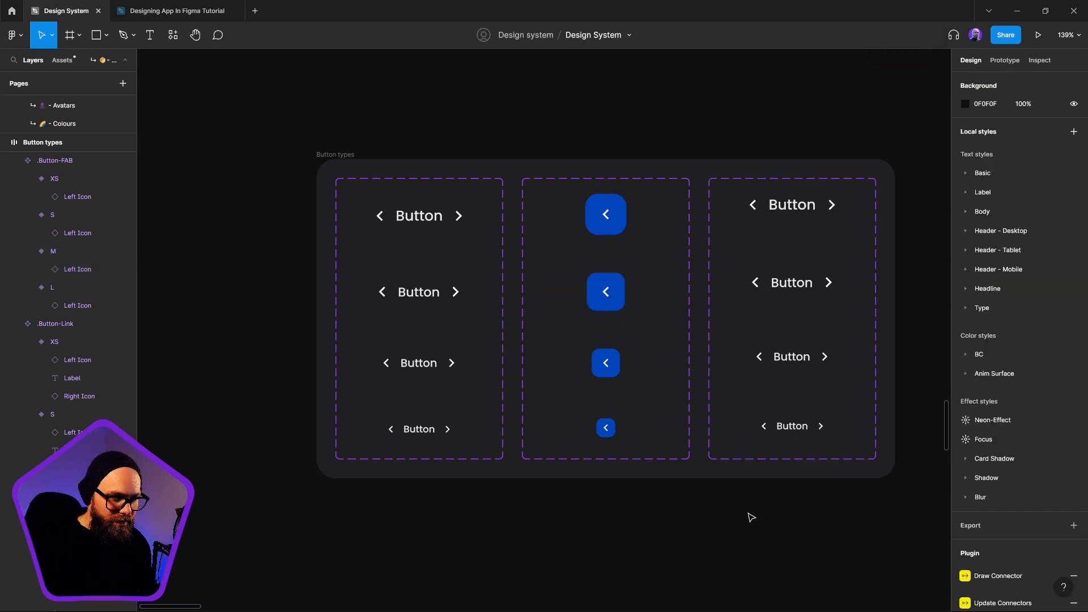
Set the corner radius of the .Button-FAB L variant to 14
double_click(612, 210)
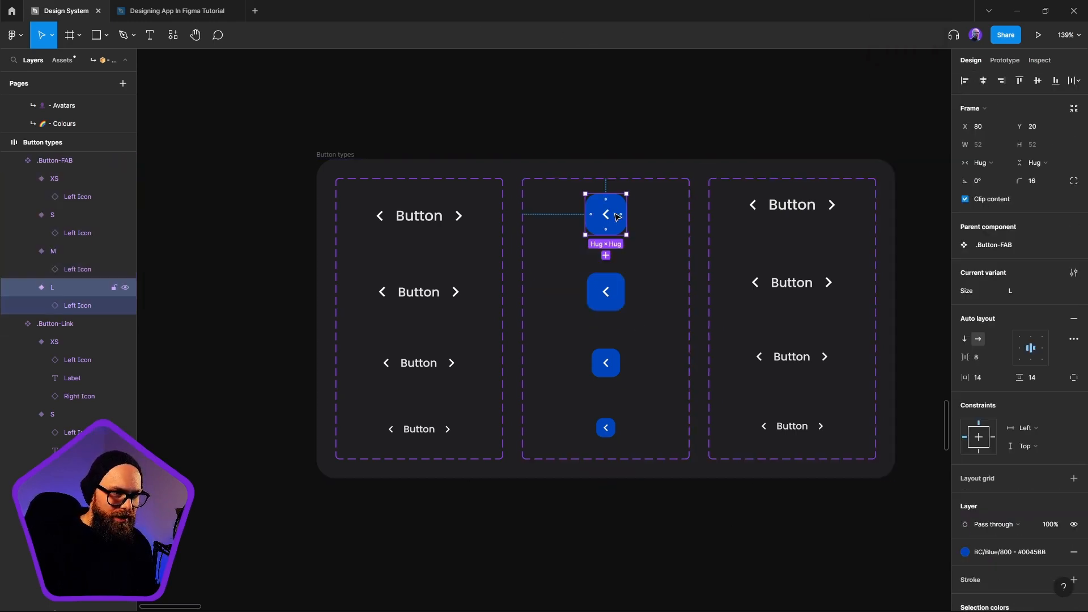
left_click(1040, 185)
double_click(1040, 185)
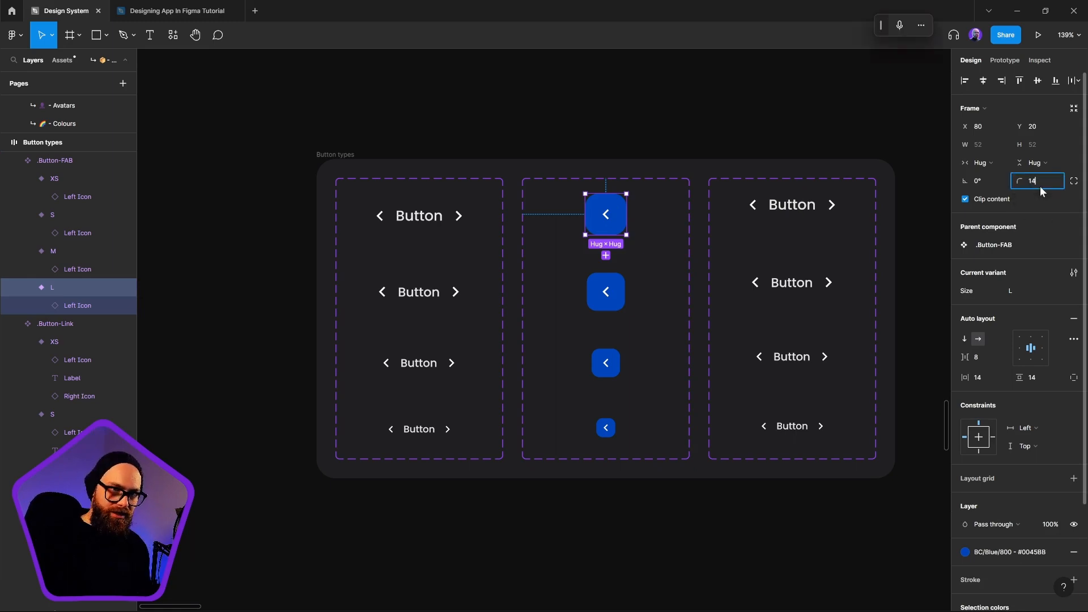
type("14")
left_click(760, 114)
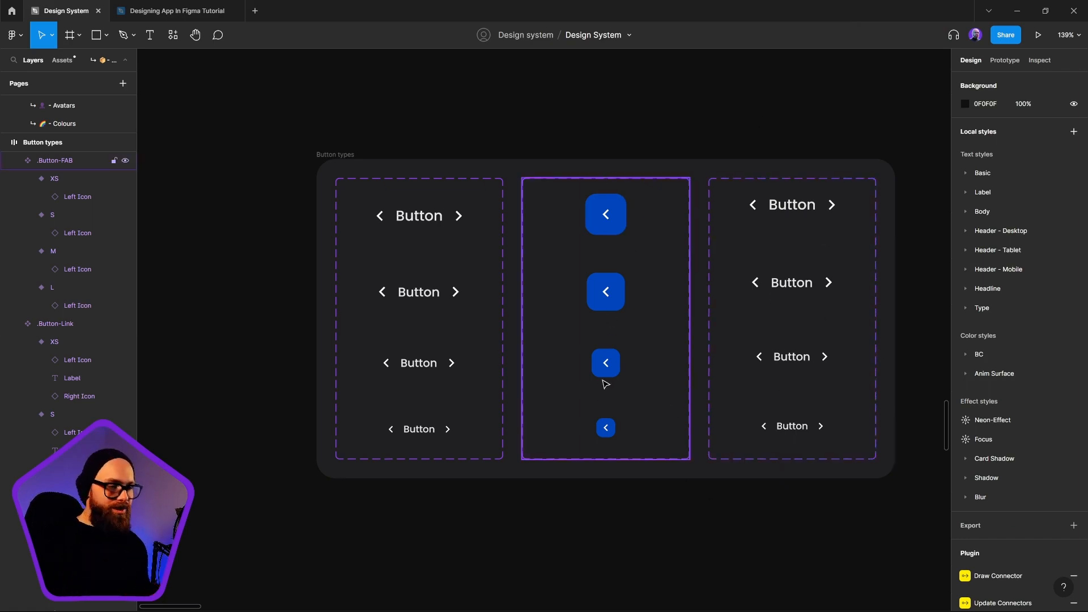
Remove the blue fill from all four .Button-FAB variants
left_click(606, 385)
key("Return")
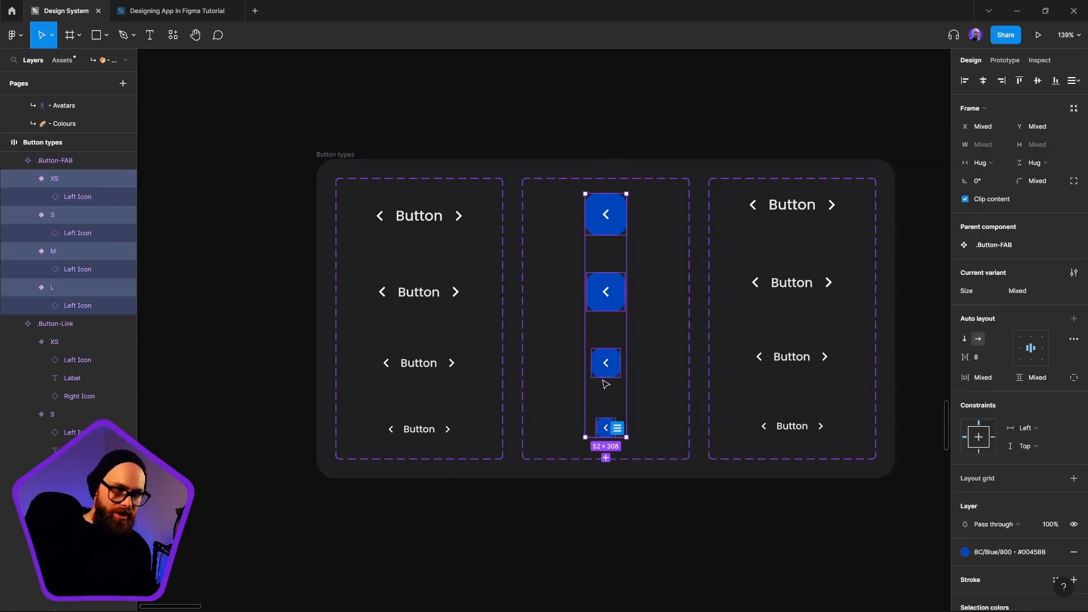
left_click(1074, 571)
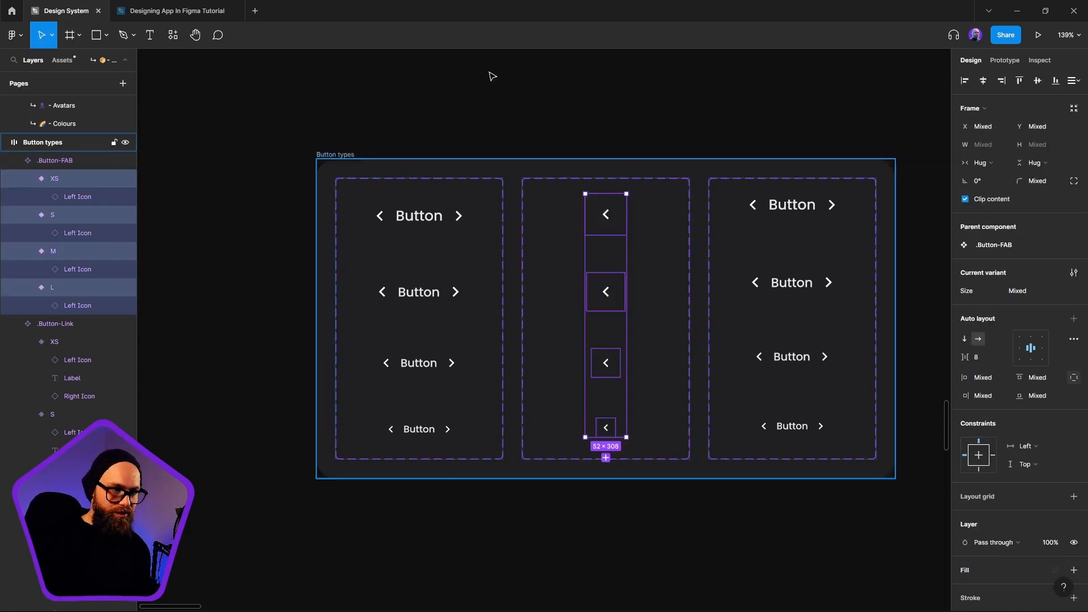
left_click(696, 538)
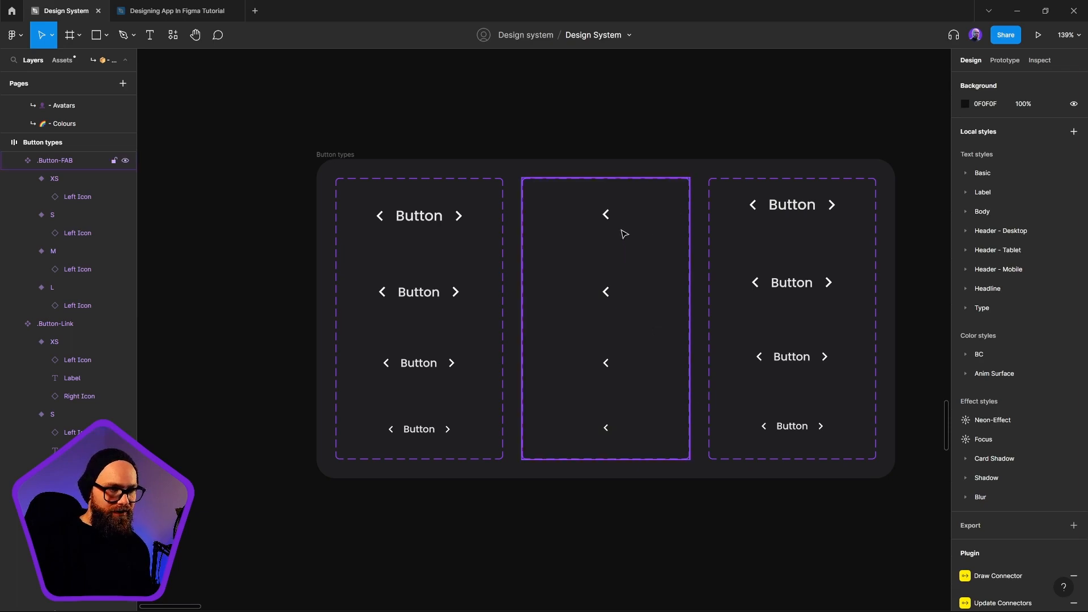
Select the Left Icon layers in all four .Button-FAB variants together
left_click(616, 217)
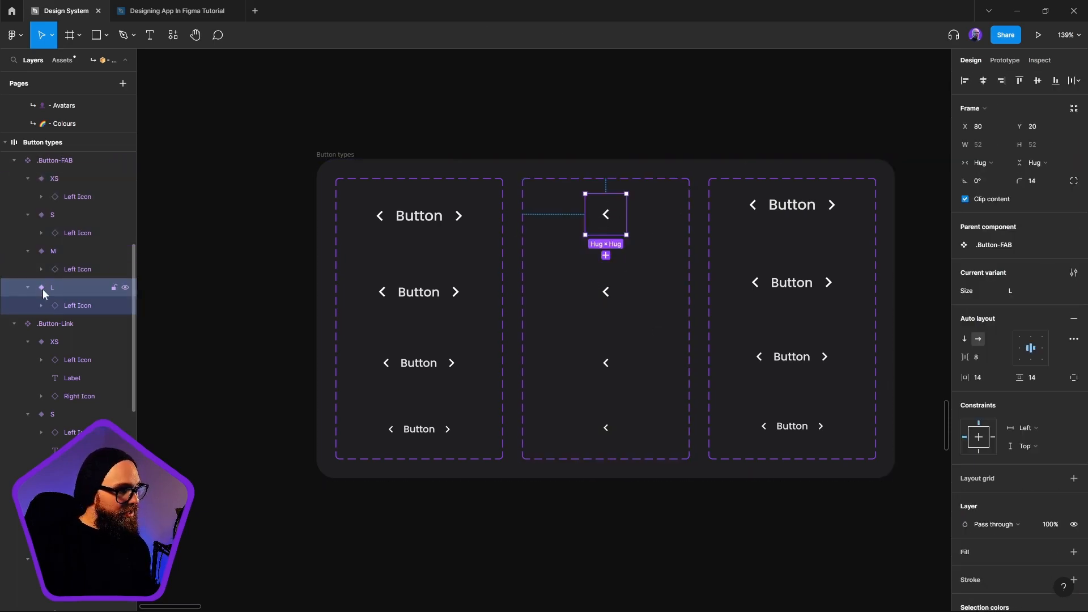
left_click(596, 223)
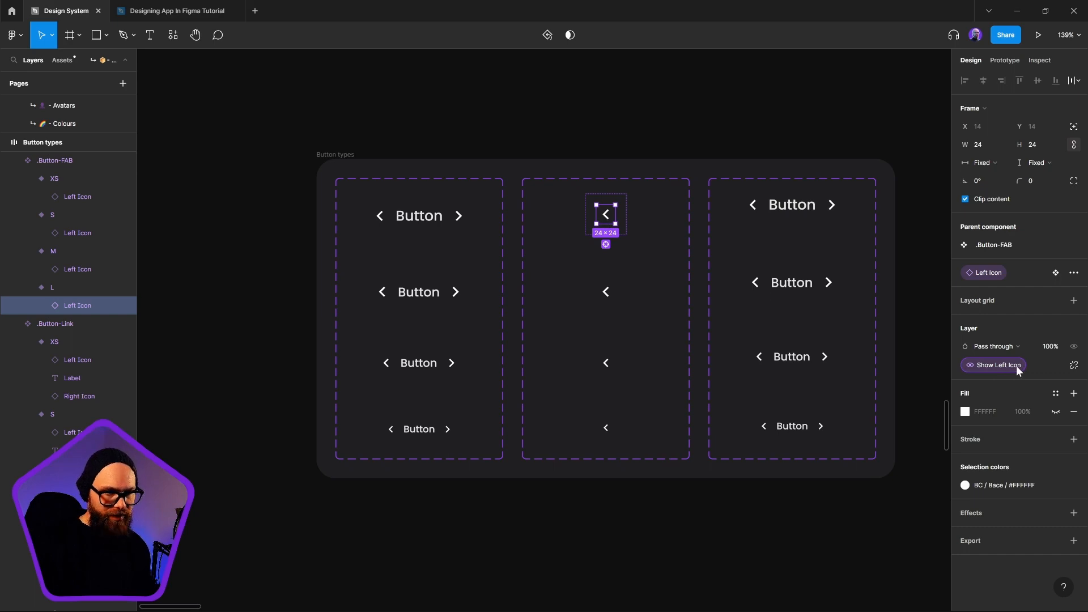
key("ctrl+alt+a")
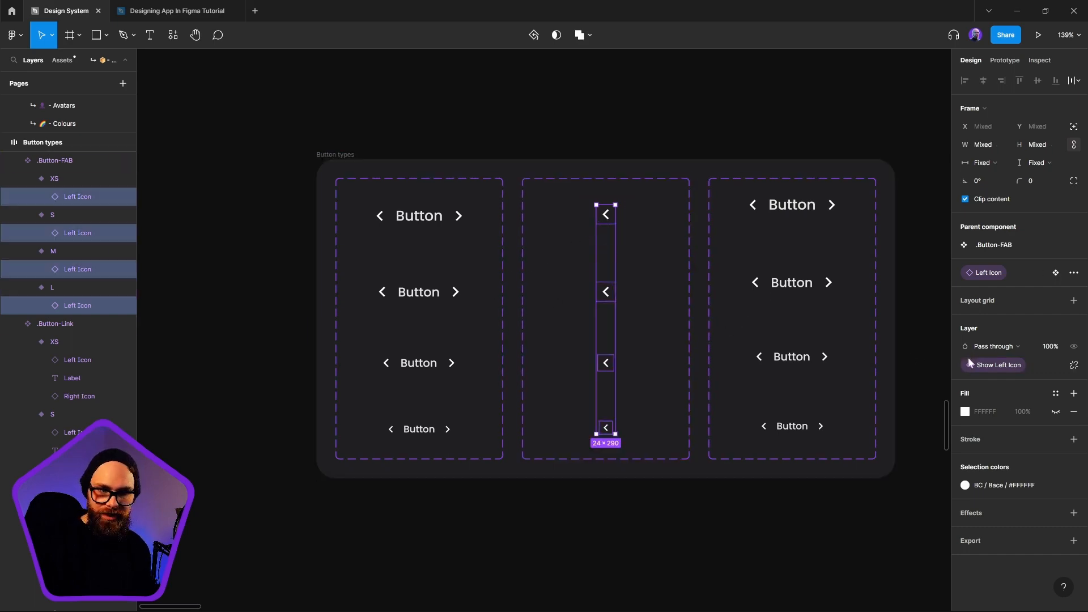
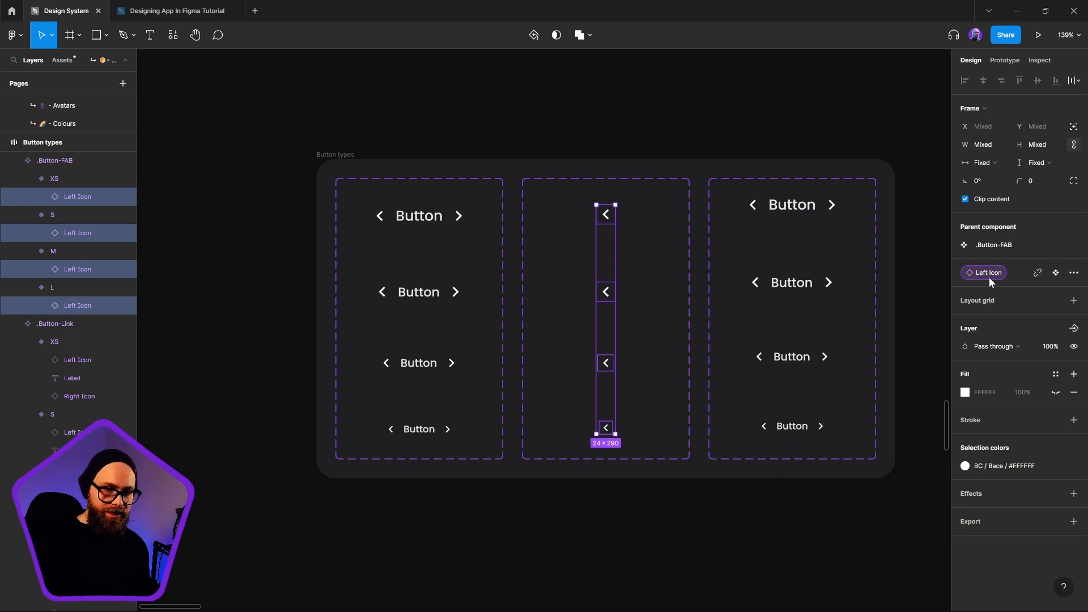
Add .Button-FAB to the preferred values of Button-Style's Type instance swap property
left_click(752, 568)
scroll(680, 510, "right", 5)
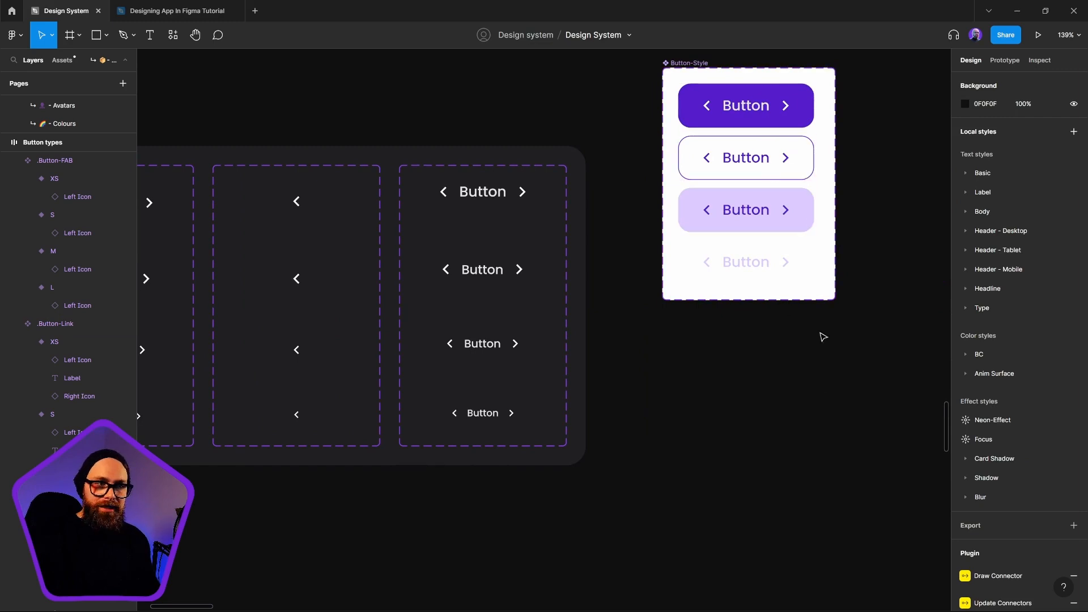
scroll(703, 227, "right", 5)
scroll(703, 227, "up", 2)
left_click(526, 125)
left_click(526, 125)
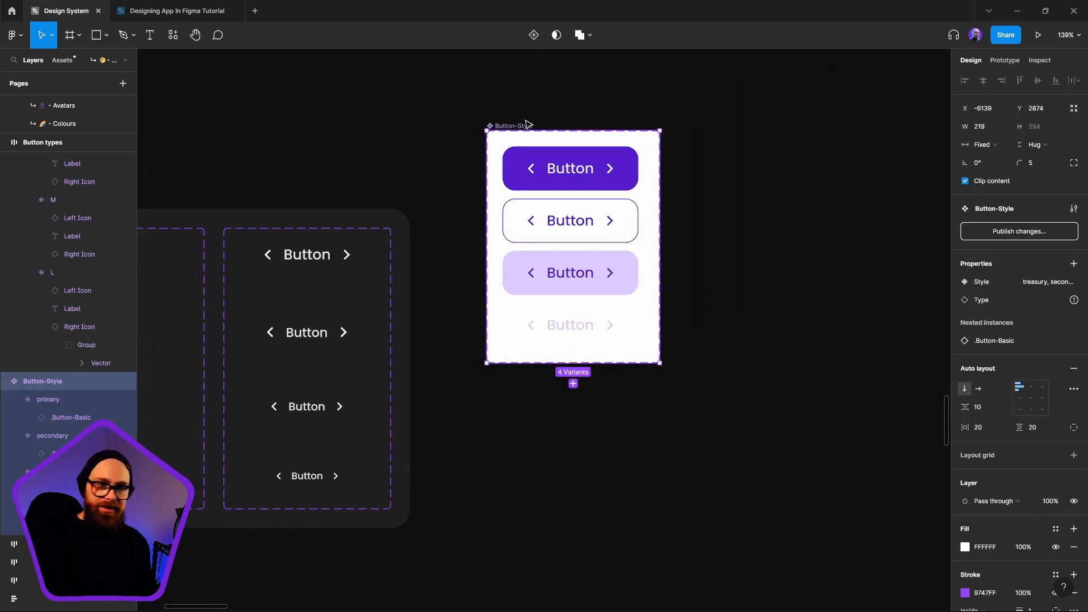
left_click(1038, 298)
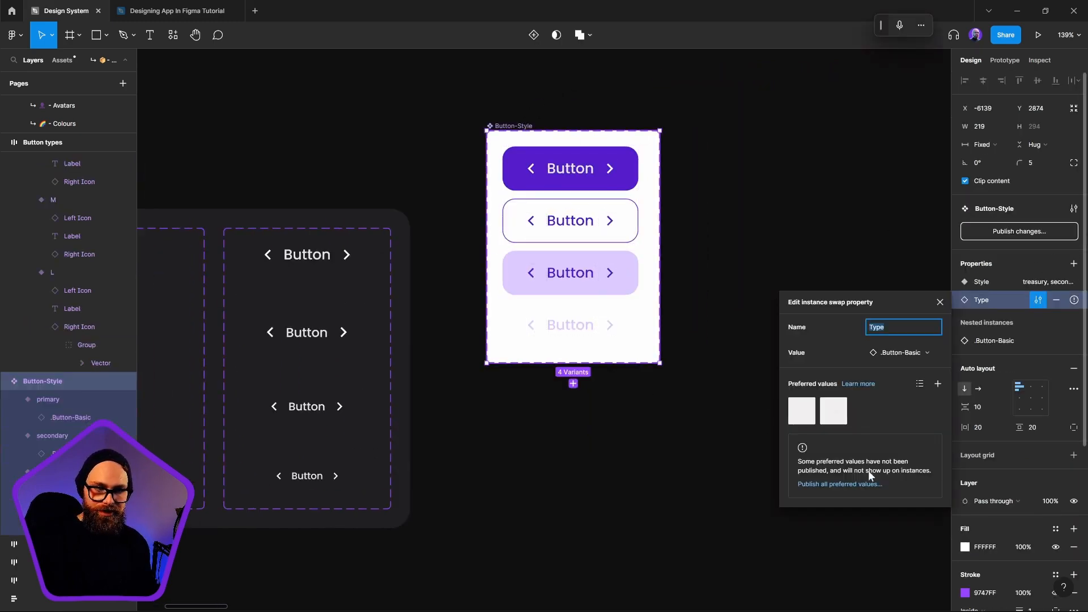
left_click(941, 383)
left_click(1032, 480)
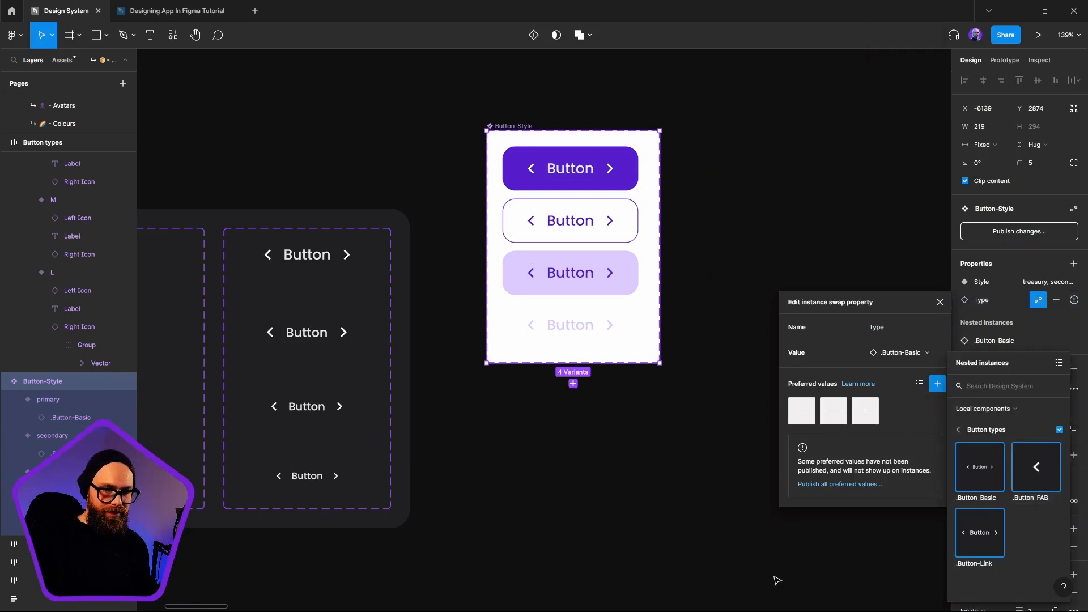
left_click(784, 525)
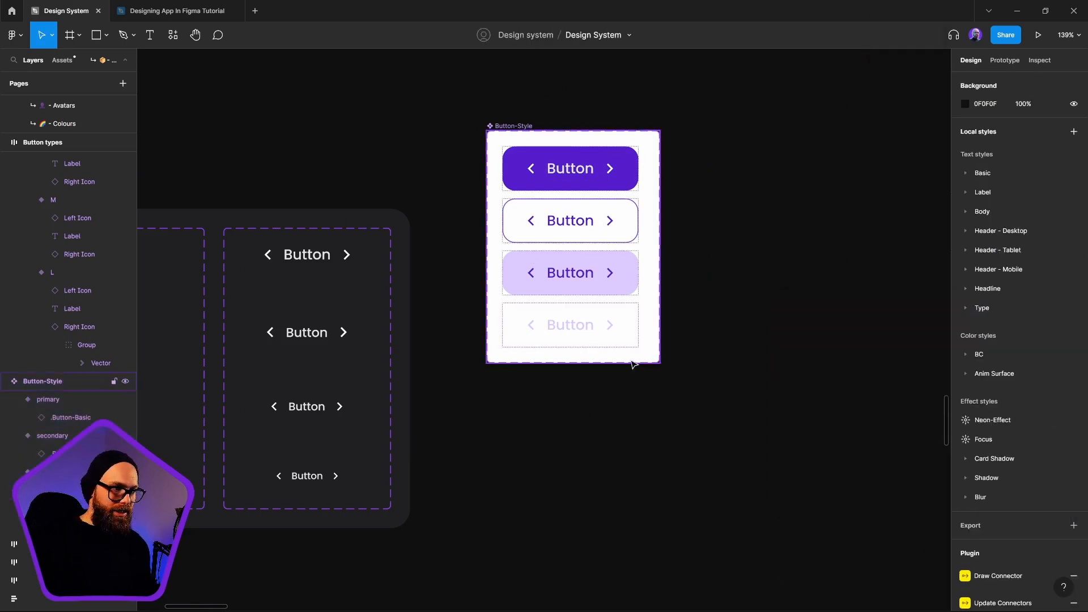
Place a test instance of the primary Button-Style variant below the component set and set its Type to .Button-FAB
scroll(633, 359, "down", 3)
scroll(634, 372, "down", 2)
left_click(639, 133)
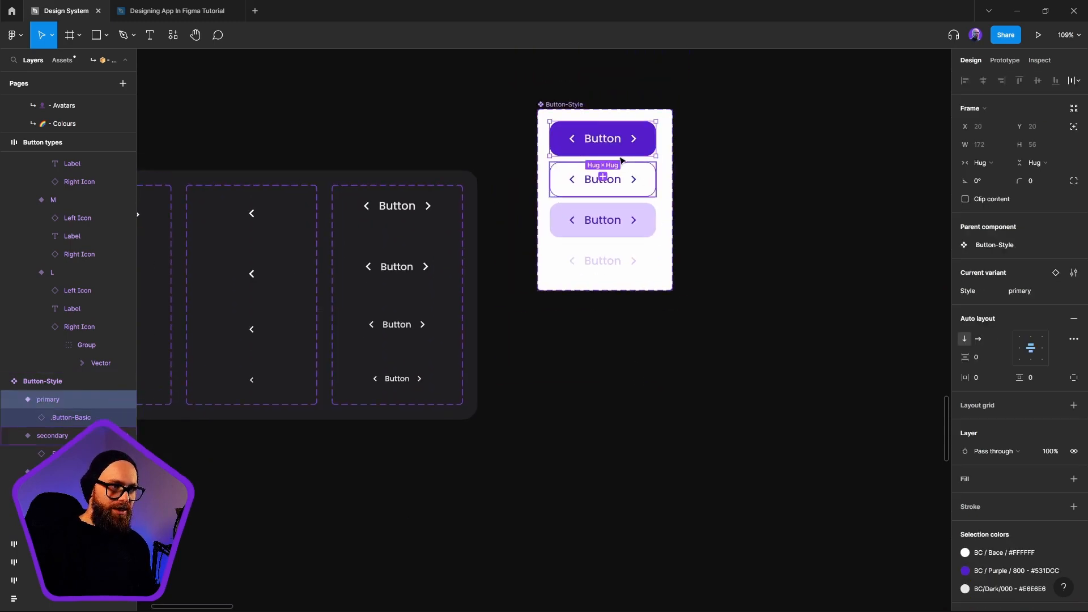
left_click_drag(609, 139, 640, 365)
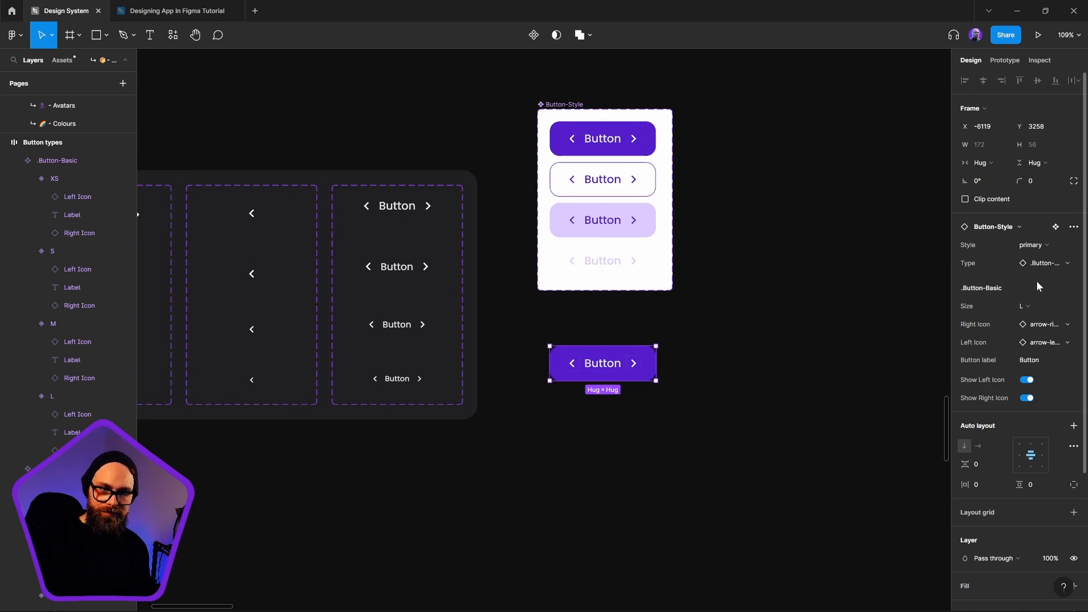
left_click(1037, 311)
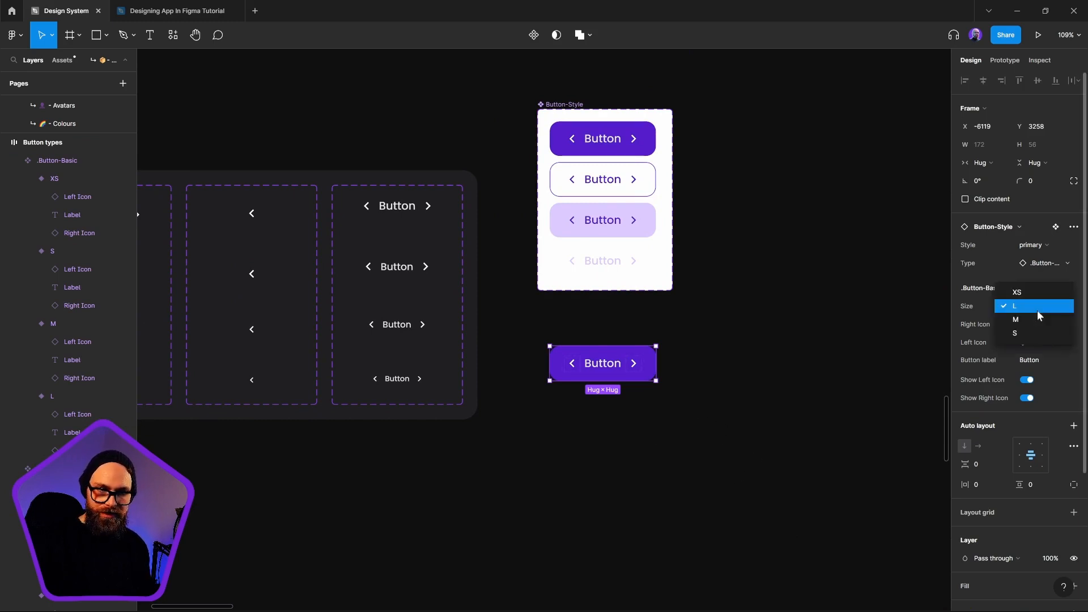
left_click(1035, 266)
left_click(1035, 267)
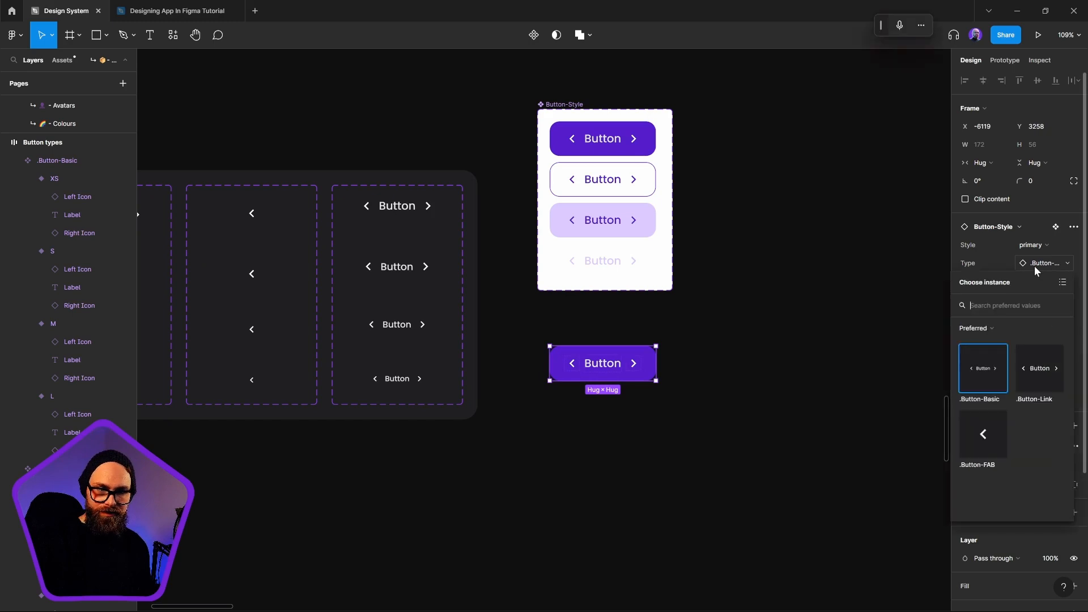
left_click(994, 457)
left_click(584, 403)
left_click(573, 372)
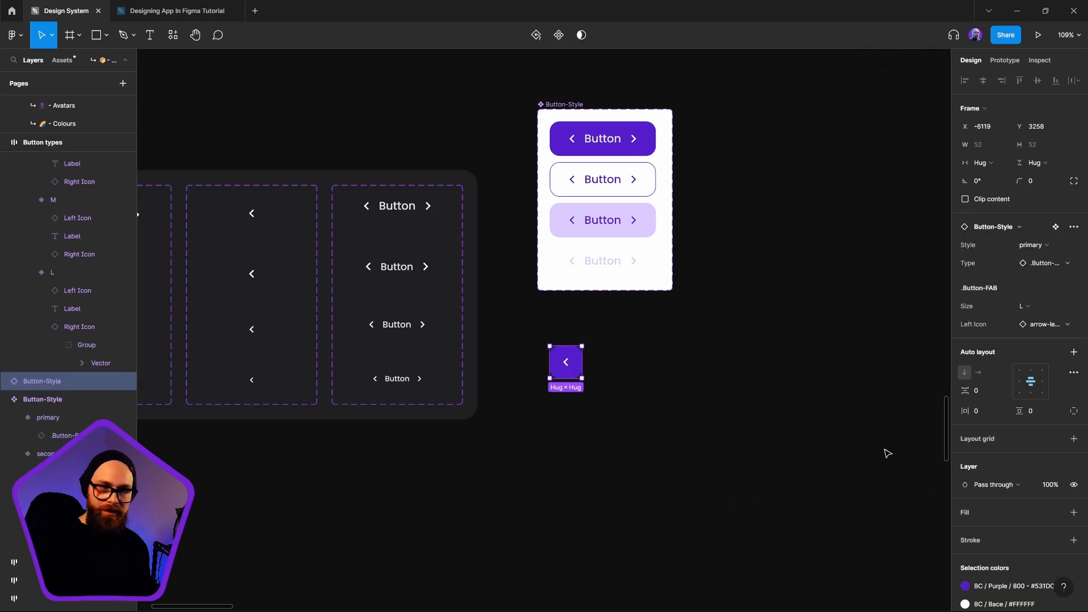
Try the secondary, treasury and Clear styles in turn on the .Button-FAB test instance
left_click(1049, 263)
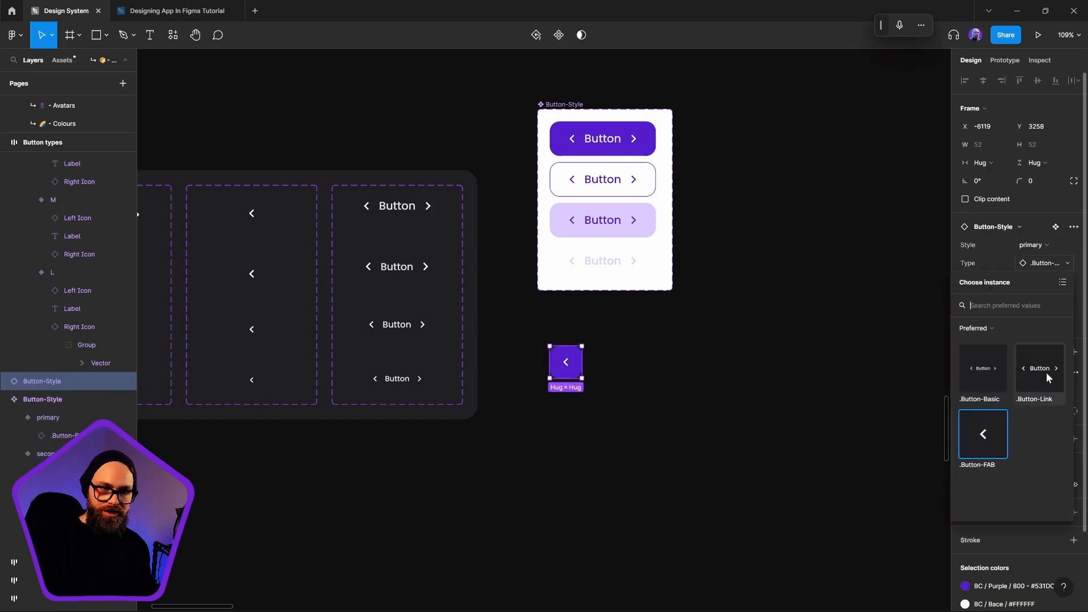
left_click(1035, 245)
left_click(1037, 242)
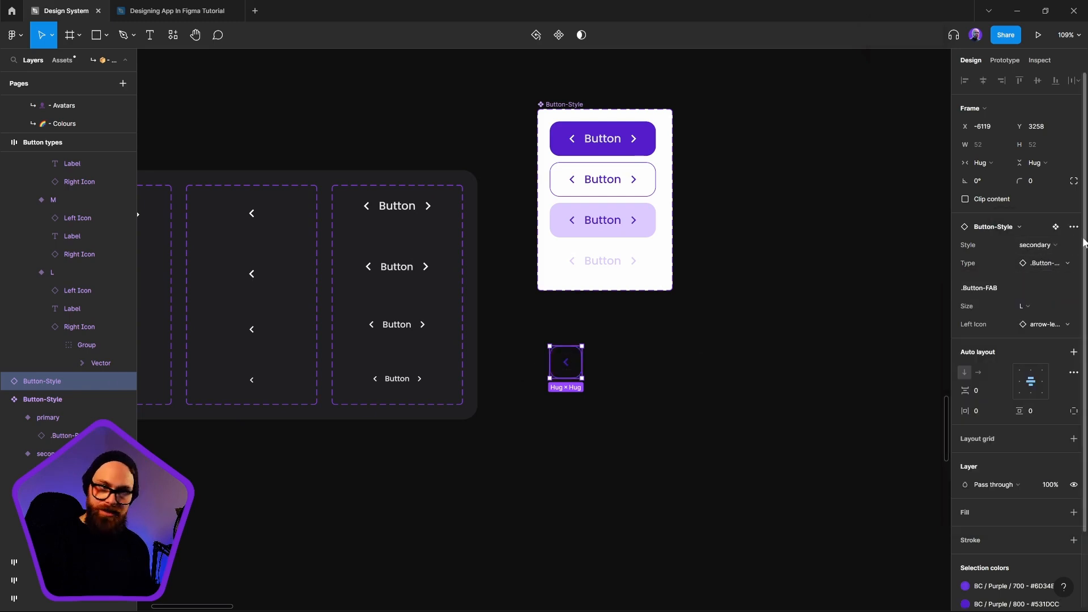
left_click(1049, 249)
left_click(1037, 259)
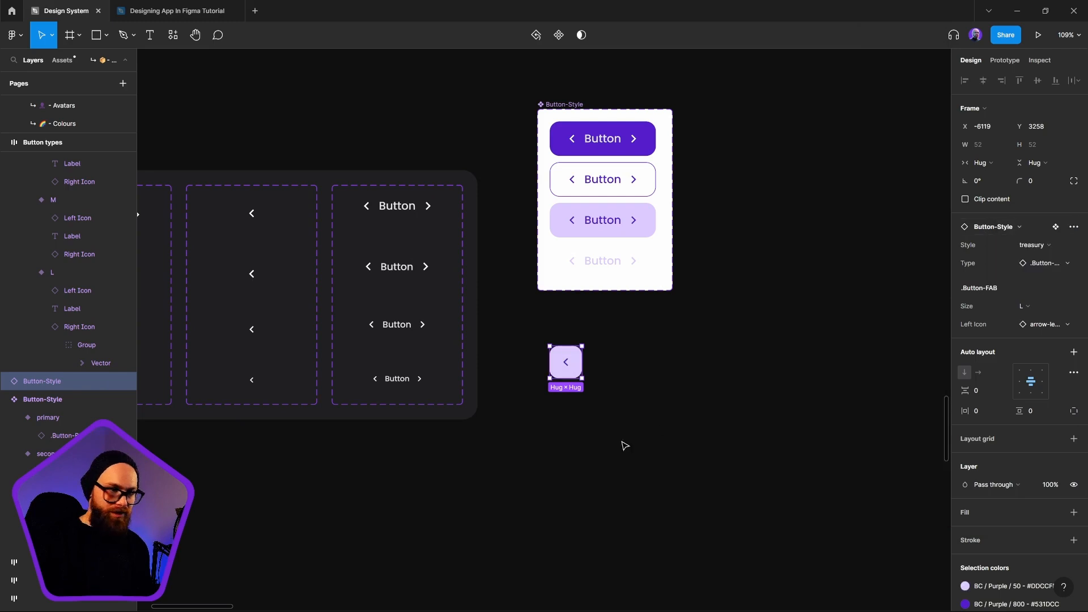
left_click(1048, 247)
left_click(1026, 287)
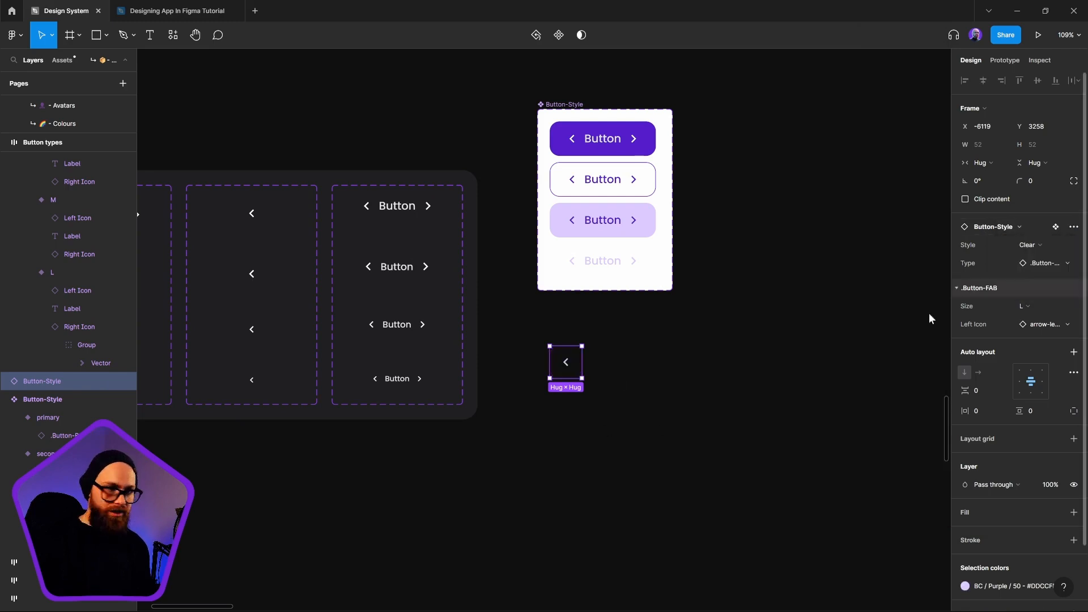
Move the Clear-styled test instance around below the Button-Style set and delete it
left_click_drag(574, 378, 604, 377)
left_click(629, 576)
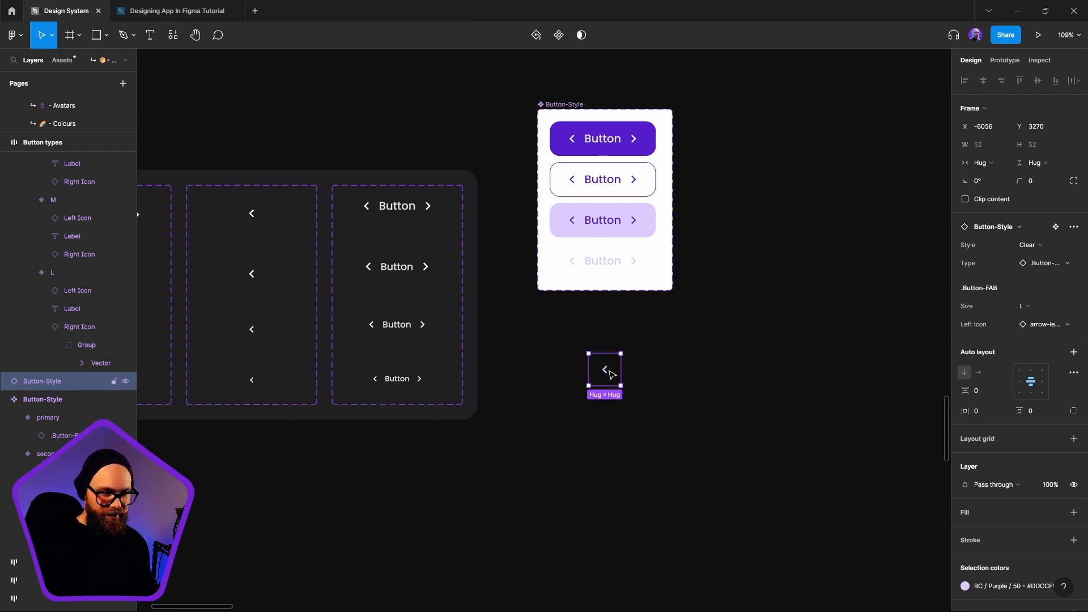
left_click(516, 449)
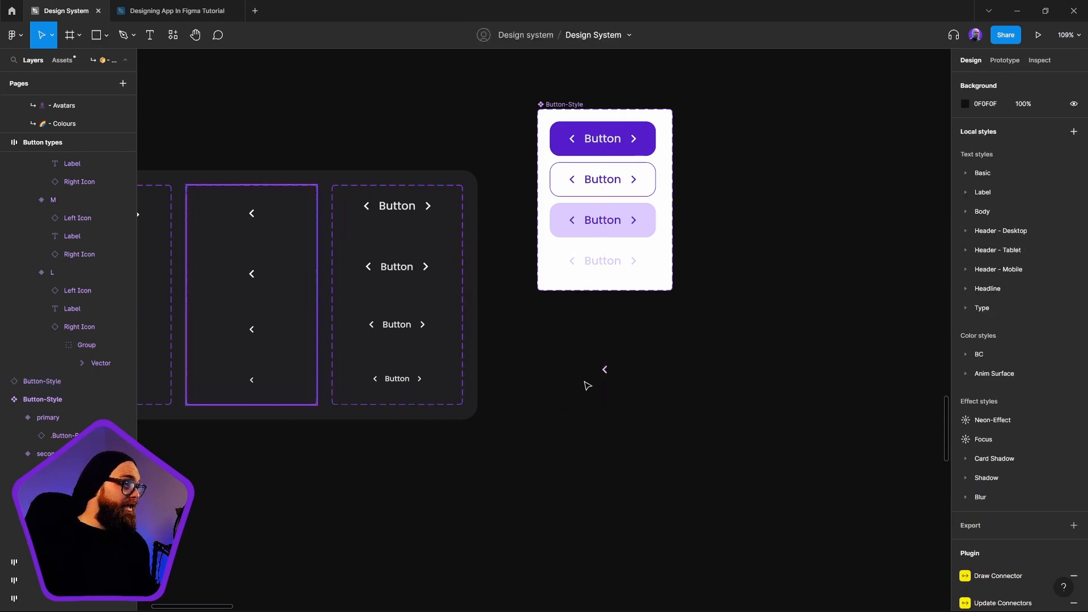
left_click_drag(607, 379, 626, 431)
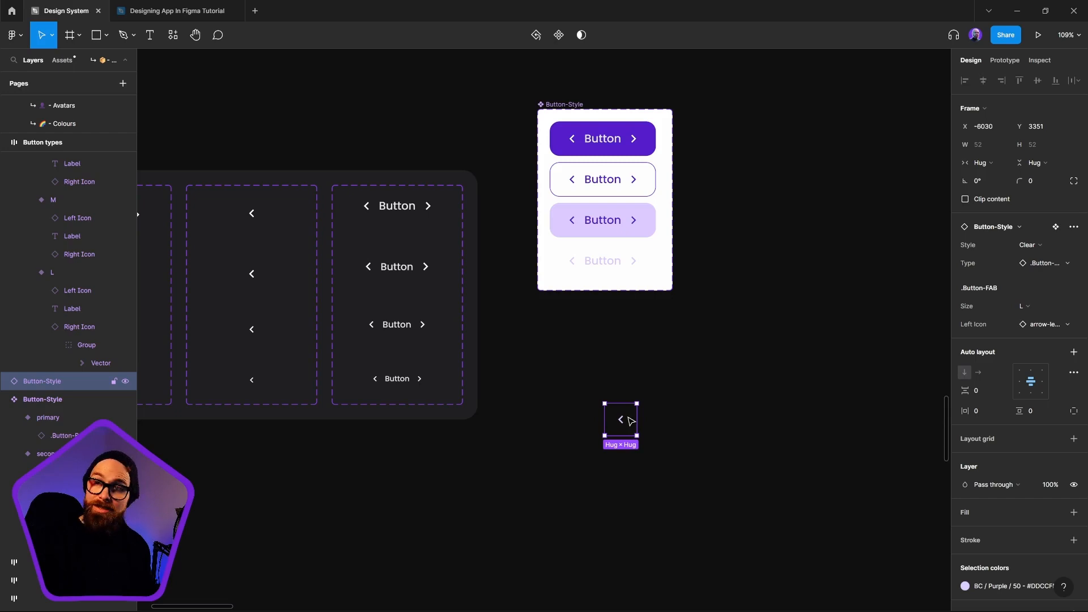
left_click(702, 507)
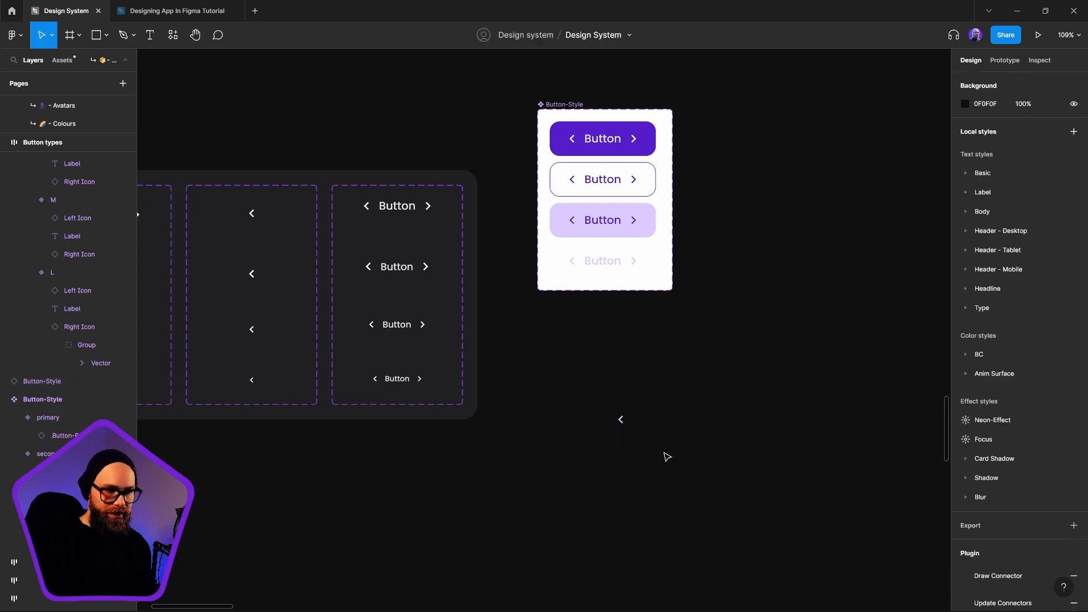
left_click(634, 426)
key("Delete")
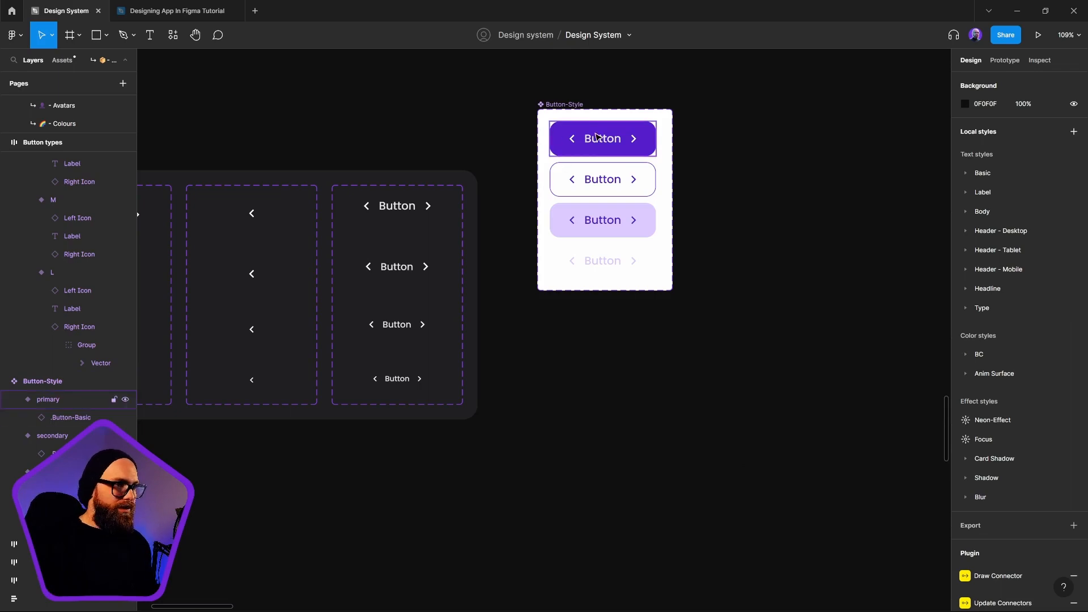
Place another primary Button-Style instance below the component set and swap its Type to .Button-FAB
left_click(627, 148)
left_click_drag(627, 149, 646, 363)
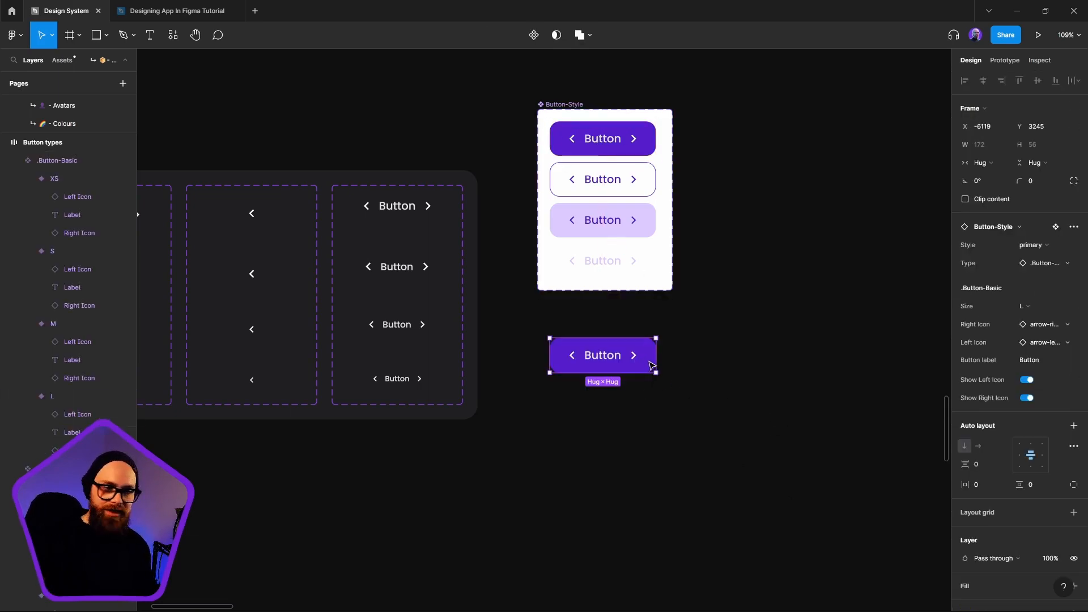
left_click(1059, 265)
left_click(984, 462)
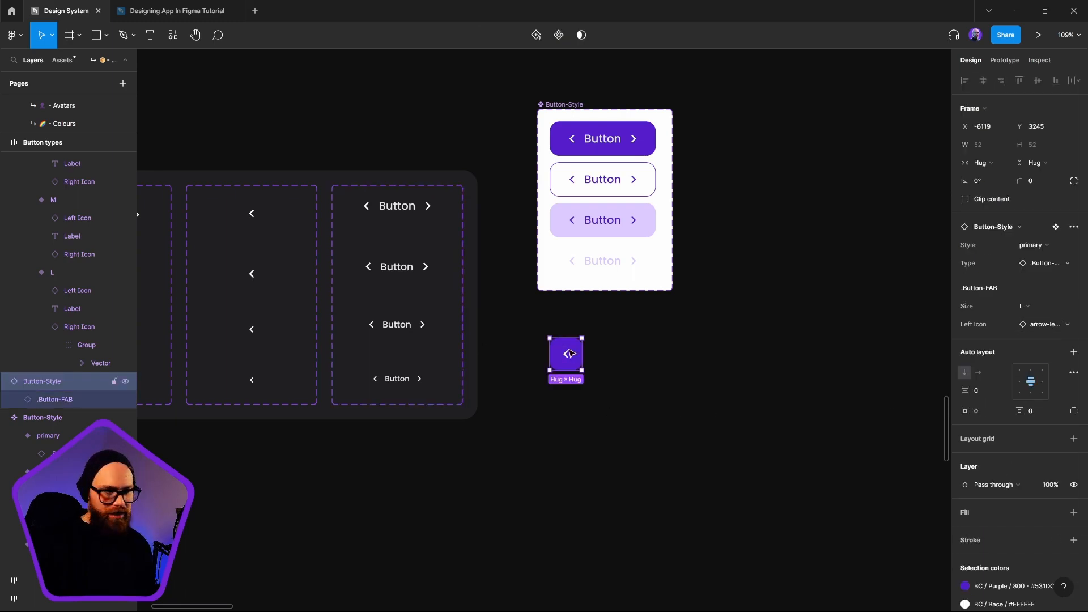
left_click(1029, 245)
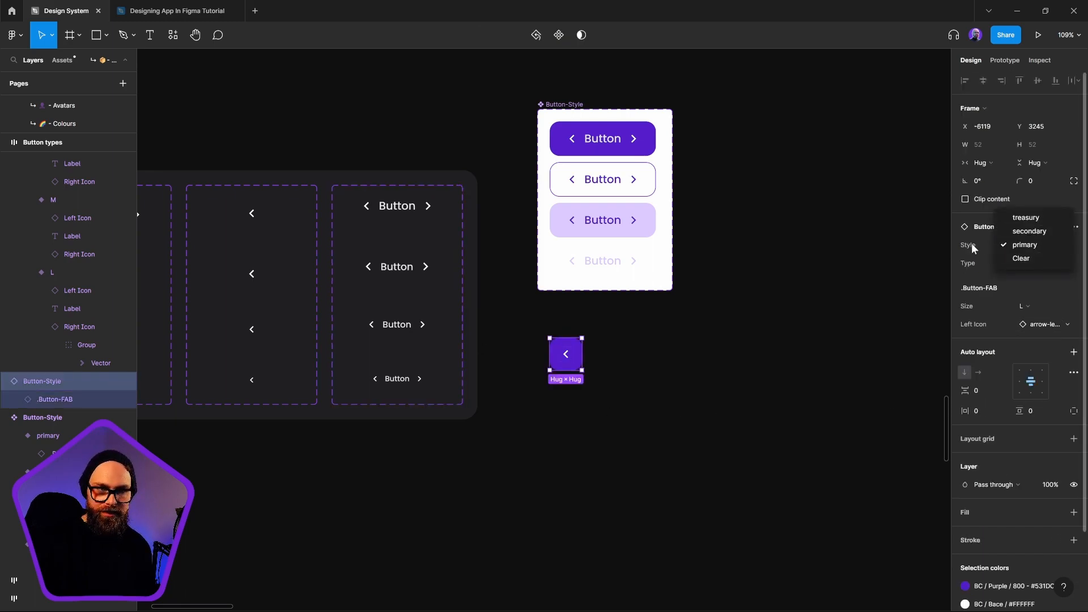
left_click(972, 248)
left_click(1047, 263)
left_click(1001, 423)
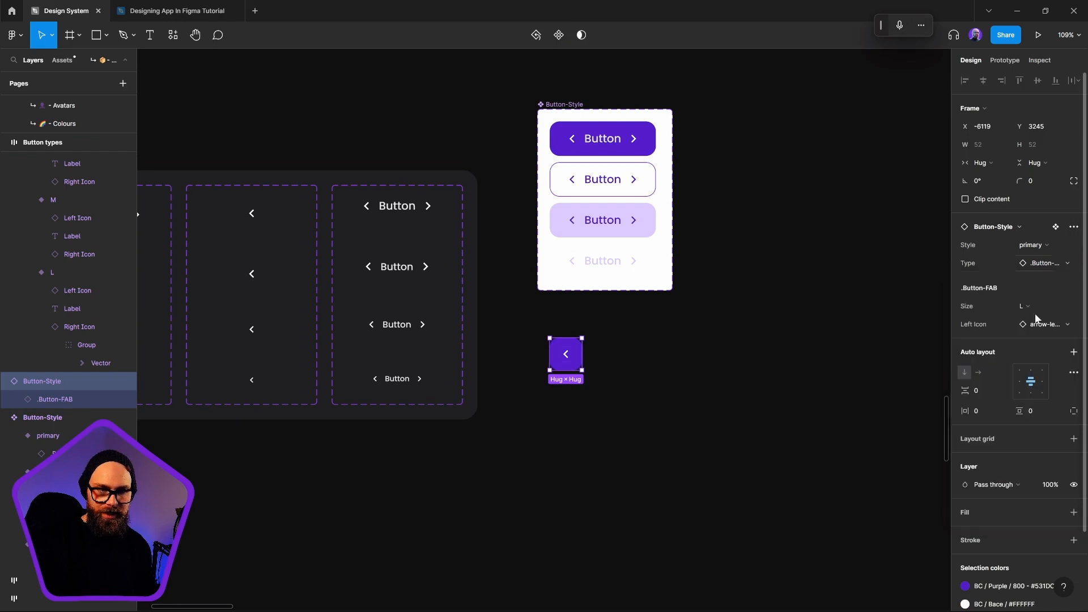
Set the icon-only instance's Style to secondary and swap its Left Icon for the round assistant icon
left_click(1057, 249)
left_click(1037, 232)
left_click_drag(560, 363, 590, 360)
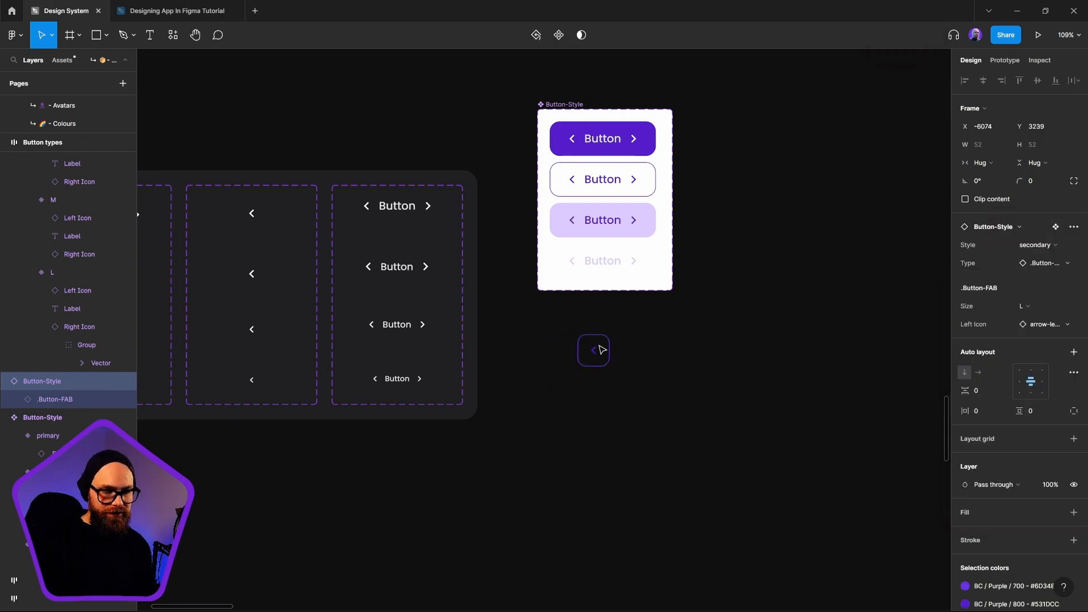
left_click(1045, 325)
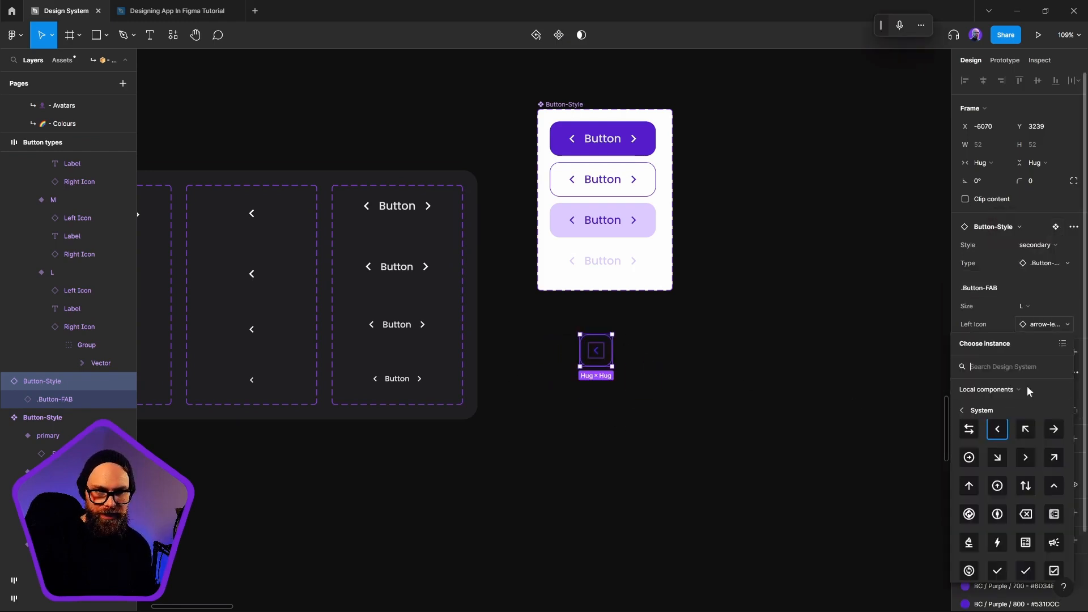
left_click(970, 515)
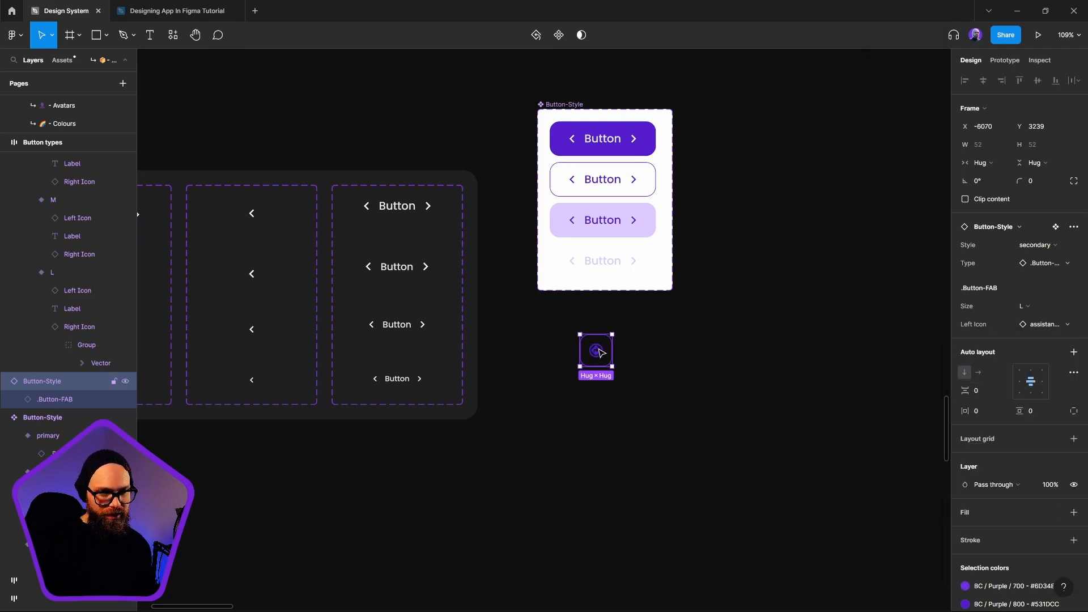
Try the primary and treasury styles on the instance with the assistant icon, and delete the instance
left_click(1042, 249)
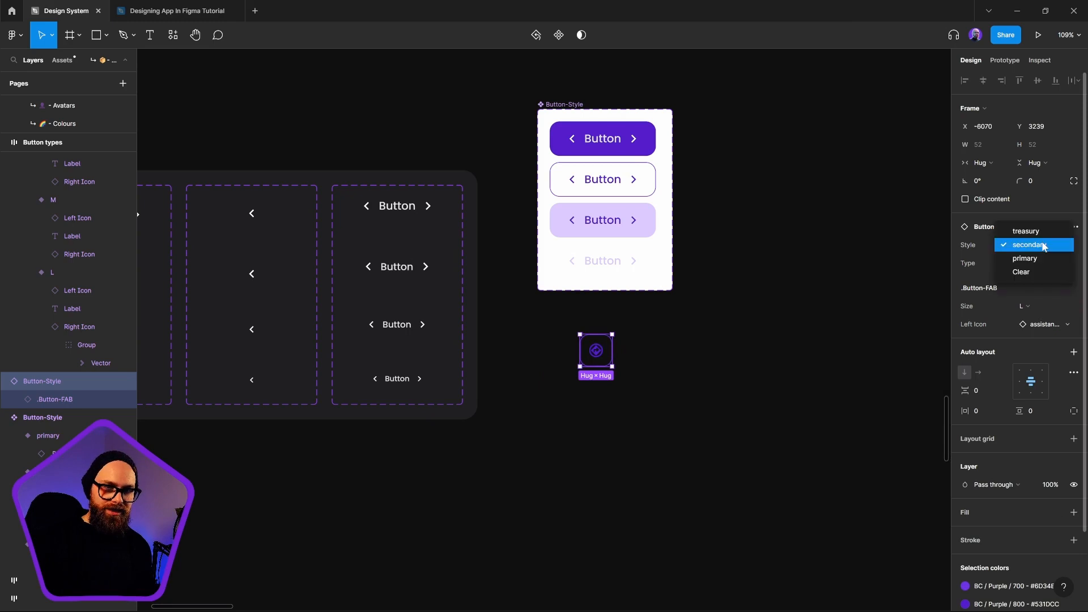
left_click(1048, 260)
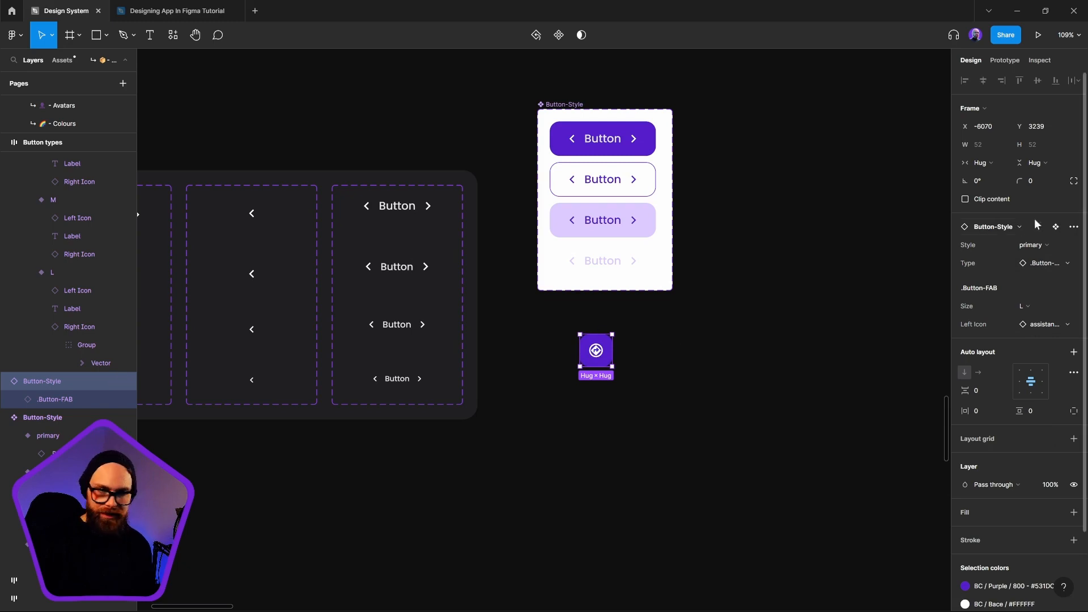
left_click(1051, 246)
left_click(1042, 222)
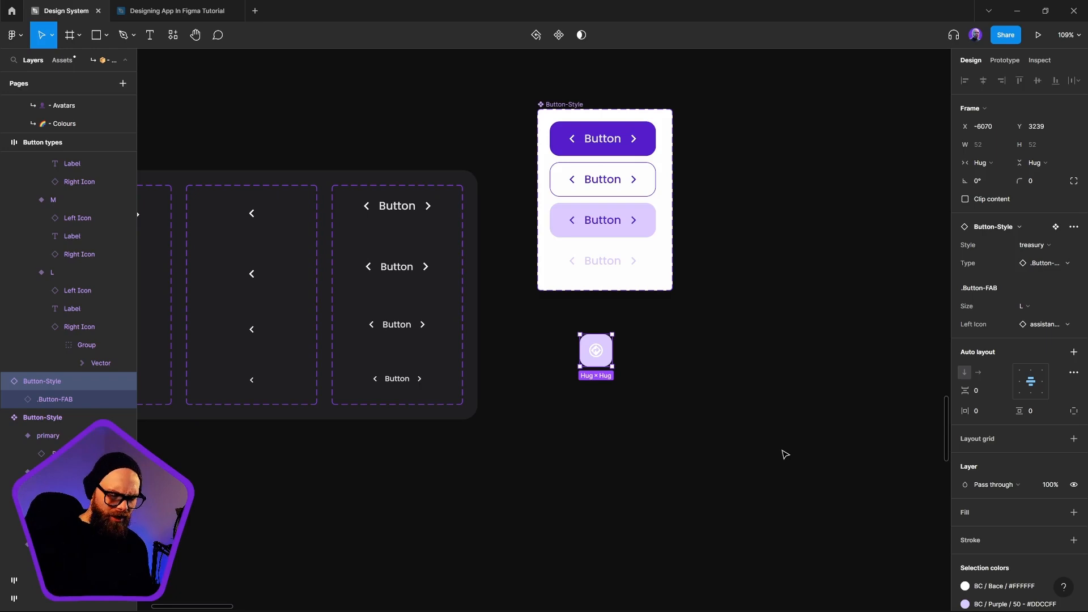
key("Delete")
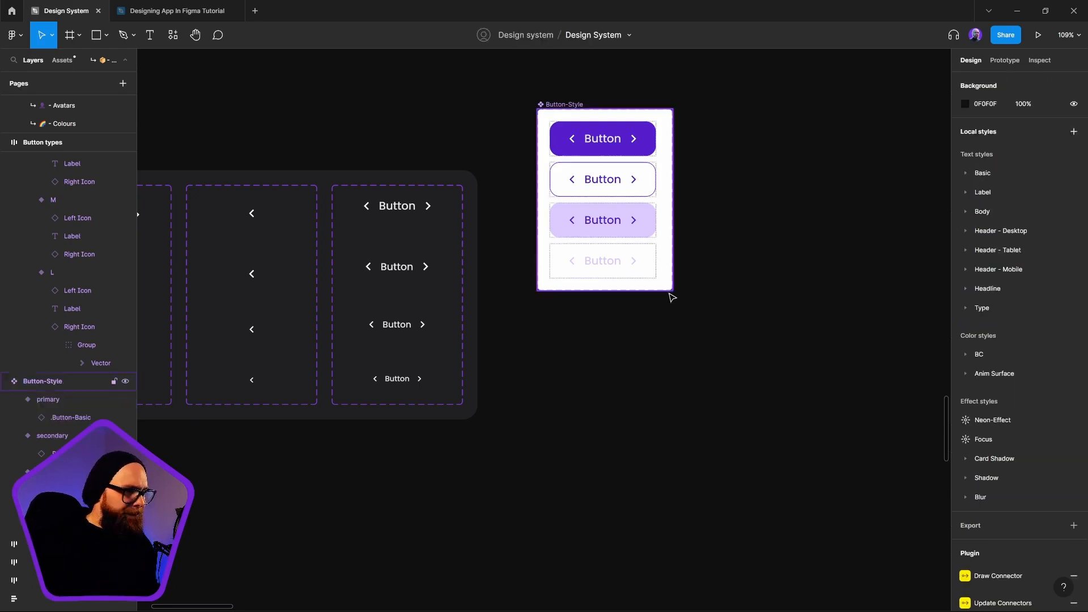
Move the Button-Style component set down beside the Button types frame, to about X -6131, Y 3037
left_click_drag(574, 107, 579, 207)
left_click_drag(291, 364, 637, 383)
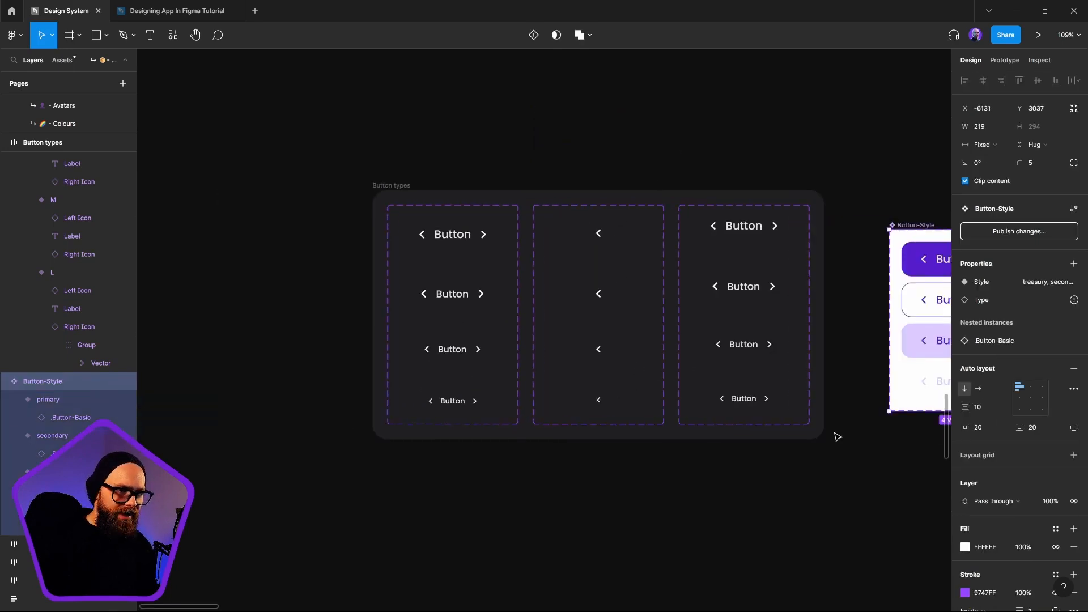
Examine the properties of the base component sets in the Button types frame, from .Button-Basic to .Button-Link
left_click(452, 240)
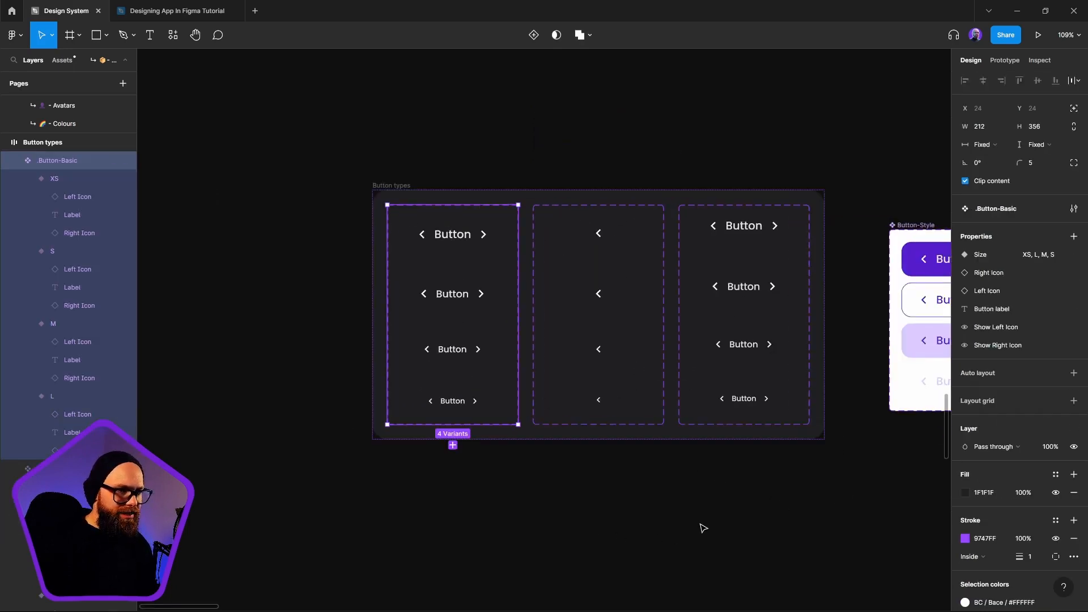
left_click(627, 367)
left_click(777, 328)
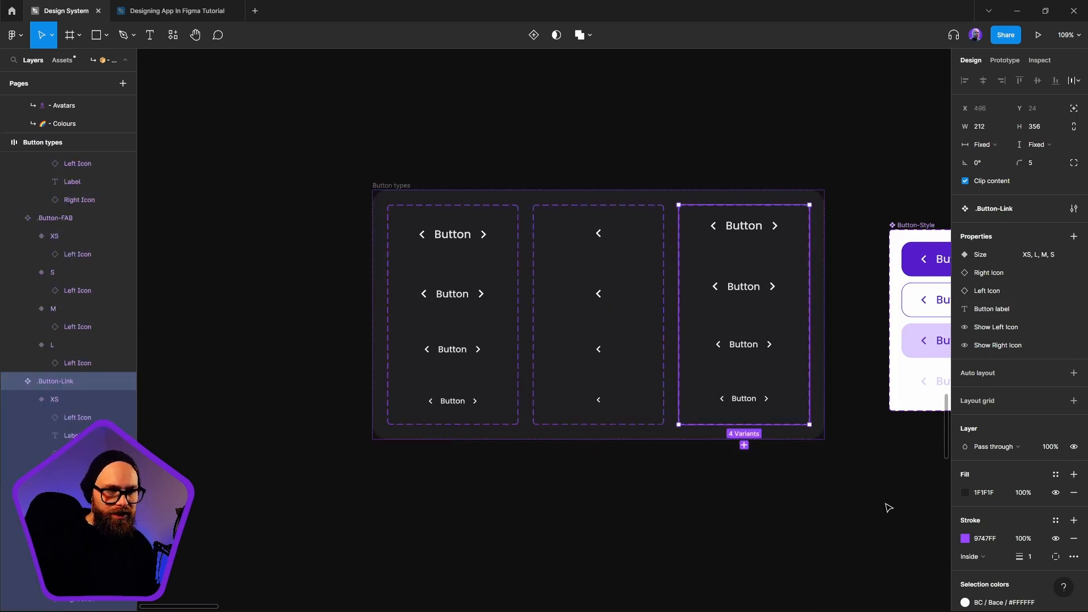
left_click_drag(890, 505, 661, 483)
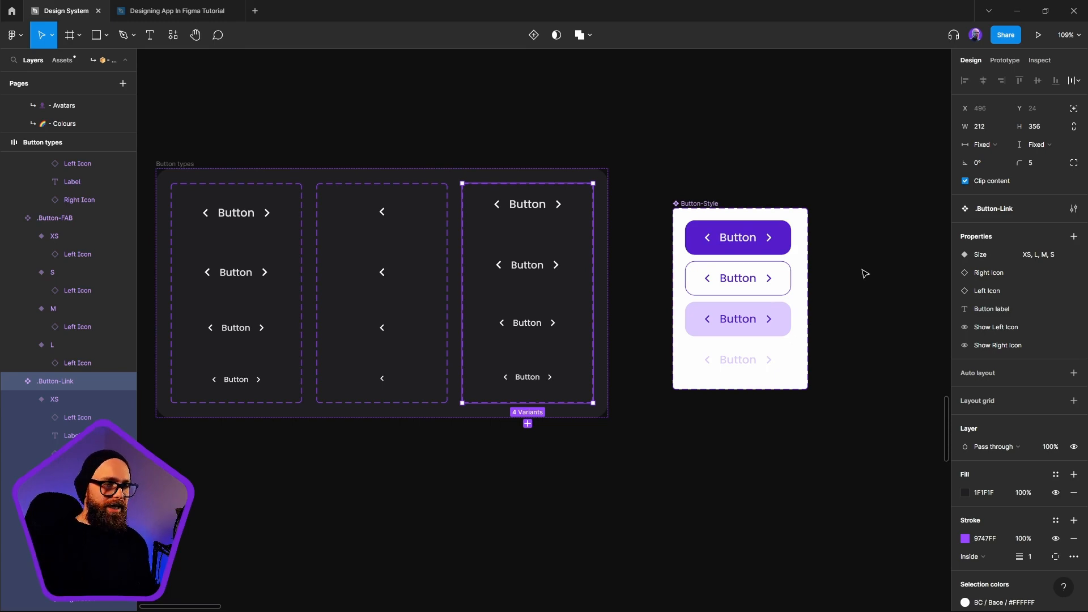
scroll(801, 340, "right", 4)
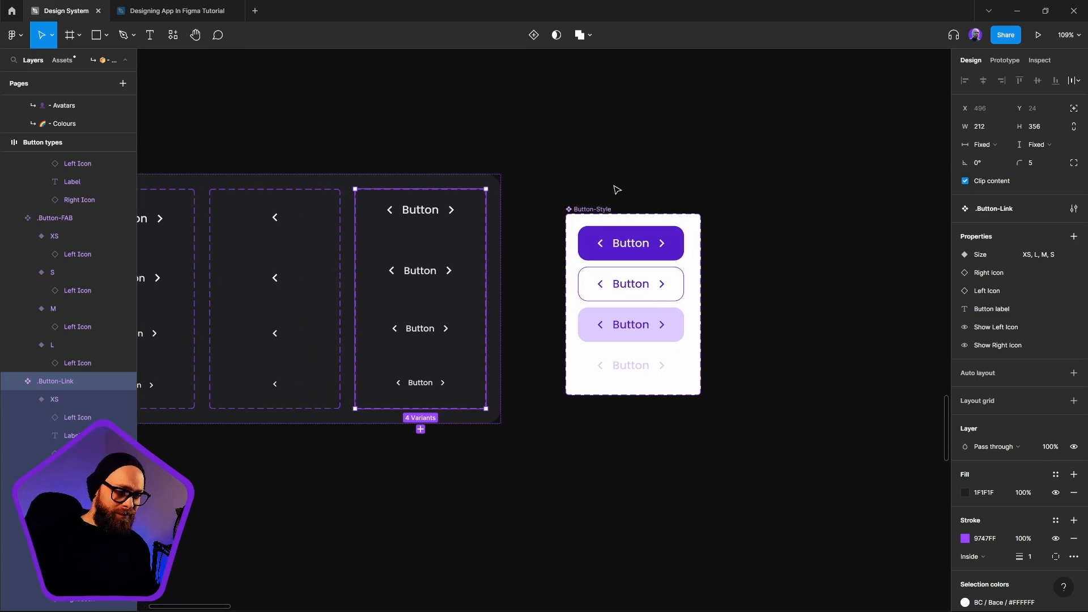
Place a Clear instance of Button-Style below the component set and delete it
left_click(609, 213)
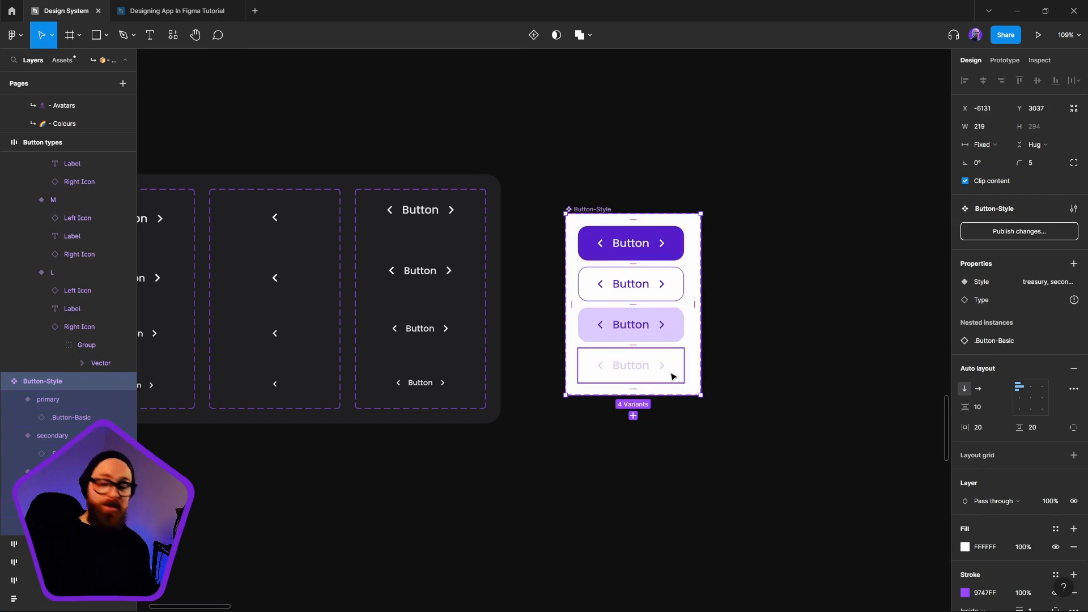
left_click(822, 360)
left_click(623, 219)
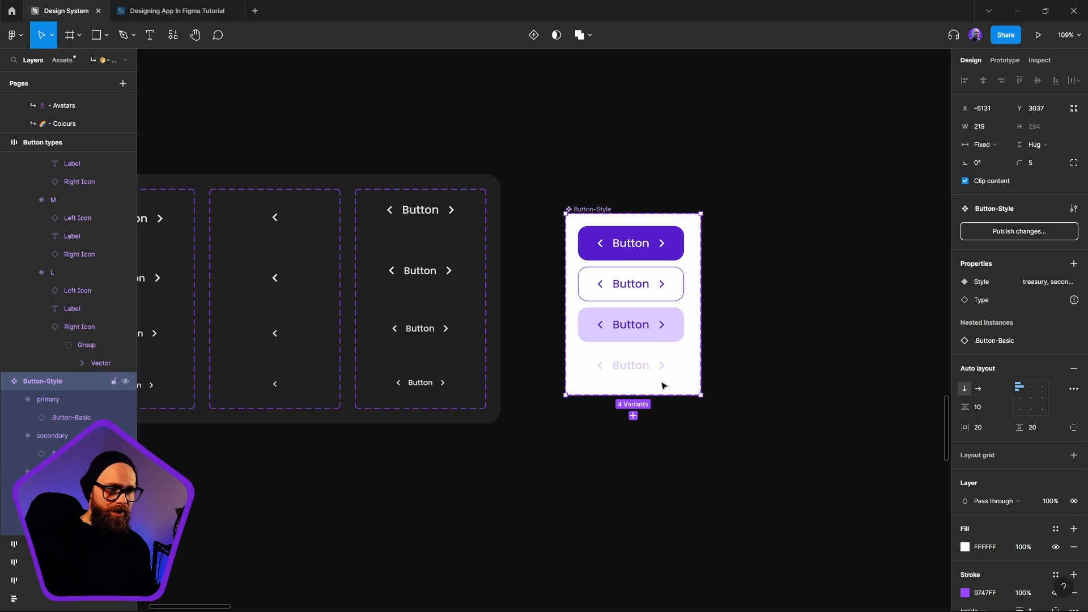
left_click(635, 375)
left_click_drag(636, 367, 657, 505)
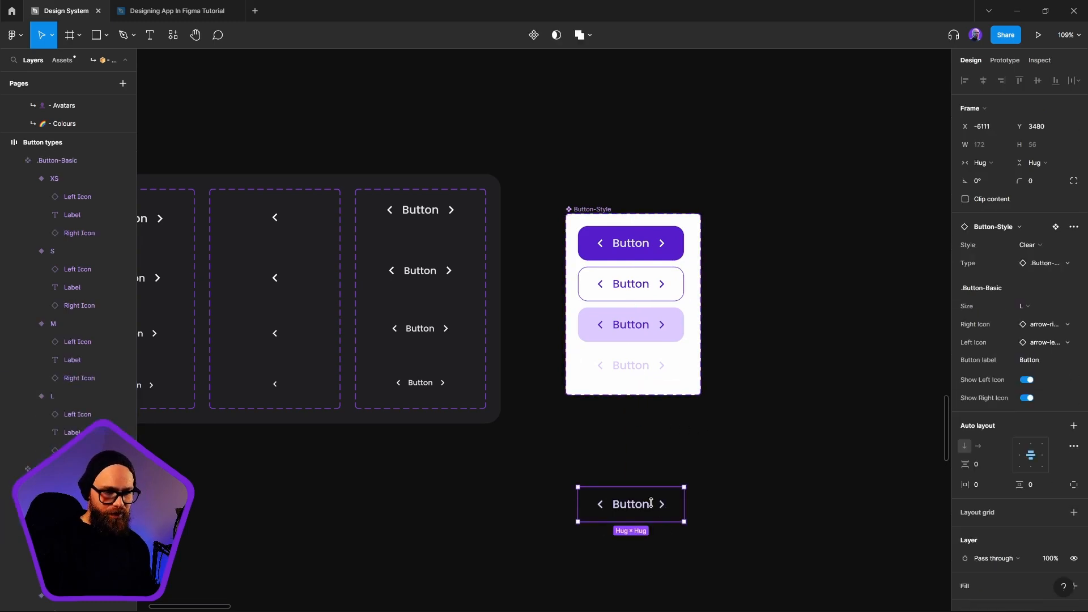
key("Delete")
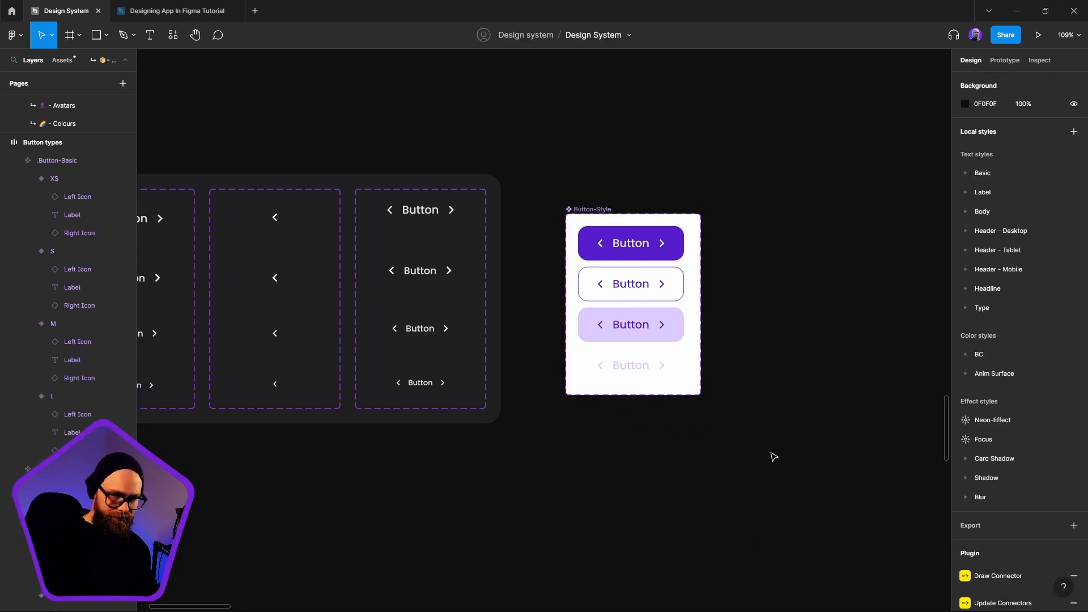
Widen the Button-Style component set to 555 and remove its auto layout
left_click(602, 225)
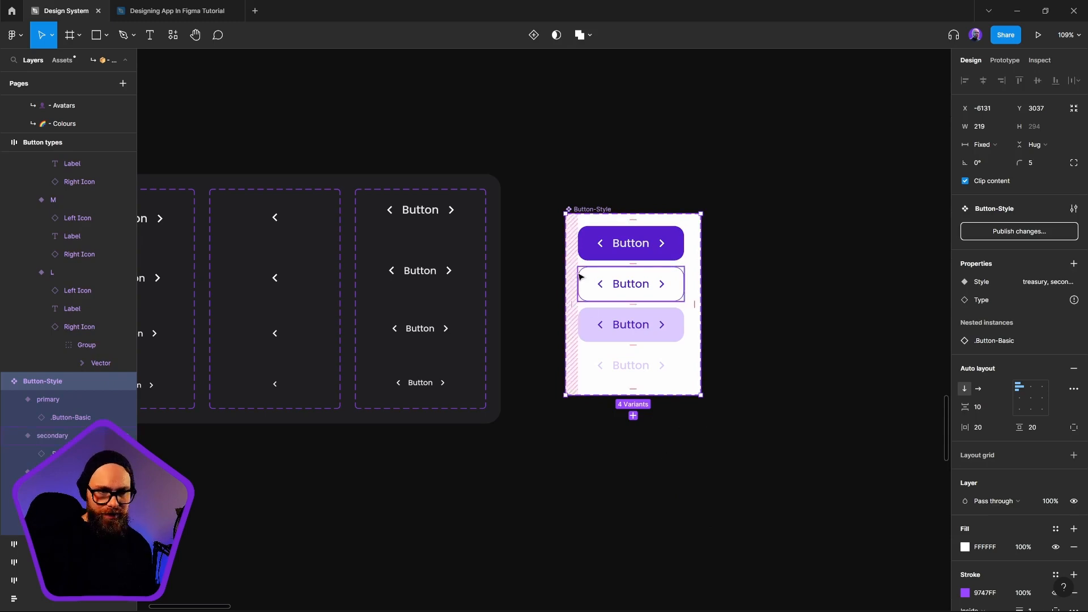
left_click_drag(704, 291, 909, 290)
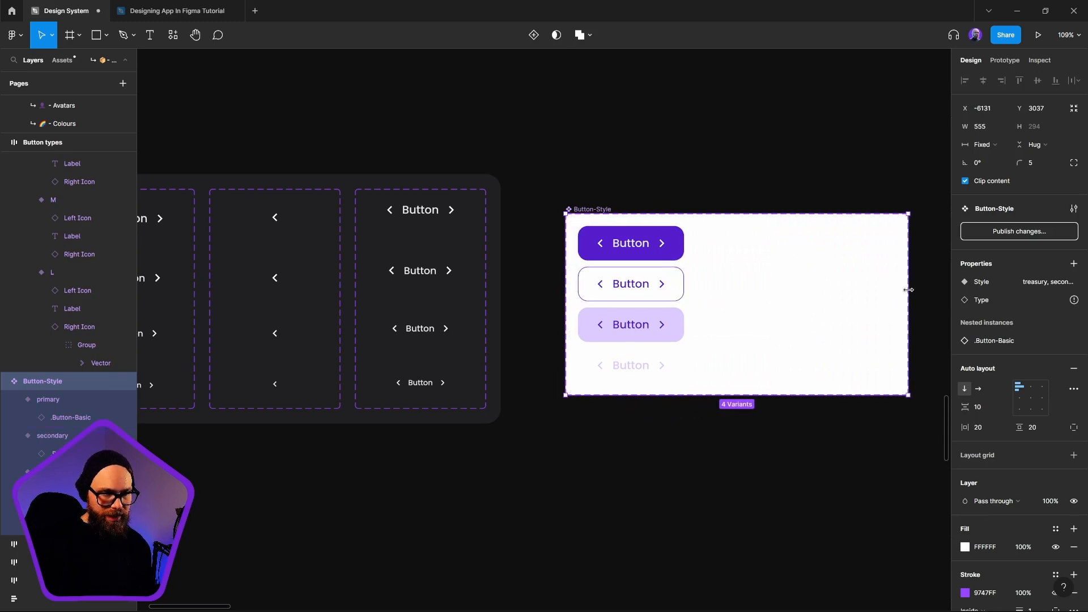
left_click(1074, 369)
left_click(820, 551)
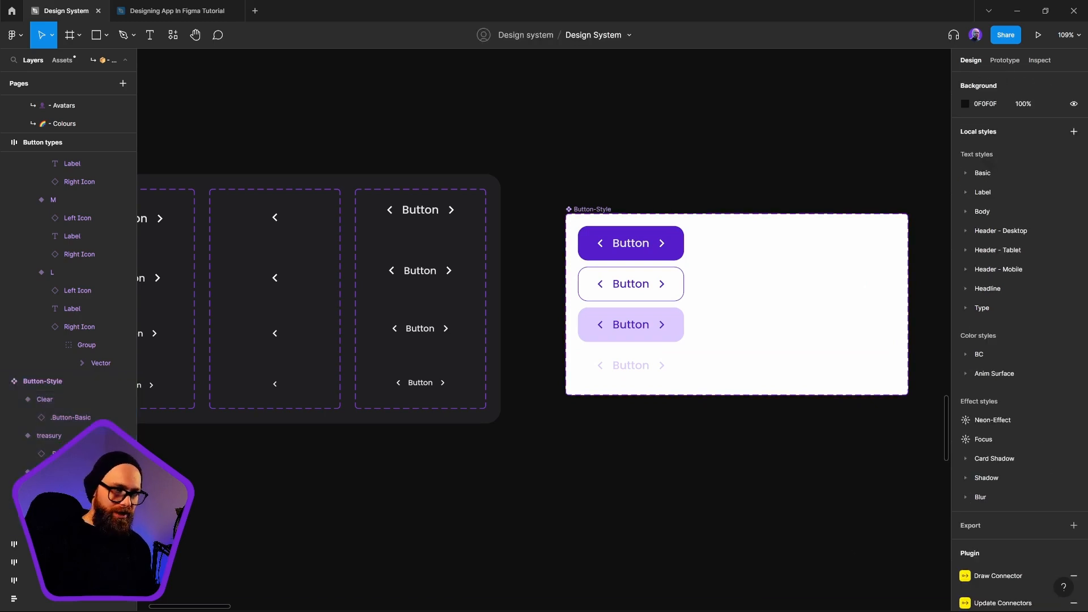
left_click_drag(727, 507, 671, 521)
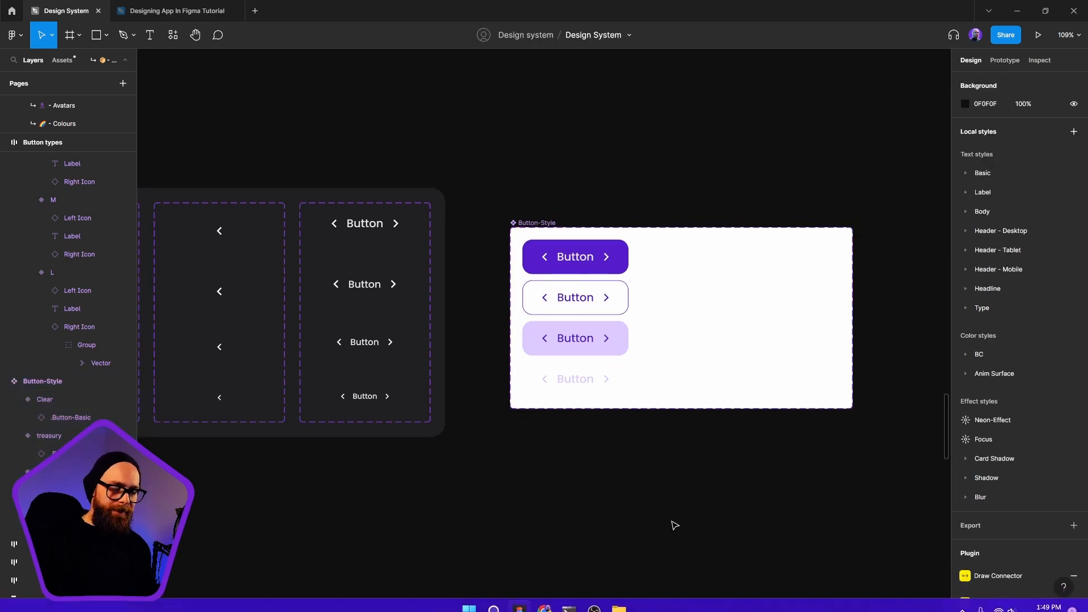
Add a variant property named Modes with the value Dark to the Button-Style component set
left_click(548, 224)
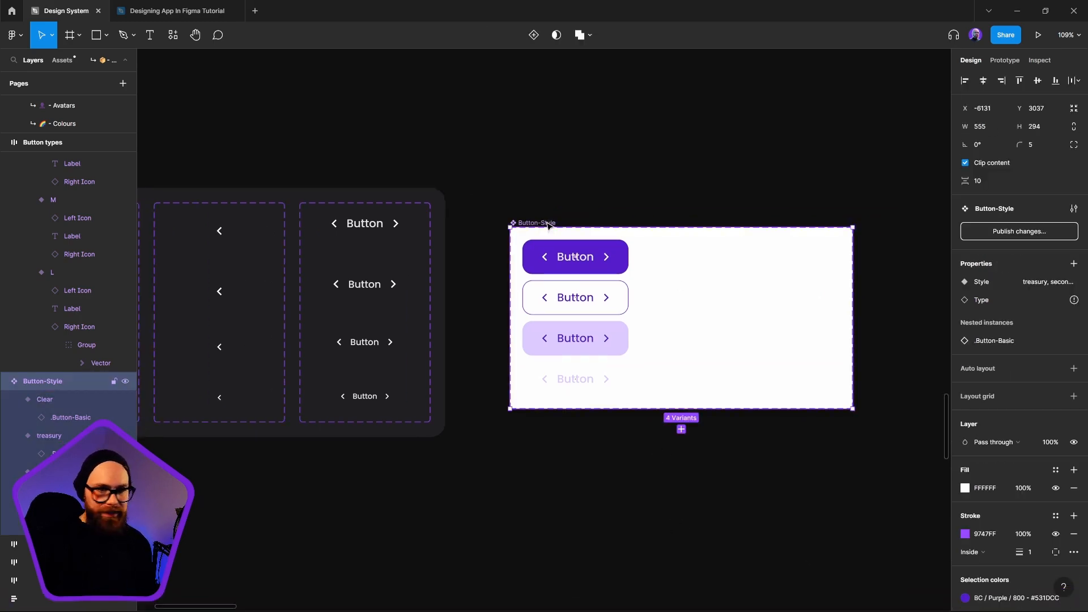
left_click(1074, 264)
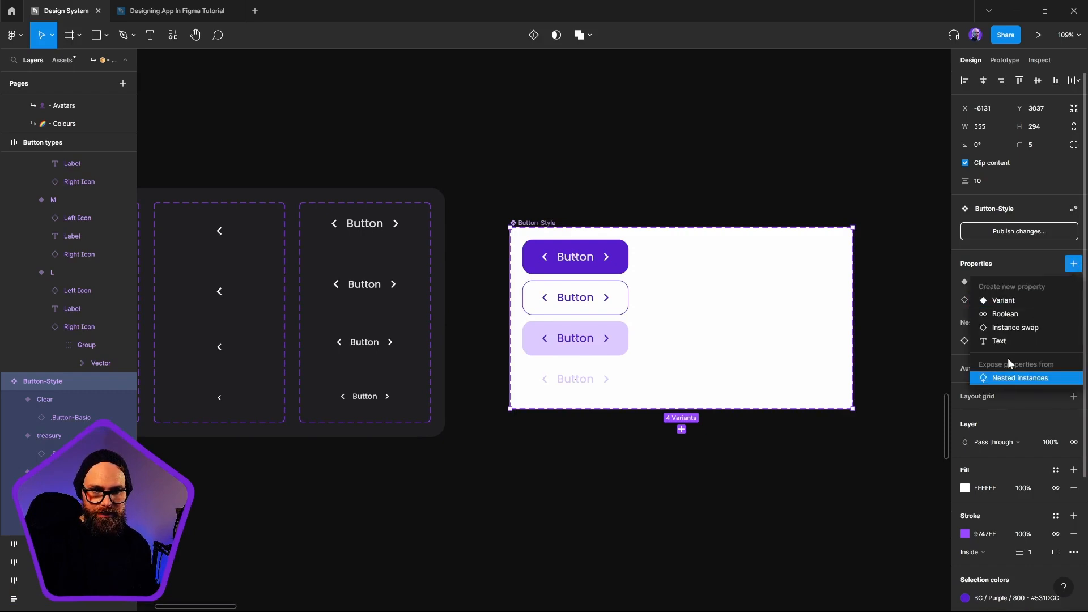
left_click(1013, 301)
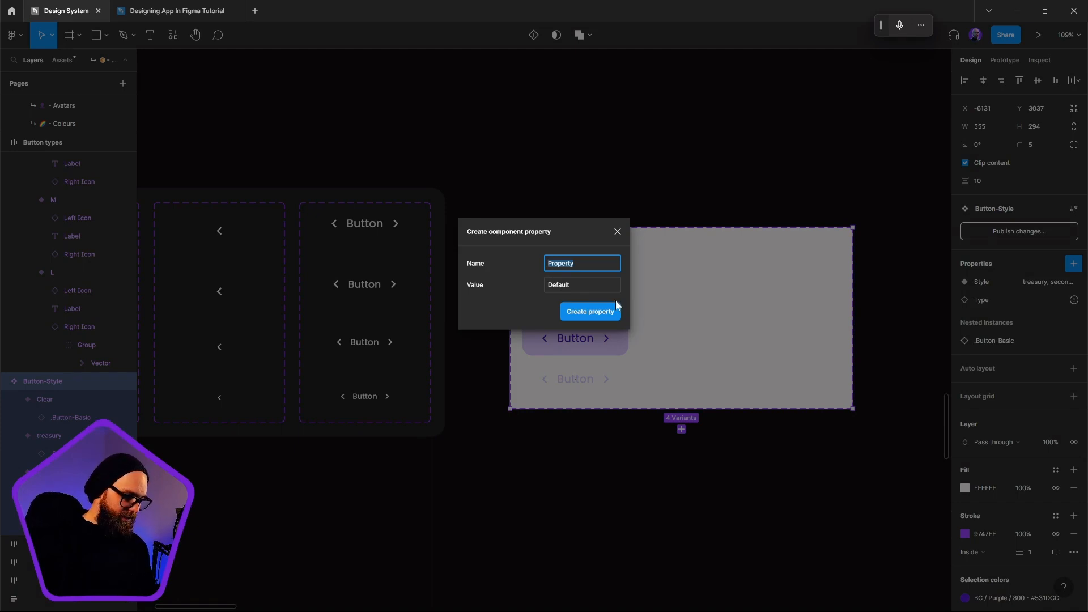
type("Modes")
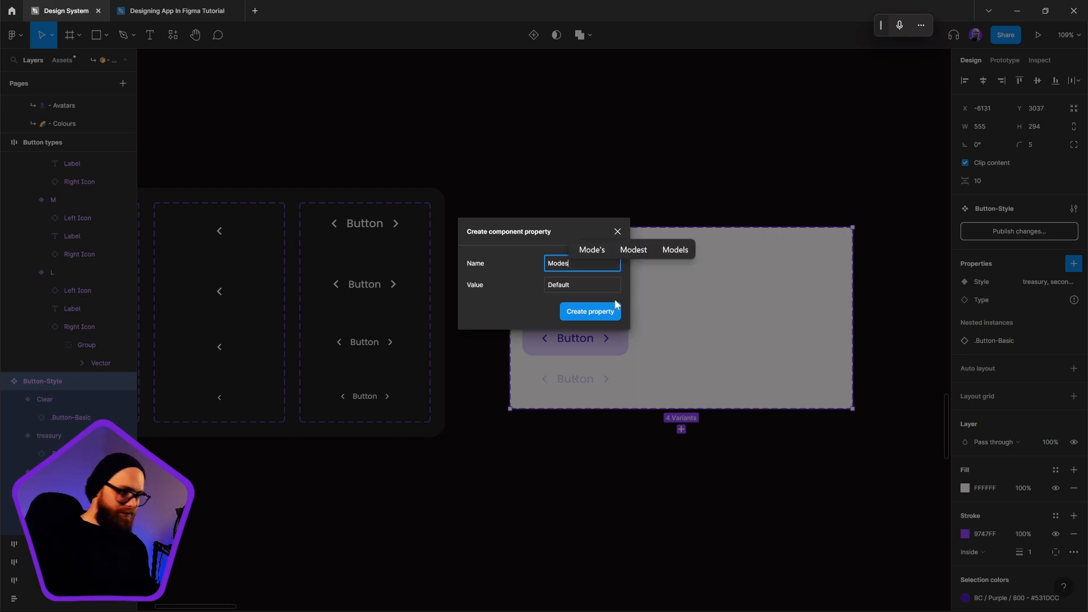
left_click(607, 290)
key("ctrl+BackSpace")
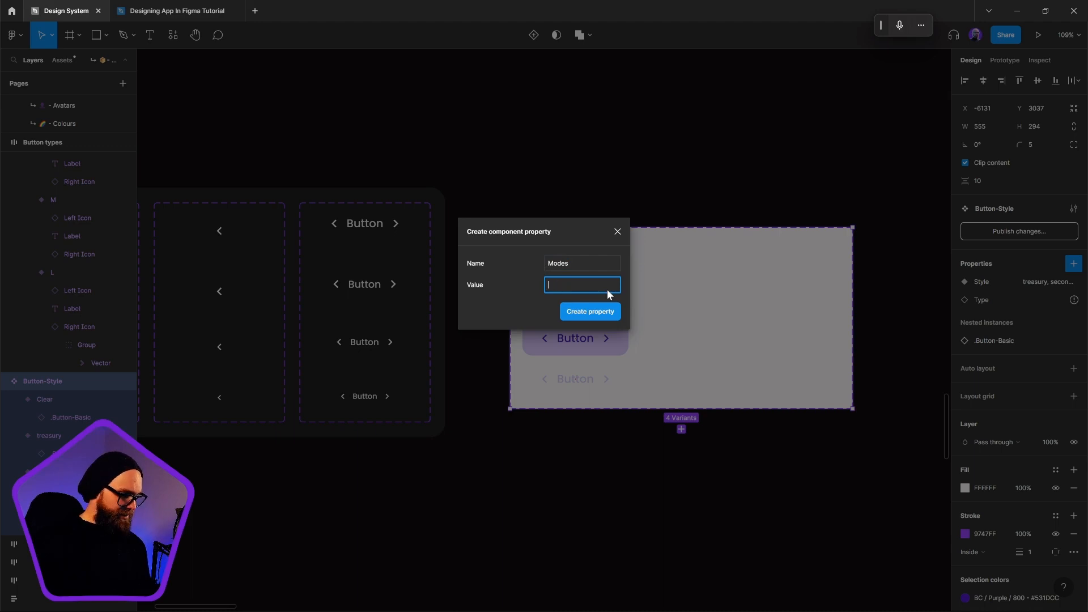
type("Dark")
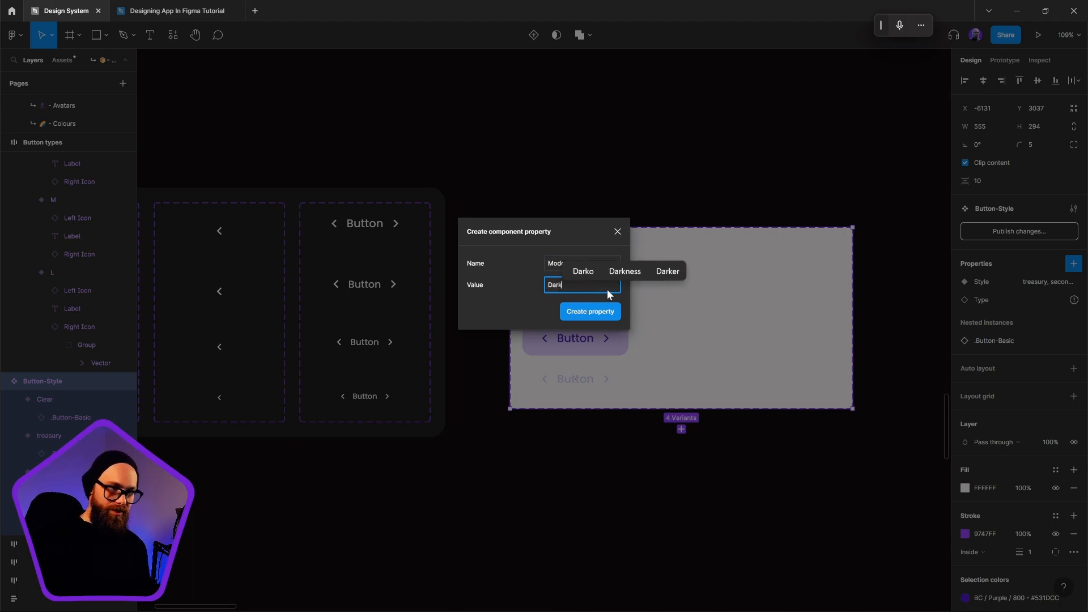
left_click(597, 310)
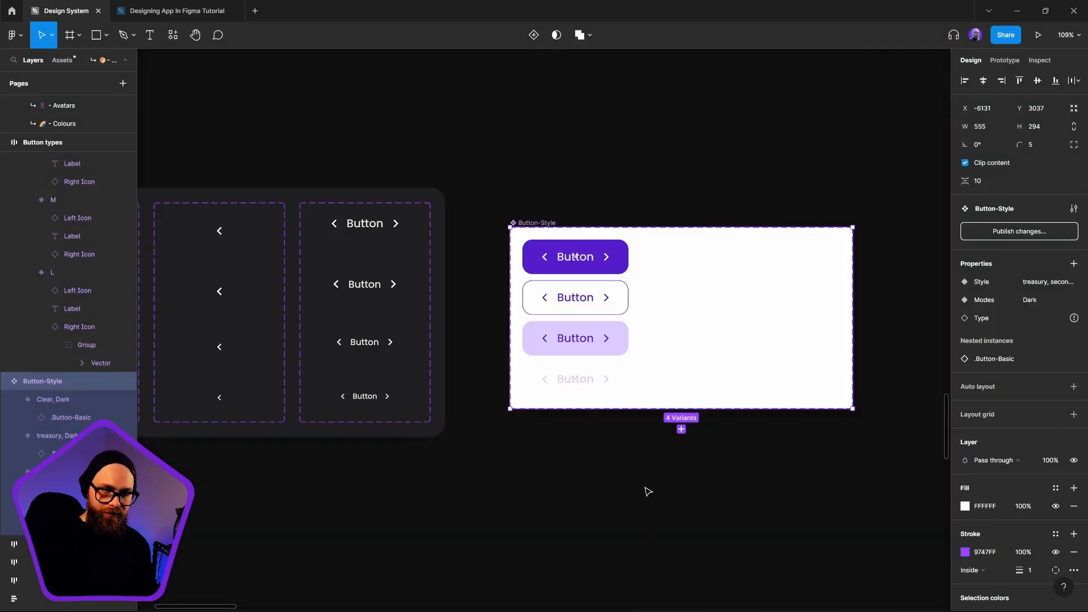
left_click(646, 488)
Duplicate the four Dark variants into a second column at X 344 and set the copies' Modes value to Light
left_click_drag(692, 198, 522, 440)
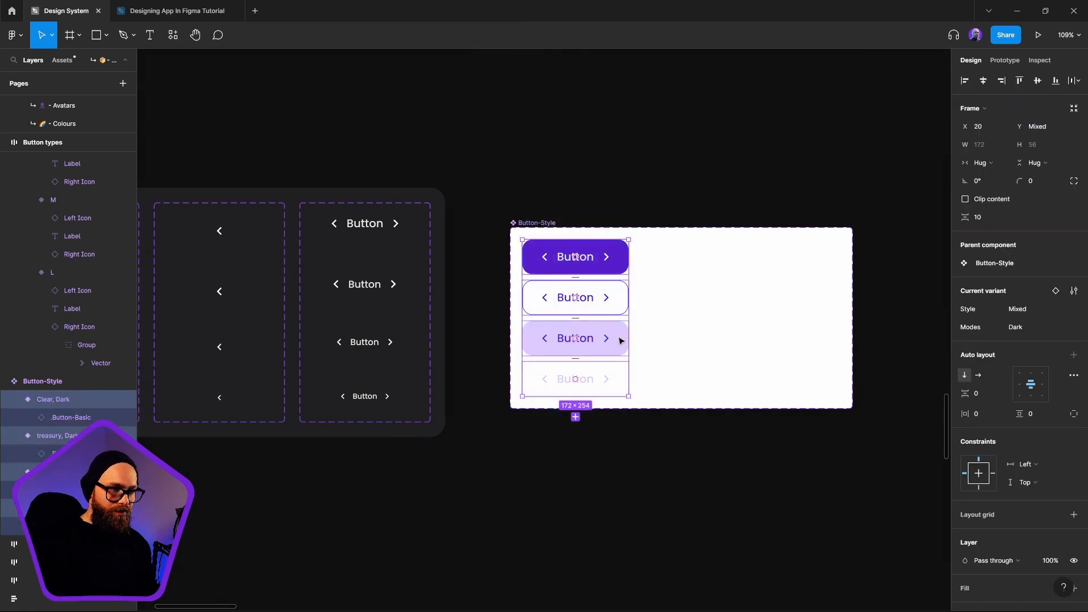
left_click_drag(575, 301, 776, 300)
left_click_drag(808, 417, 807, 417)
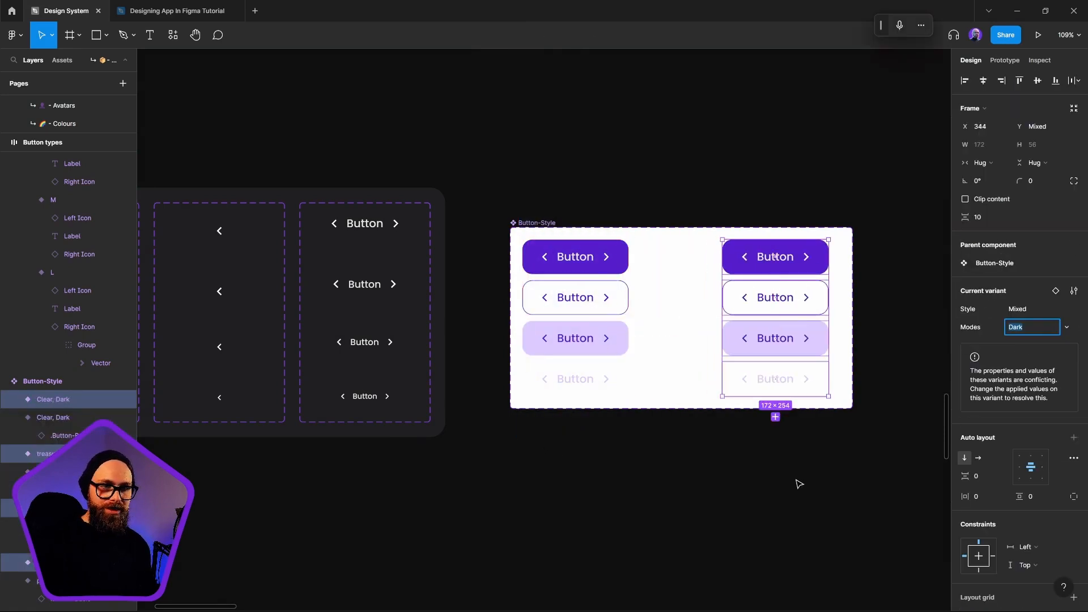
type("Light")
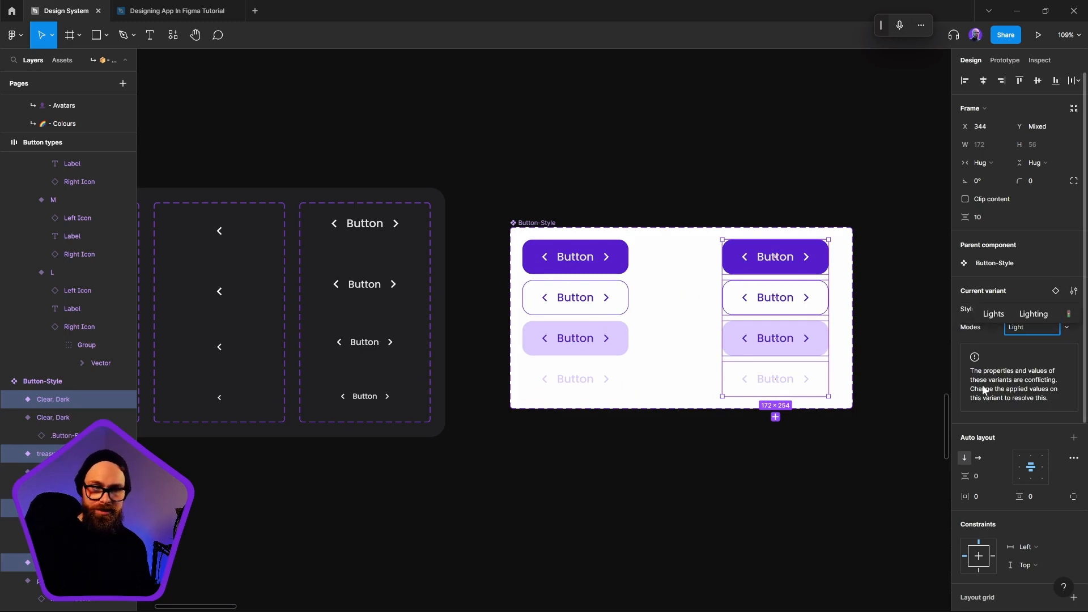
key("Return")
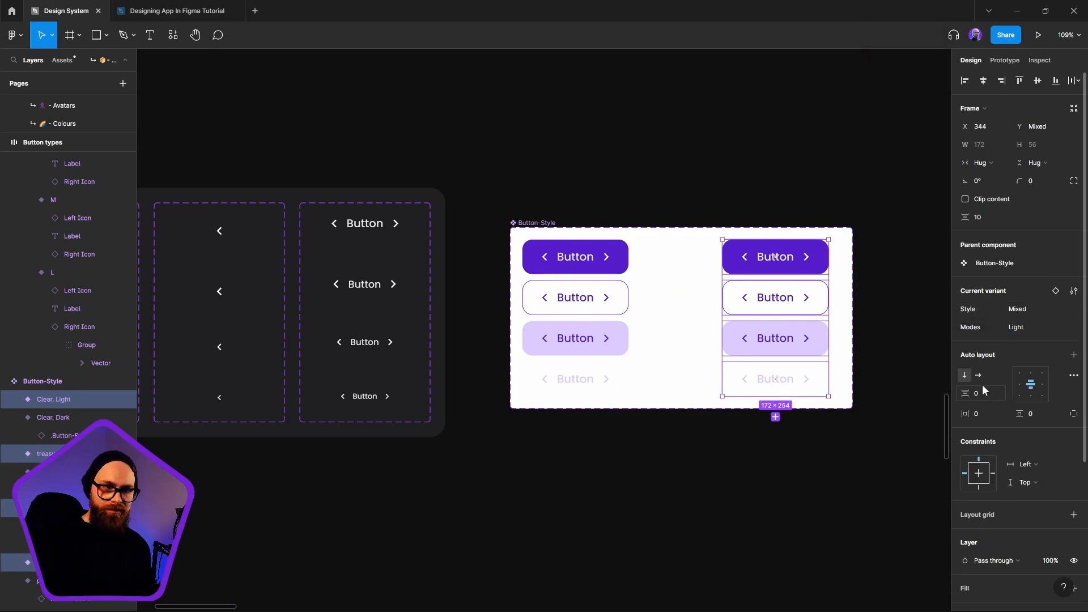
left_click(762, 424)
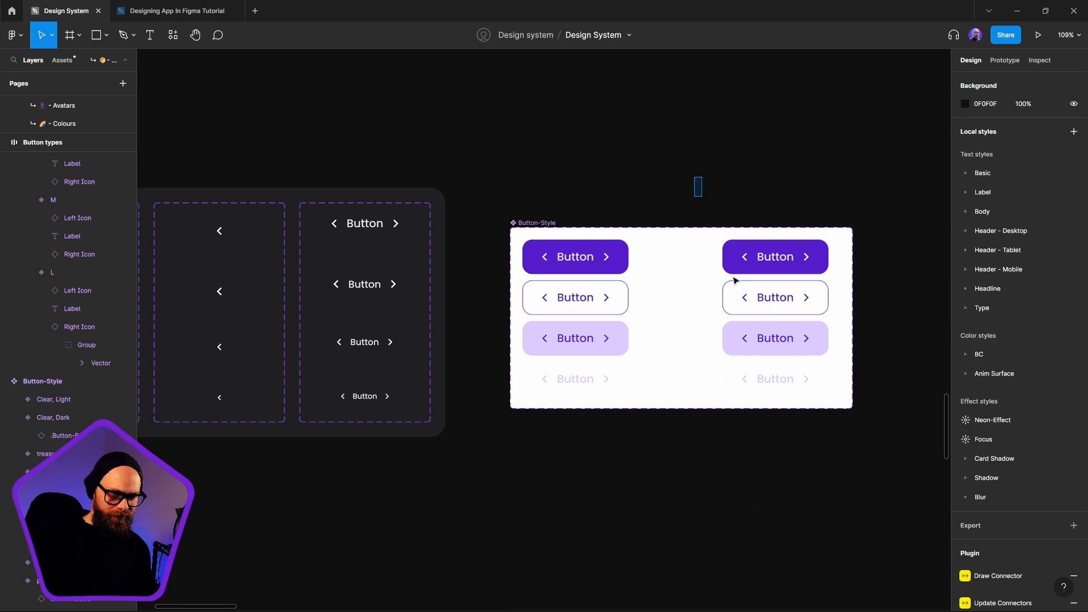
Examine the Light variants of Button-Style and the selection colors they use
left_click_drag(696, 179, 802, 486)
scroll(824, 491, "right", 3)
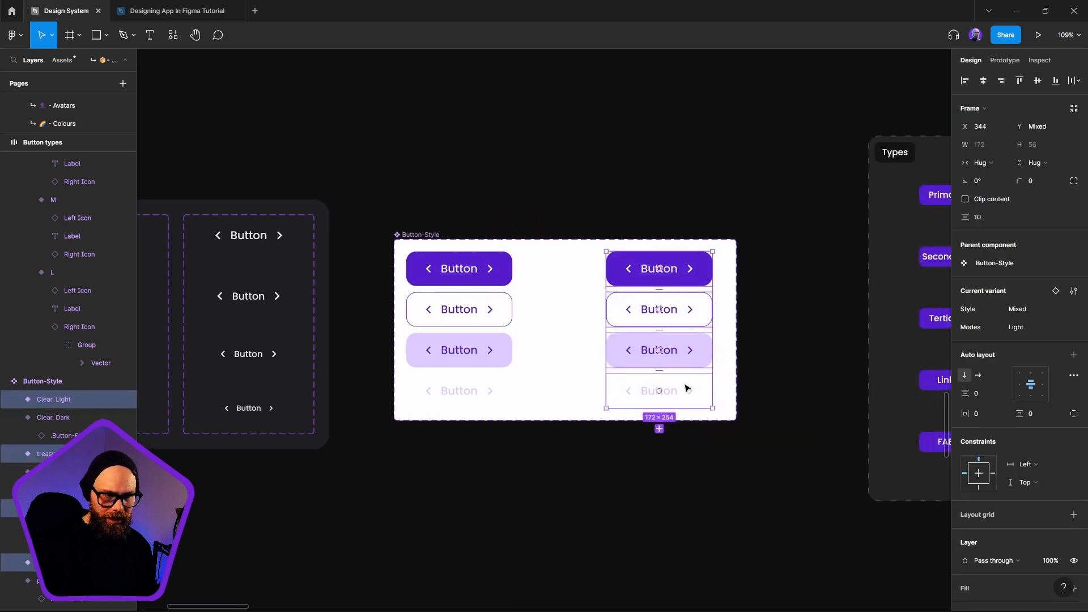
left_click(687, 390)
scroll(1007, 495, "down", 4)
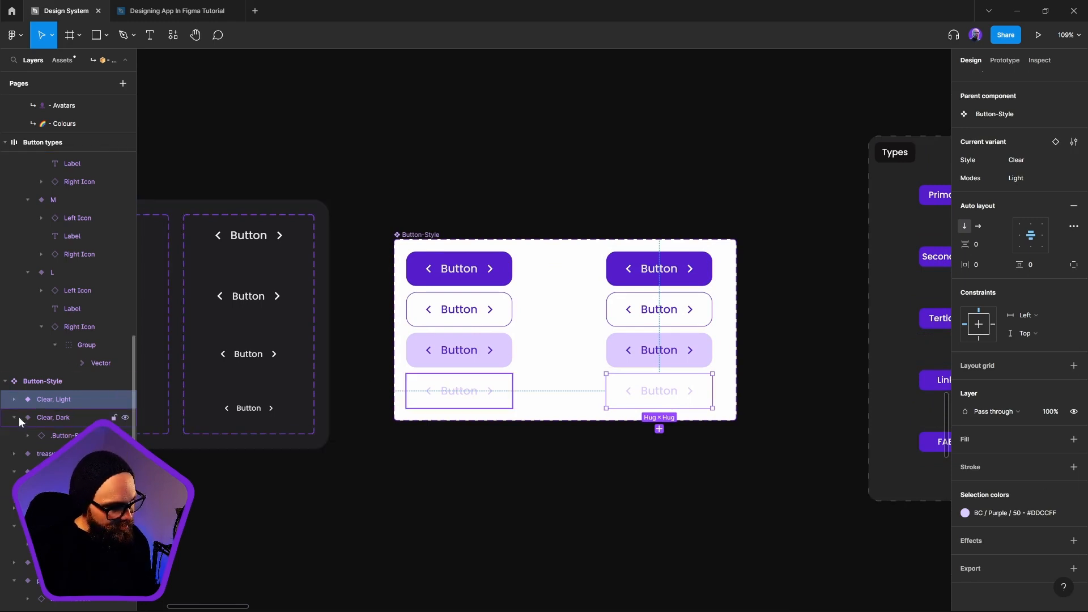
left_click(700, 358, "shift")
left_click(697, 309, "shift")
left_click(690, 258, "shift")
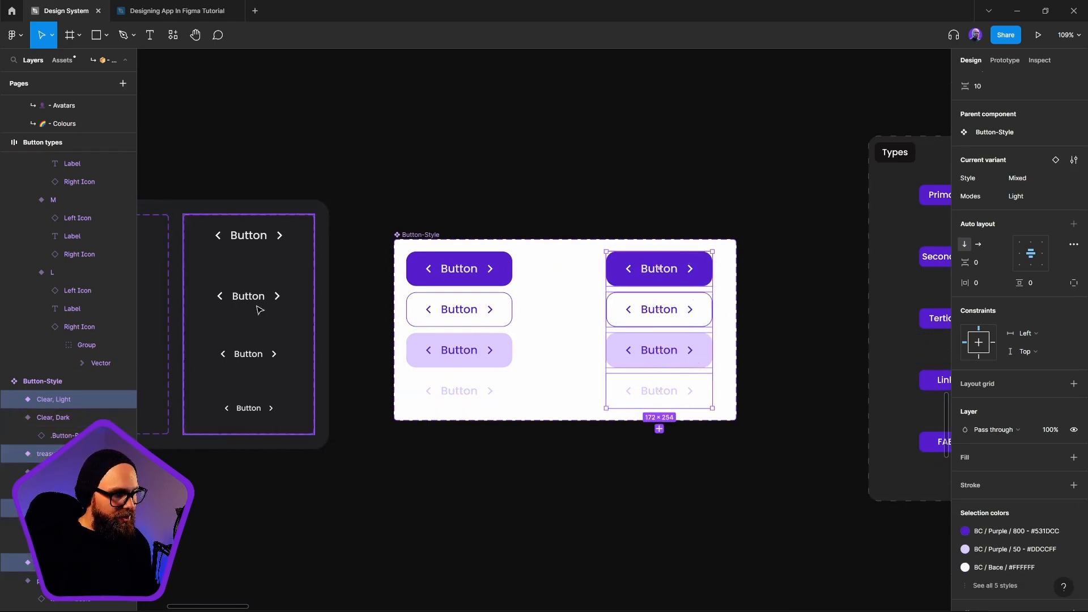
scroll(274, 296, "left", 5)
scroll(612, 479, "right", 5)
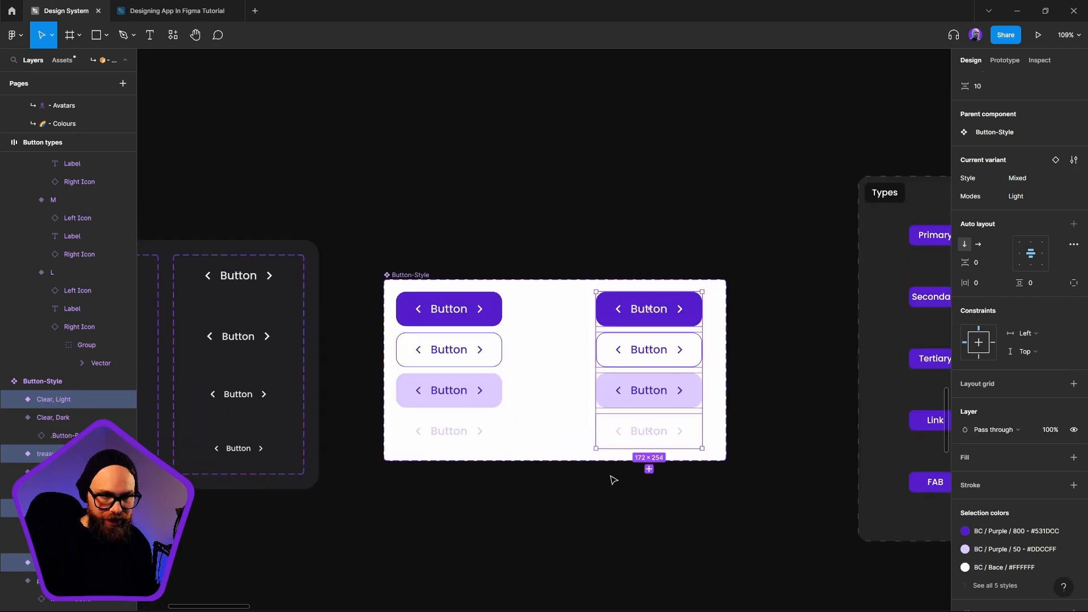
Select the nested .Button-Basic instances inside the four Light variants to check their shared properties
key("Return")
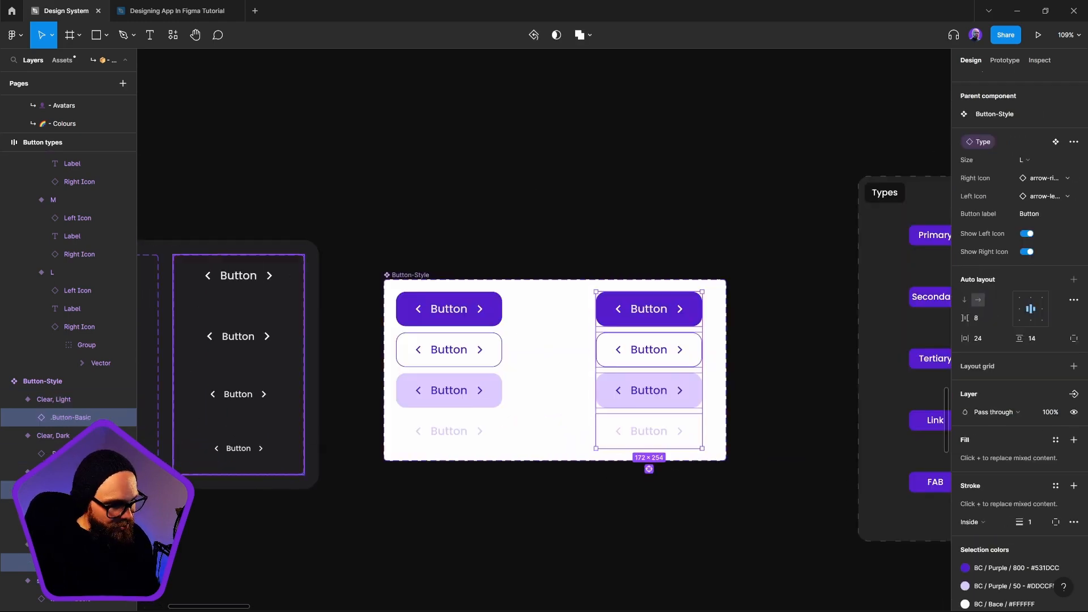
left_click(98, 404)
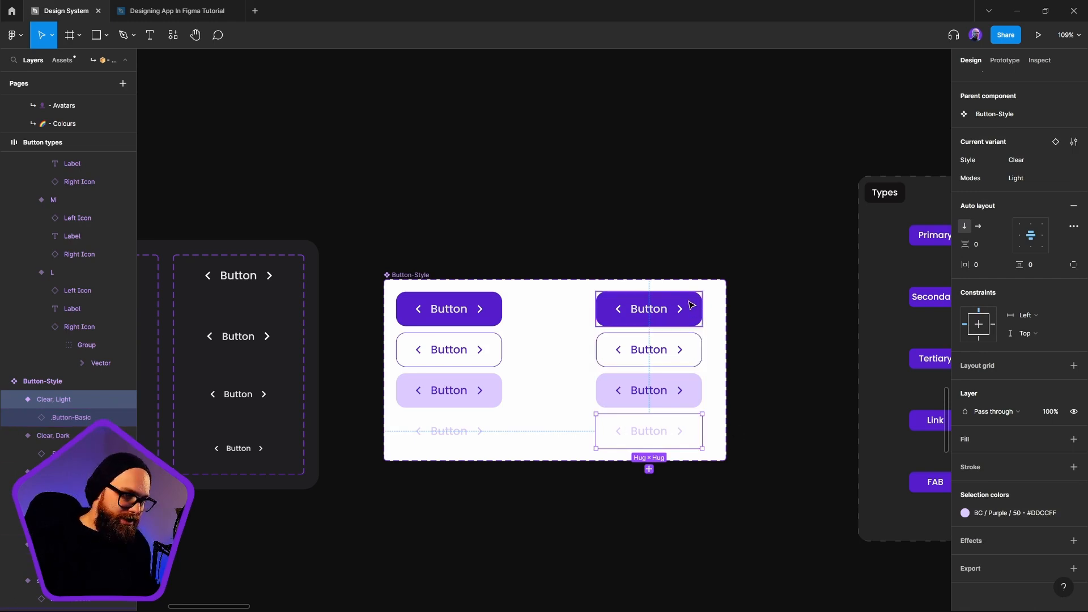
key("Escape")
left_click(675, 436)
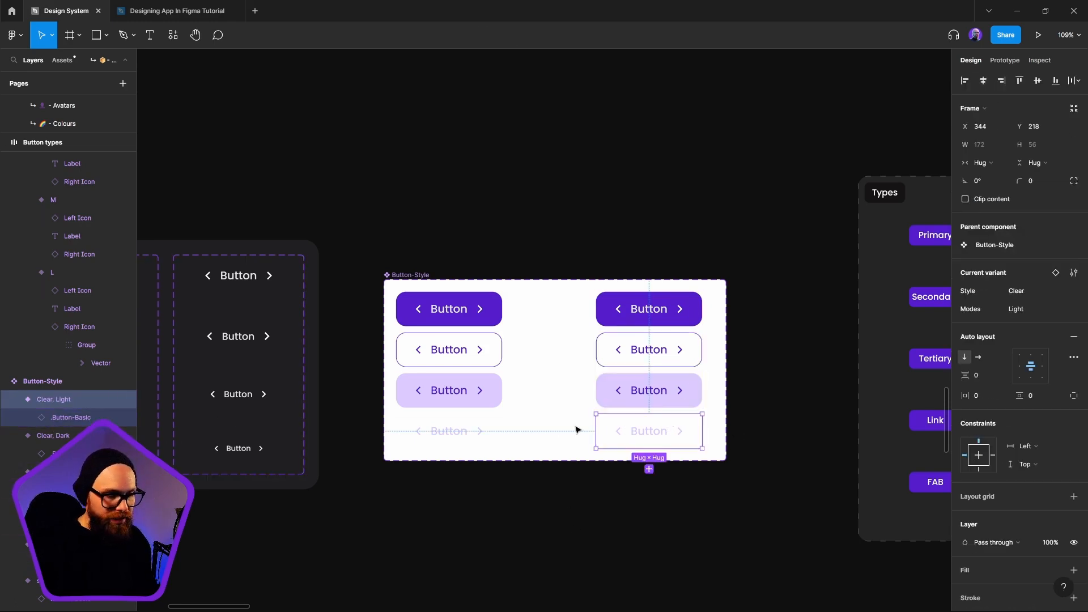
left_click(680, 394, "shift")
left_click(679, 350, "shift")
left_click(678, 309, "shift")
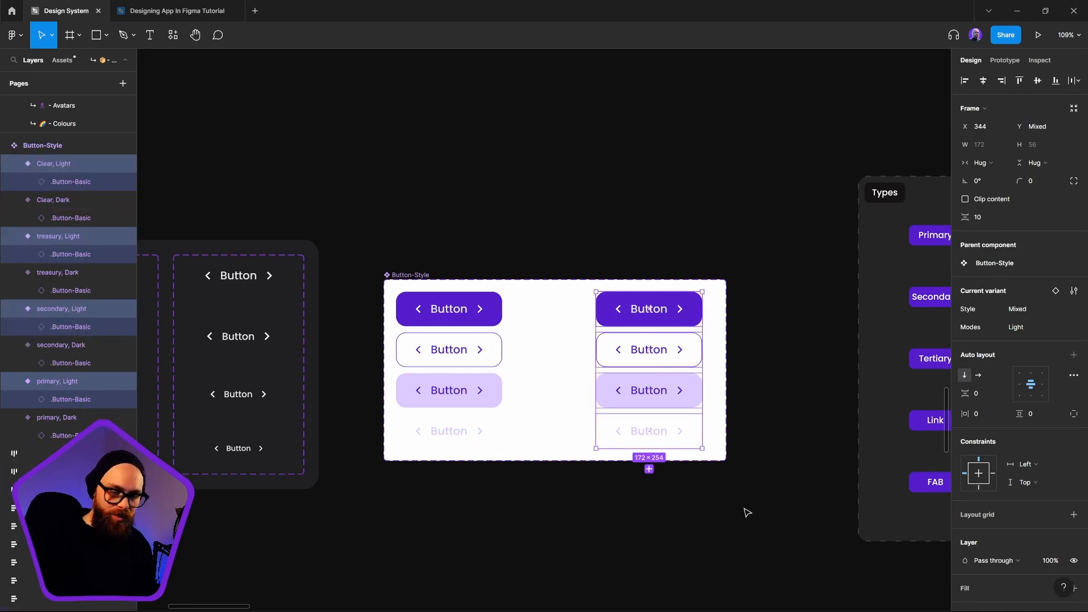
key("Return")
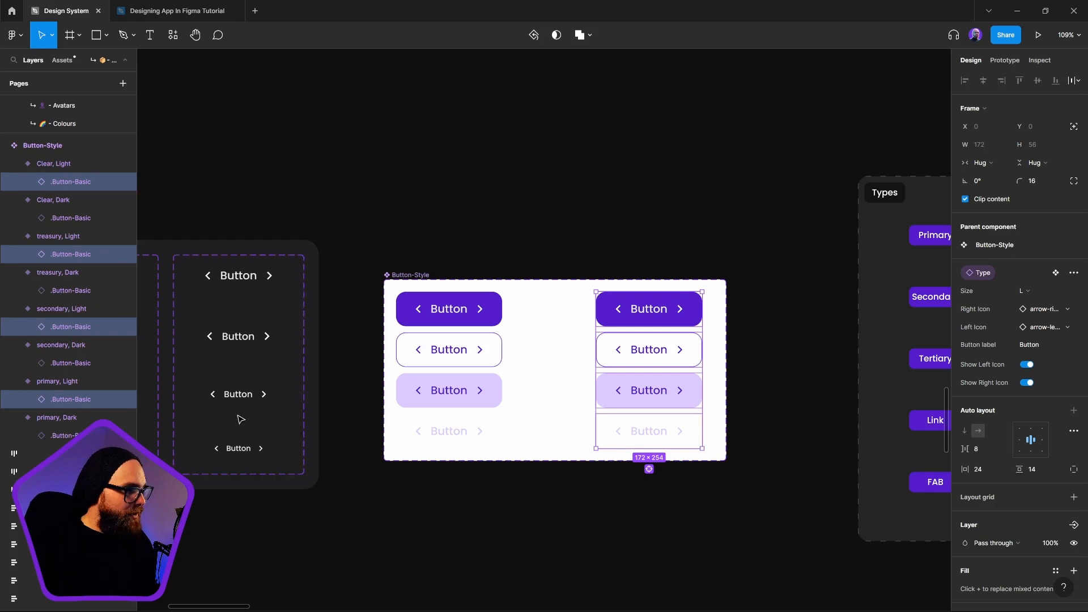
Recolor the .Button-Basic instance in the Clear, Light variant with the BC/Purple/800 color style (#531DCC)
left_click(693, 436)
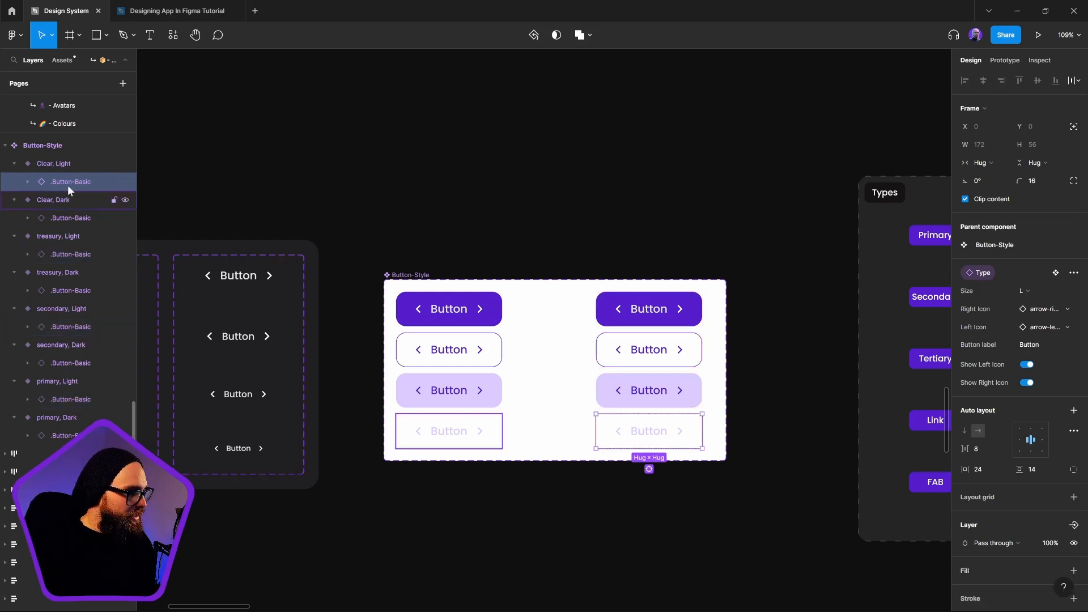
scroll(77, 189, "up", 2)
scroll(77, 189, "up", 1)
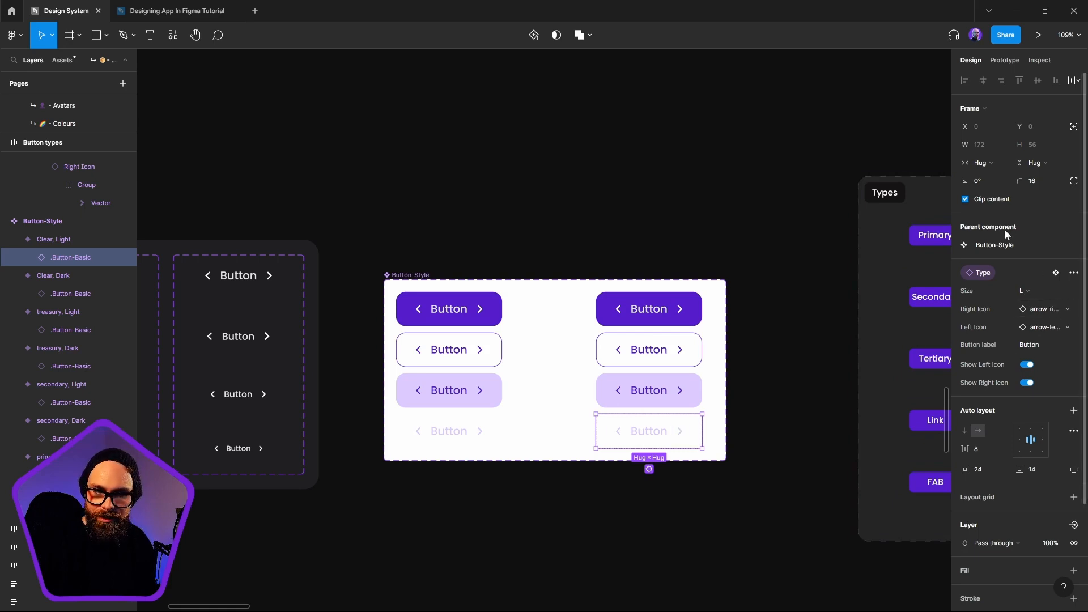
scroll(1046, 477, "down", 3)
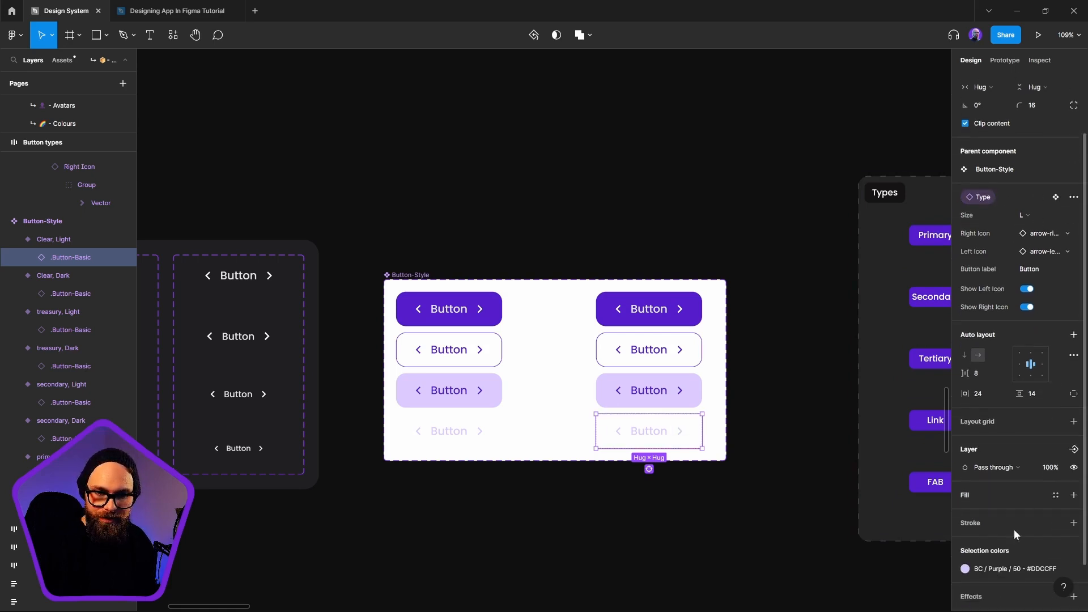
left_click(965, 569)
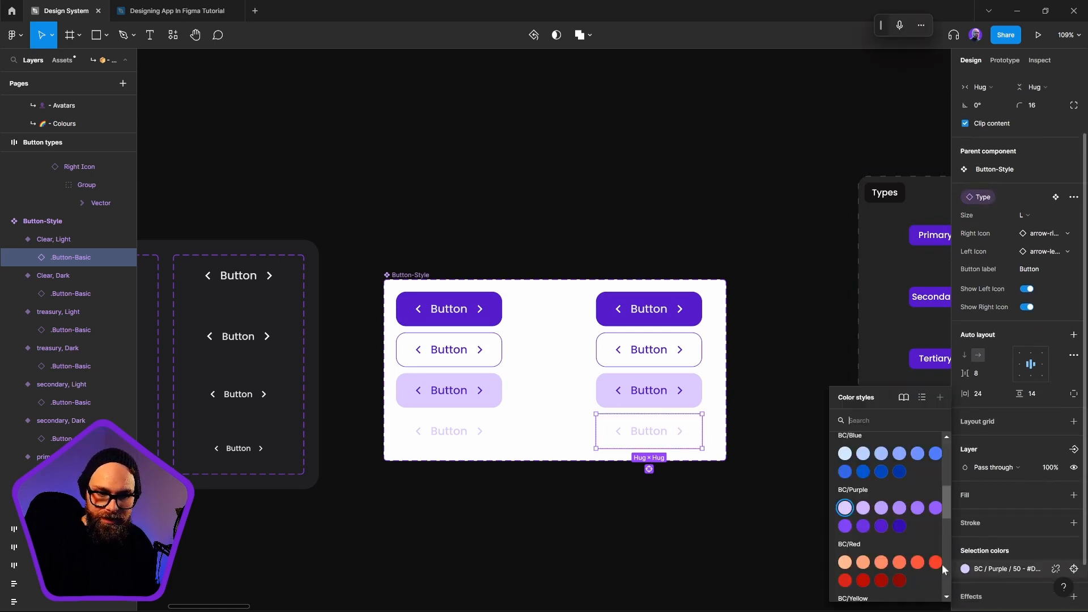
left_click(882, 526)
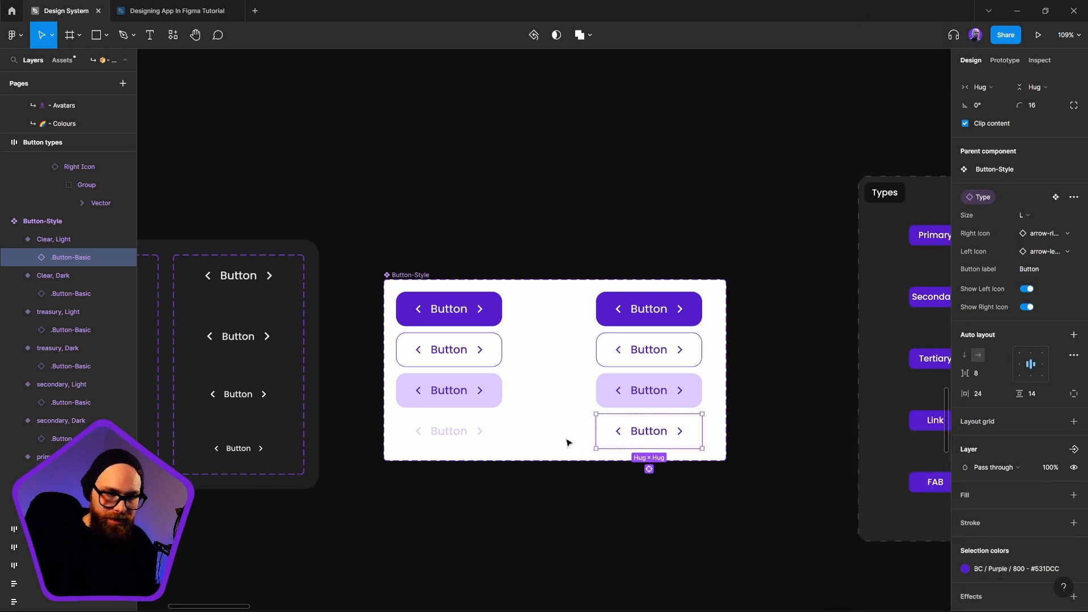
Detach the #DDCCFF background of the treasury, Light variant from its color style and reduce that color's opacity to 50%
left_click(634, 393)
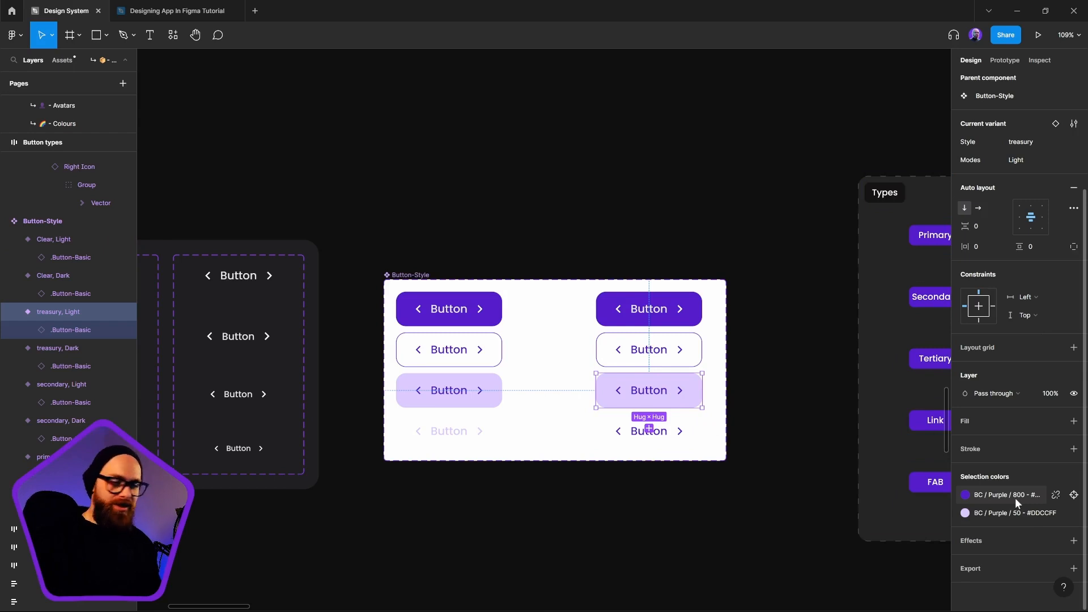
left_click(1021, 511)
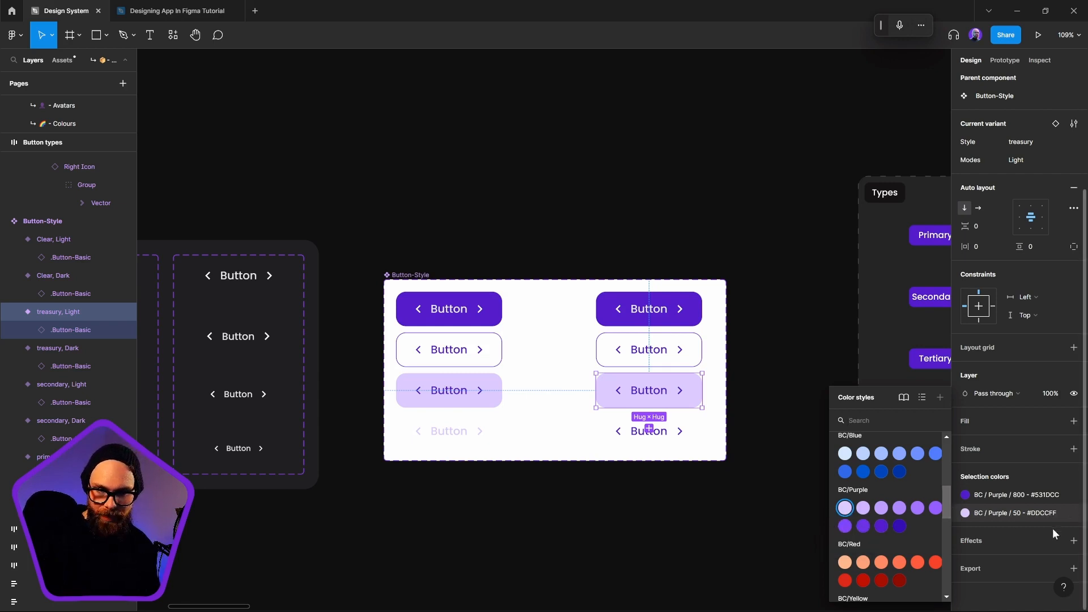
left_click(1055, 513)
left_click(1025, 513)
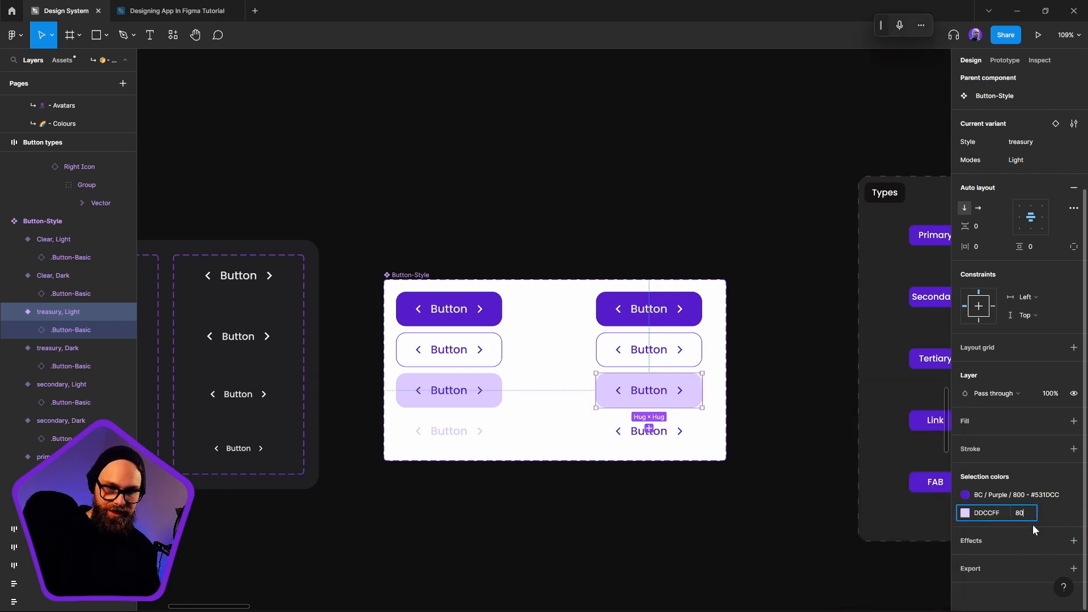
key("Return")
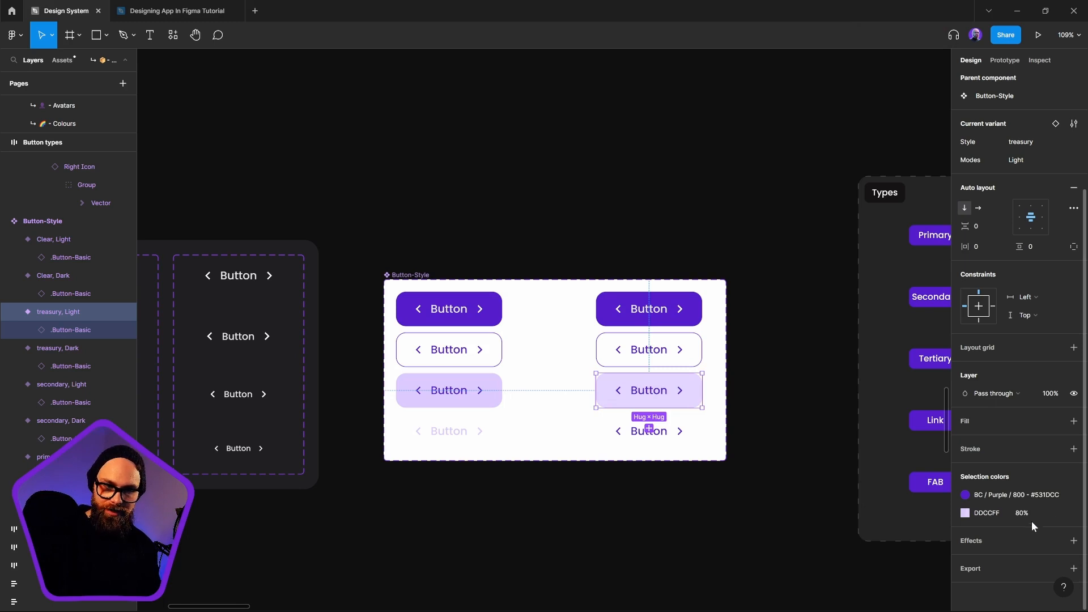
left_click(1030, 514)
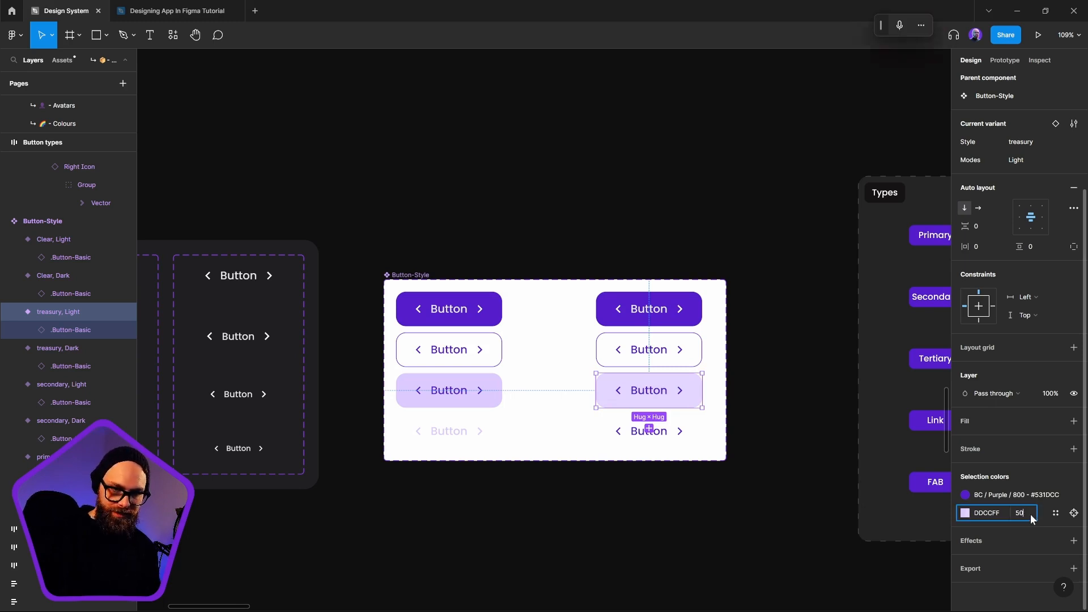
type("50")
key("Return")
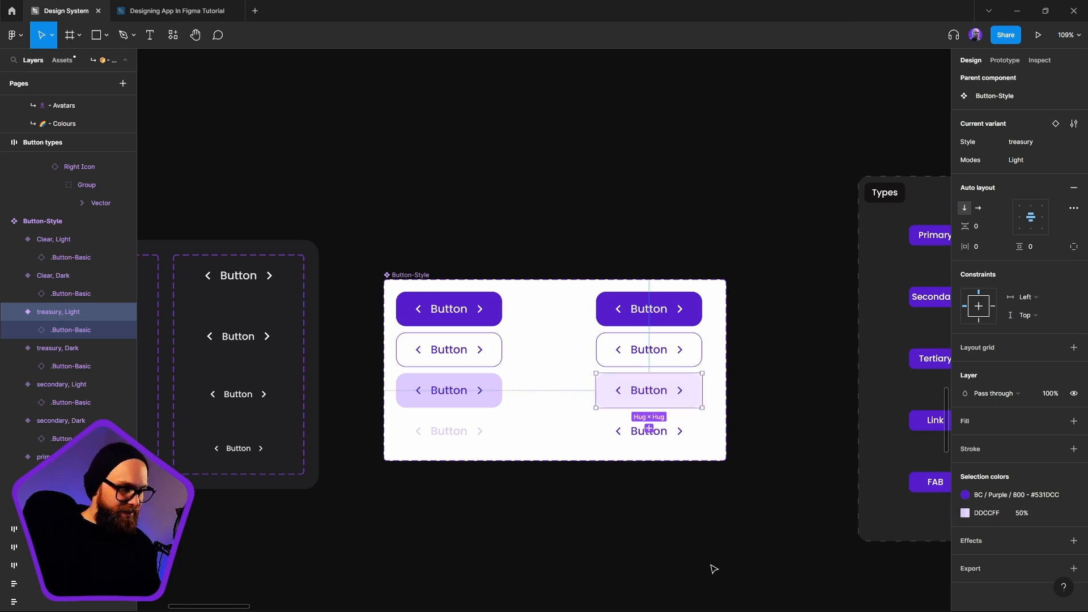
left_click(827, 540)
Recolor the stroke of the .Button-Basic instance in the secondary, Dark variant with the BC/Purple/500 style (#945EFF)
left_click(699, 365)
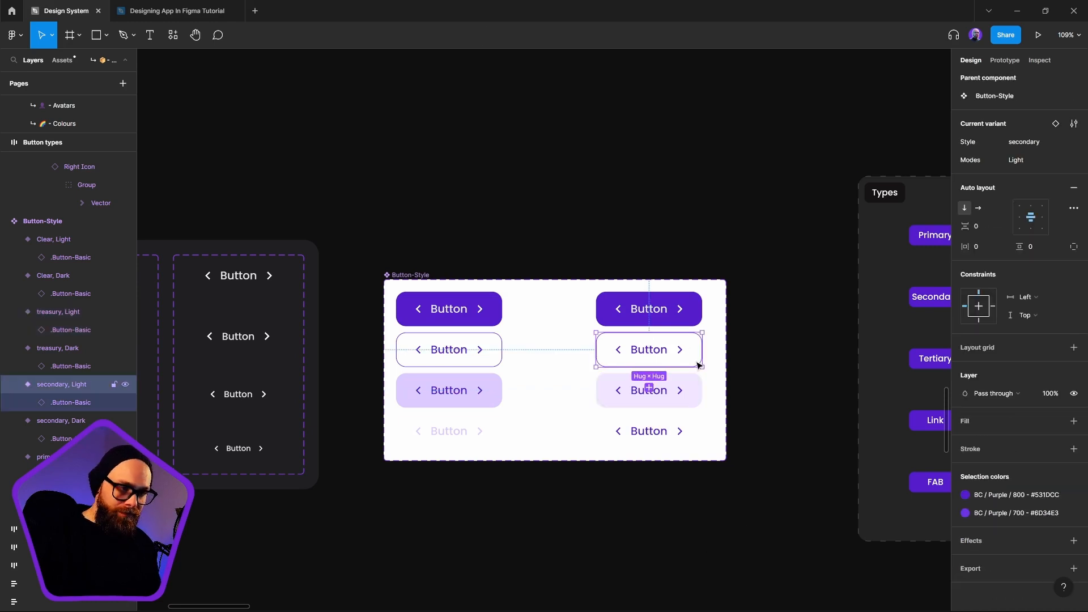
left_click(1025, 498)
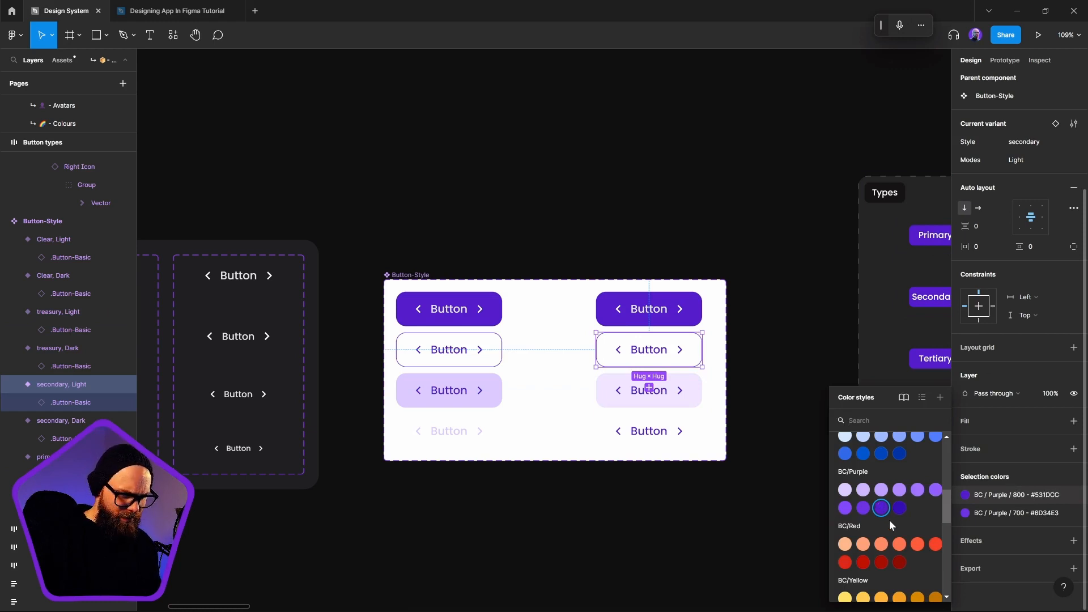
left_click(450, 352)
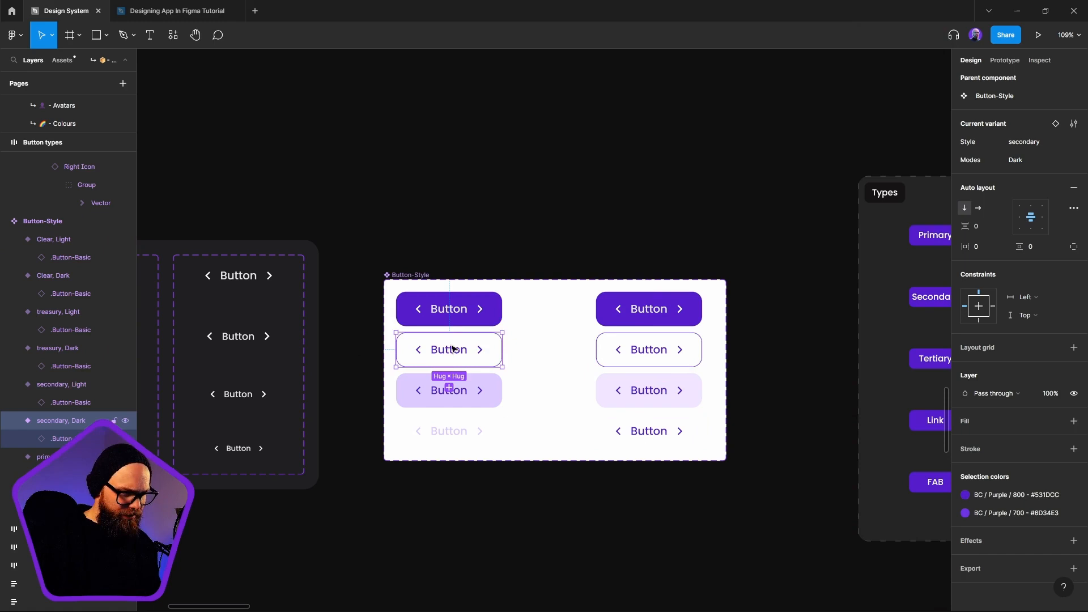
left_click(72, 438)
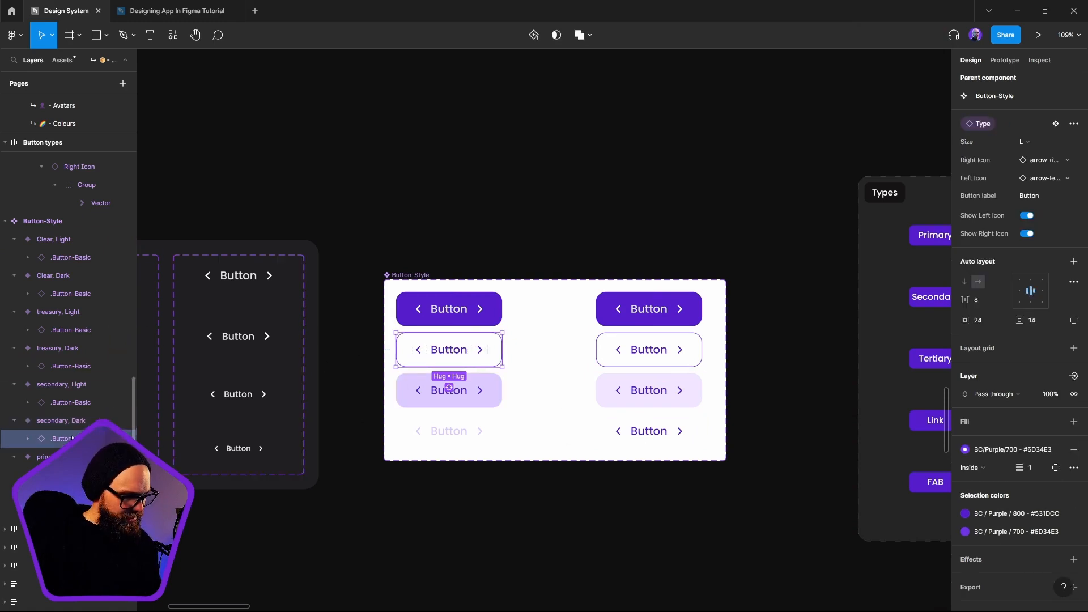
left_click(966, 449)
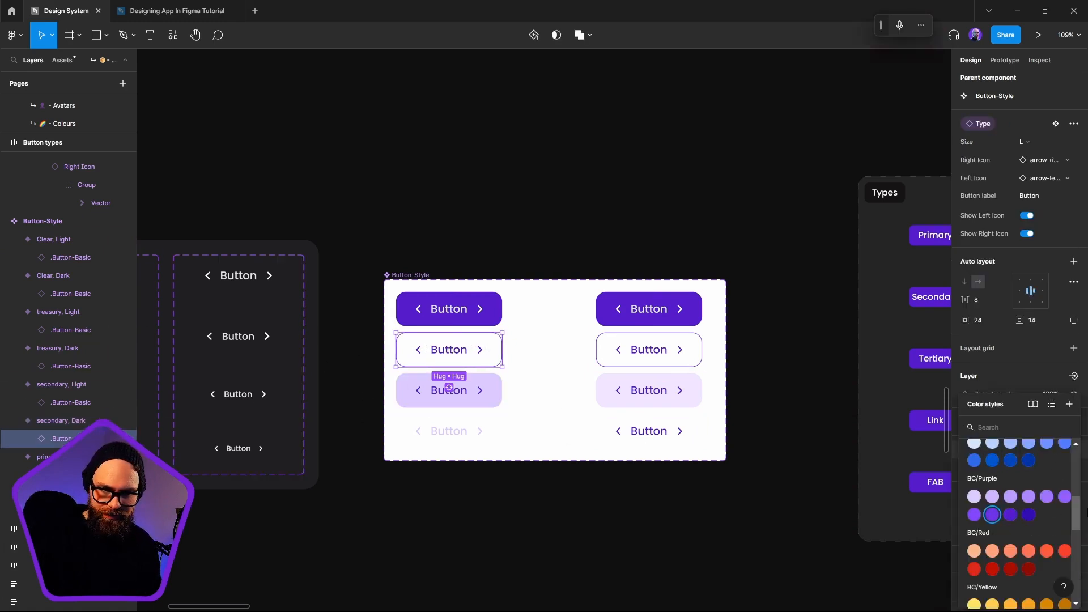
left_click(974, 515)
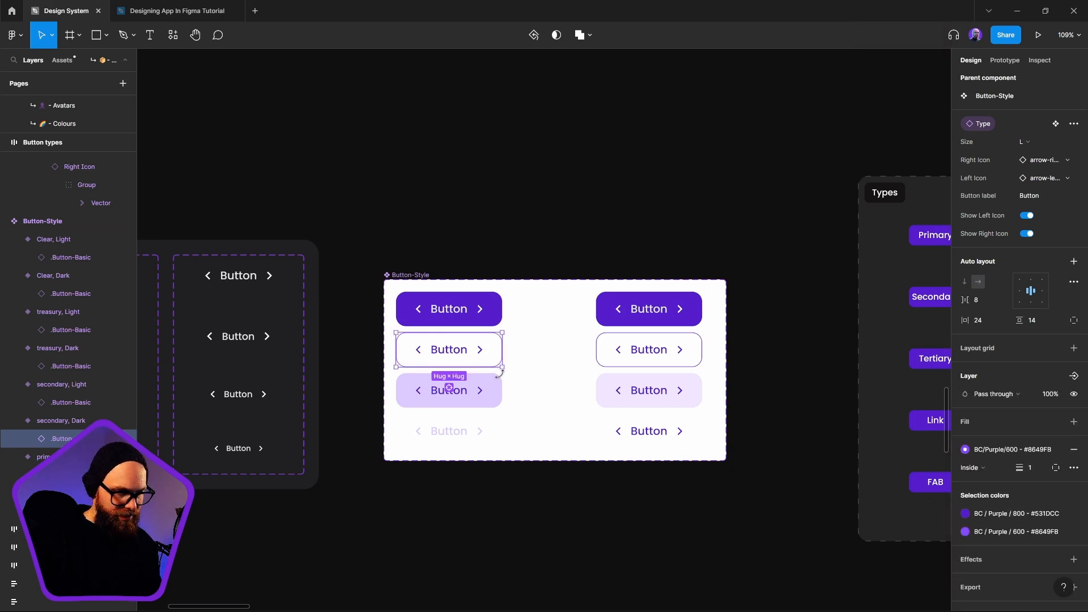
left_click(1012, 451)
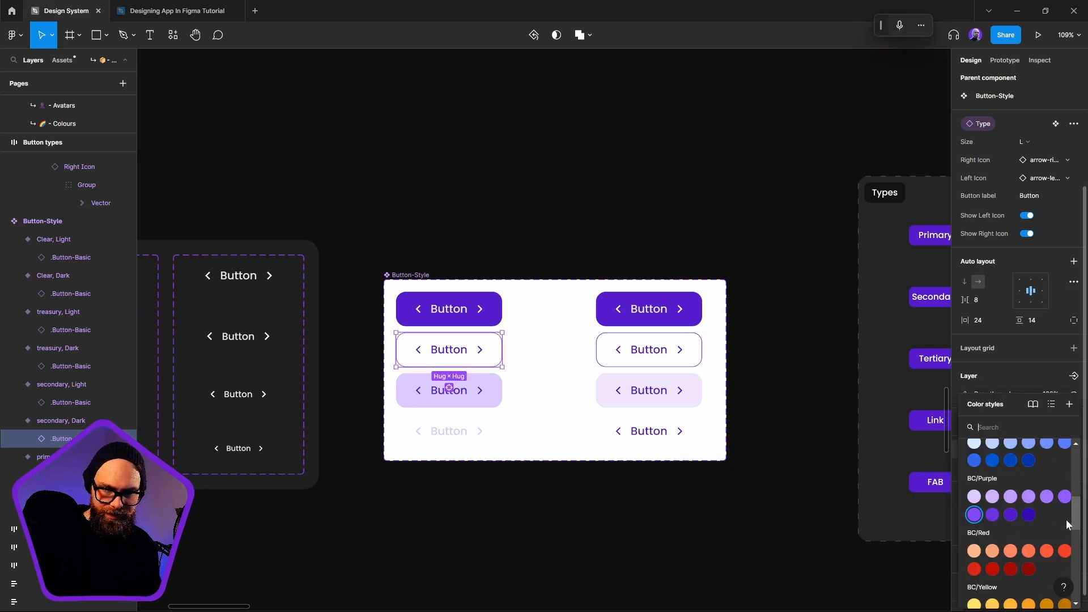
left_click(1063, 502)
left_click(452, 536)
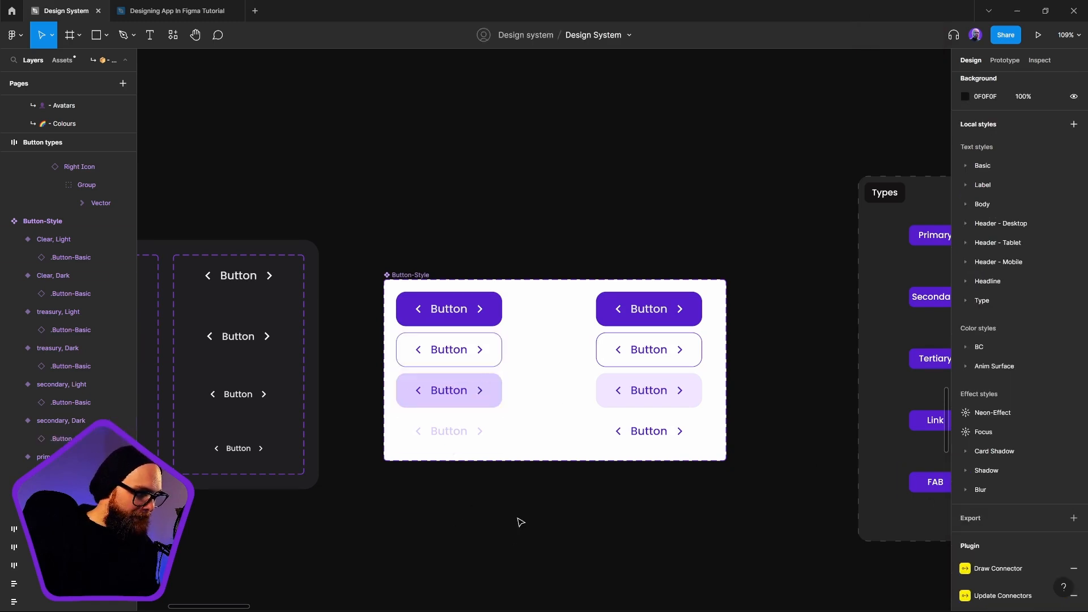
Place a copy of the secondary, Dark variant on the dark canvas below the Button-Style component set
left_click_drag(512, 540, 569, 566)
scroll(591, 417, "up", 3)
scroll(554, 327, "down", 3)
left_click_drag(533, 388, 517, 494)
left_click(519, 306)
left_click(584, 552)
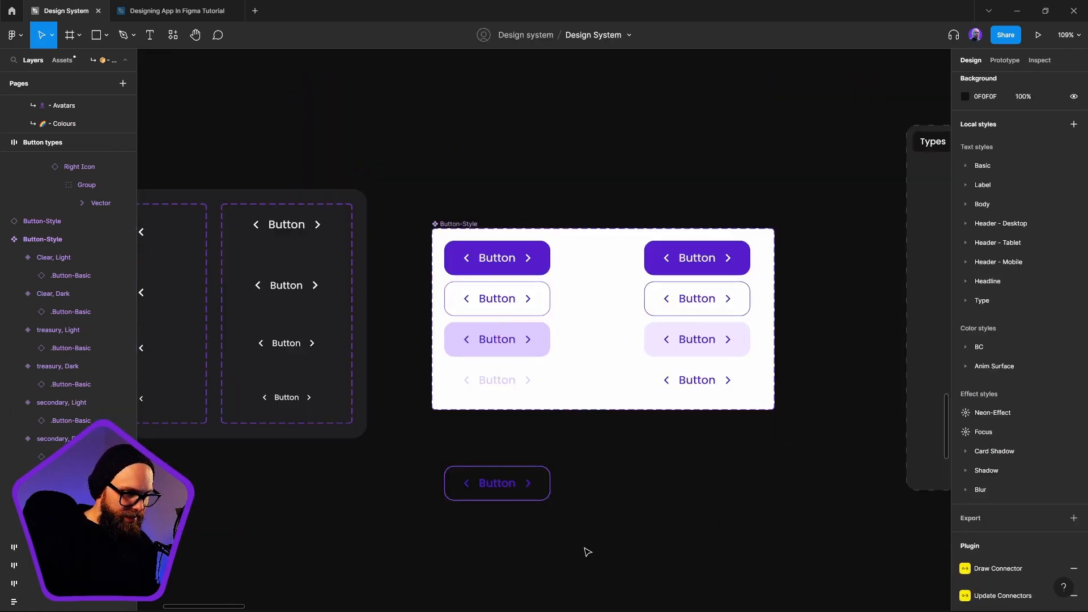
Recolor the label and icons of the secondary, Dark variant with BC/Purple/600 (#8649FB) and compare them with the secondary, Light variant
left_click(517, 298)
left_click(965, 513)
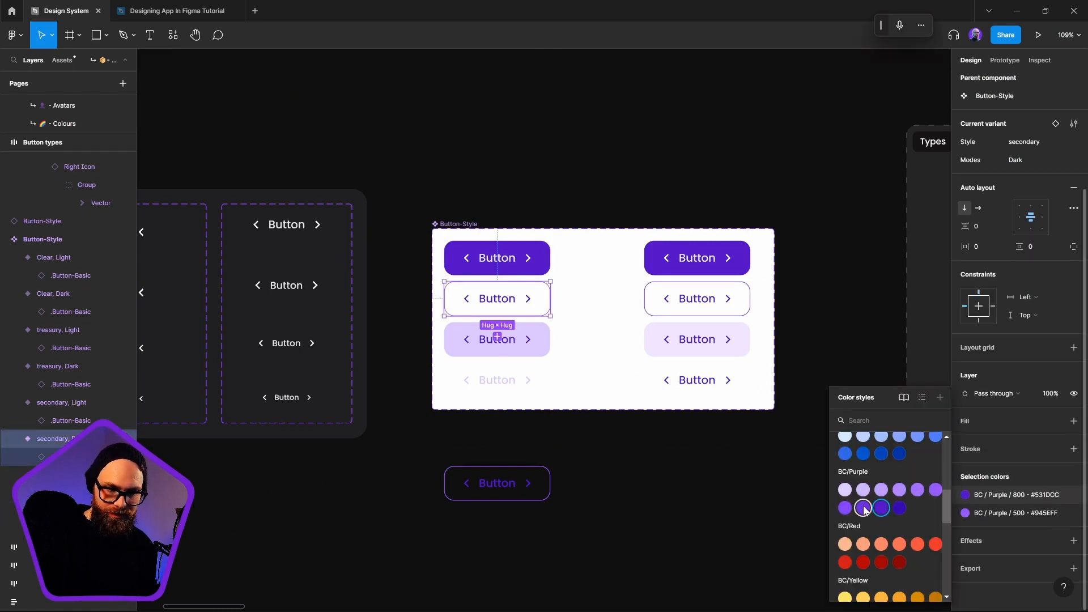
left_click(845, 508)
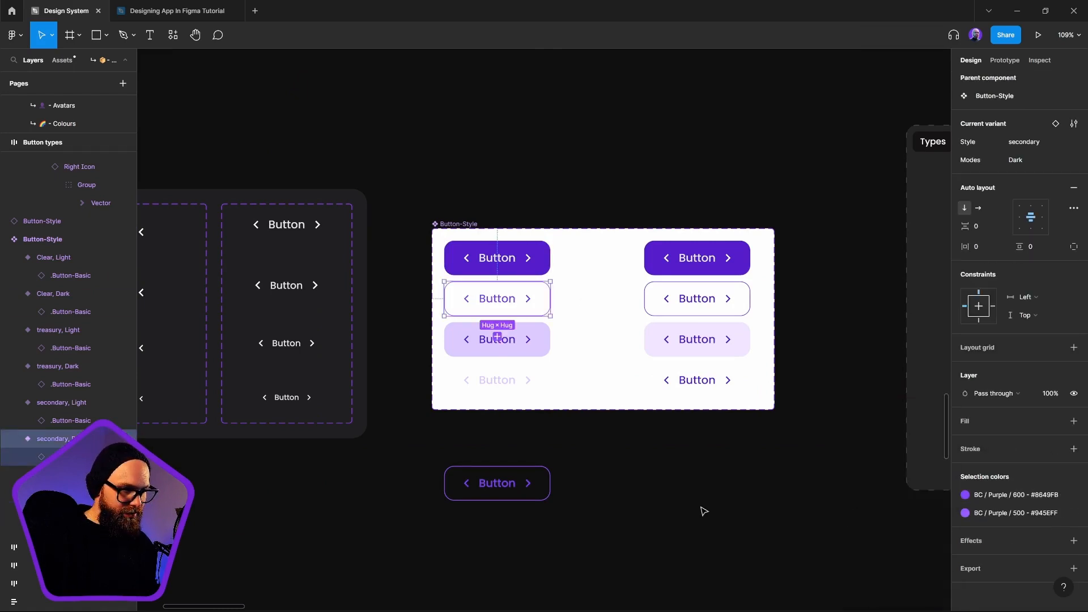
left_click(497, 337)
key("ctrl+z")
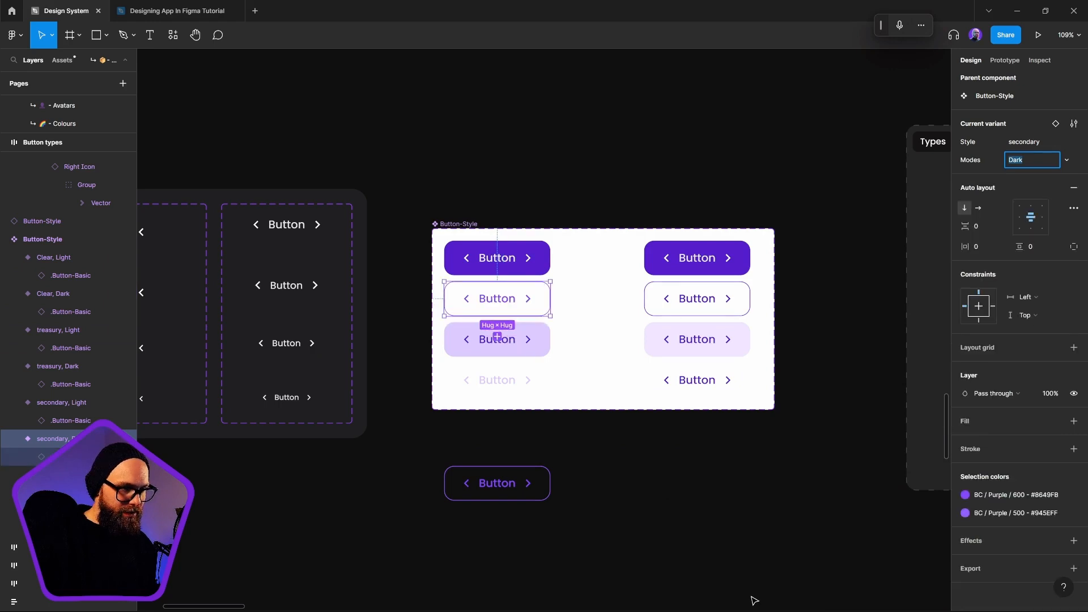
left_click(651, 563)
left_click(529, 485)
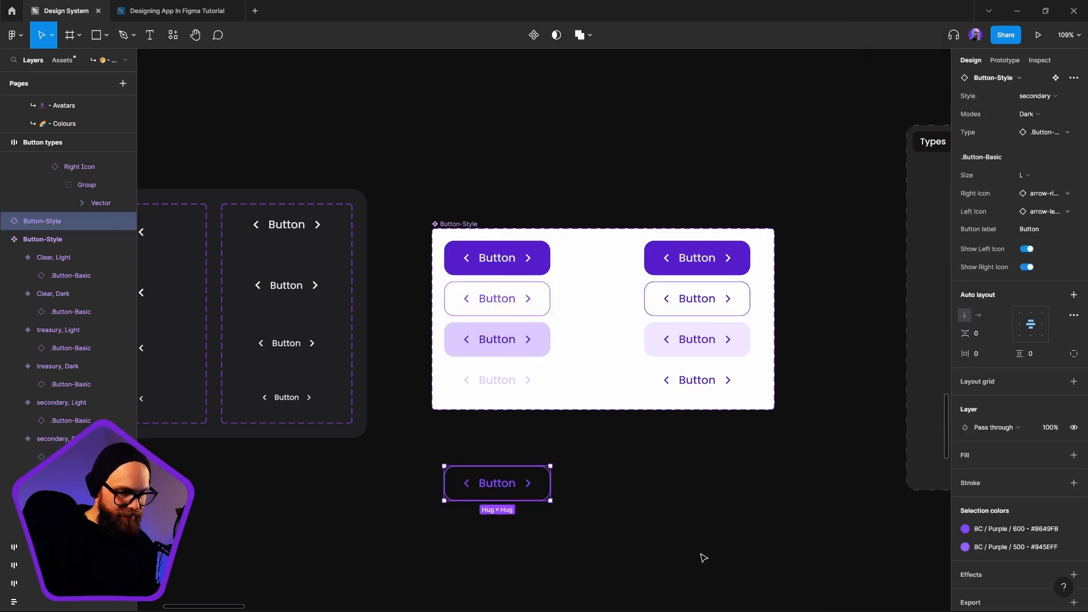
left_click(736, 306)
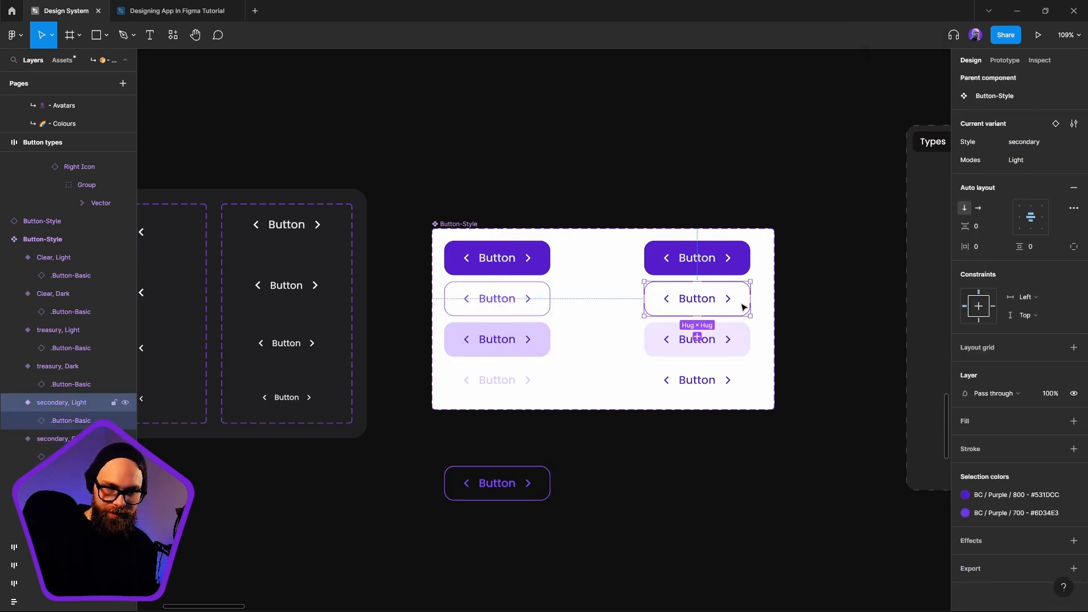
left_click(818, 498)
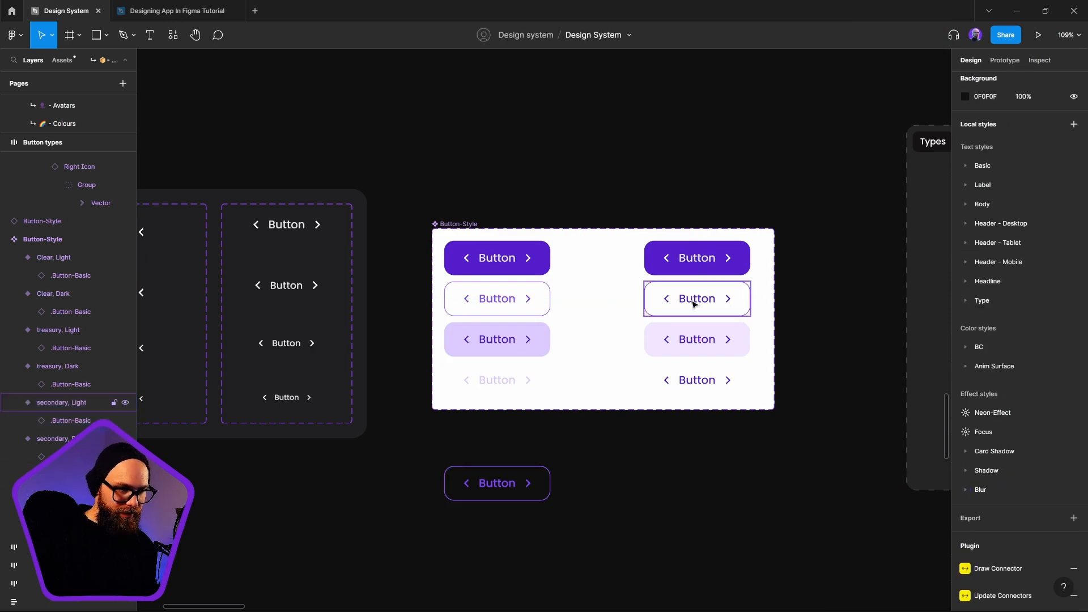
left_click(696, 299)
left_click(785, 594)
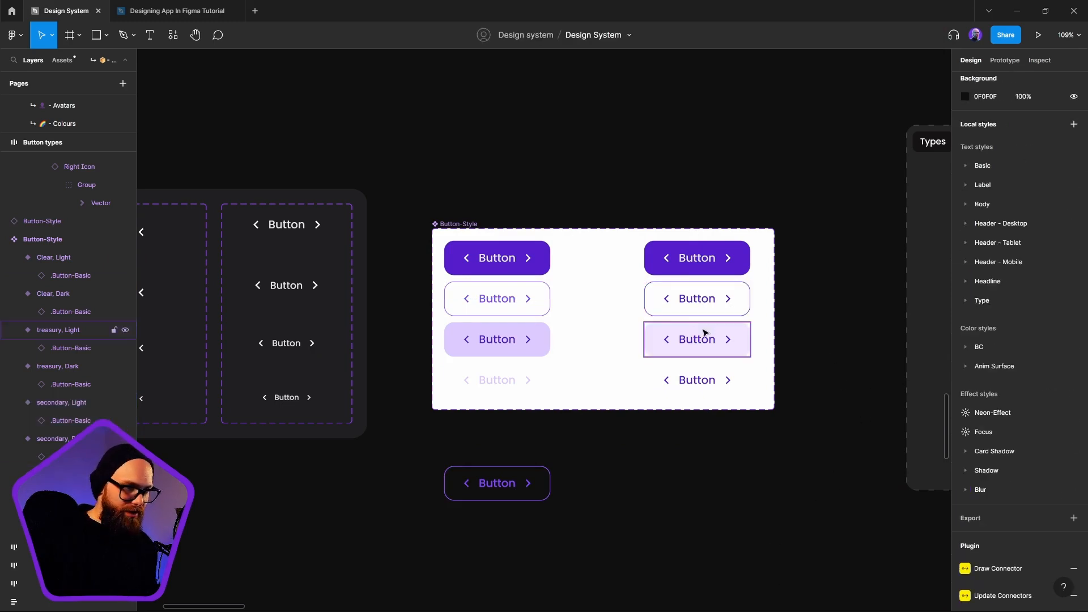
Set the label and icon color of the secondary, Dark variant to the BC/Purple/700 style (#6D34E3)
left_click(497, 306)
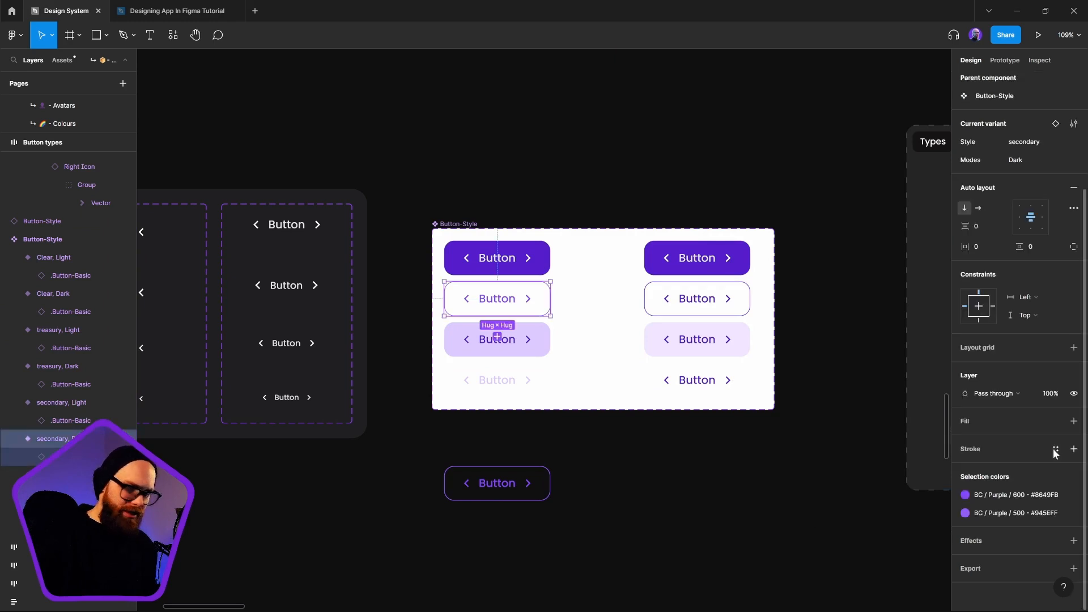
left_click(1011, 499)
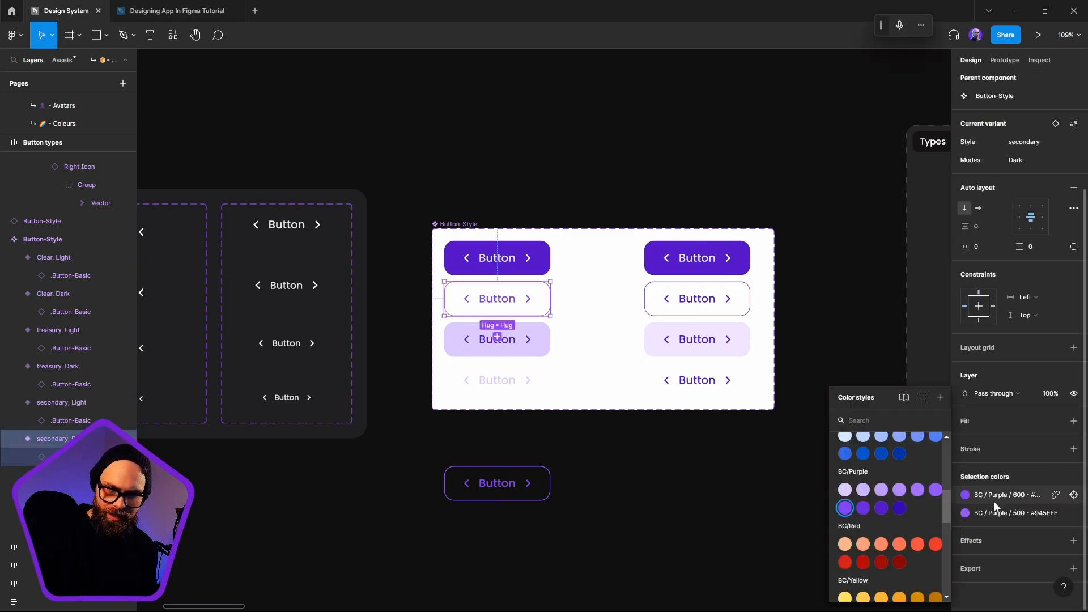
left_click(872, 513)
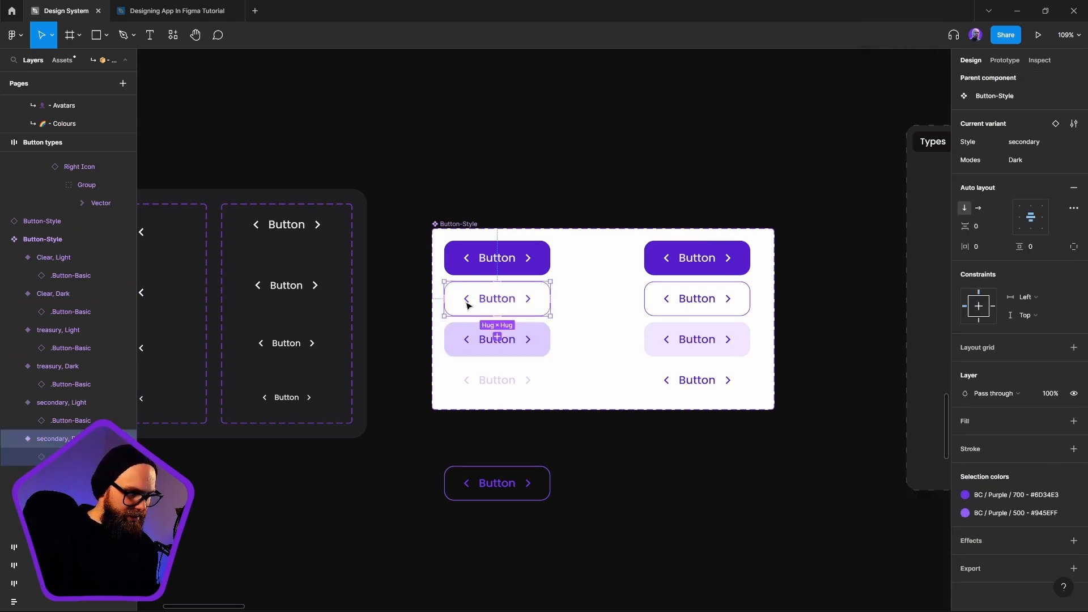
left_click(644, 496)
scroll(525, 357, "up", 10)
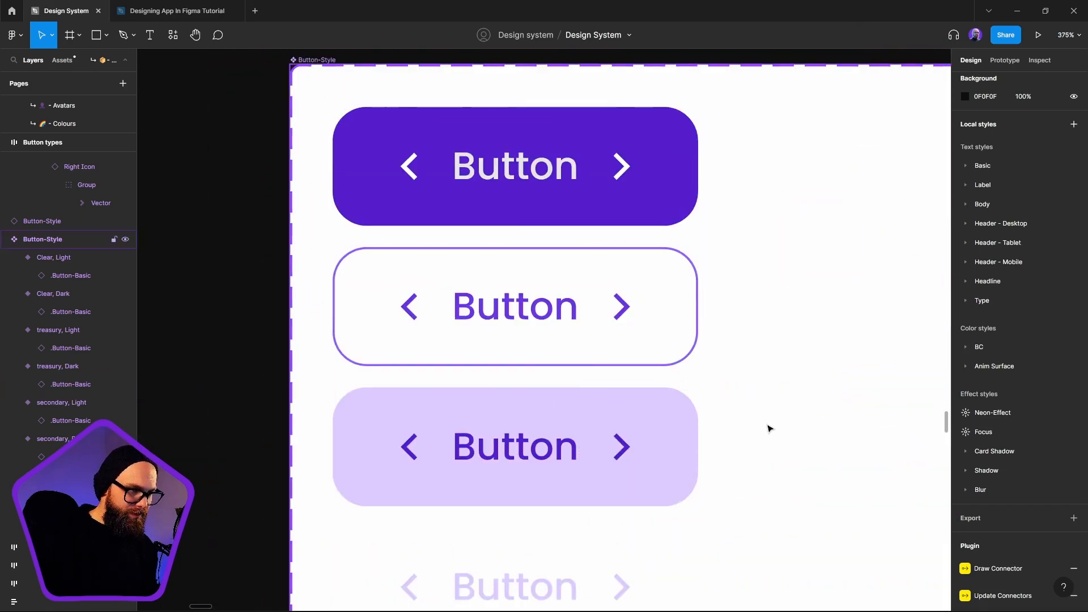
key("ctrl+z")
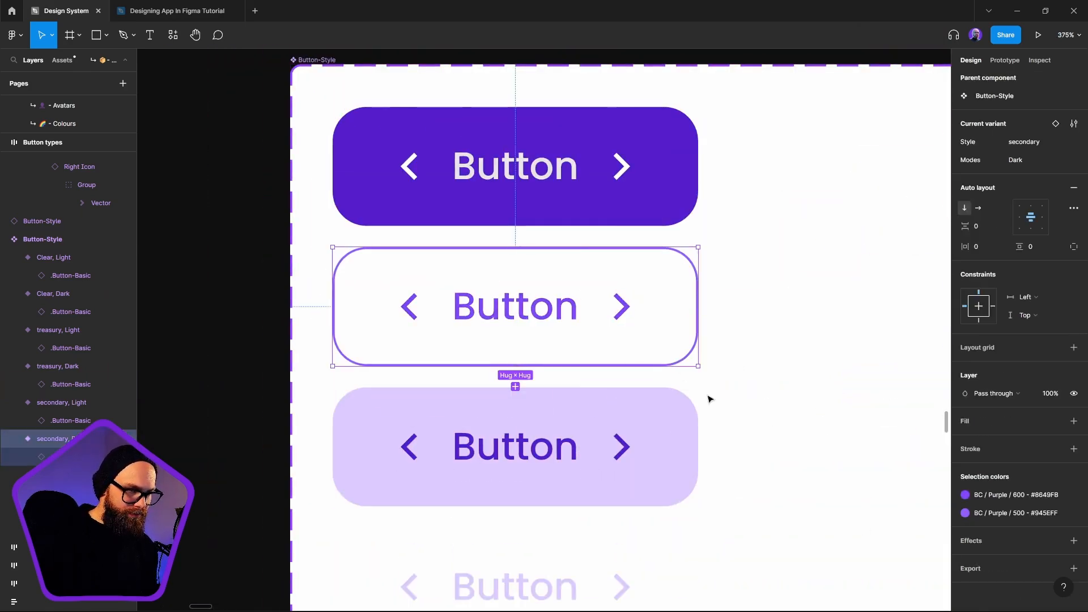
left_click(966, 495)
left_click(863, 508)
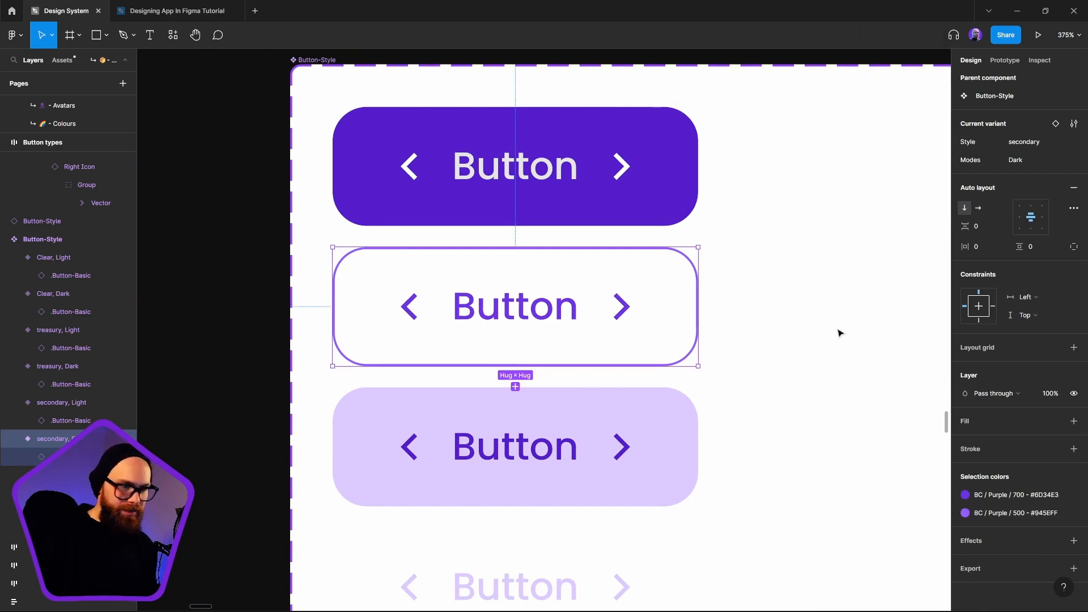
Recolor the background of the primary, Dark variant with the BC/Purple/500 style (#945EFF)
left_click(587, 199)
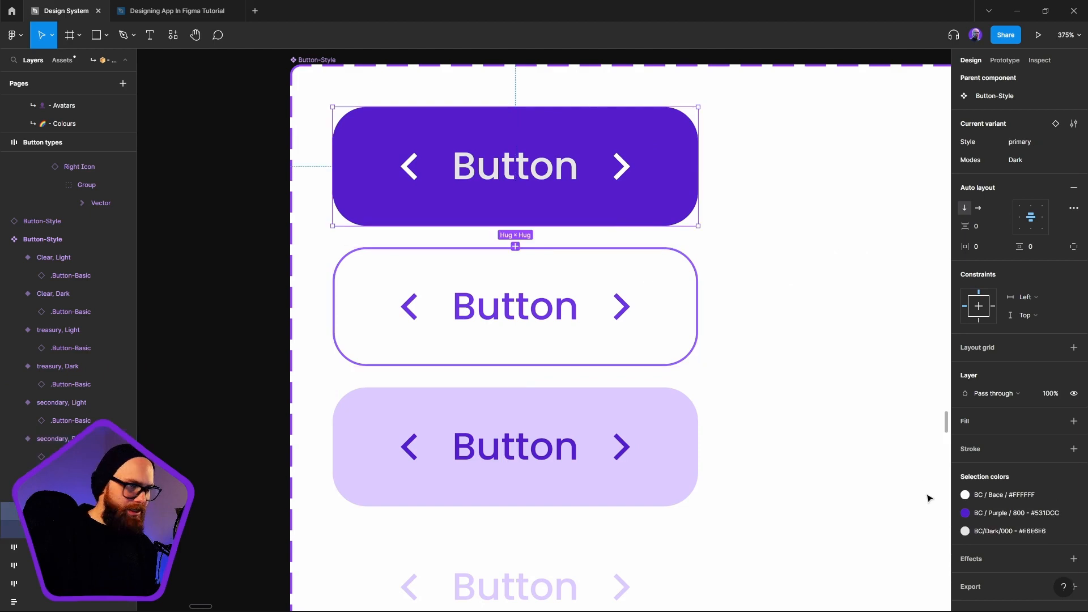
left_click(1005, 514)
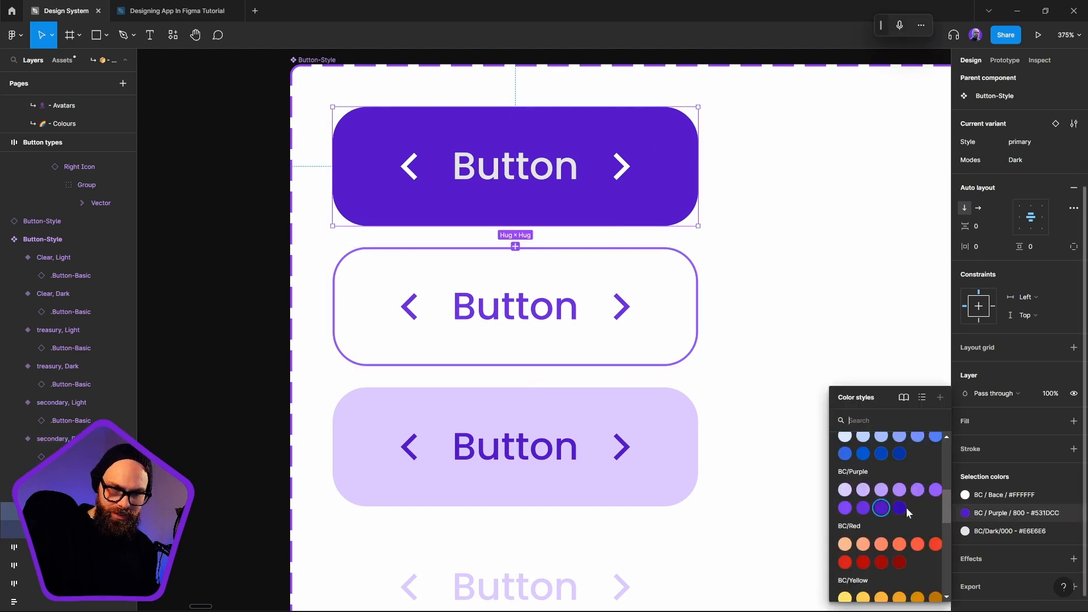
left_click(845, 508)
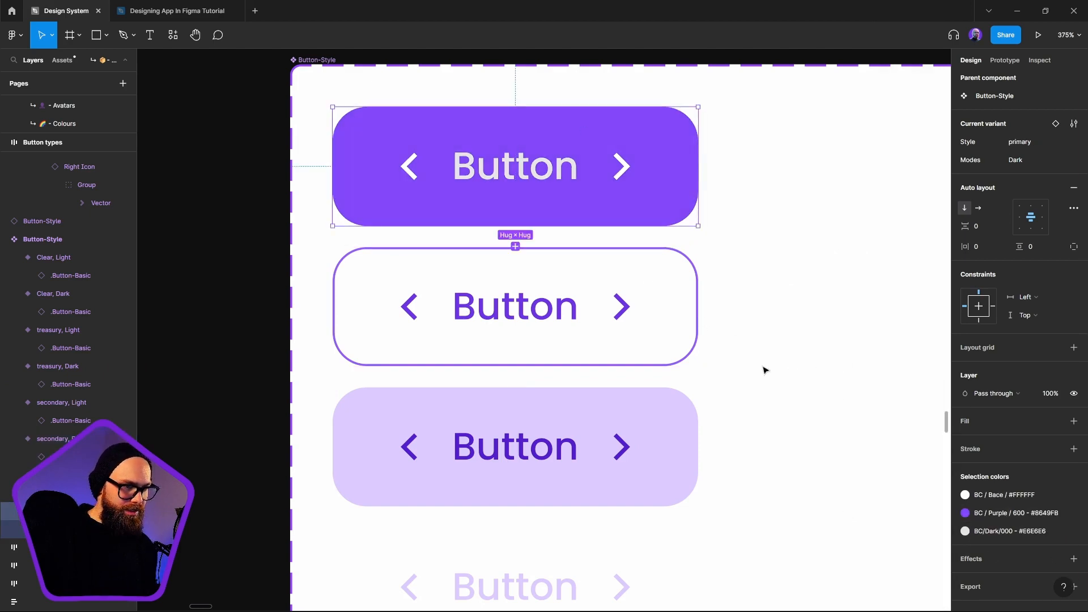
left_click(976, 513)
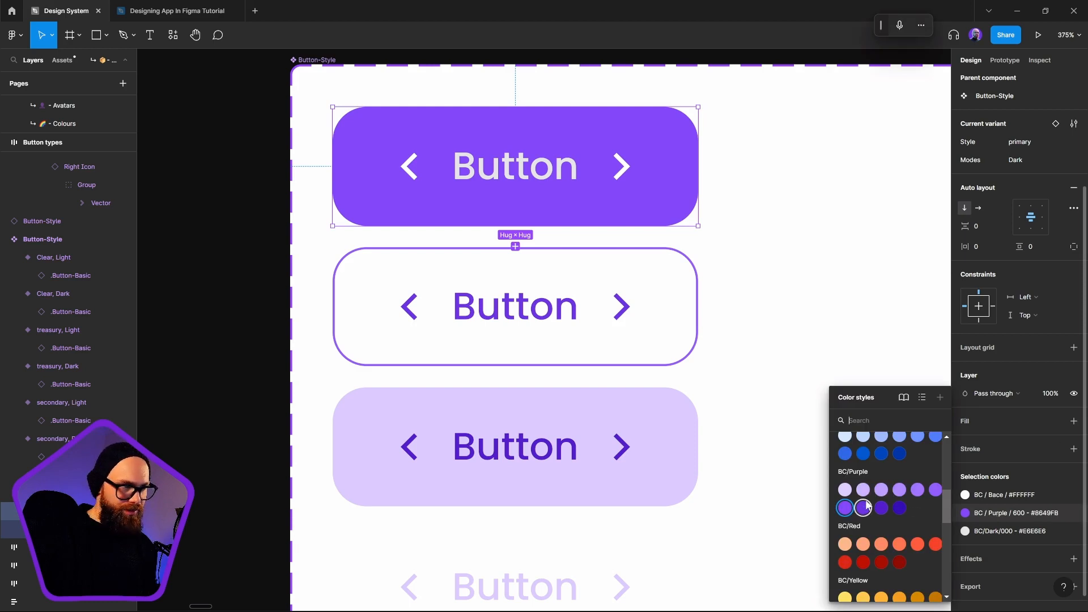
left_click(558, 306)
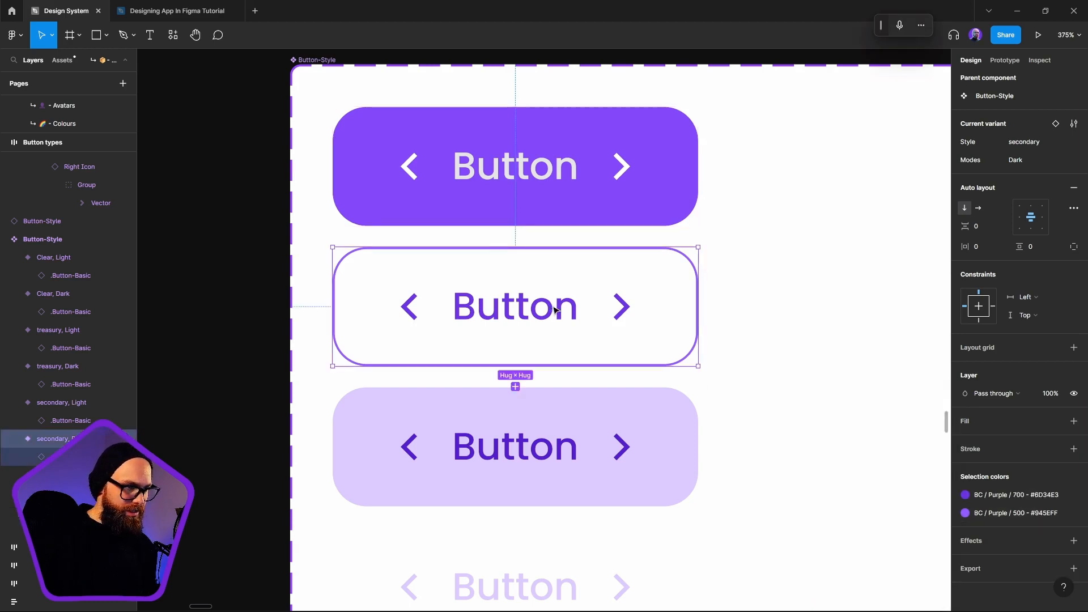
key("Tab")
left_click(1001, 514)
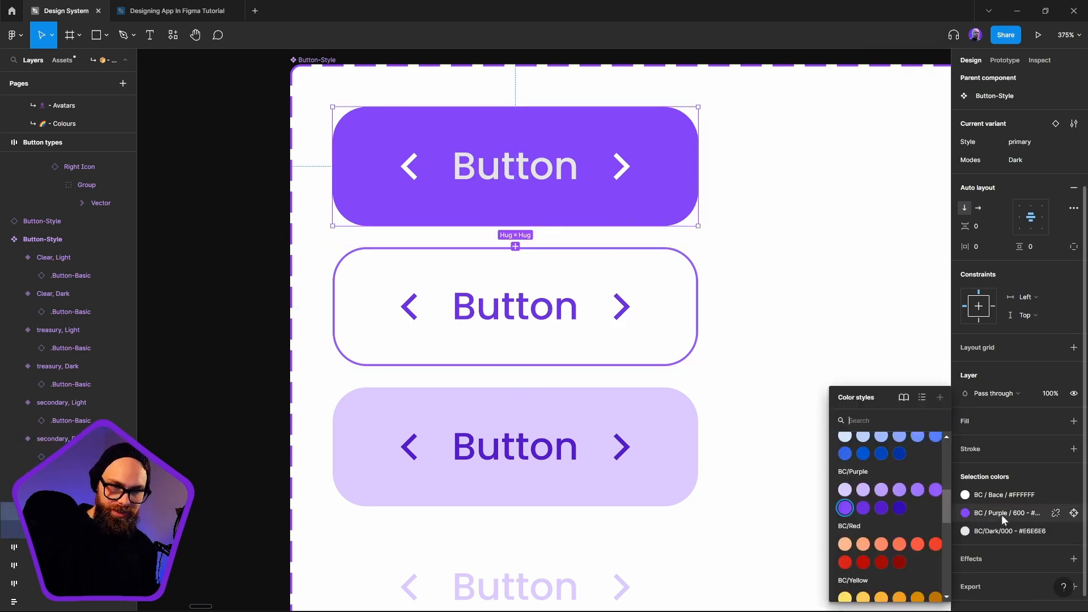
left_click(935, 489)
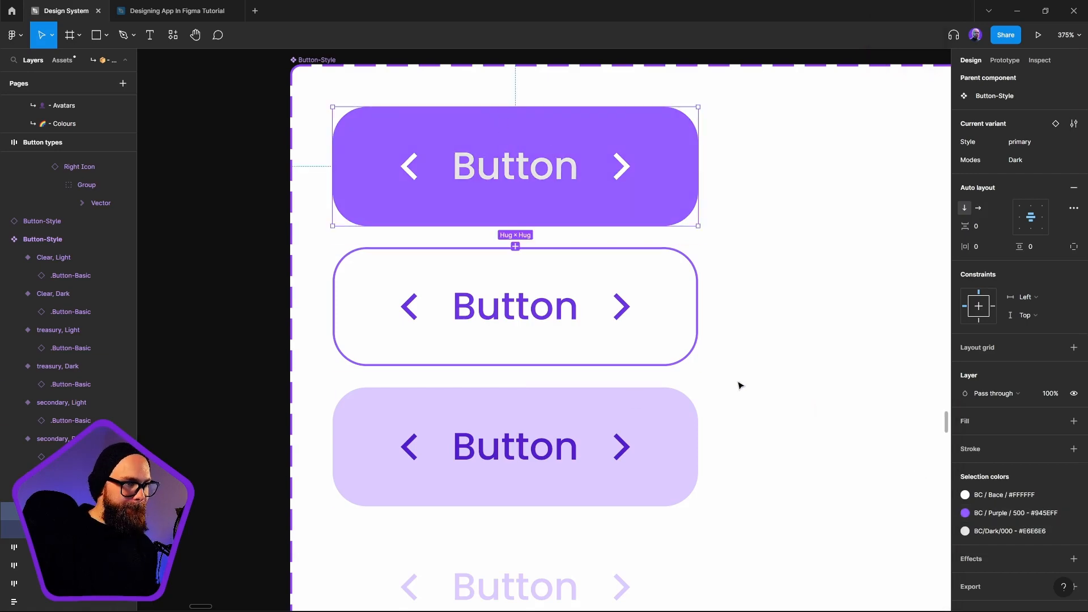
Place a copy of the primary, Dark variant on the dark canvas above the Button-Style set, view its color and delete it
scroll(739, 380, "down", 3)
left_click(522, 222)
left_click_drag(630, 198, 546, 101)
left_click(605, 346)
left_click_drag(625, 238, 585, 284)
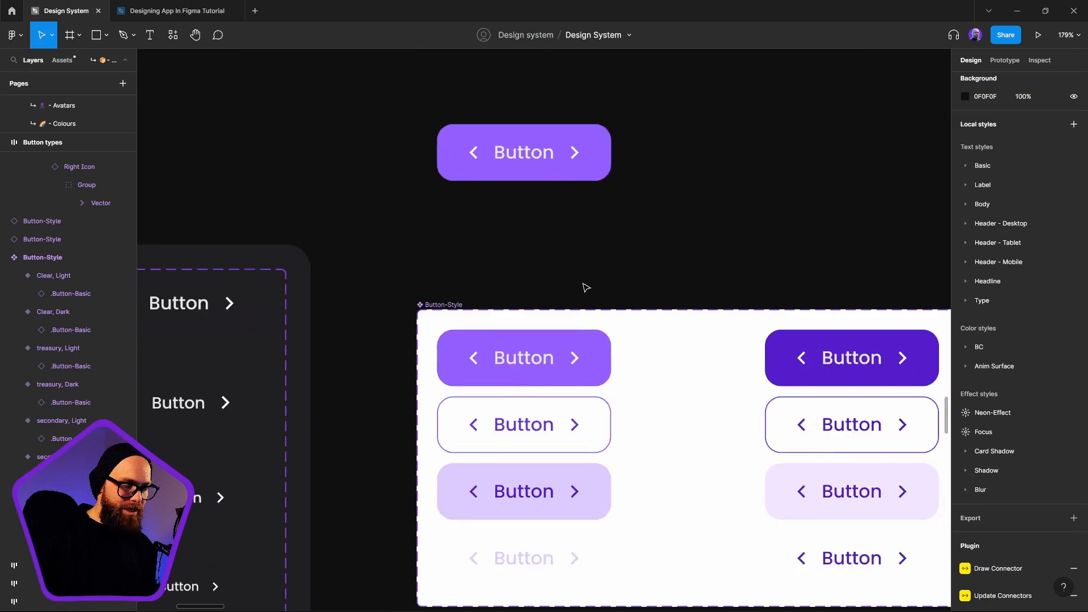
left_click(559, 172)
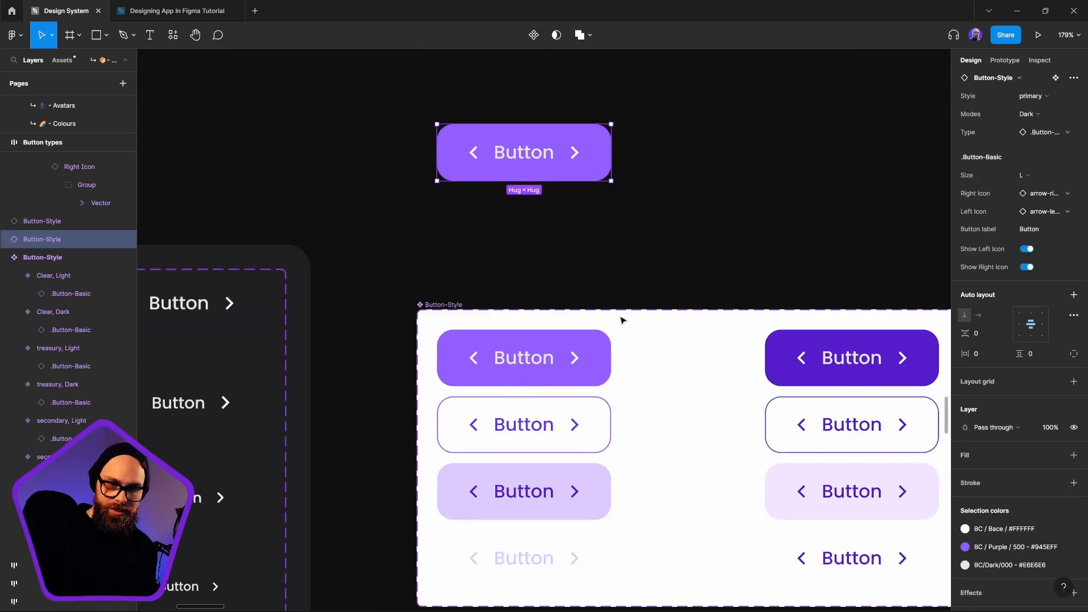
scroll(607, 230, "down", 3)
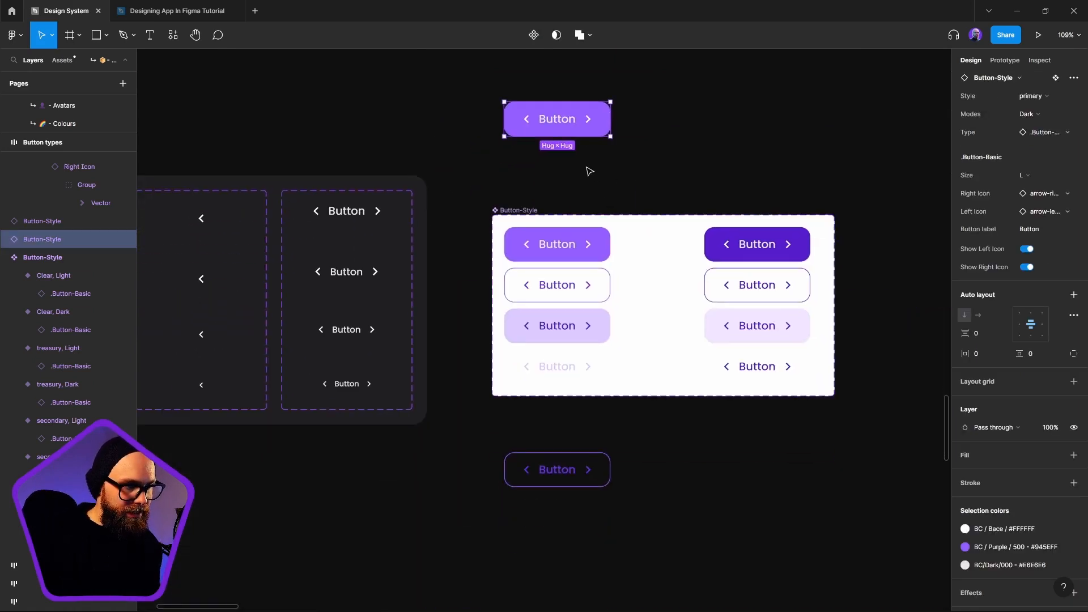
left_click_drag(572, 121, 573, 511)
key("Delete")
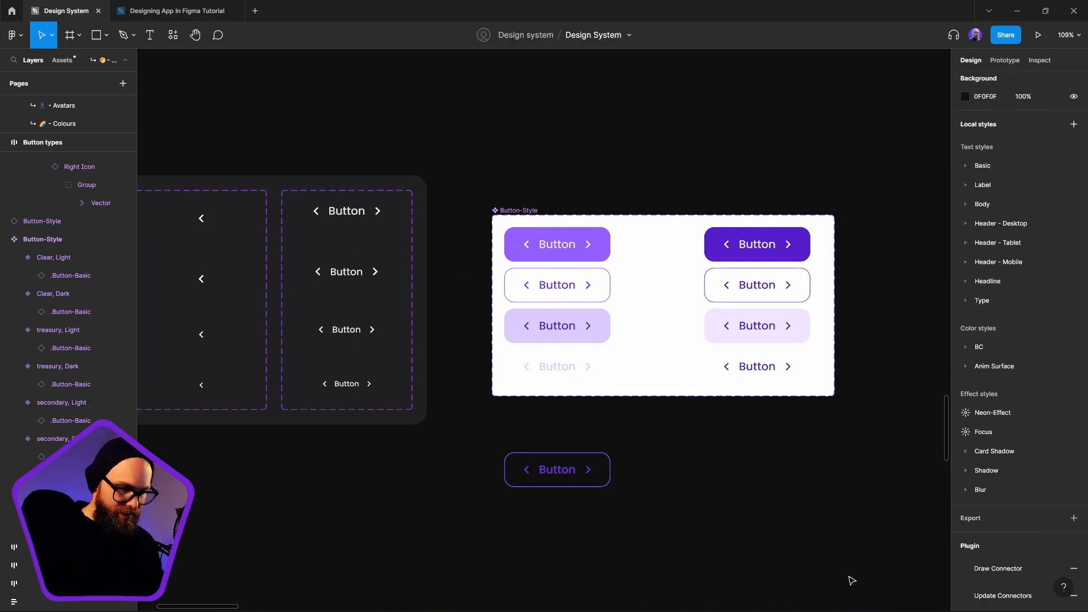
Place copies of the Clear, primary and secondary Dark variants on the dark canvas below the Button-Style set to compare their colors
left_click(535, 300)
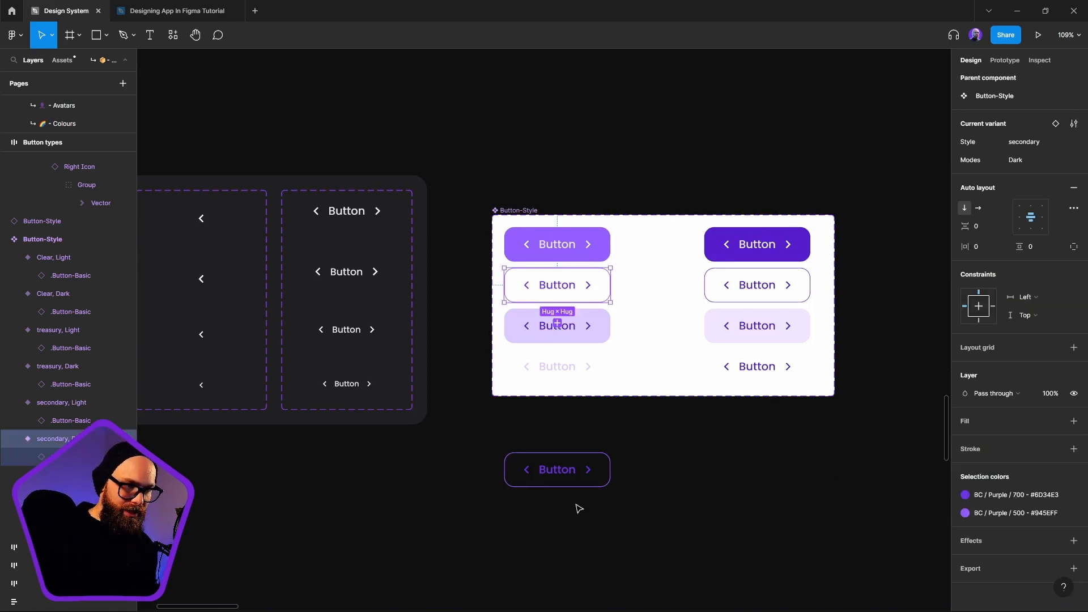
left_click(571, 383)
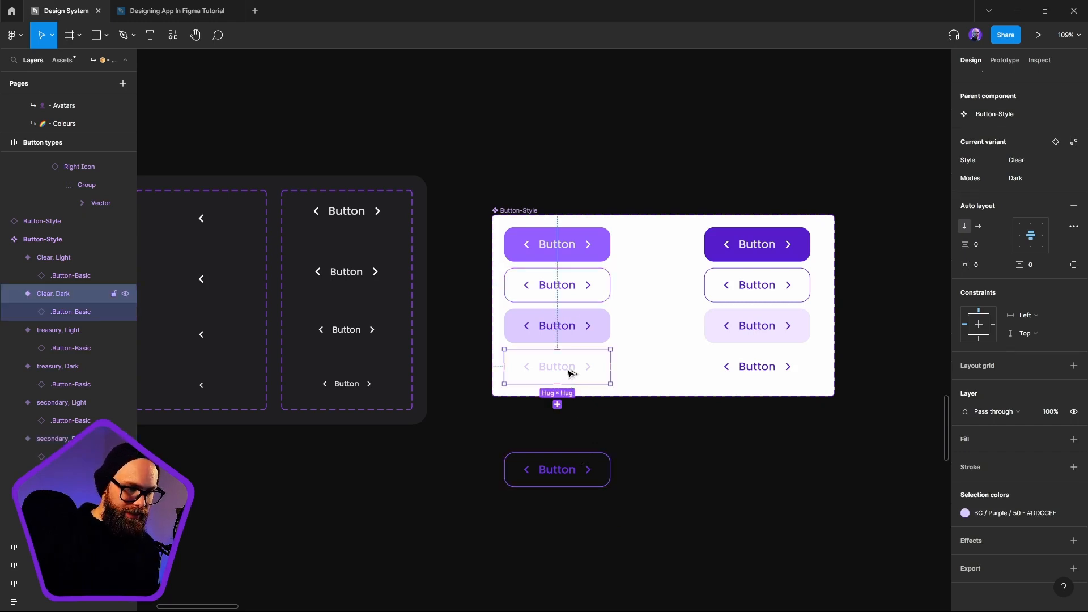
left_click_drag(568, 372, 576, 531)
left_click(656, 588)
left_click(572, 286)
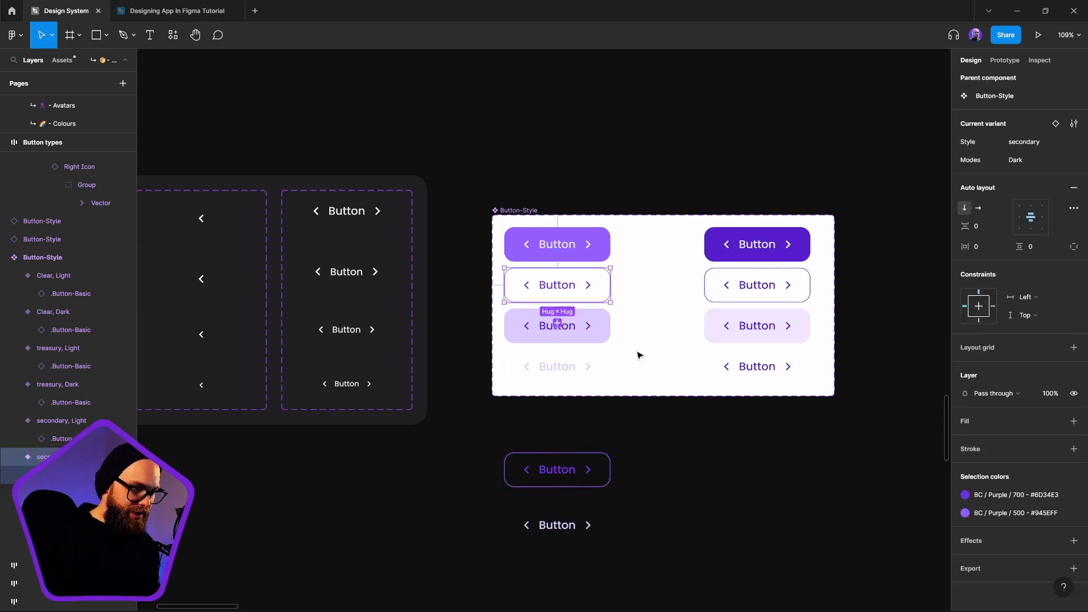
left_click(567, 250)
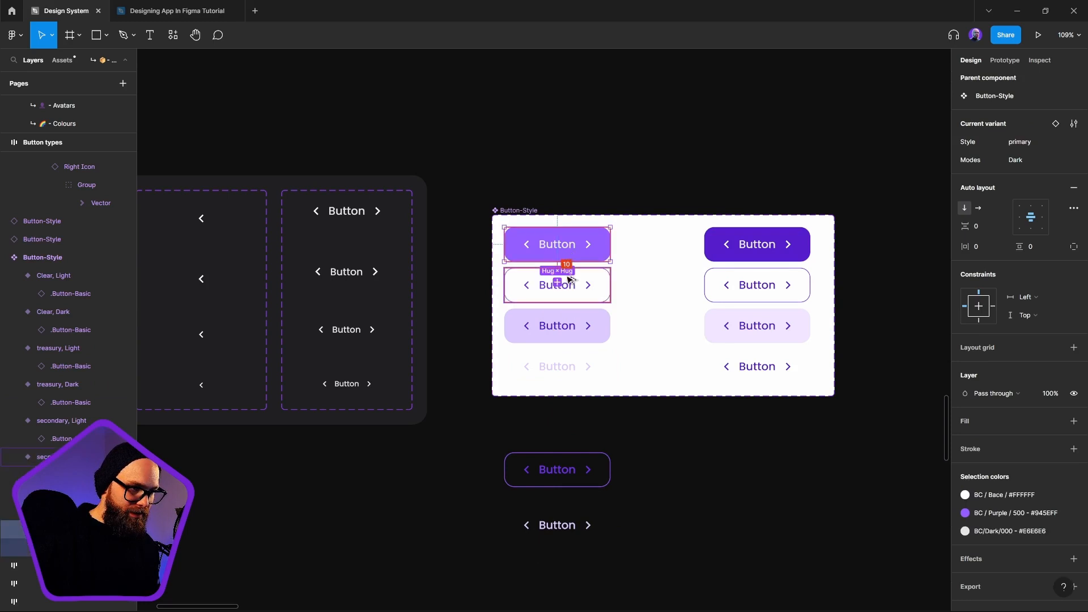
left_click(572, 289, "shift")
left_click_drag(590, 275, 598, 592)
left_click(688, 525)
scroll(690, 525, "down", 2)
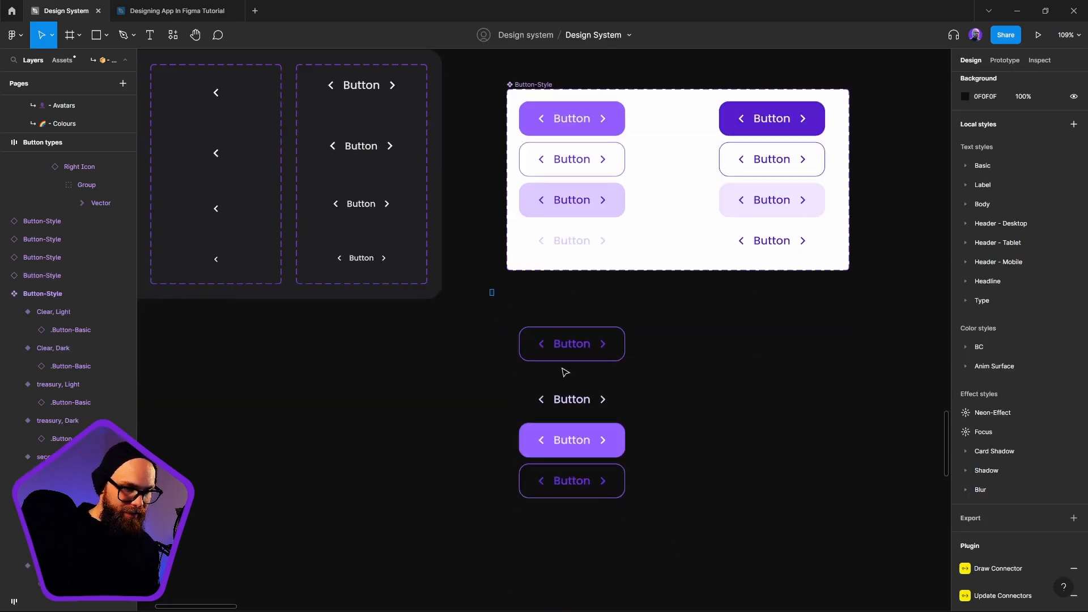
Delete all the test button copies below the Button-Style component set
left_click_drag(491, 291, 750, 568)
key("Delete")
scroll(768, 409, "right", 3)
scroll(767, 408, "up", 2)
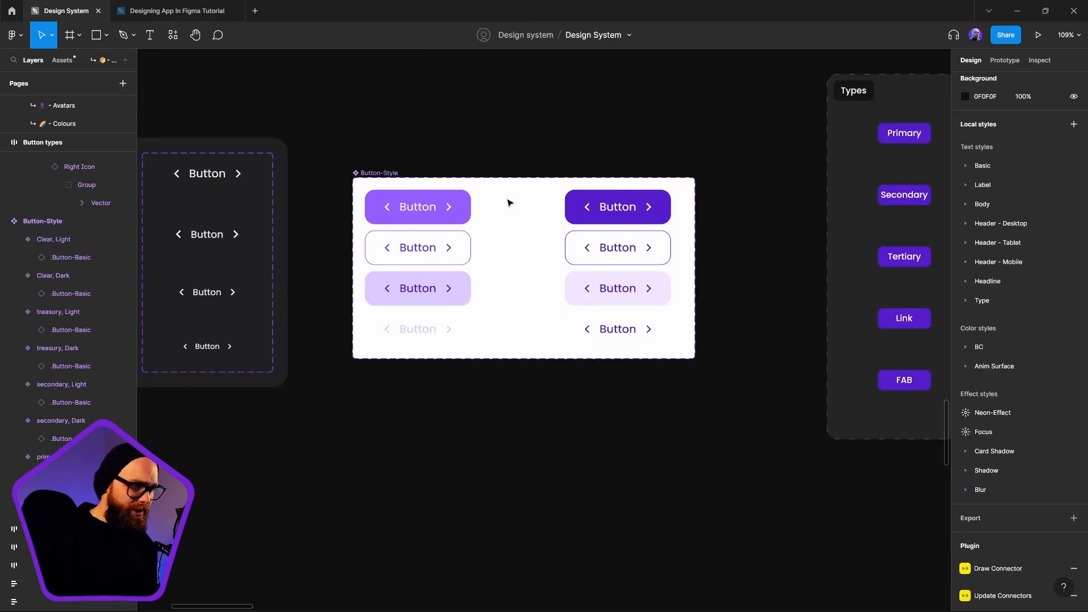
Recolor the background of the primary, Light variant with the BC/Purple/700 style (#6D34E3)
left_click_drag(571, 210, 568, 212)
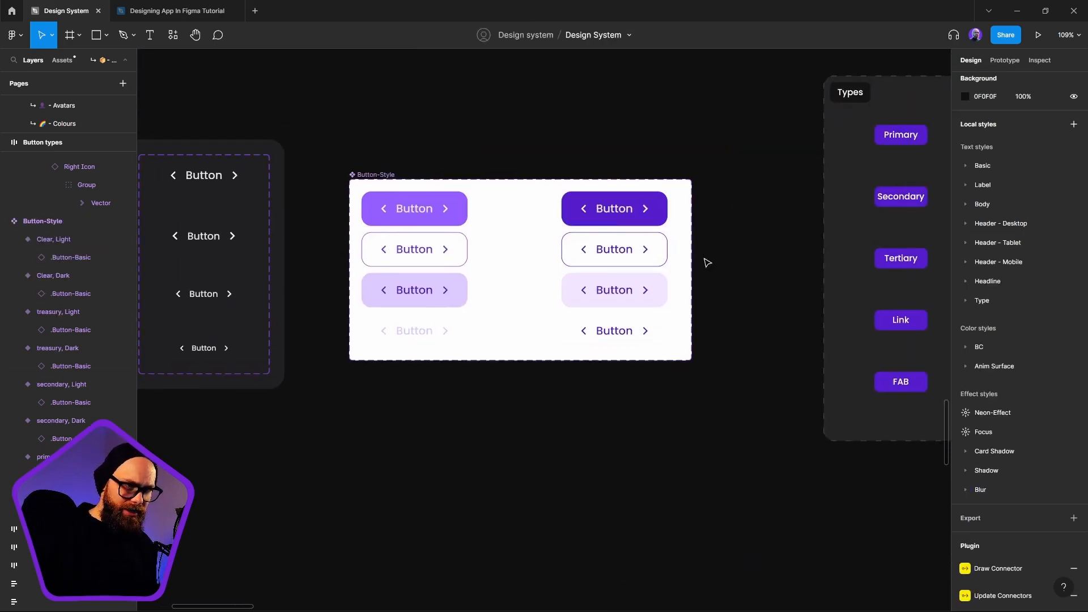
left_click_drag(707, 263, 694, 286)
left_click(607, 232)
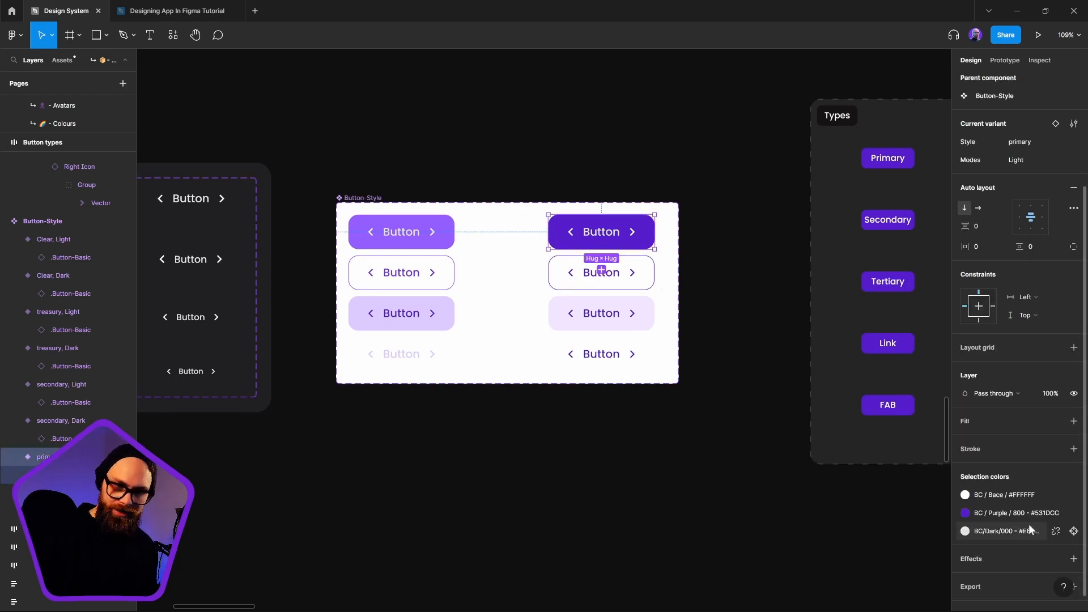
left_click(966, 513)
left_click(851, 512)
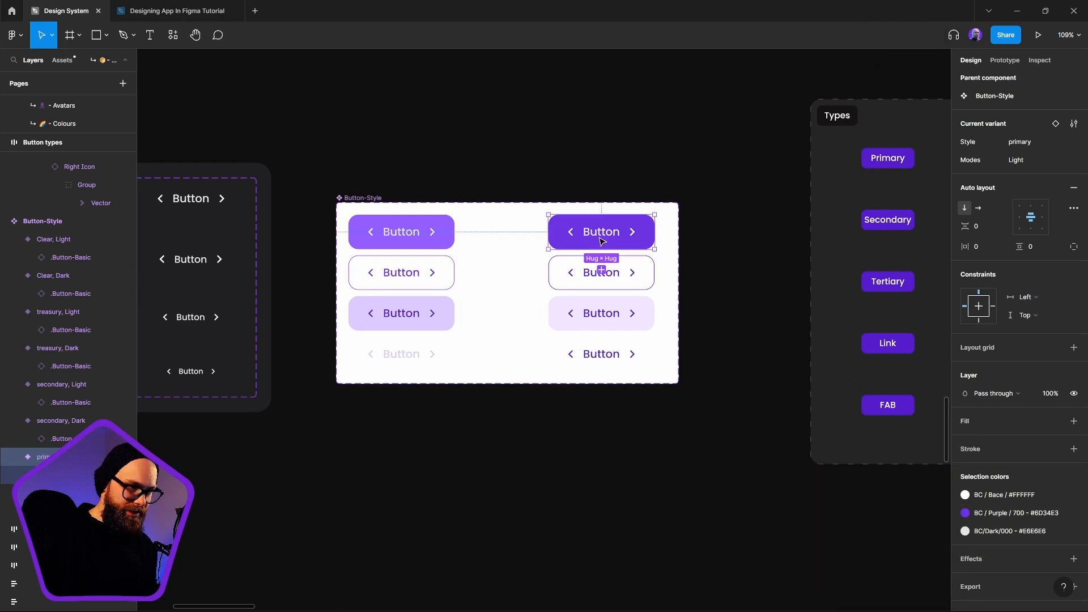
Replace the BC/Purple/800 color in the secondary, Light and treasury, Light variants with the BC/Purple/700 style
left_click(644, 274)
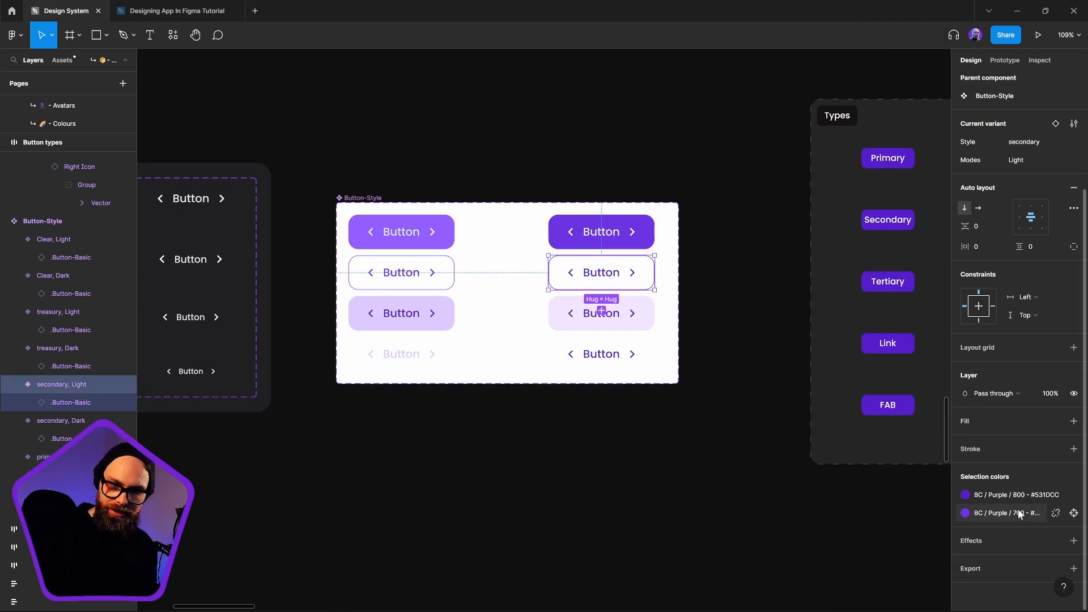
left_click(1021, 492)
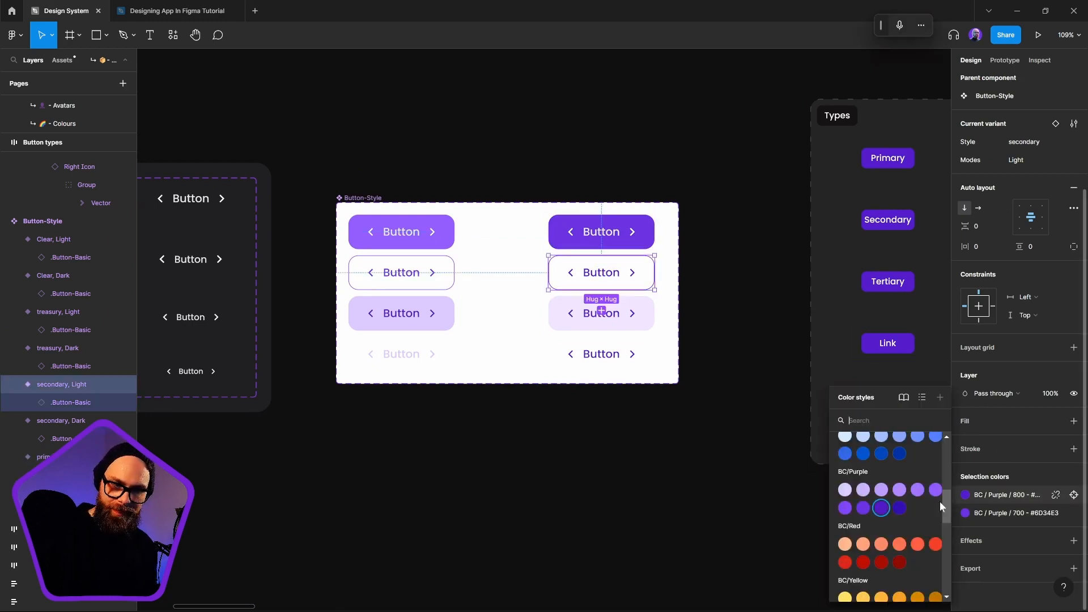
left_click(862, 508)
left_click(641, 313)
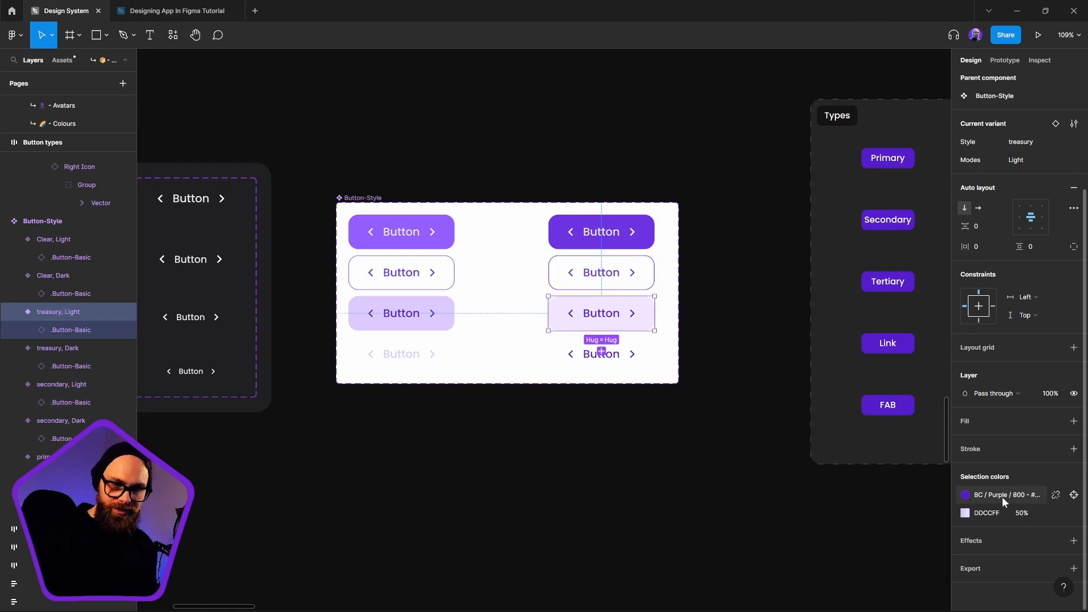
left_click(1002, 497)
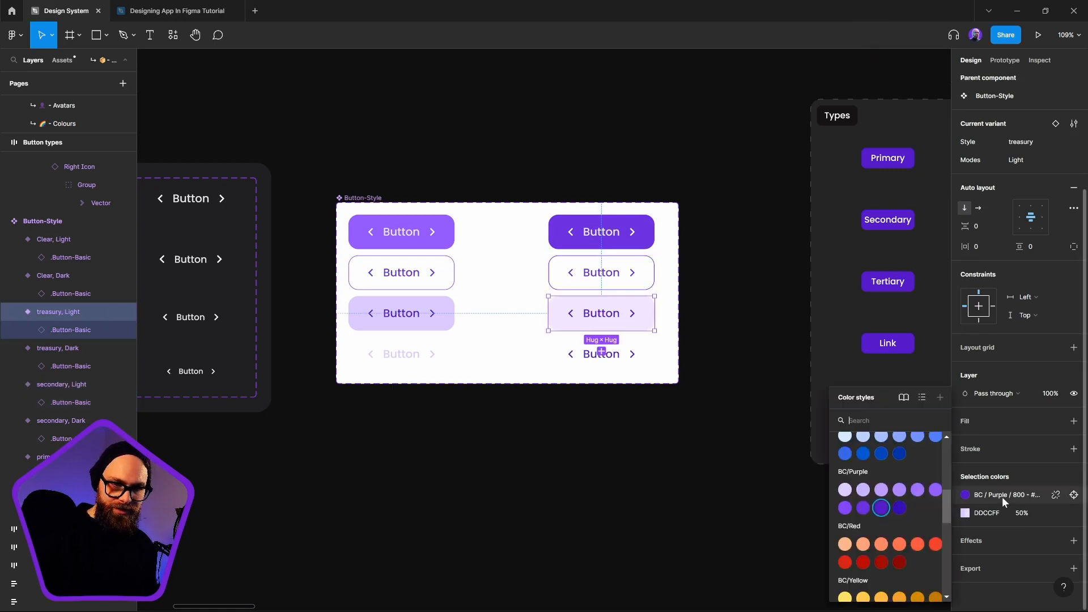
left_click(863, 508)
Set the label and icon color of the Clear, Light variant to the BC/Purple/700 style
left_click(623, 356)
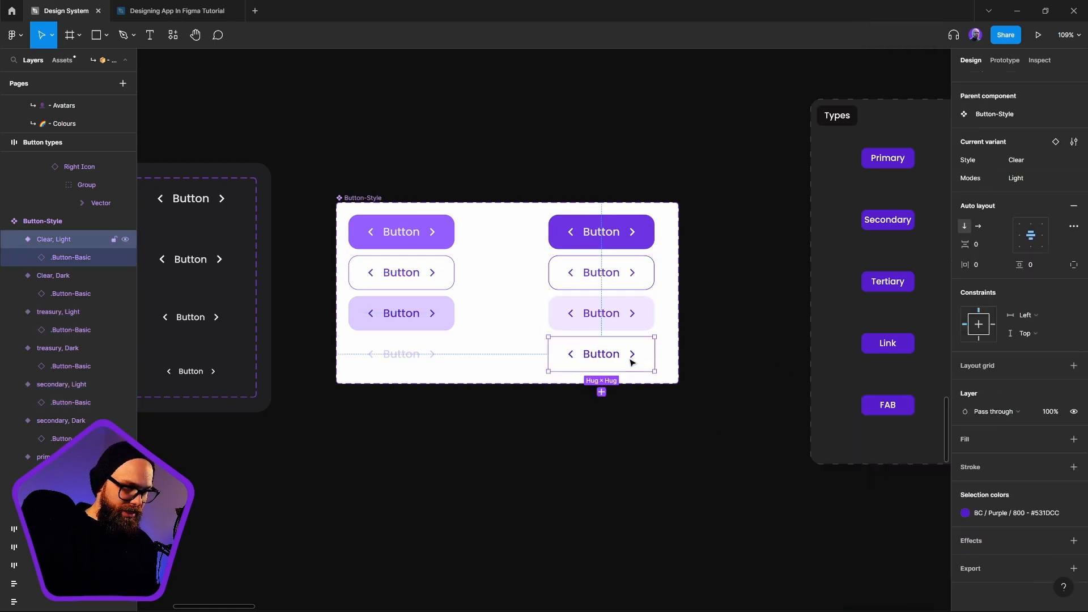
left_click(1012, 511)
left_click(692, 479)
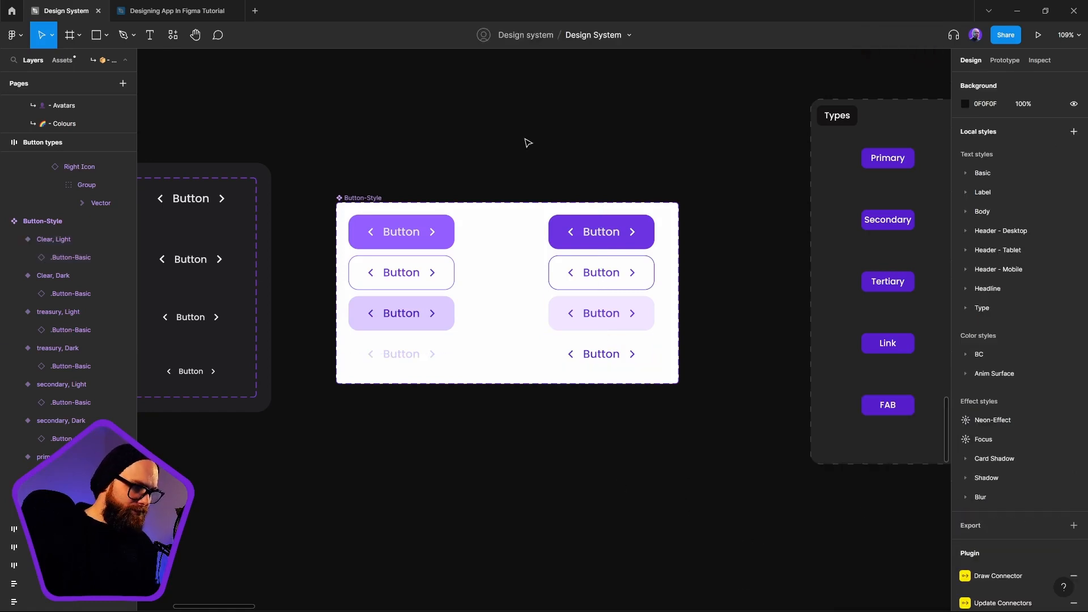
left_click_drag(524, 136, 702, 473)
left_click(463, 525)
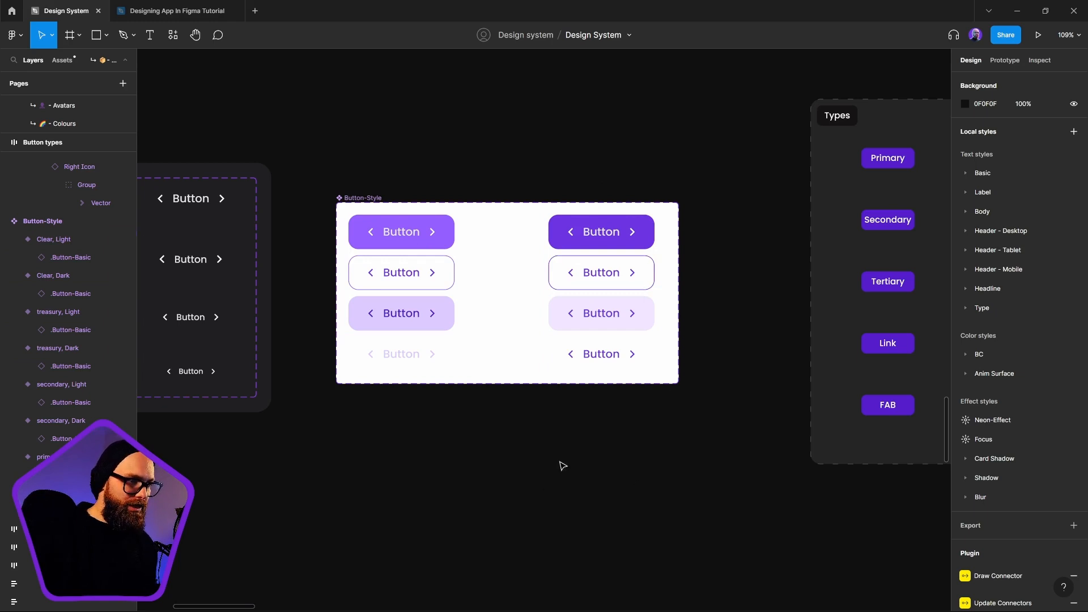
Place a copy of the primary, Light variant below the Button-Style set and switch its Modes property to Dark
left_click(610, 233)
left_click_drag(600, 447, 602, 470)
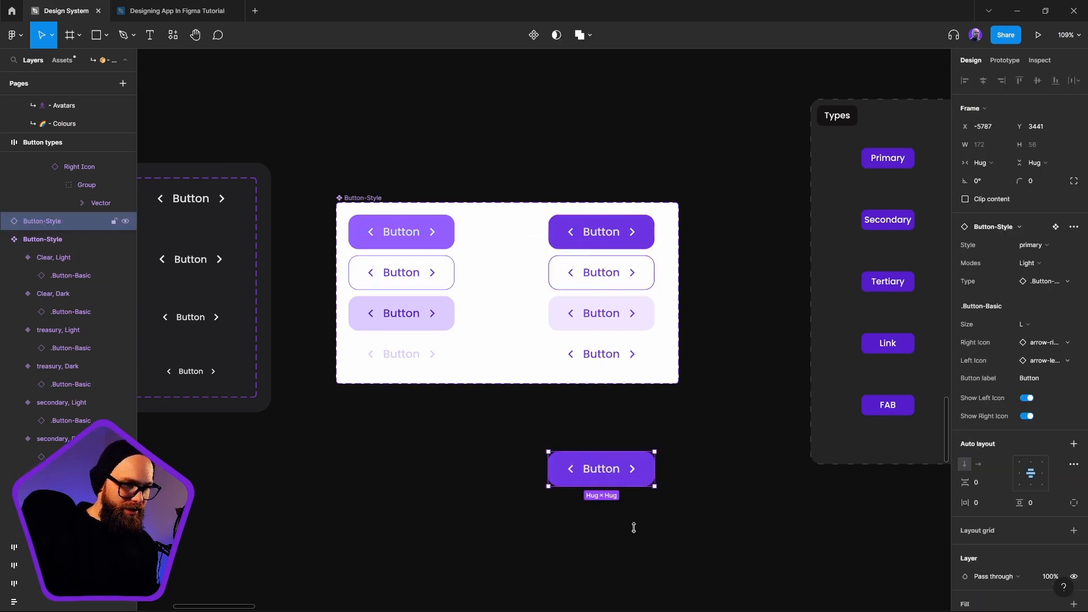
scroll(690, 454, "down", 5)
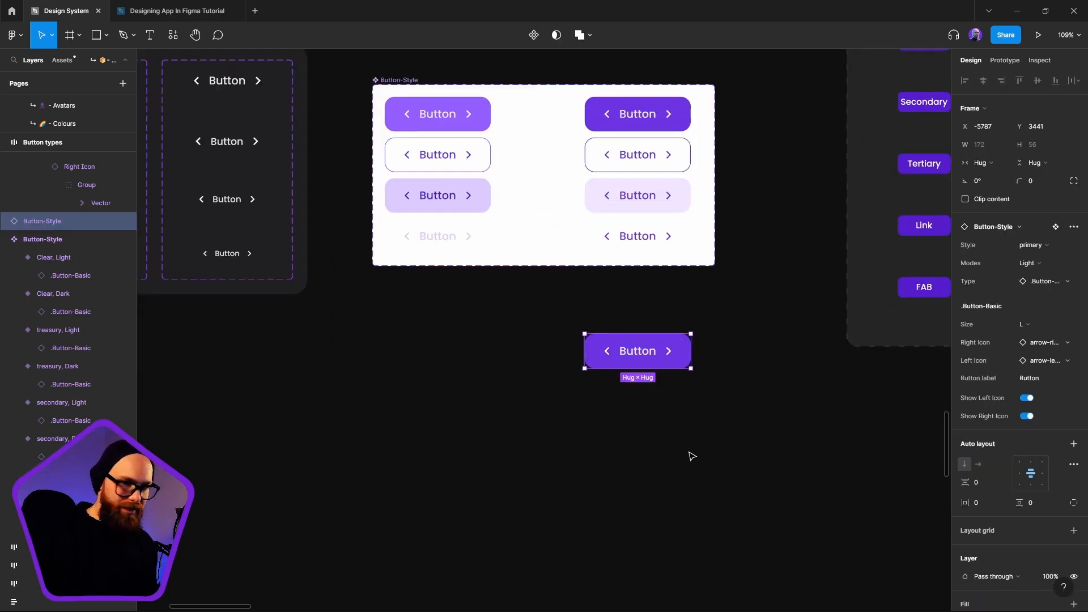
left_click(1056, 247)
left_click(1055, 247)
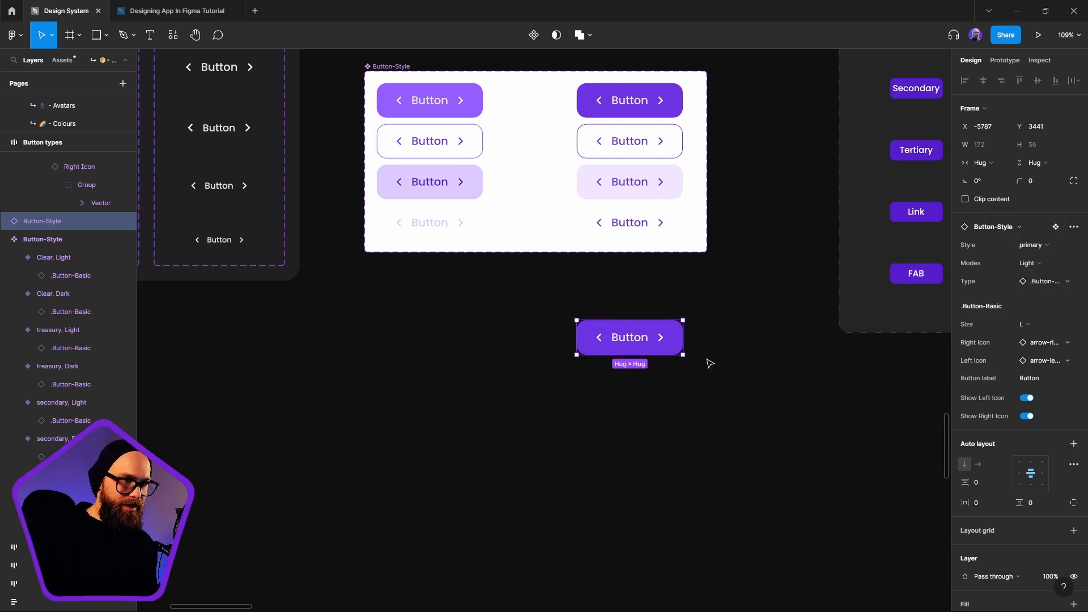
left_click(1029, 263)
left_click(1025, 247)
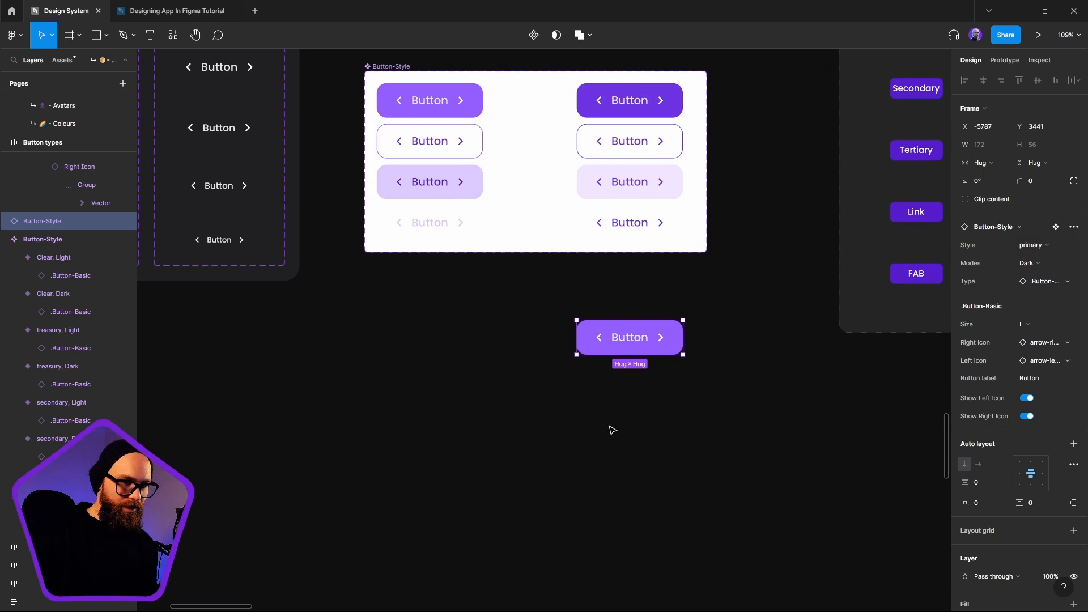
left_click_drag(620, 347, 592, 383)
Swap the test button's Type instance to .Button-FAB
left_click(1048, 282)
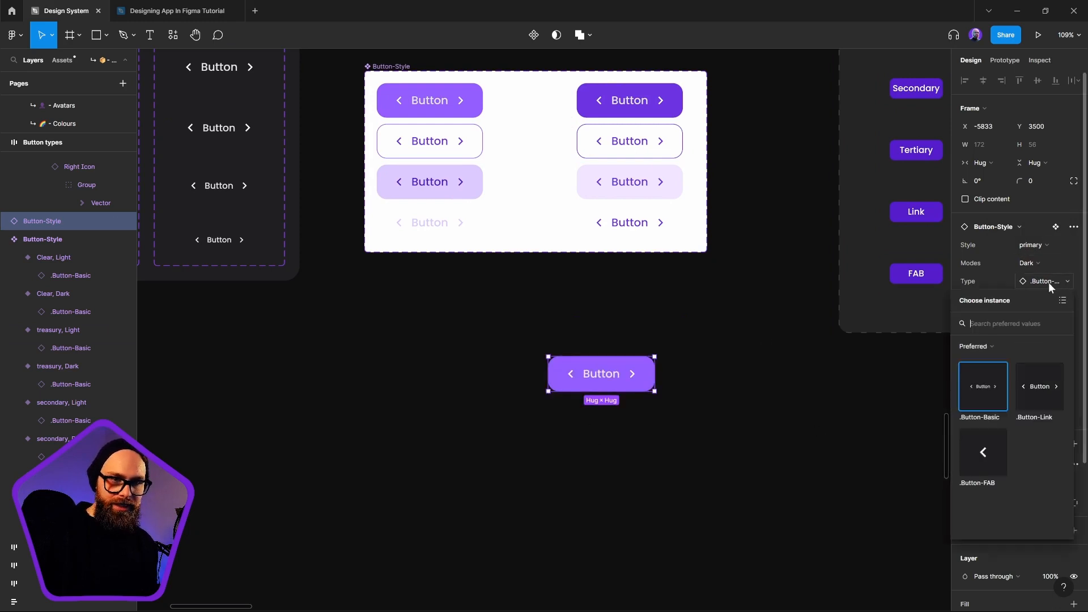
left_click(1027, 386)
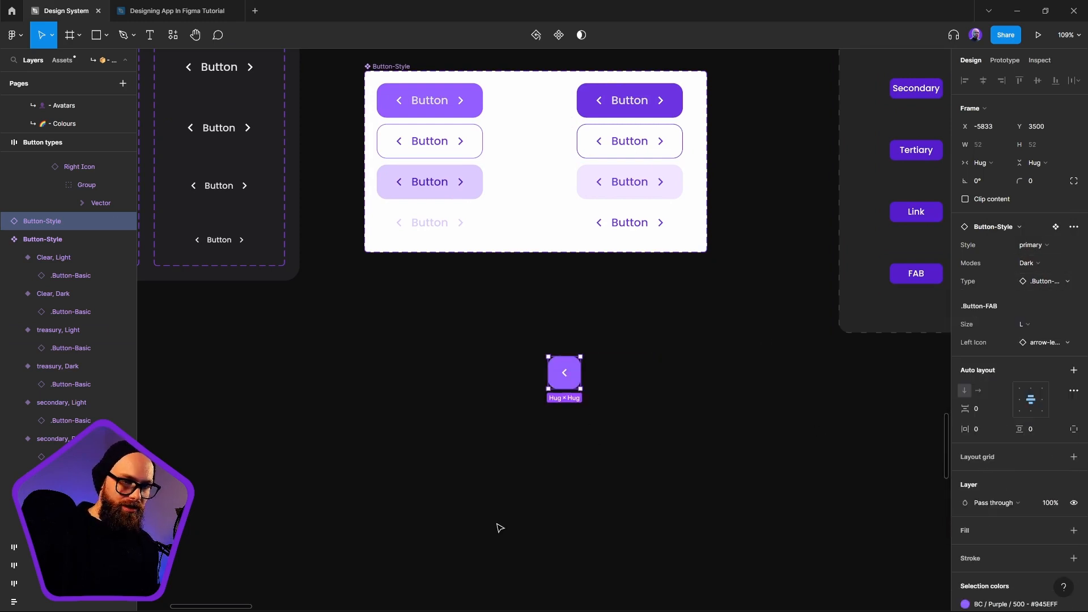
left_click(1056, 281)
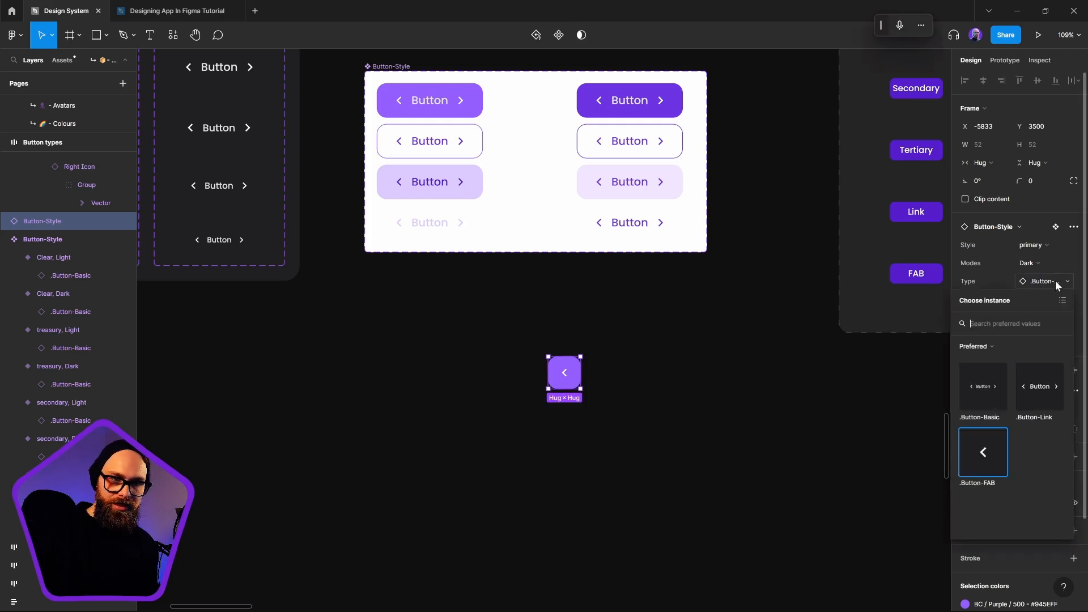
left_click(1056, 281)
Replace the FAB test button's left icon with the content copy icon and shift the button slightly on the canvas
left_click(1035, 340)
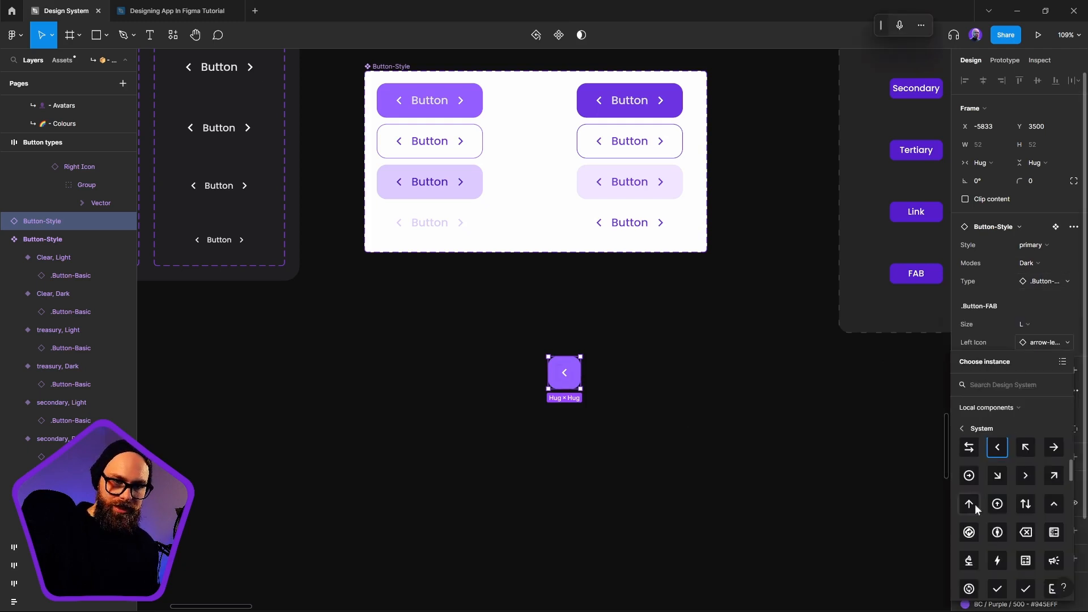
scroll(1006, 519, "down", 3)
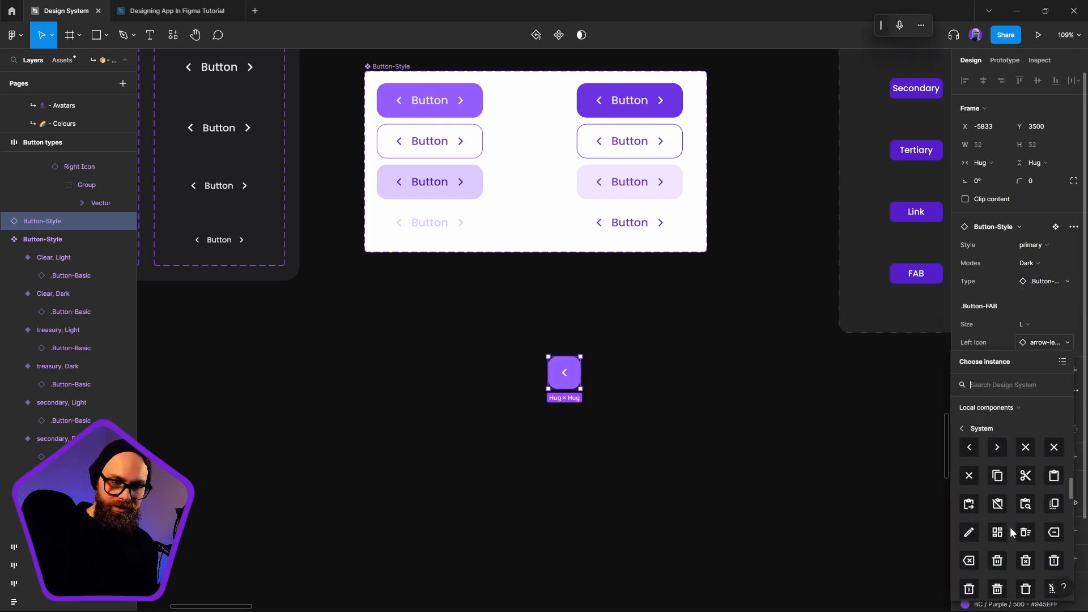
left_click(1001, 479)
left_click(589, 492)
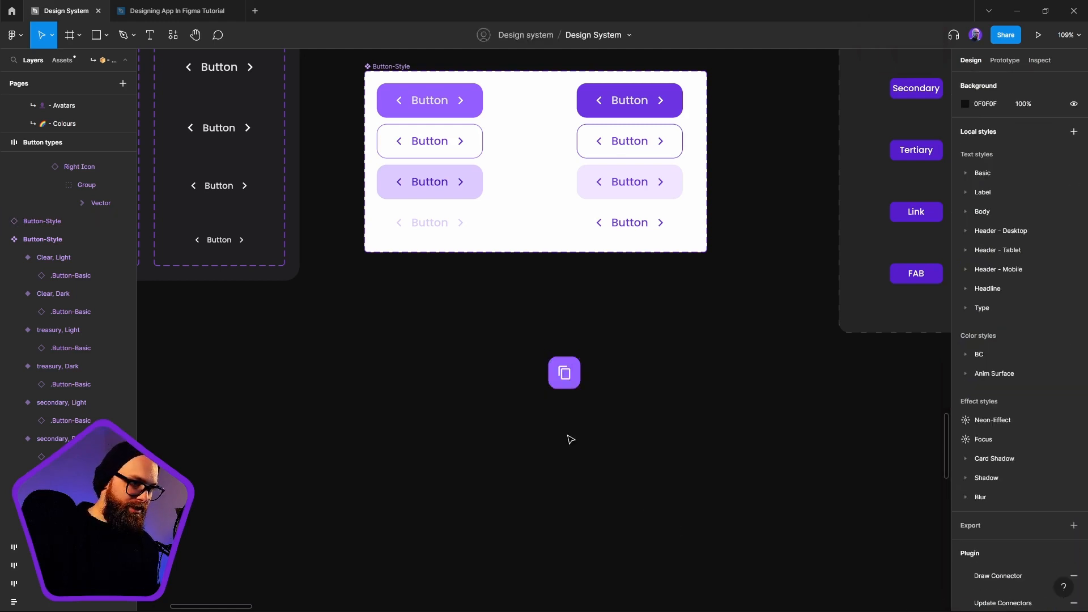
left_click_drag(566, 376, 545, 379)
left_click(646, 486)
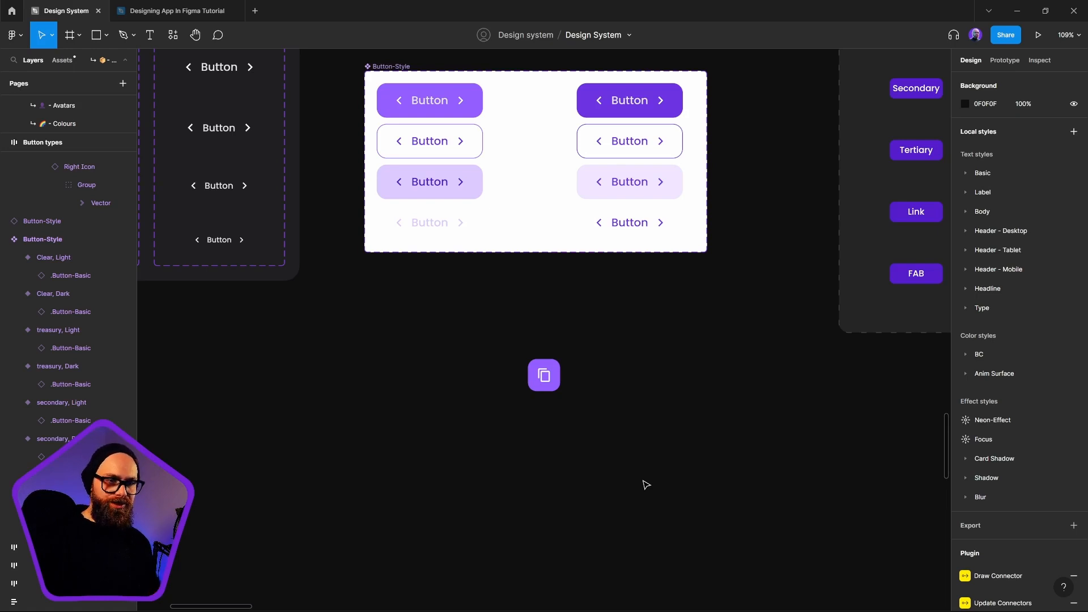
Delete the FAB test button below the Button-Style component set
left_click(545, 378)
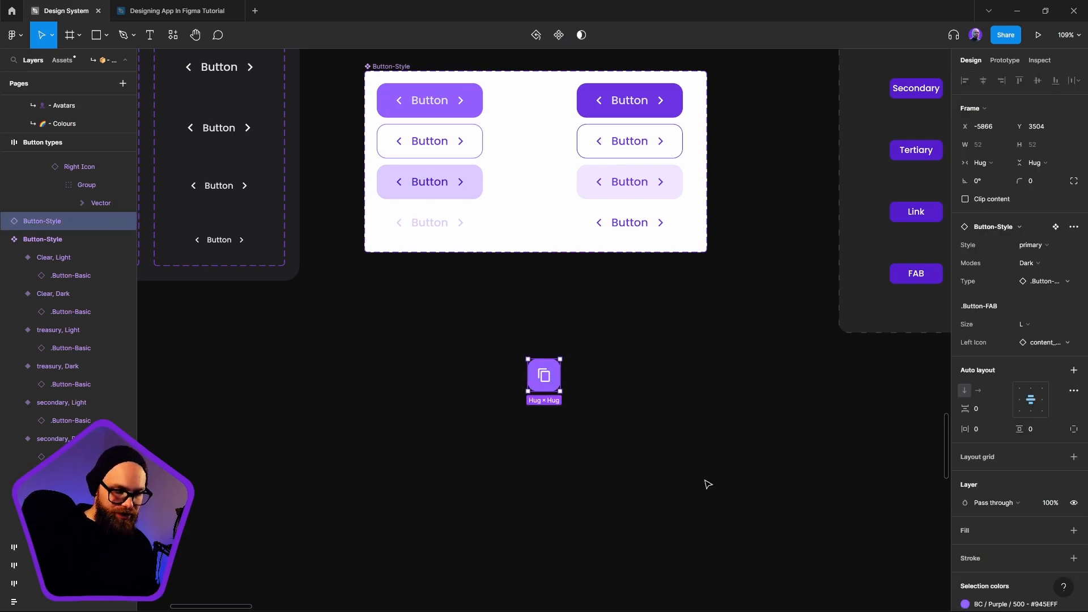
left_click(708, 484)
scroll(628, 437, "up", 3)
scroll(628, 437, "left", 2)
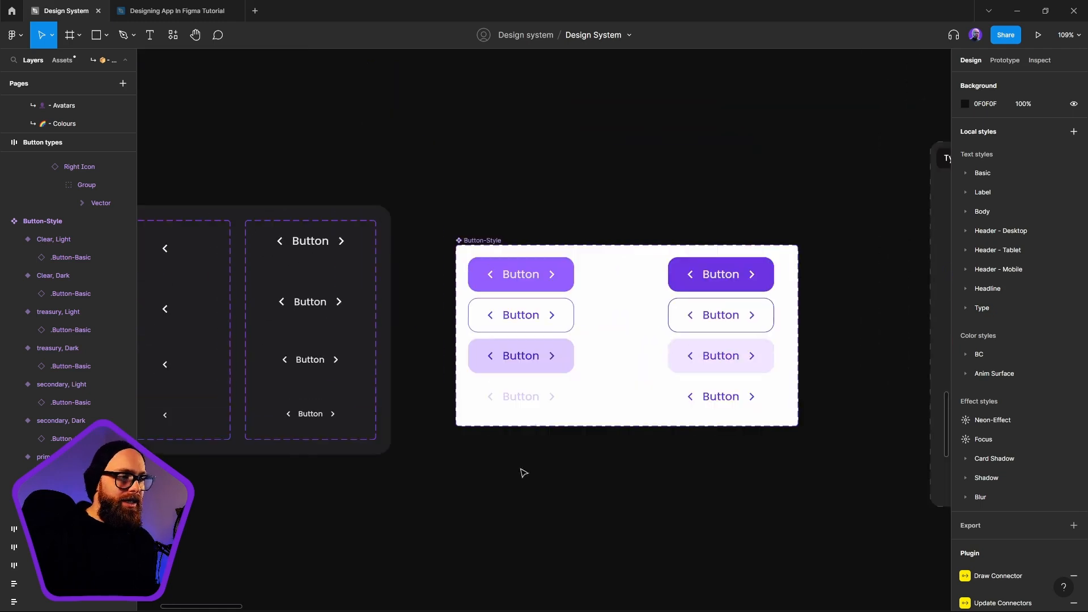
Move the Button-Style component set slightly toward the Button types frame, to X -6148 and Y 3028
left_click(466, 232)
left_click_drag(466, 231, 462, 237)
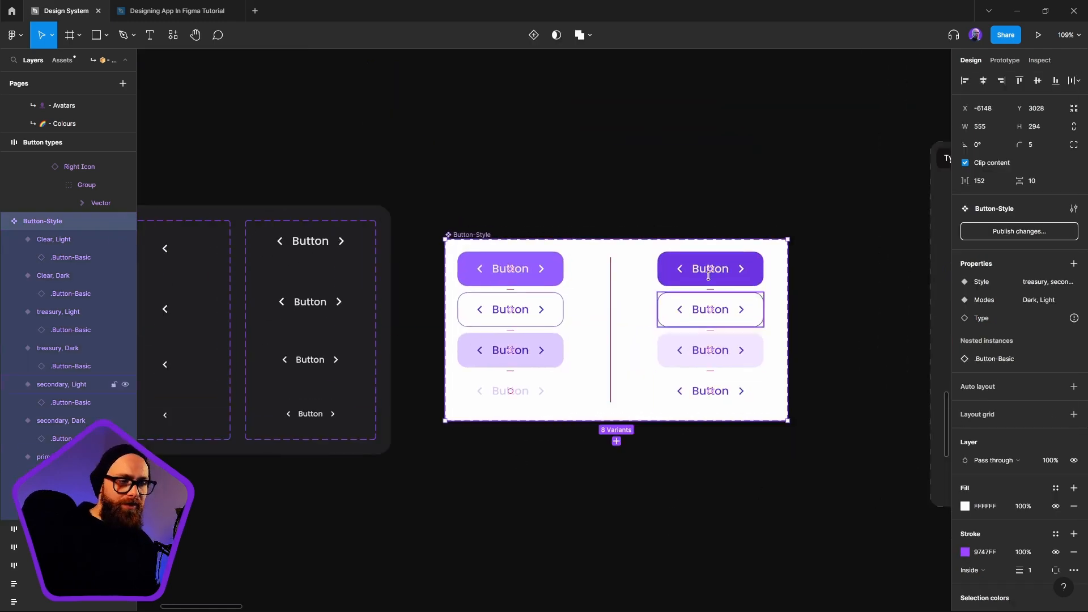
scroll(432, 322, "left", 3)
scroll(575, 316, "down", 5)
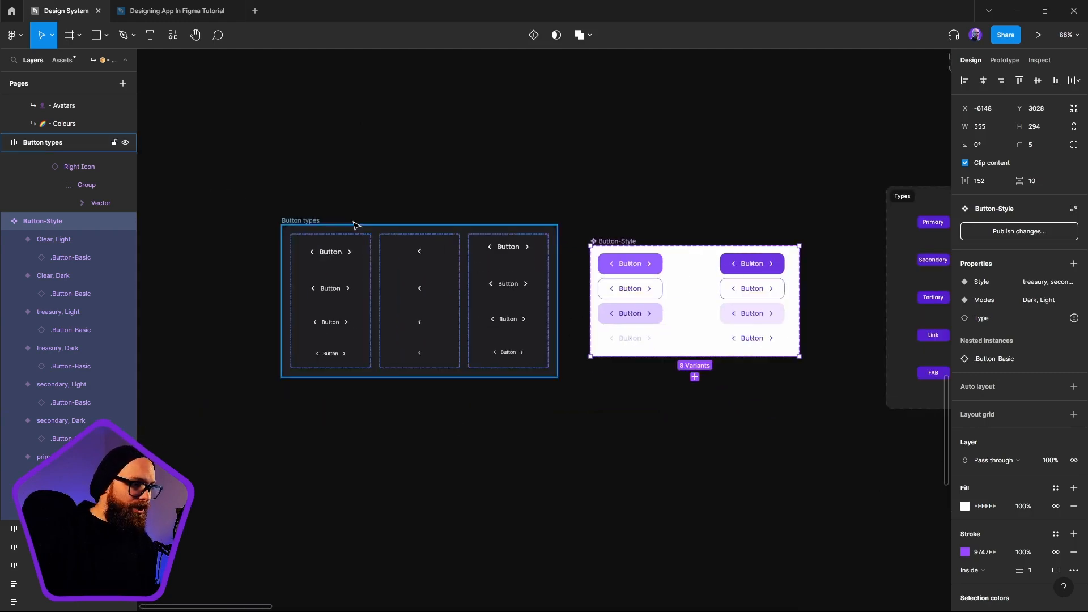